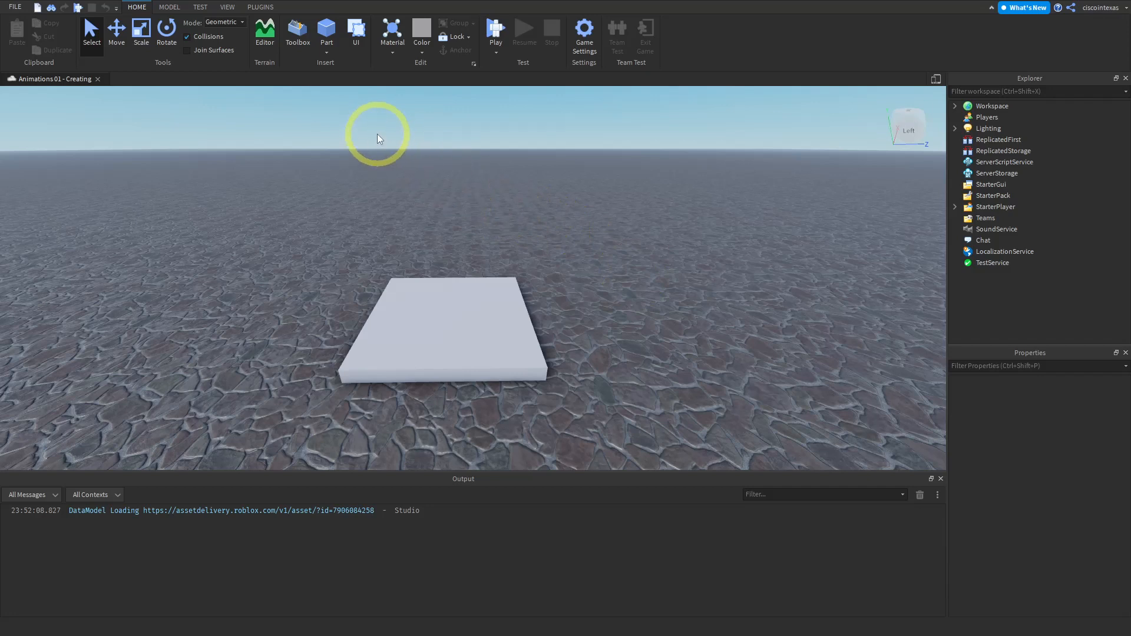
# - Build an R15 Block Rig dummy with the Rig Builder plugin
pyautogui.click(261, 7)
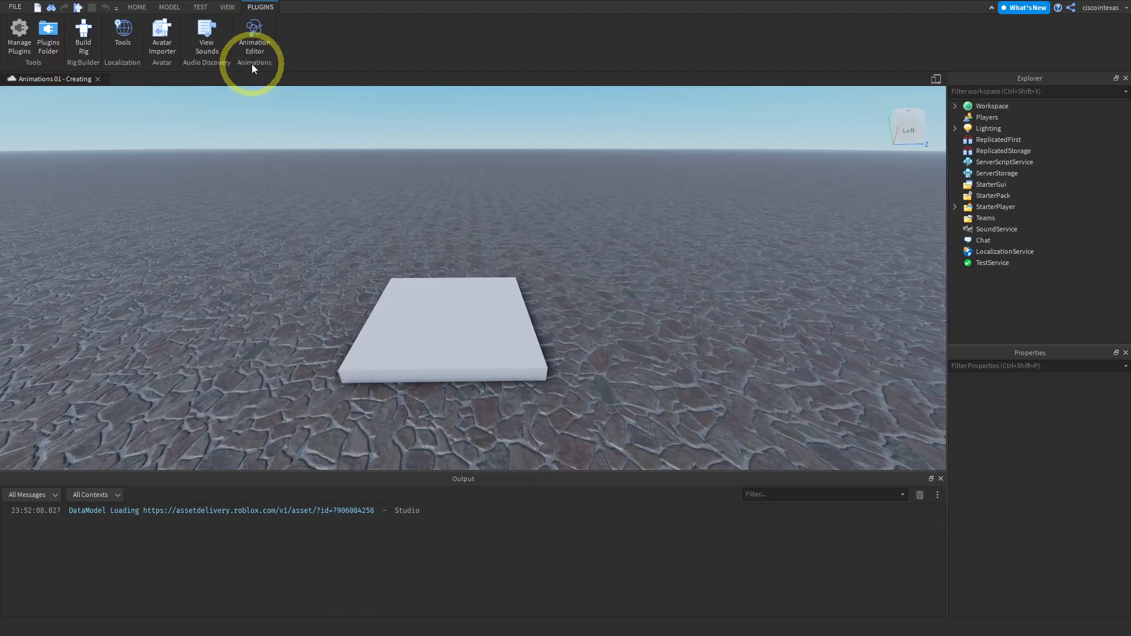
pyautogui.click(88, 42)
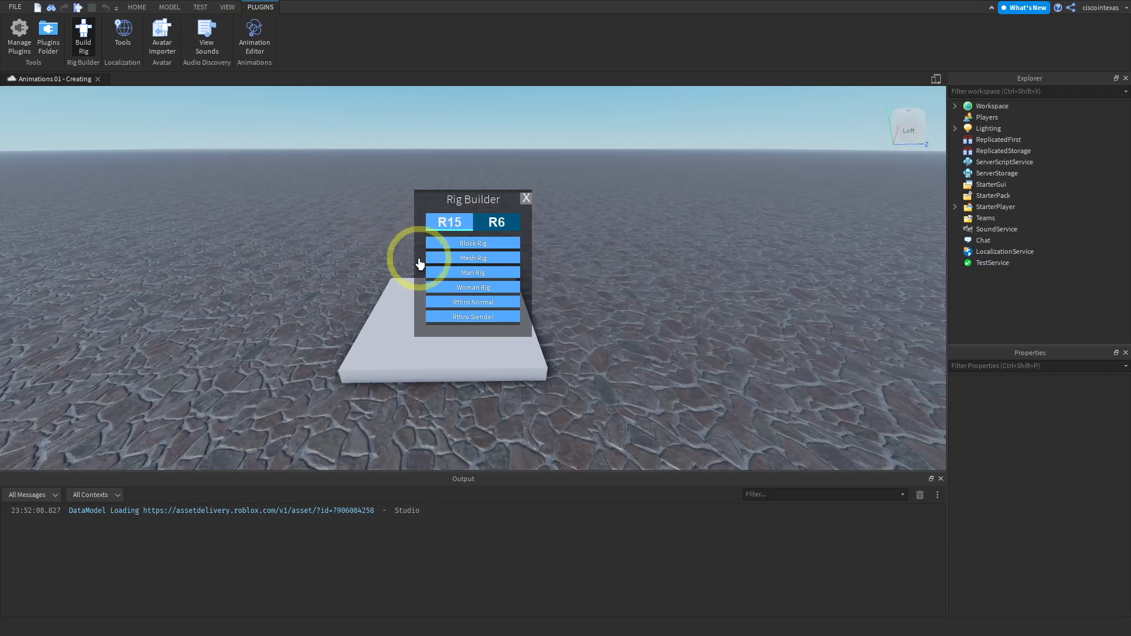
pyautogui.click(467, 243)
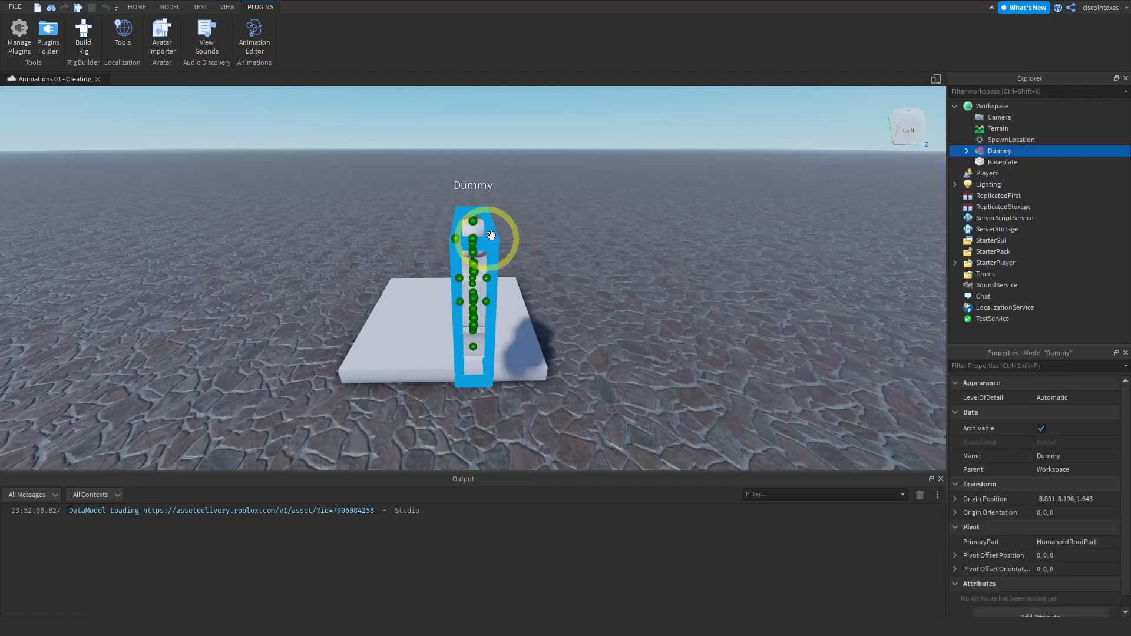
# - Examine the dummy rig and its body parts in the Explorer hierarchy
pyautogui.moveTo(513, 225); pyautogui.dragTo(513, 226, button='right')
pyautogui.moveTo(583, 274); pyautogui.dragTo(583, 273, button='right')
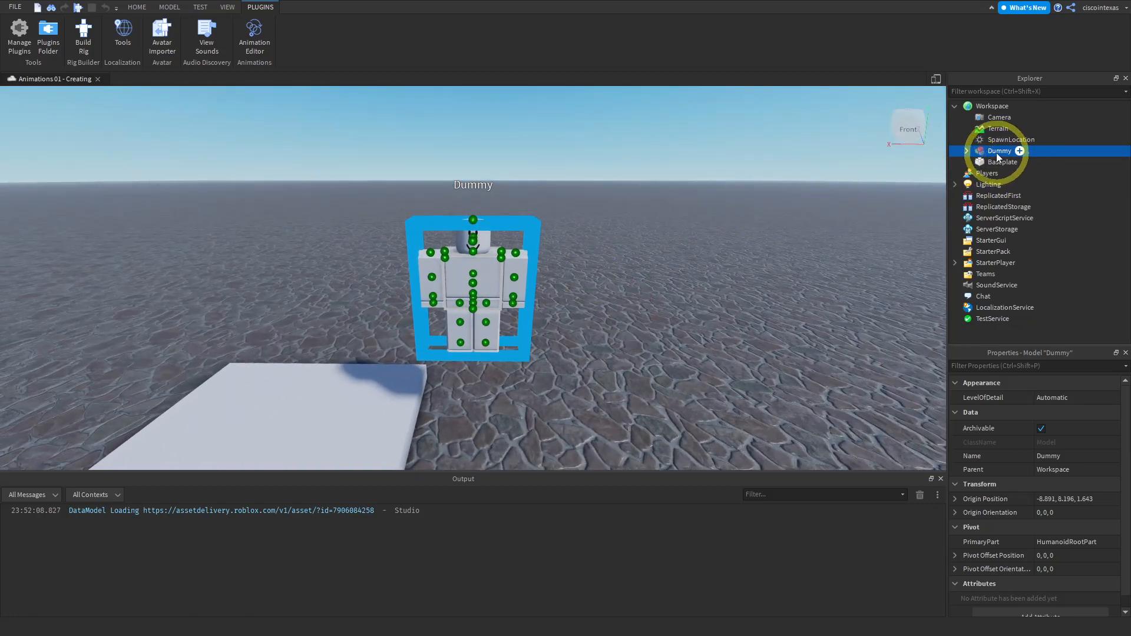
pyautogui.click(967, 150)
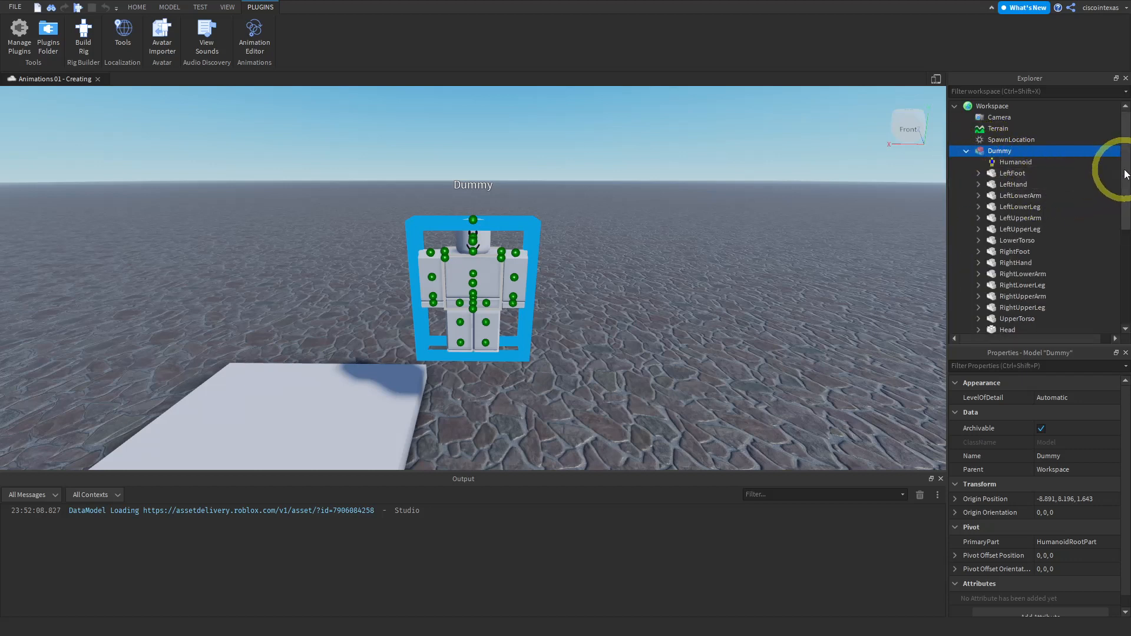
pyautogui.scroll(-1, 1121, 199)
pyautogui.scroll(-2, 1121, 199)
pyautogui.scroll(3, 1114, 190)
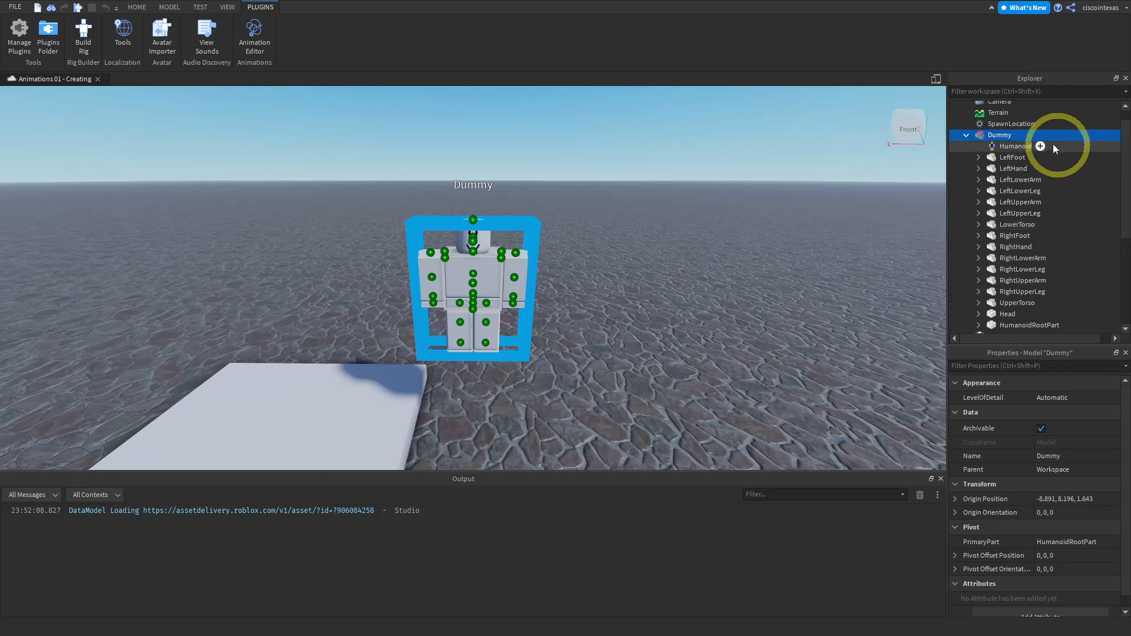
pyautogui.click(966, 135)
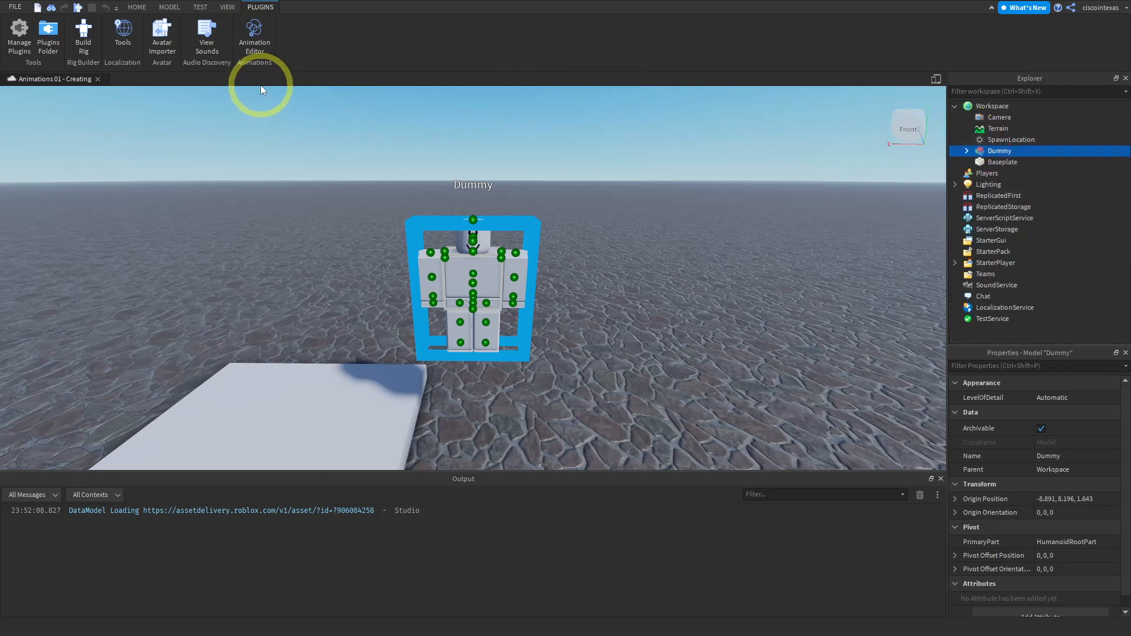
# - Open the Animation Editor and select the Dummy rig to animate
pyautogui.click(254, 45)
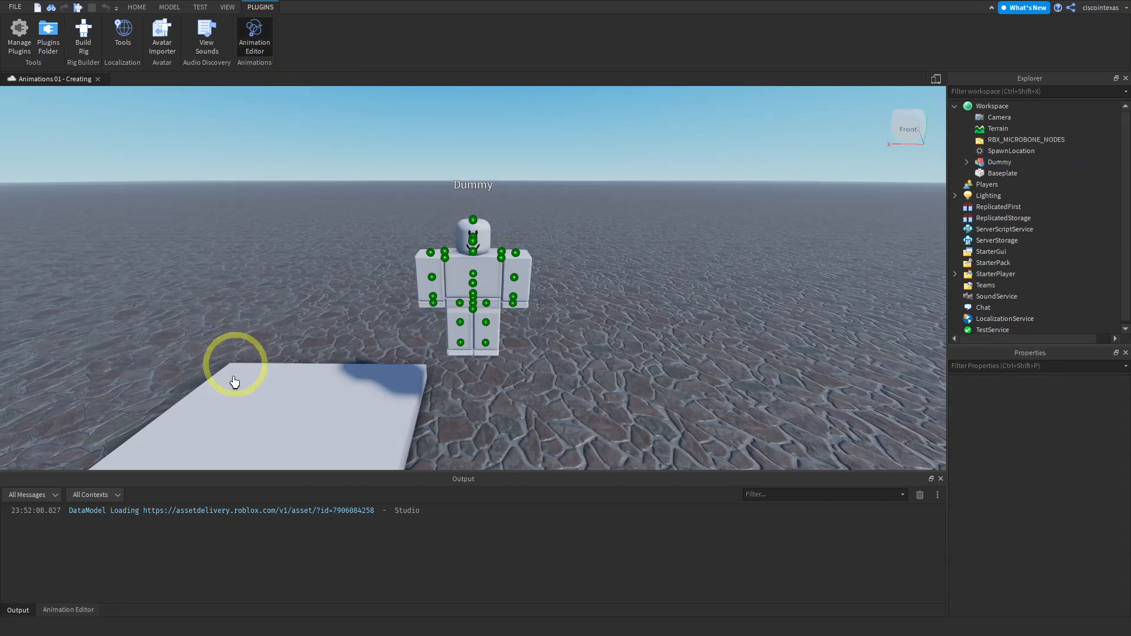
pyautogui.click(64, 610)
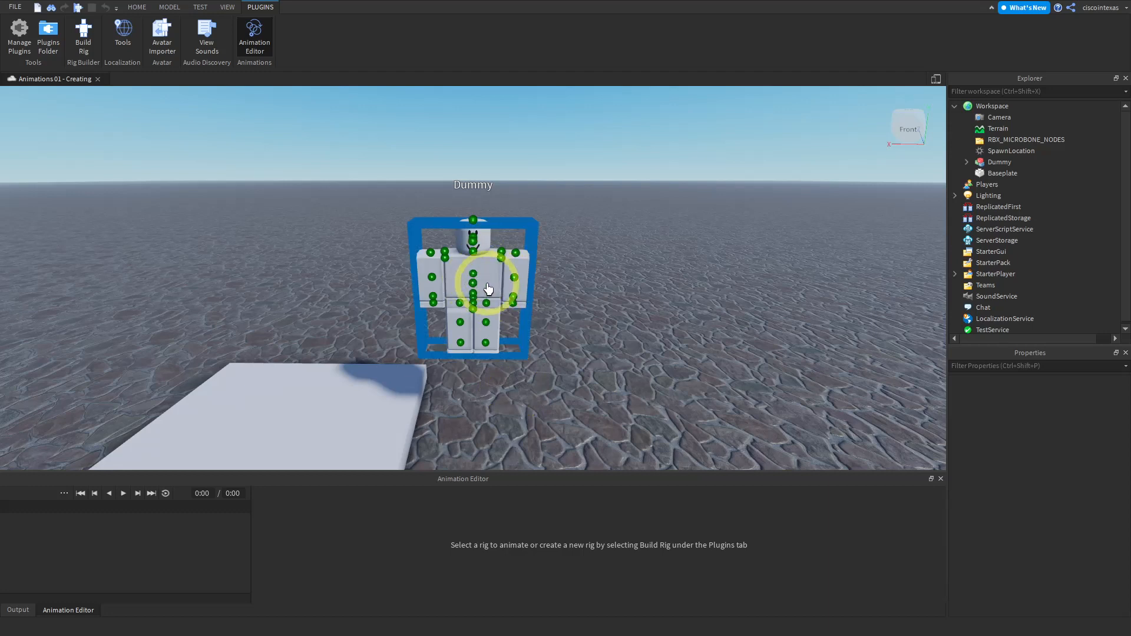
pyautogui.click(997, 164)
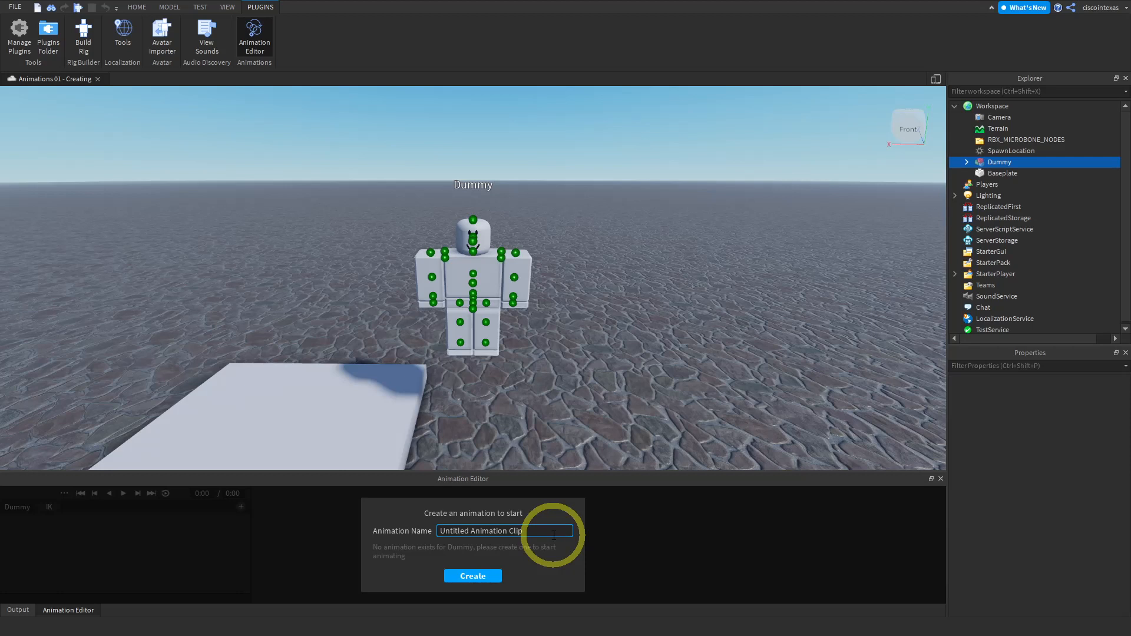
# - Create a new animation named Jump
pyautogui.press('BackSpace')
pyautogui.press('BackSpace')
pyautogui.press('BackSpace')
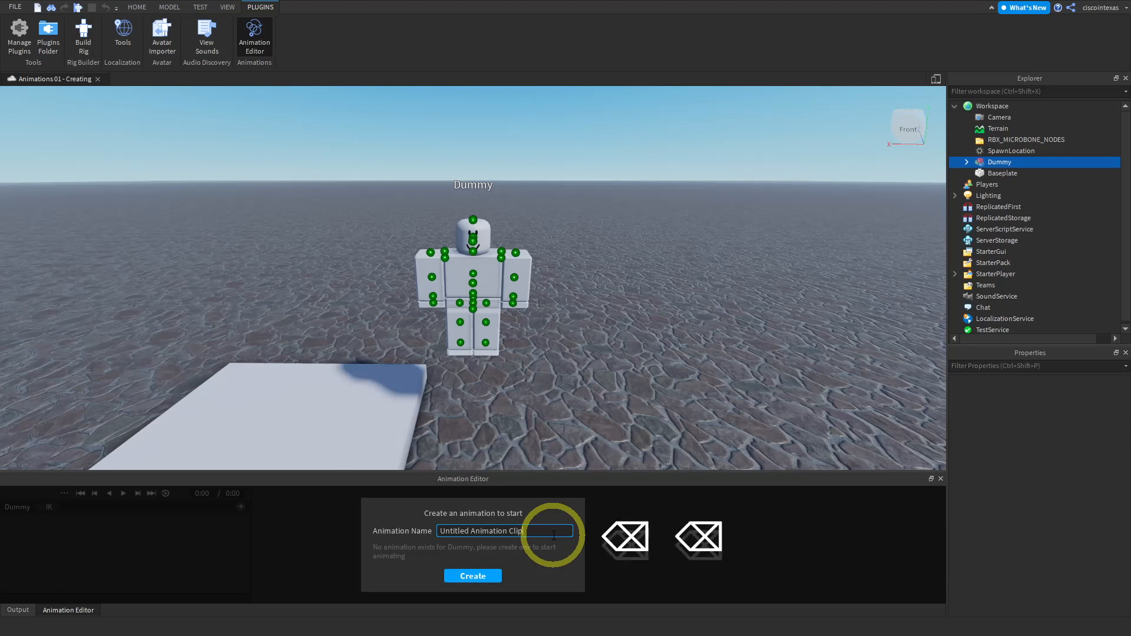
pyautogui.press('BackSpace')
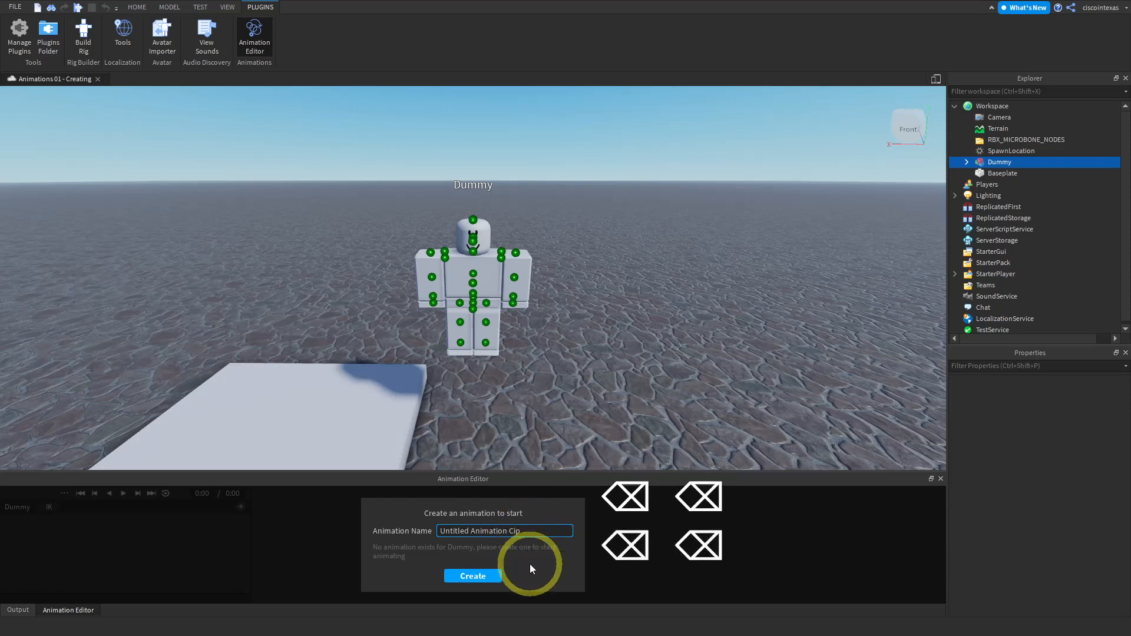
pyautogui.press('BackSpace')
pyautogui.press('BackSpace')
pyautogui.press('BackSpace')
pyautogui.press('BackSpace')
pyautogui.press('BackSpace')
pyautogui.press('BackSpace')
pyautogui.press('BackSpace')
pyautogui.press('BackSpace')
pyautogui.press('BackSpace')
pyautogui.press('BackSpace')
pyautogui.press('BackSpace')
pyautogui.press('BackSpace')
pyautogui.press('BackSpace')
pyautogui.press('BackSpace')
pyautogui.press('BackSpace')
pyautogui.press('BackSpace')
pyautogui.press('BackSpace')
pyautogui.press('BackSpace')
pyautogui.press('BackSpace')
pyautogui.press('BackSpace')
pyautogui.press('BackSpace')
pyautogui.press('Delete')
pyautogui.press('Delete')
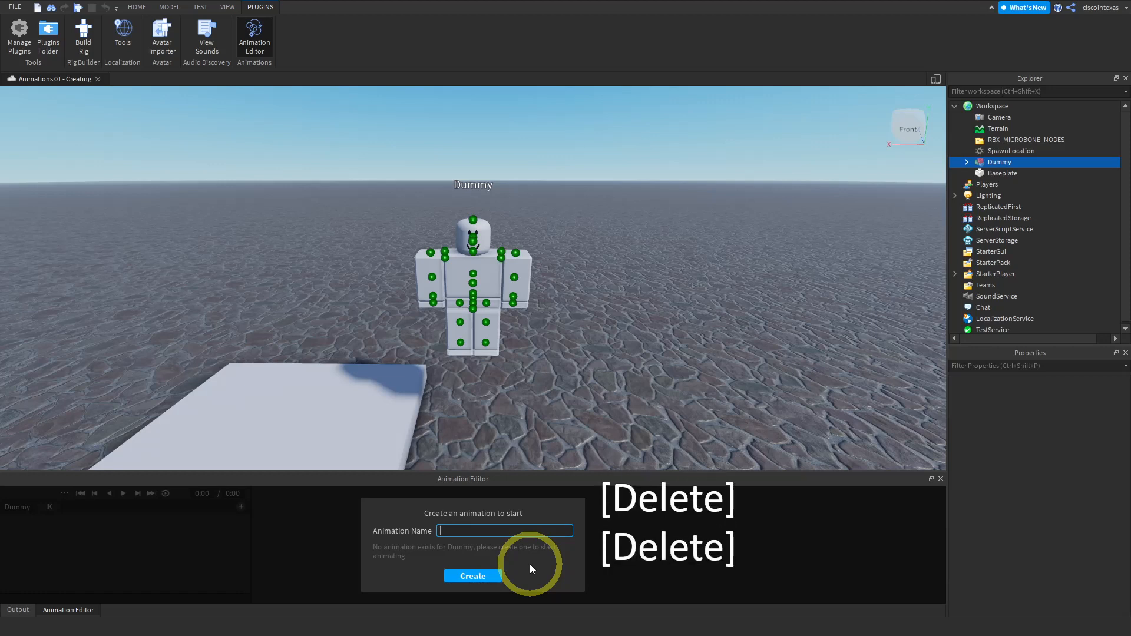
pyautogui.write('JUm')
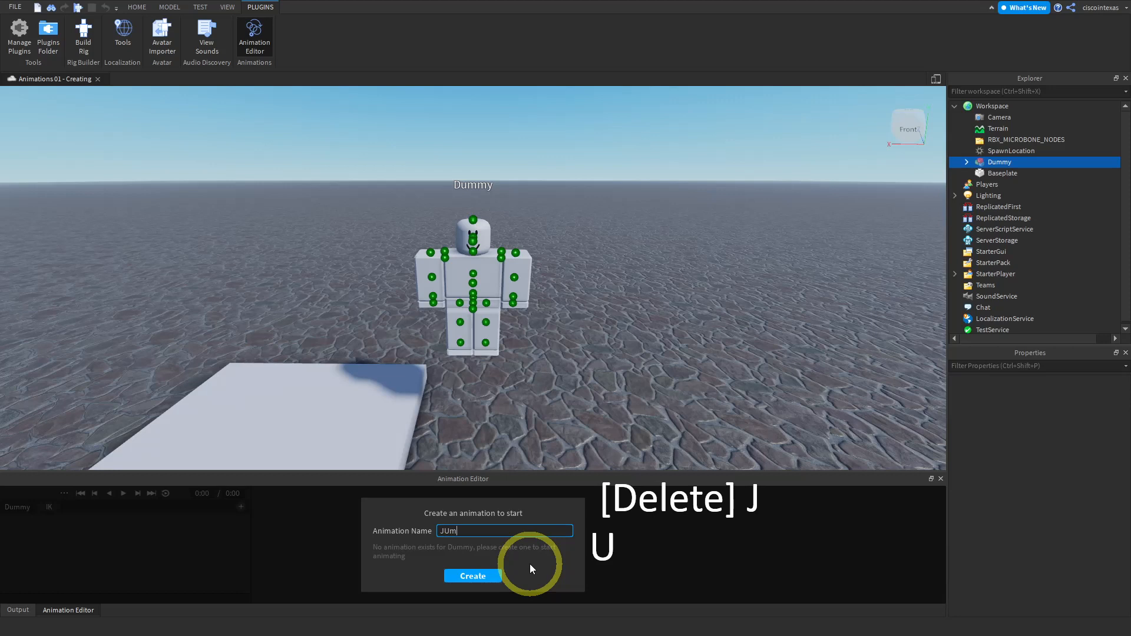
pyautogui.press('BackSpace')
pyautogui.press('BackSpace')
pyautogui.write('ump')
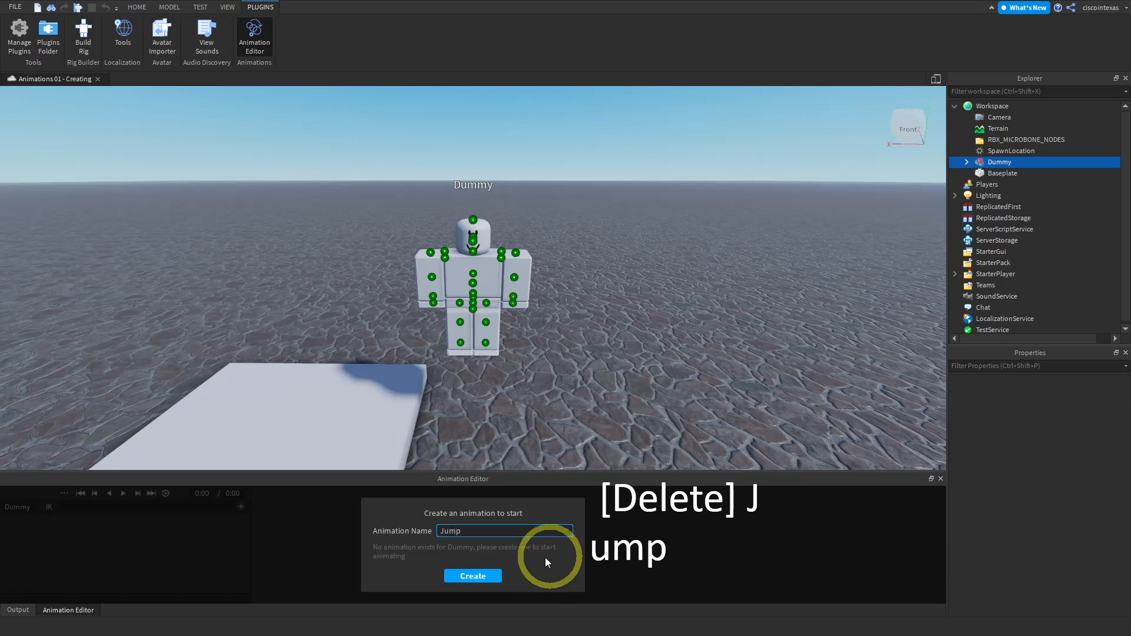
pyautogui.click(468, 575)
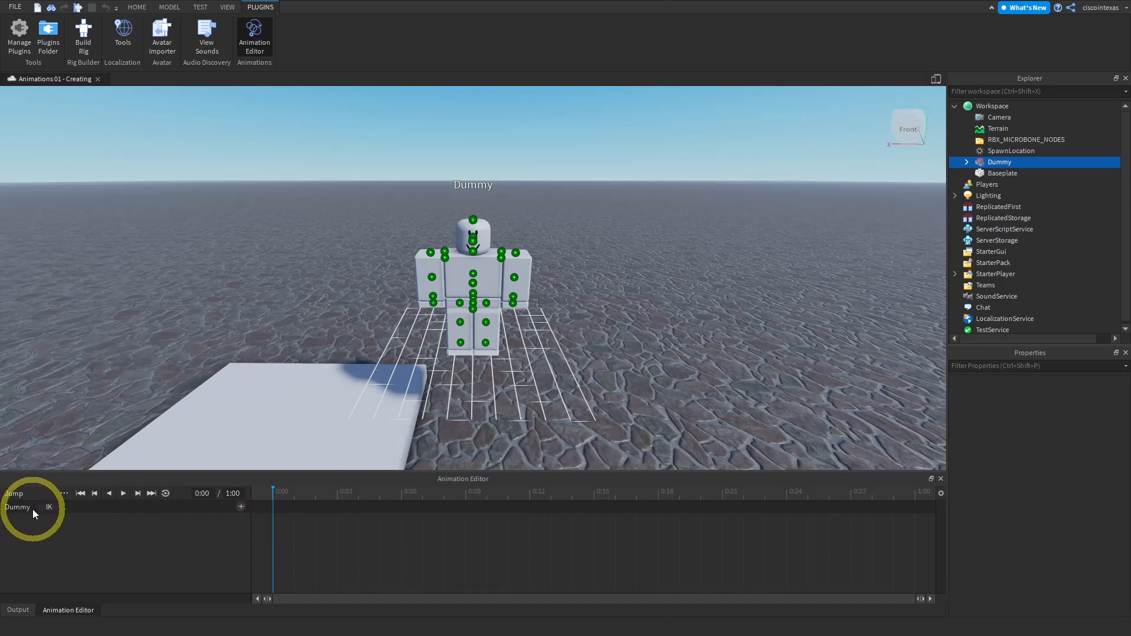
# - Add a Head track to the Jump animation
pyautogui.click(240, 507)
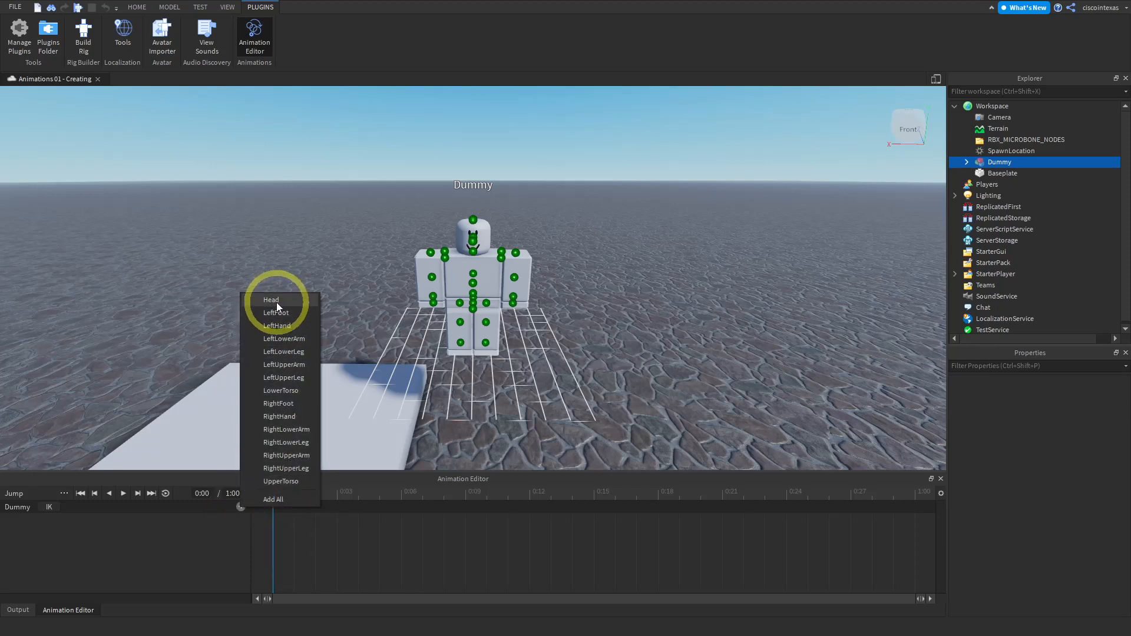
pyautogui.click(277, 302)
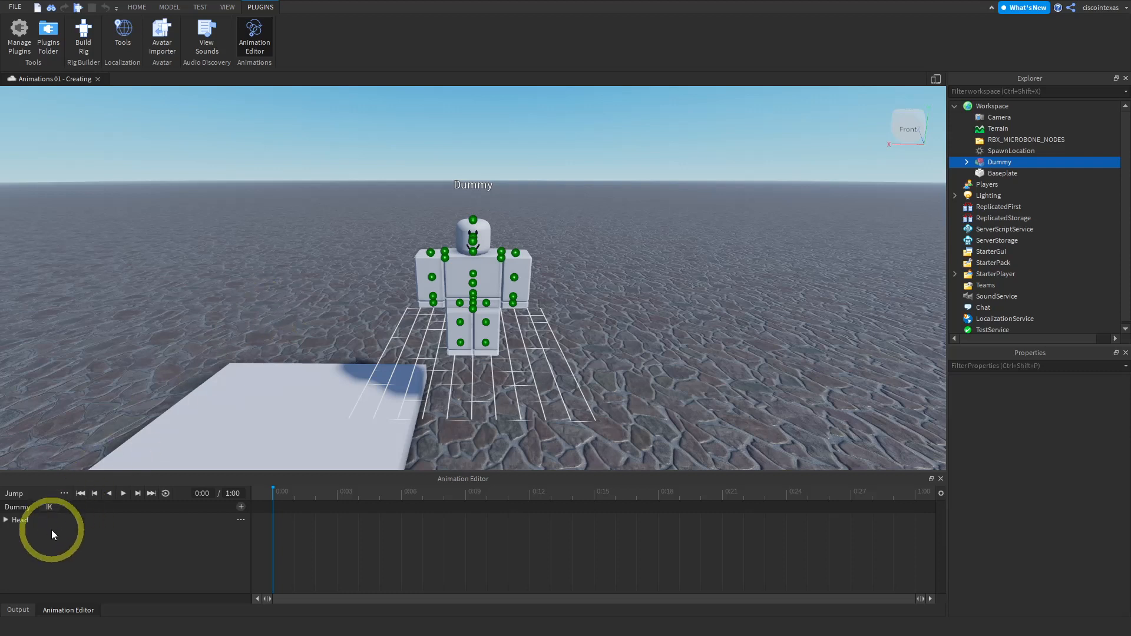
pyautogui.click(6, 520)
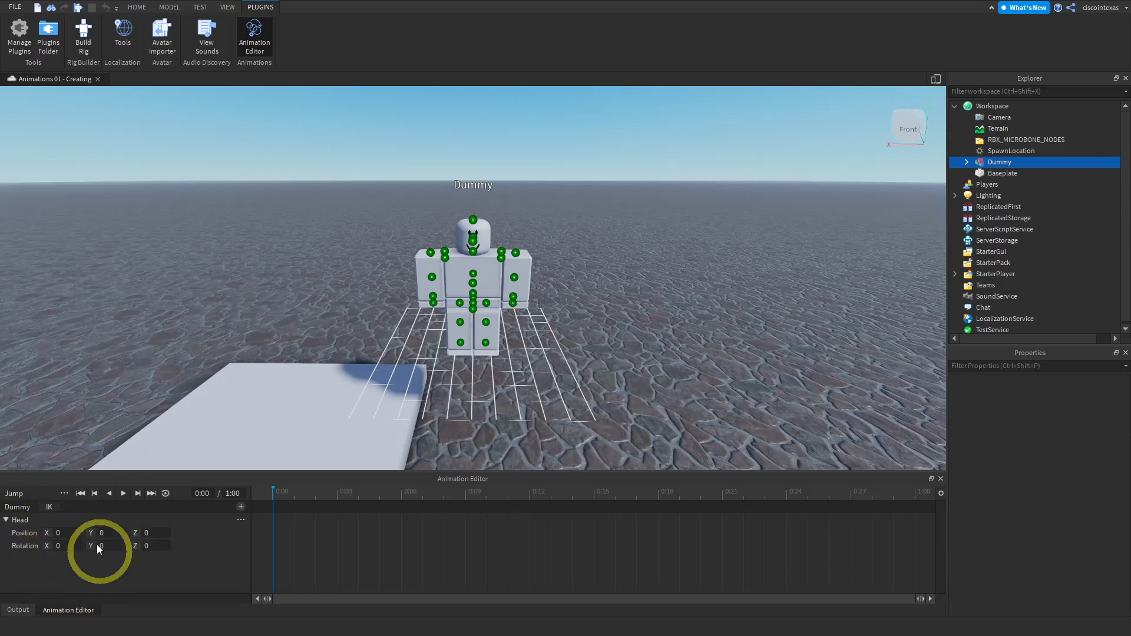
pyautogui.click(5, 519)
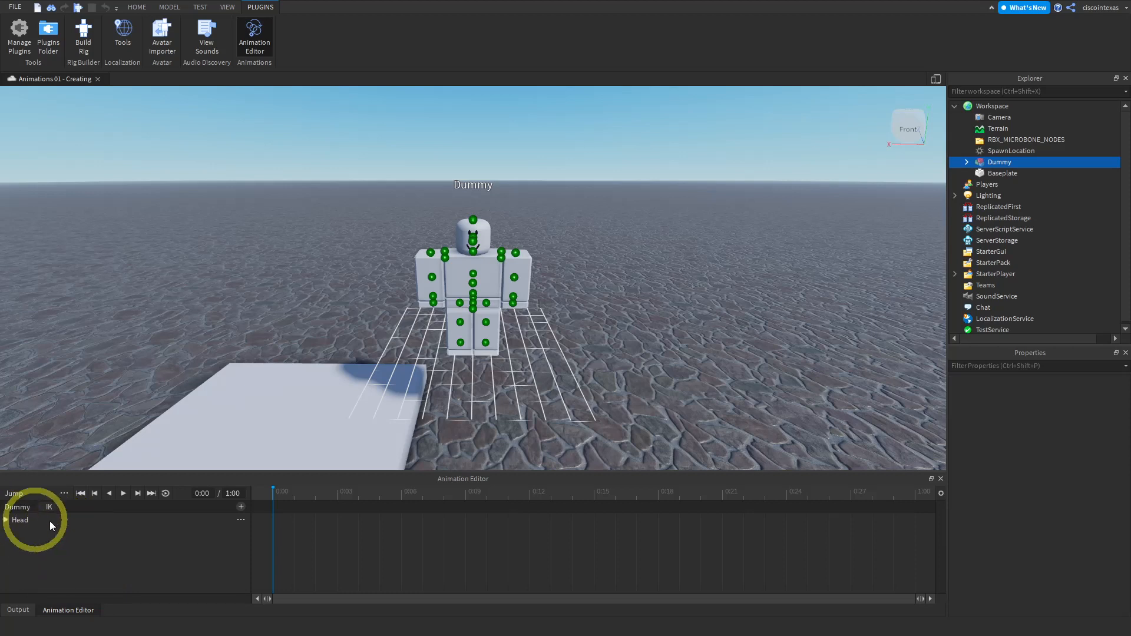
# - Add keyframes at 0:00 and at 0:10 on the animation timeline
pyautogui.rightClick(272, 505)
pyautogui.click(324, 513)
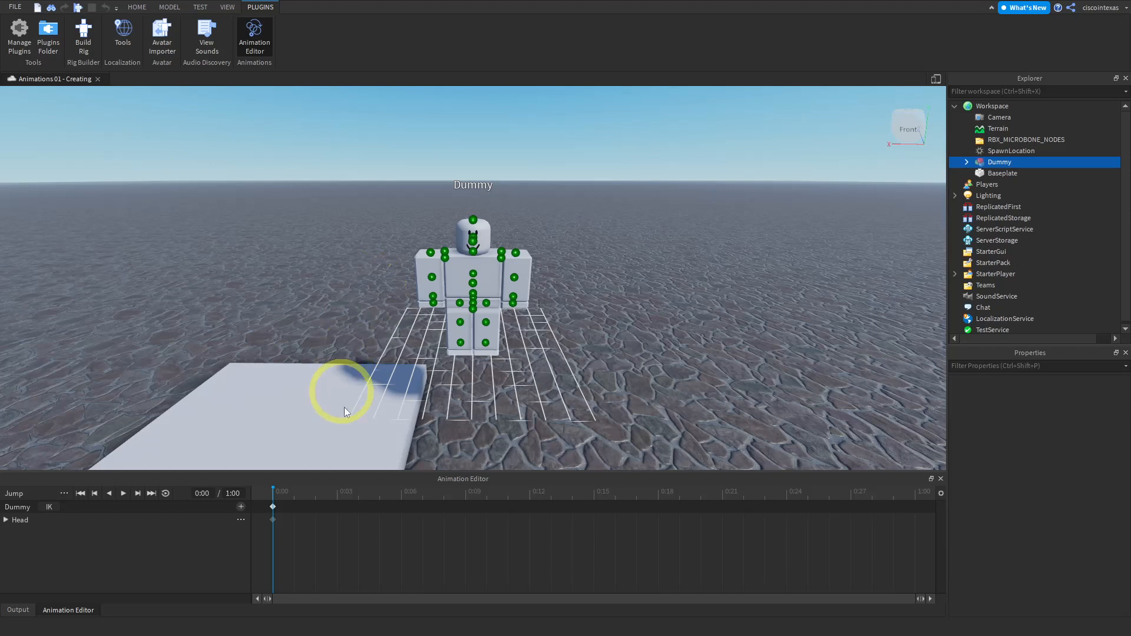
pyautogui.rightClick(487, 505)
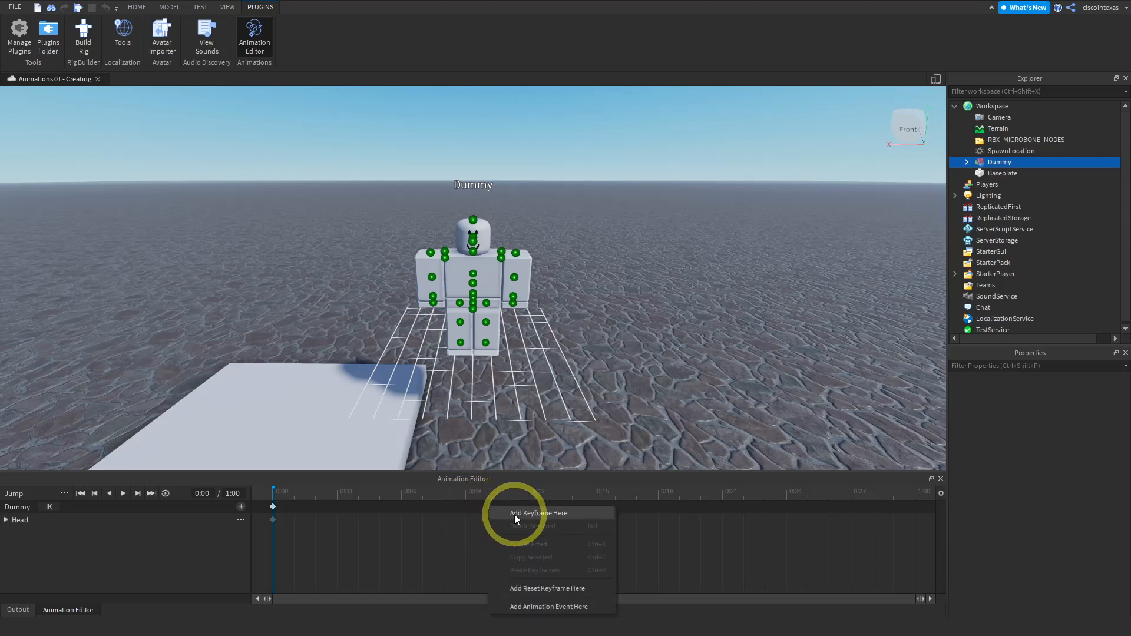
pyautogui.click(514, 514)
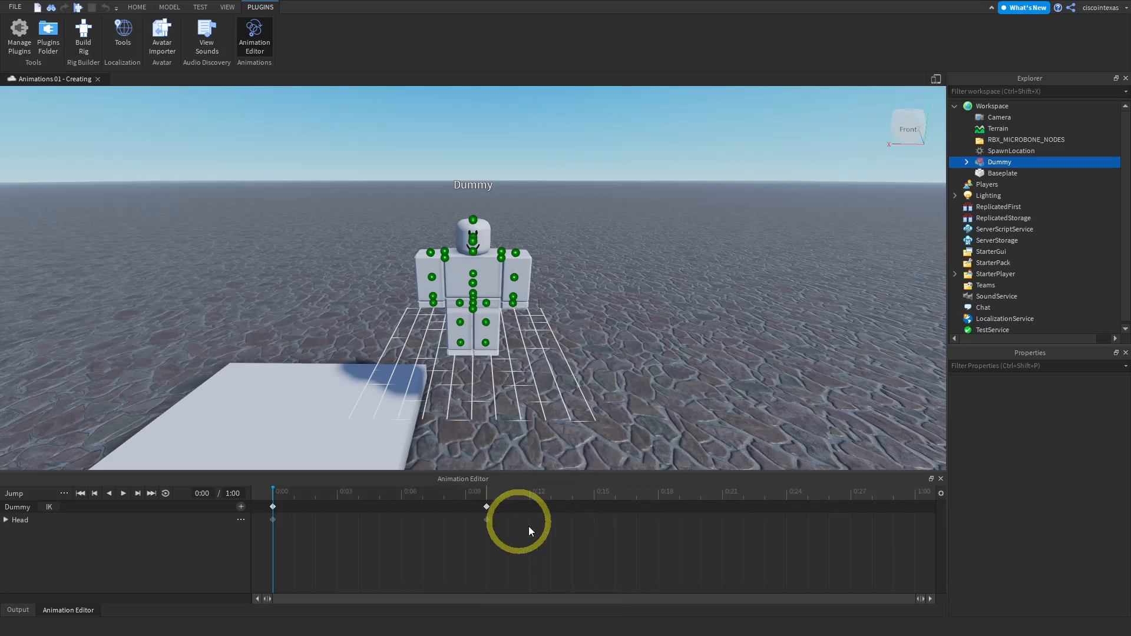
# - At the 0:10 keyframe, move the dummy's head upward with the Move tool
pyautogui.click(487, 507)
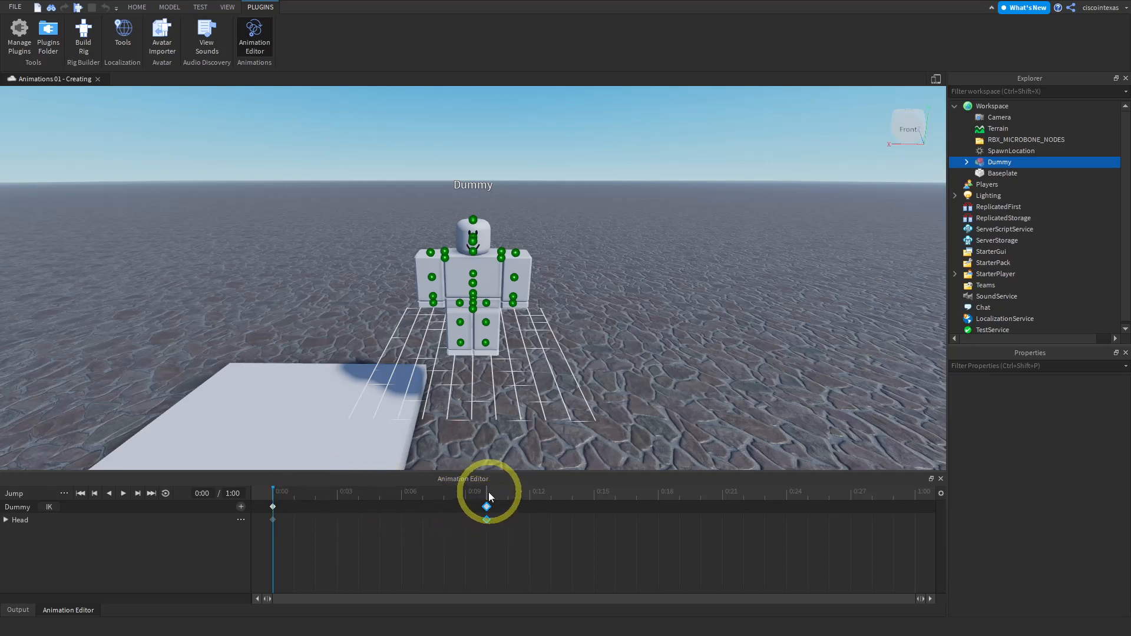
pyautogui.click(487, 491)
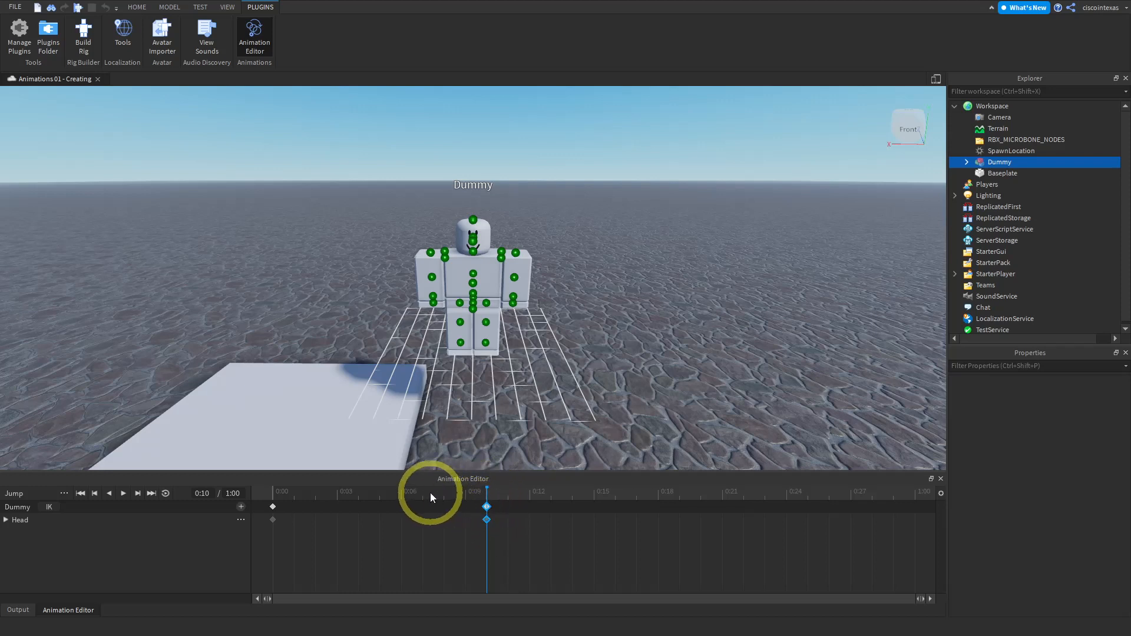
pyautogui.click(273, 491)
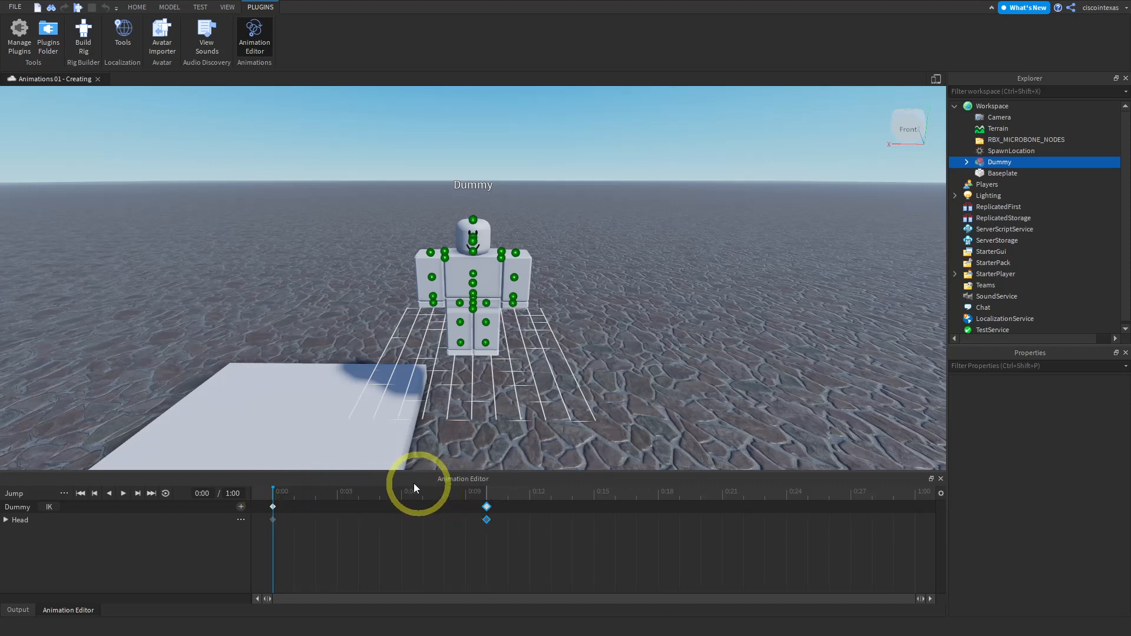
pyautogui.click(486, 491)
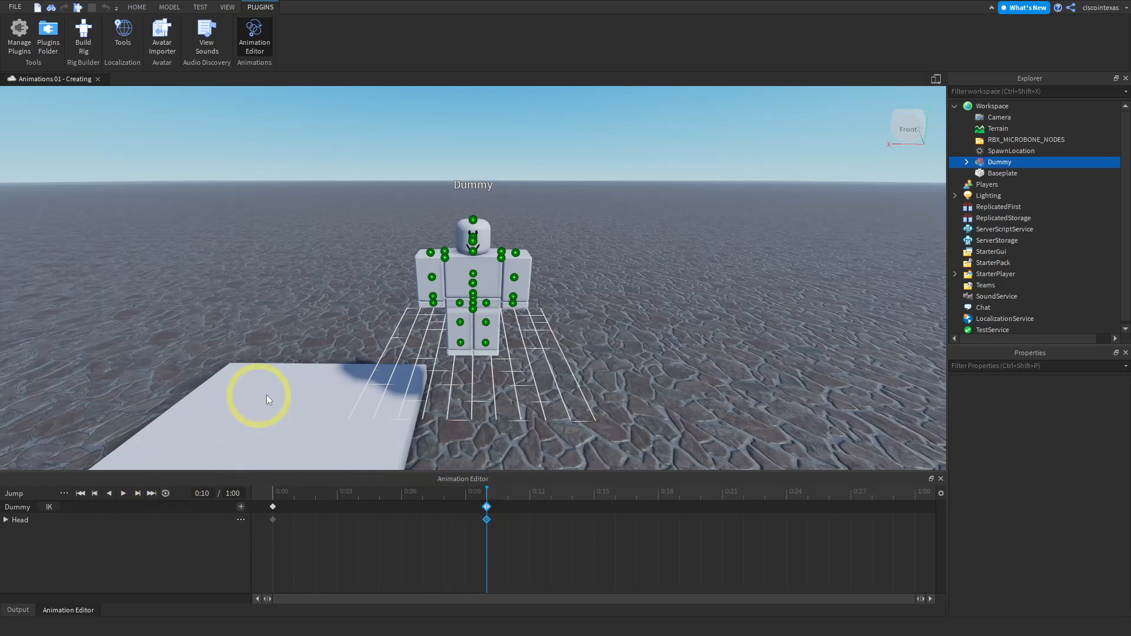
pyautogui.click(480, 234)
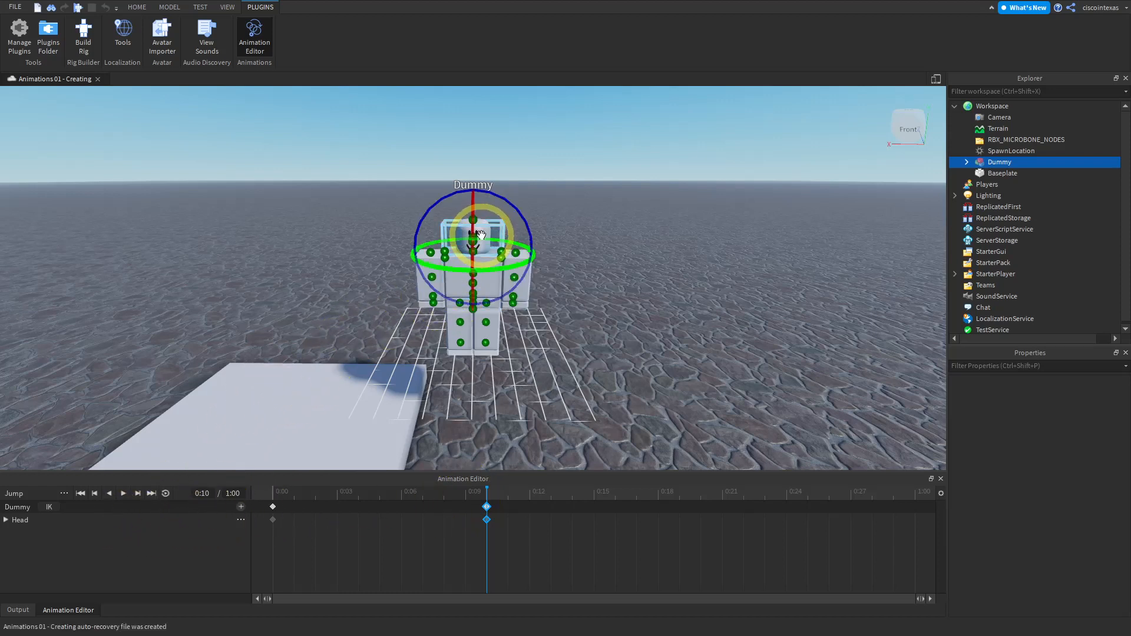
pyautogui.click(135, 10)
pyautogui.click(121, 35)
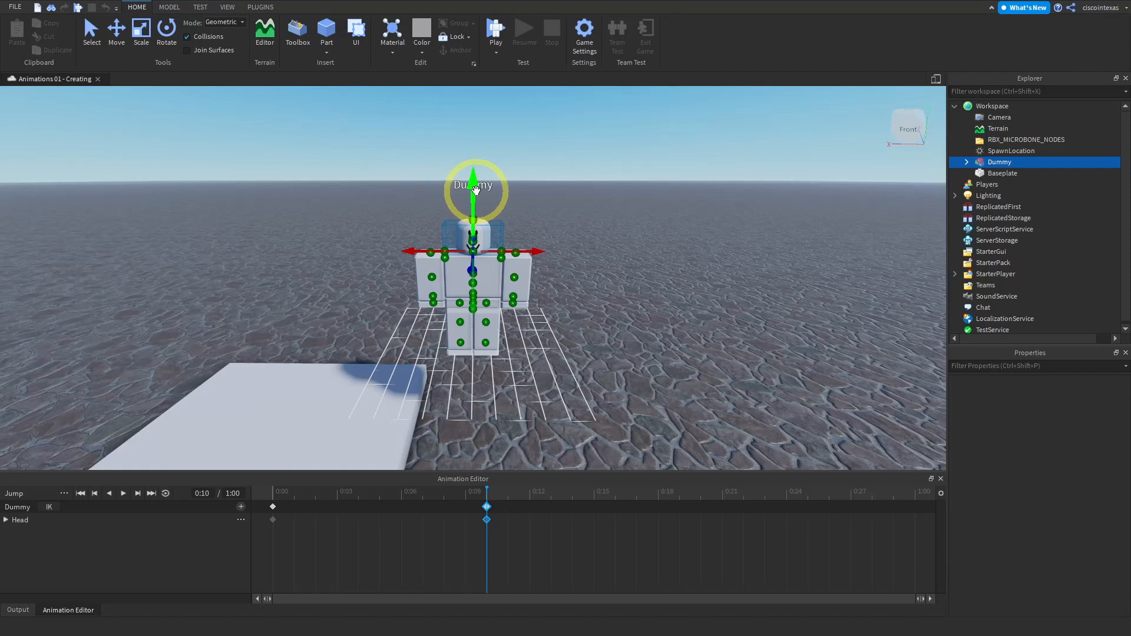
pyautogui.moveTo(473, 192); pyautogui.dragTo(473, 116)
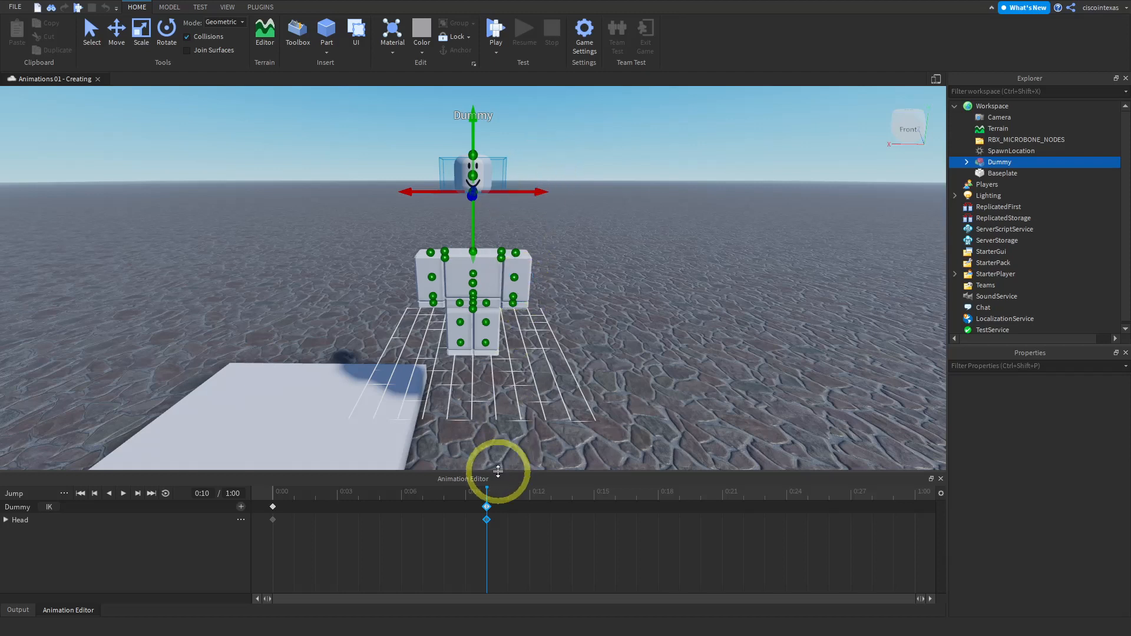
# - Copy the 0:10 keyframe and paste it at 0:20 on the timeline
pyautogui.rightClick(487, 508)
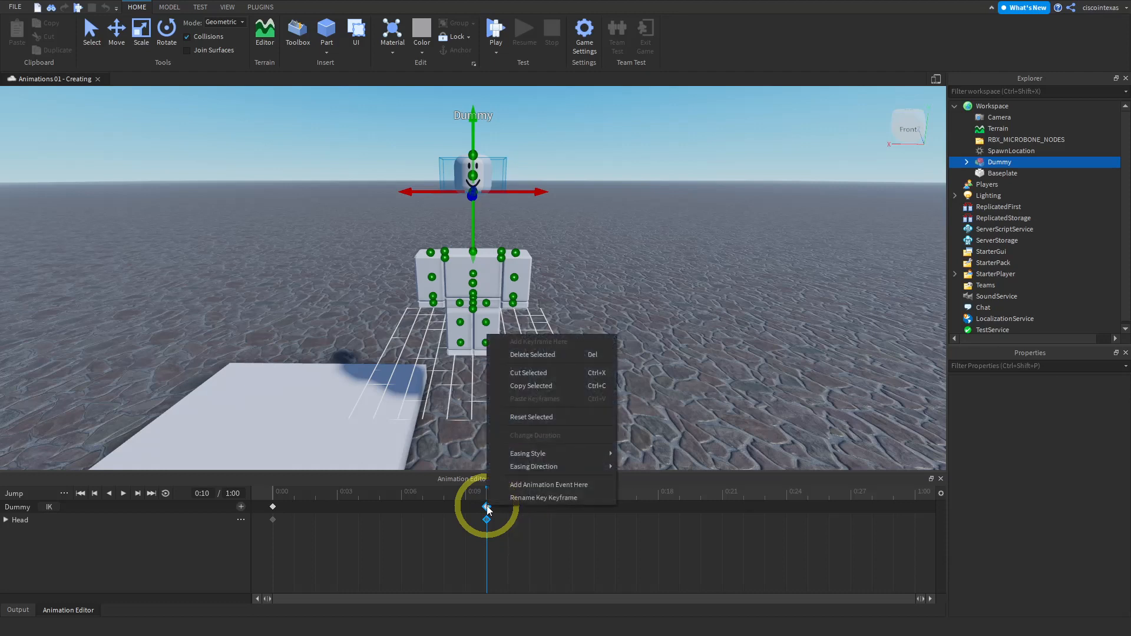
pyautogui.click(525, 386)
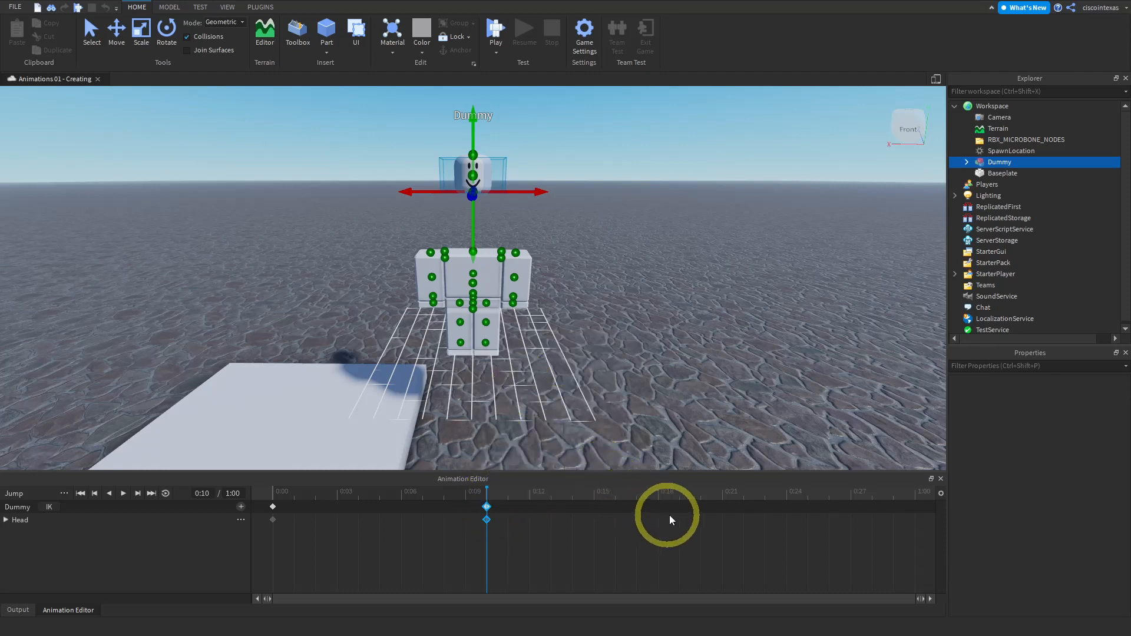
pyautogui.rightClick(701, 505)
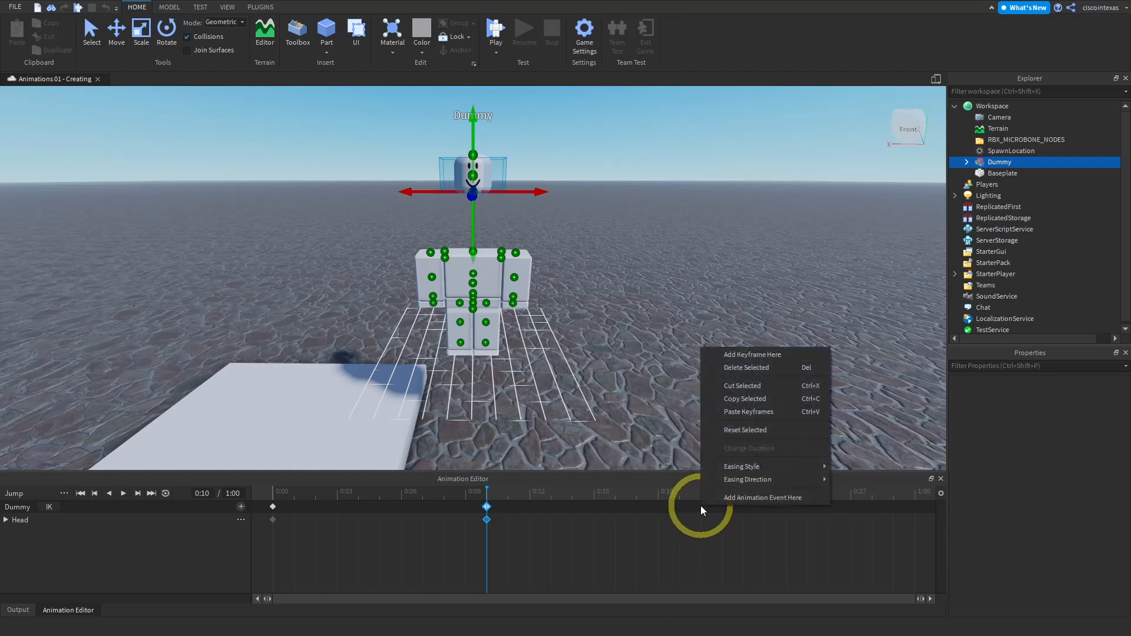
pyautogui.click(739, 413)
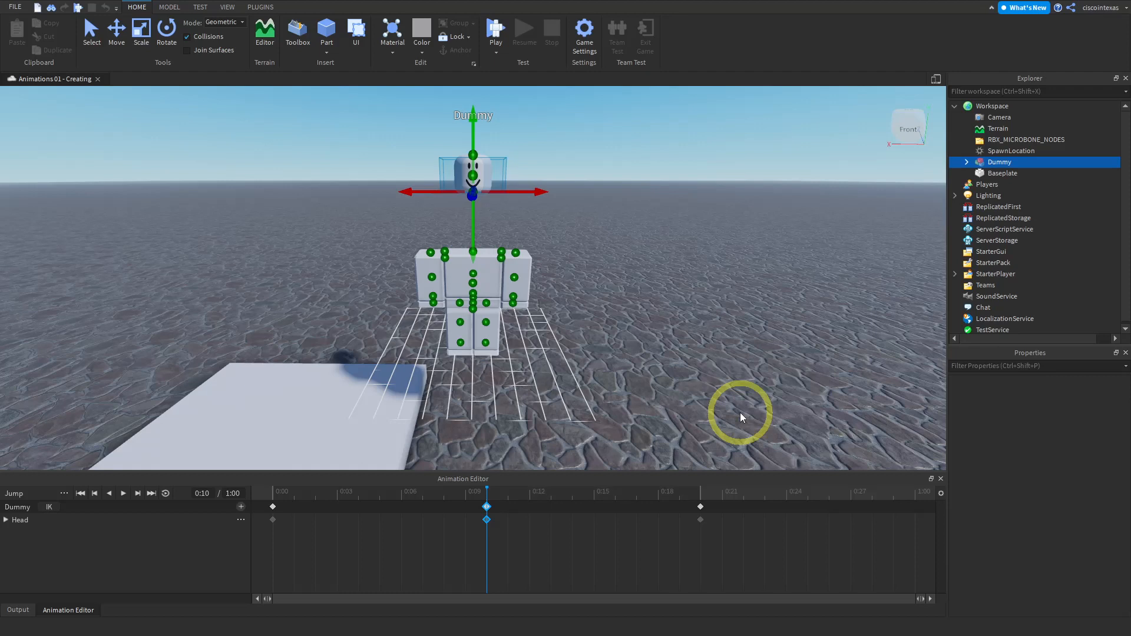
pyautogui.click(701, 492)
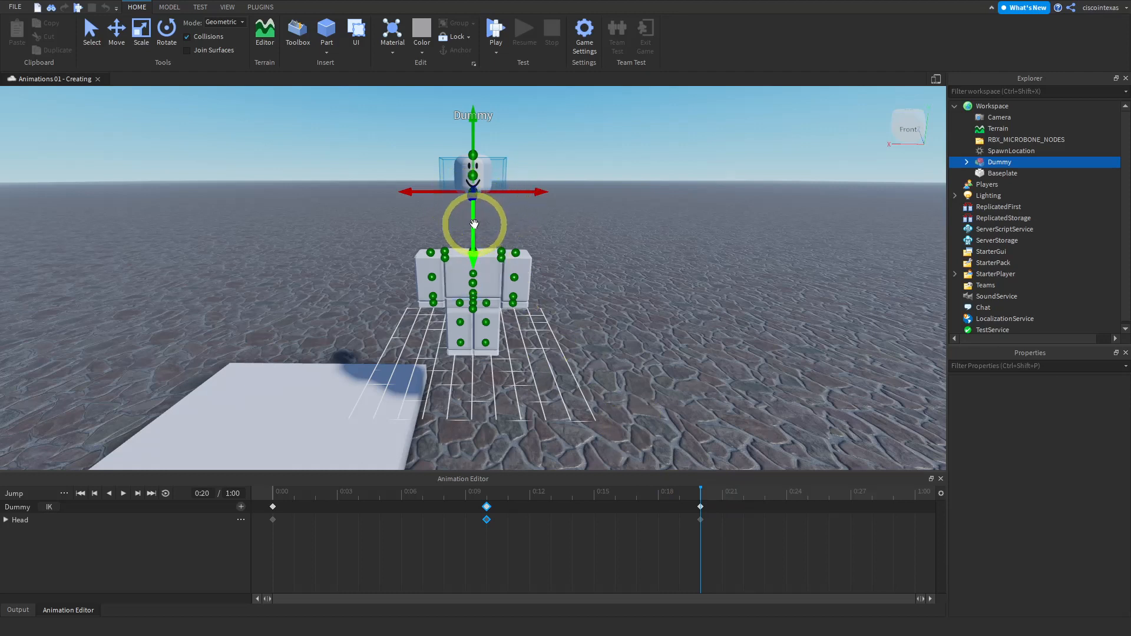
# - At the 0:20 keyframe, move the dummy's head back down to its resting position and step through the three keyframes
pyautogui.moveTo(474, 224); pyautogui.dragTo(475, 289)
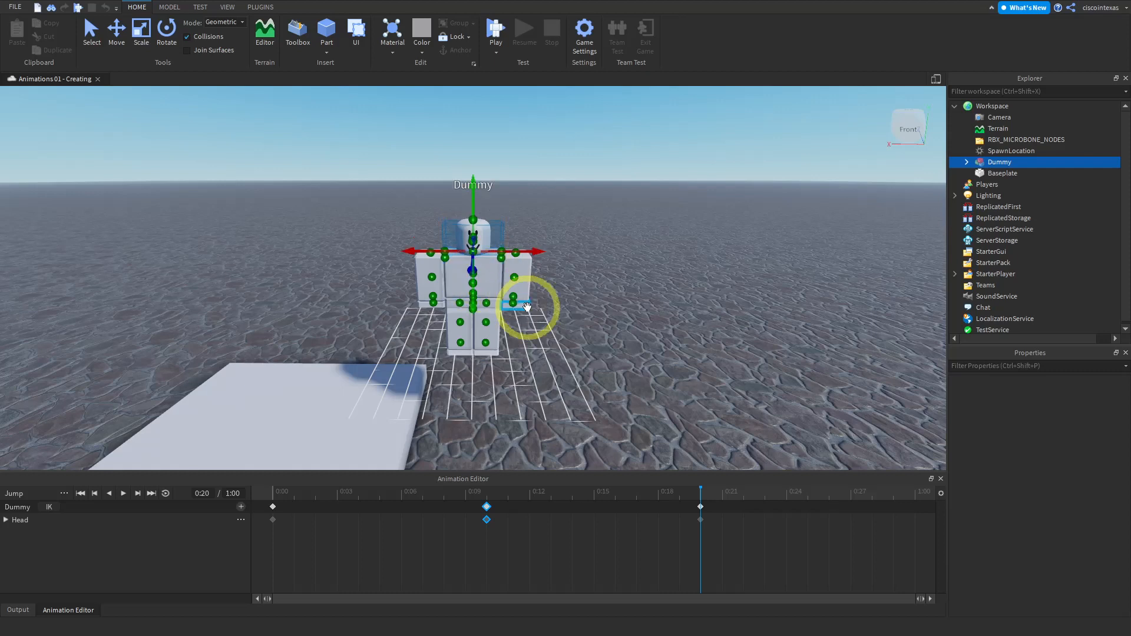
pyautogui.click(277, 489)
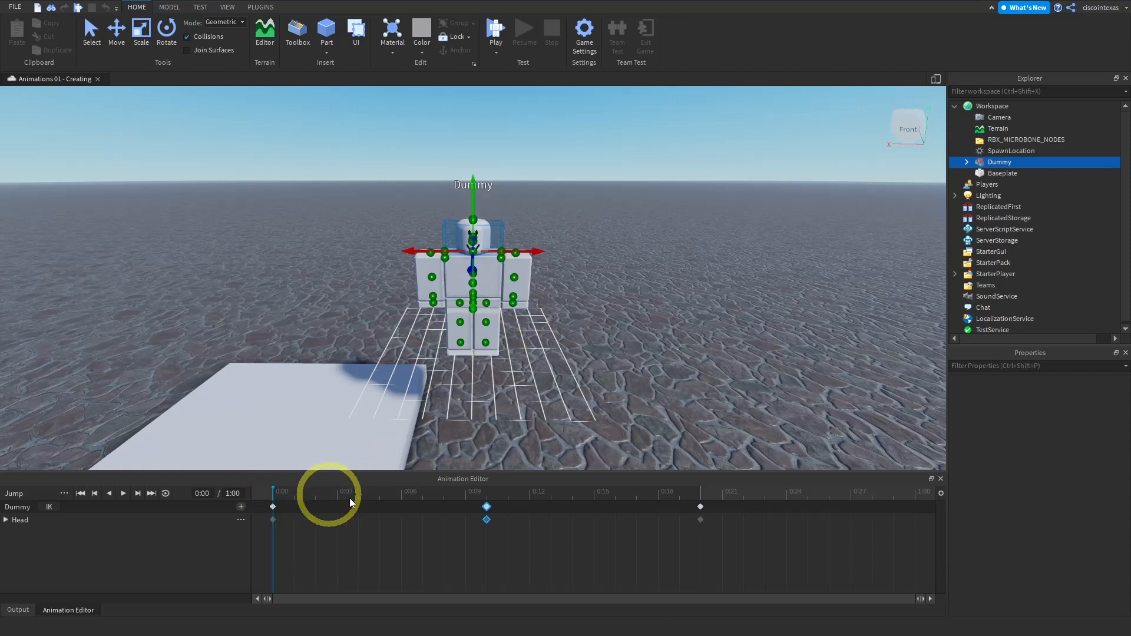
pyautogui.click(487, 495)
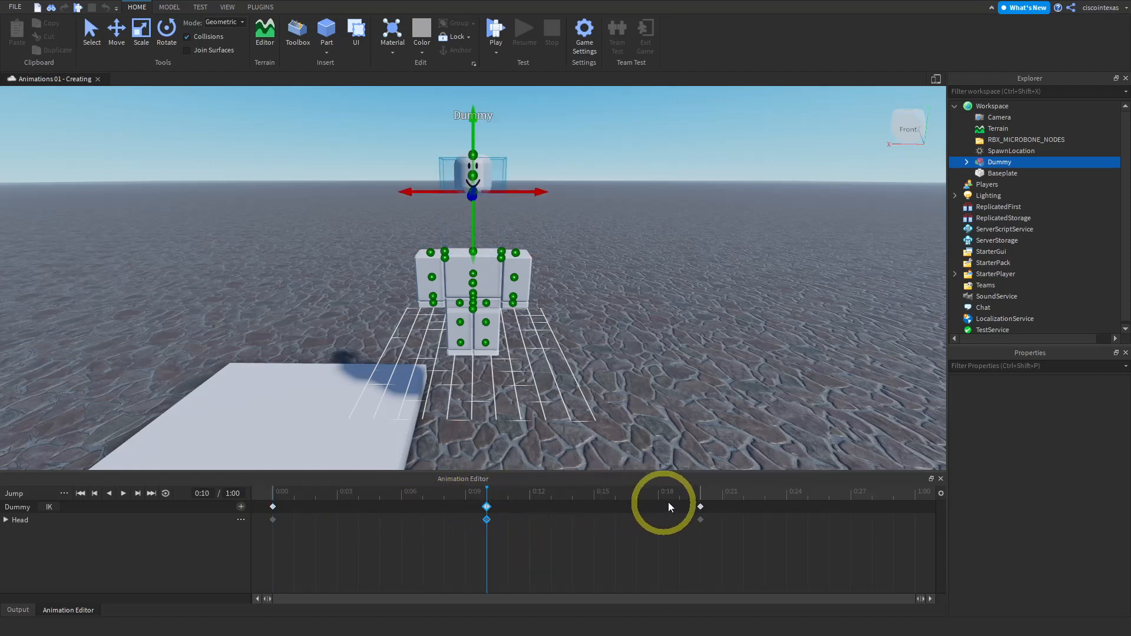
pyautogui.click(701, 494)
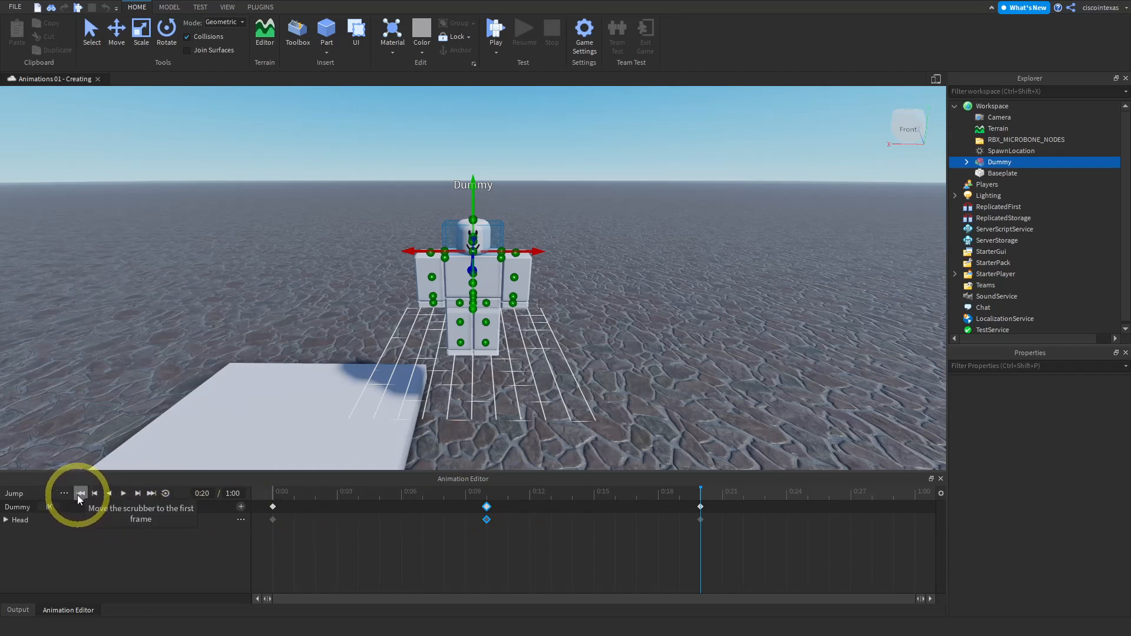
# - Preview the Jump animation with looping on, then return to the first frame and turn looping off
pyautogui.click(167, 493)
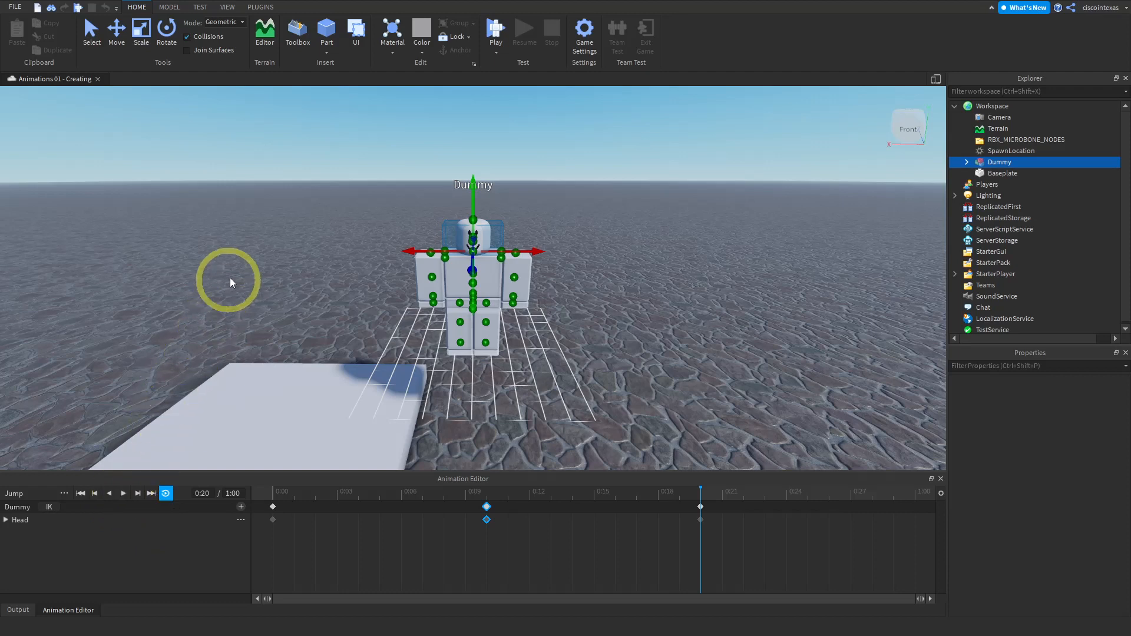
pyautogui.click(246, 258)
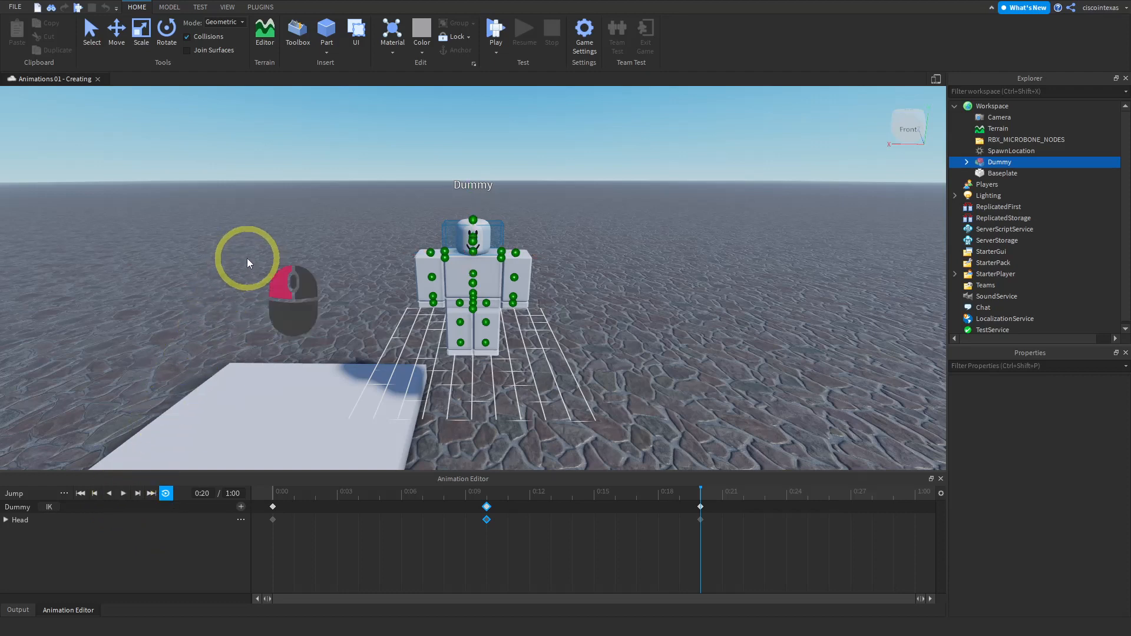
pyautogui.click(122, 495)
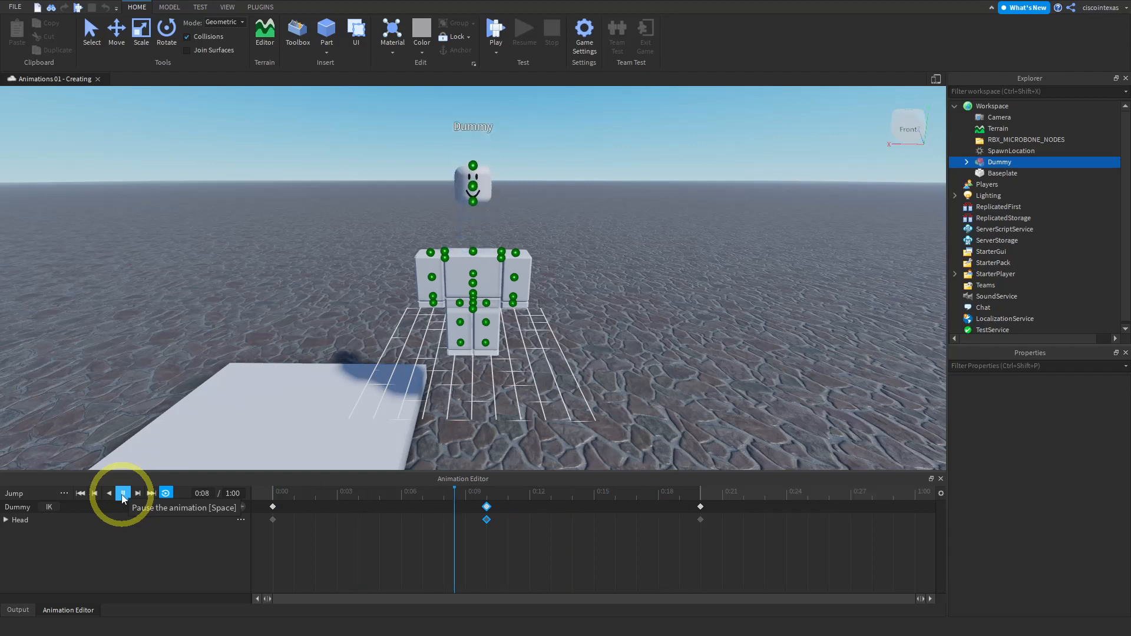
pyautogui.click(122, 494)
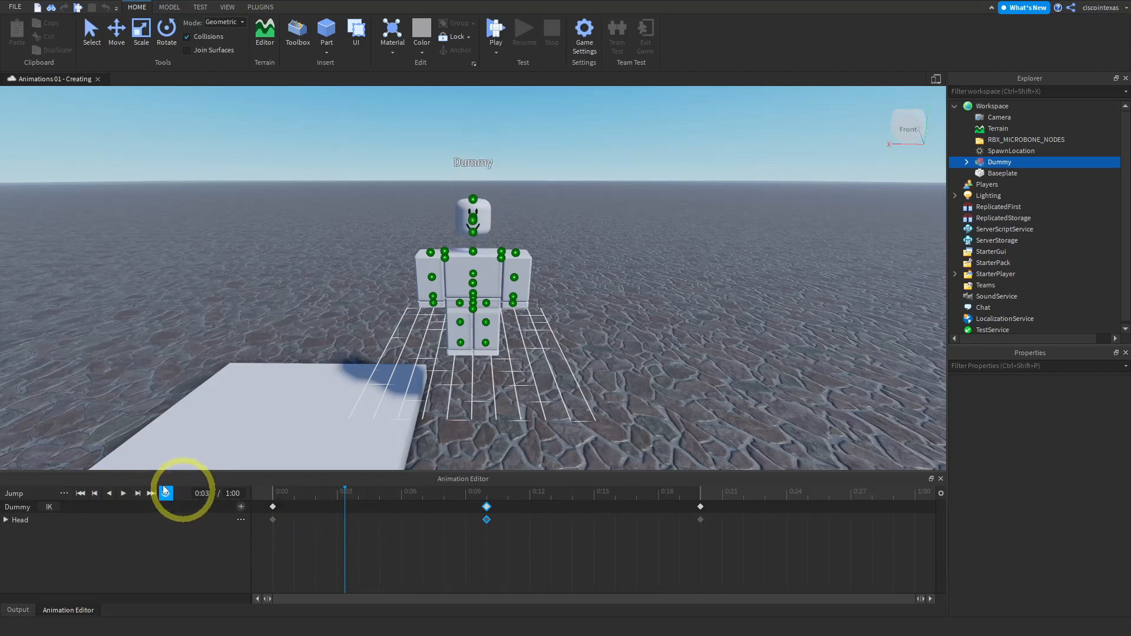
pyautogui.click(93, 493)
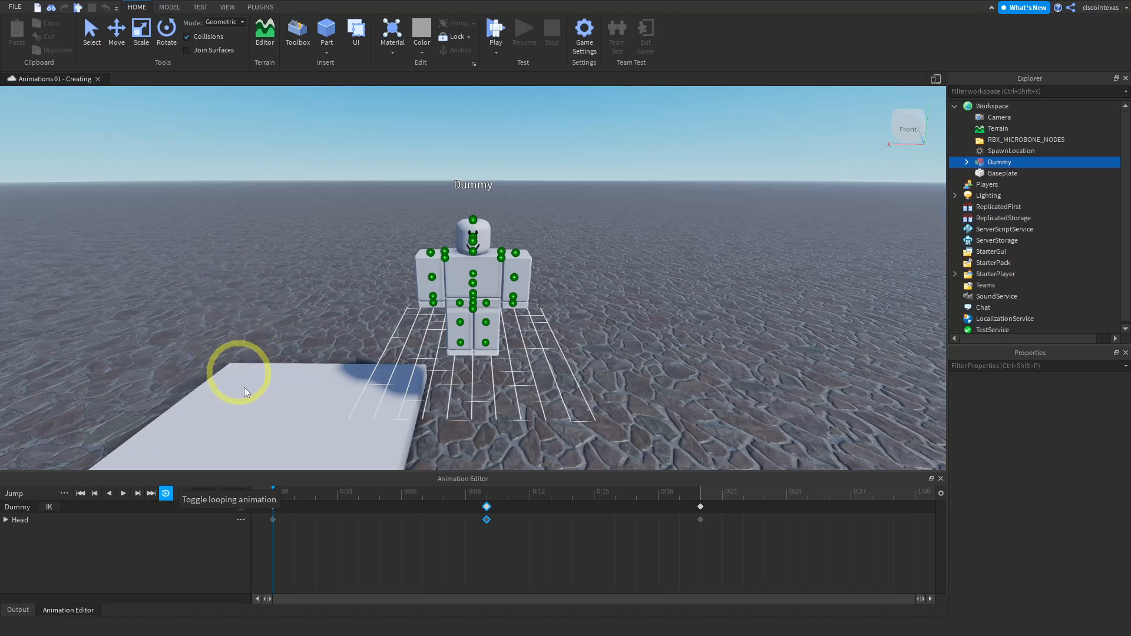
pyautogui.click(207, 544)
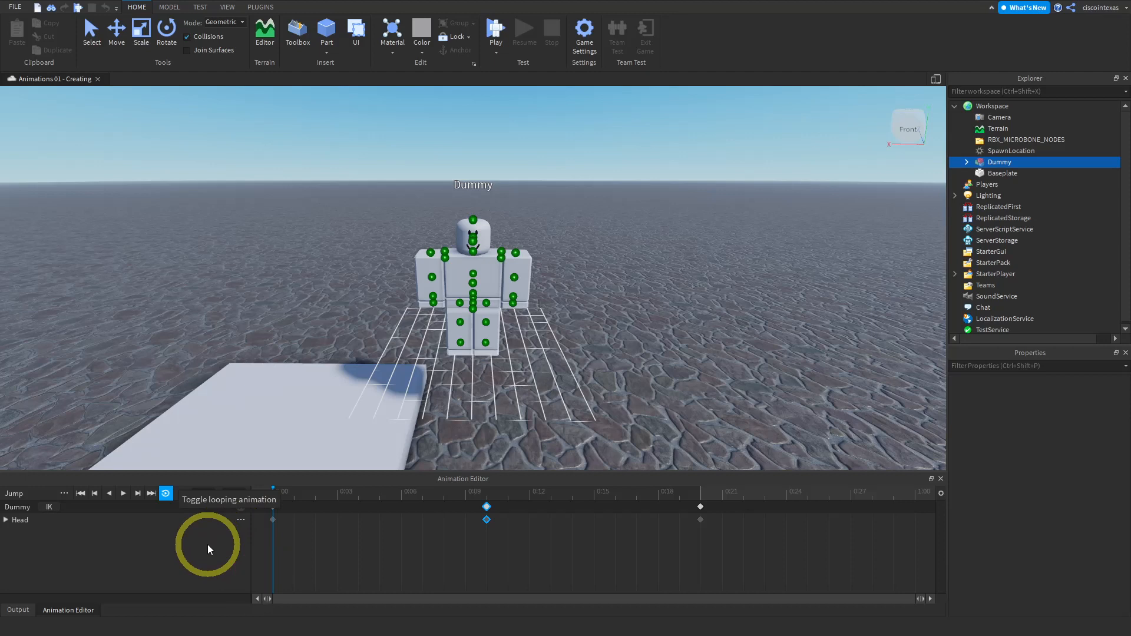
pyautogui.click(165, 493)
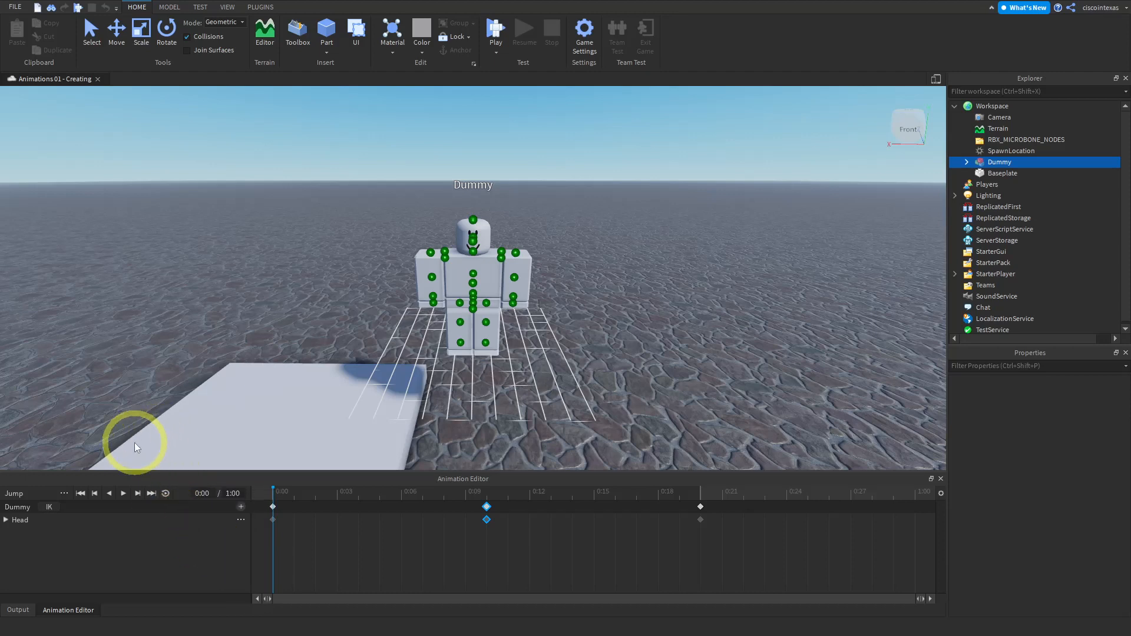
# - Save the animation as a new animation named Jump
pyautogui.click(64, 493)
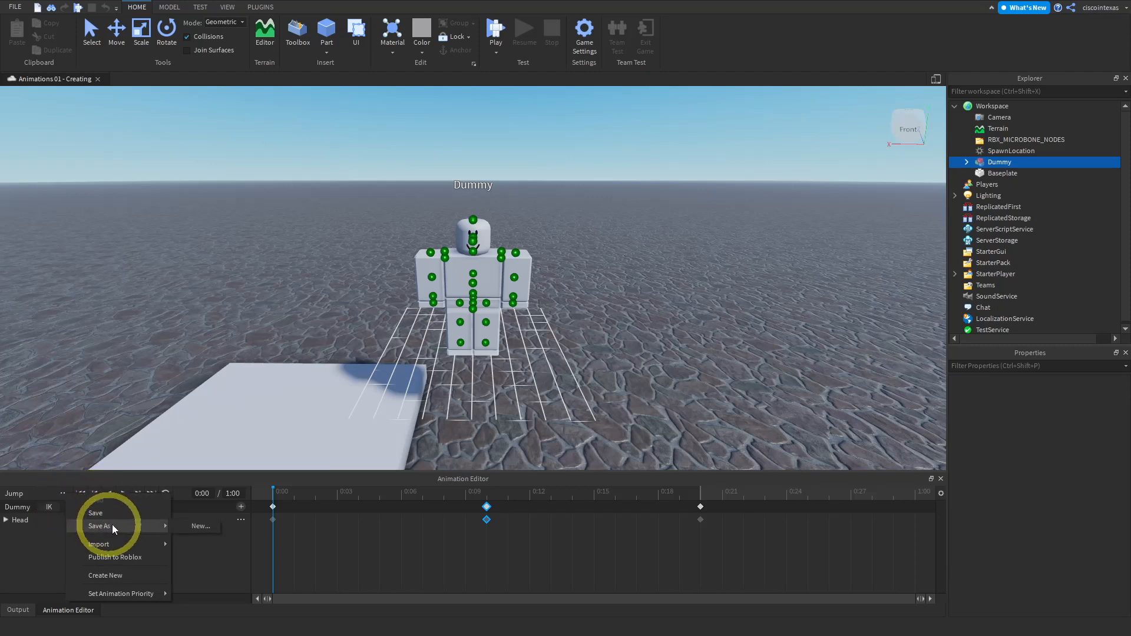
pyautogui.moveTo(107, 547)
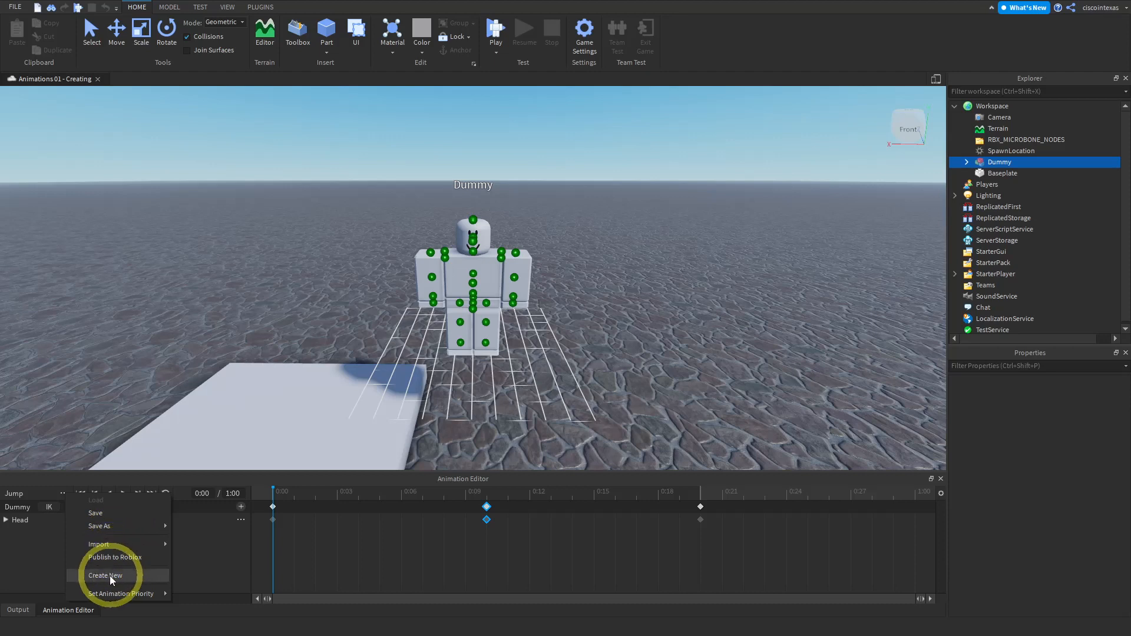
pyautogui.moveTo(121, 592)
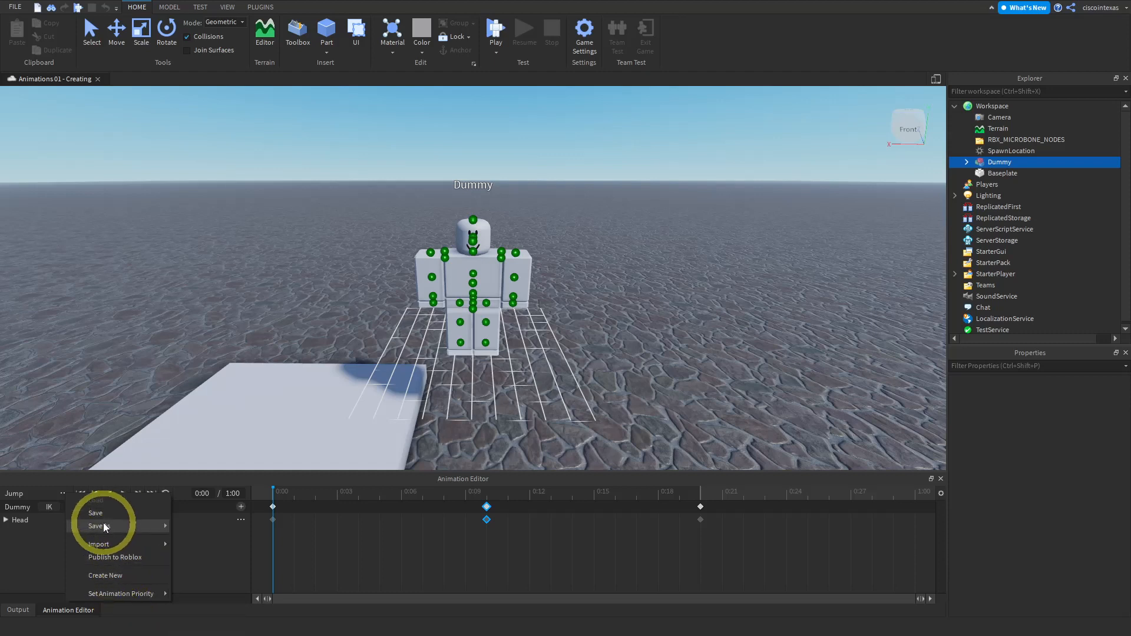
pyautogui.moveTo(104, 524)
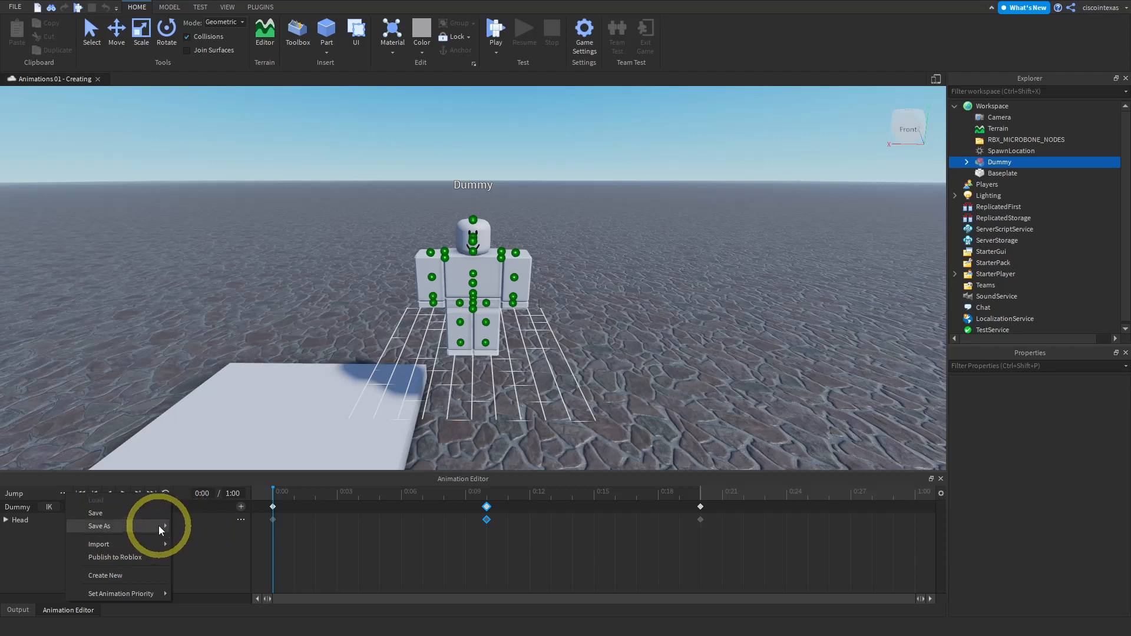
pyautogui.moveTo(158, 525)
pyautogui.click(193, 525)
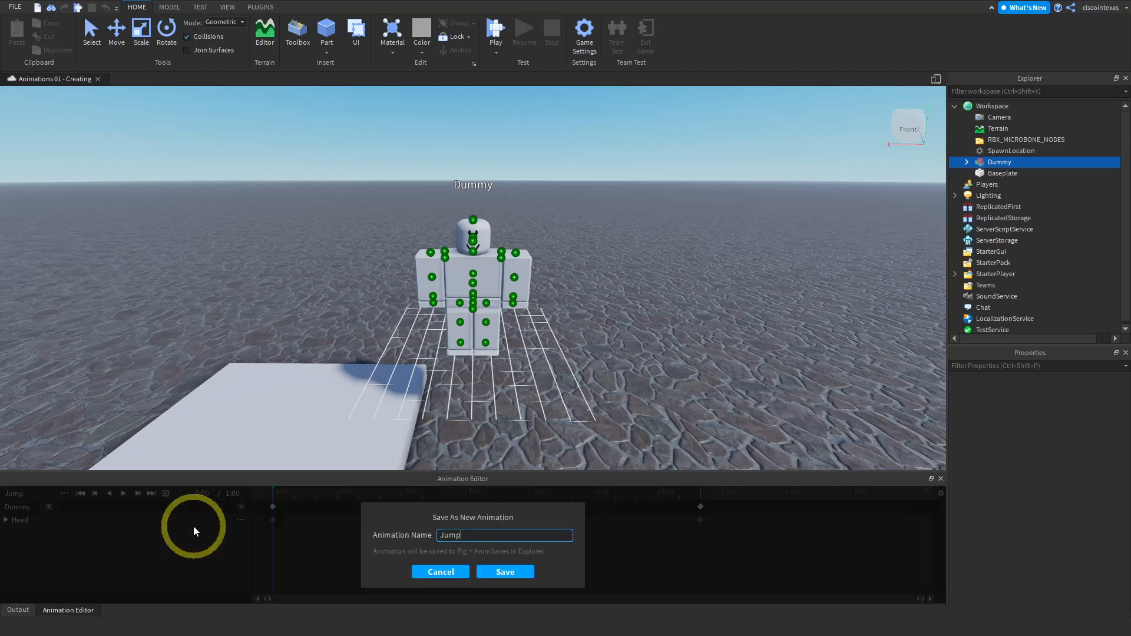
pyautogui.click(501, 572)
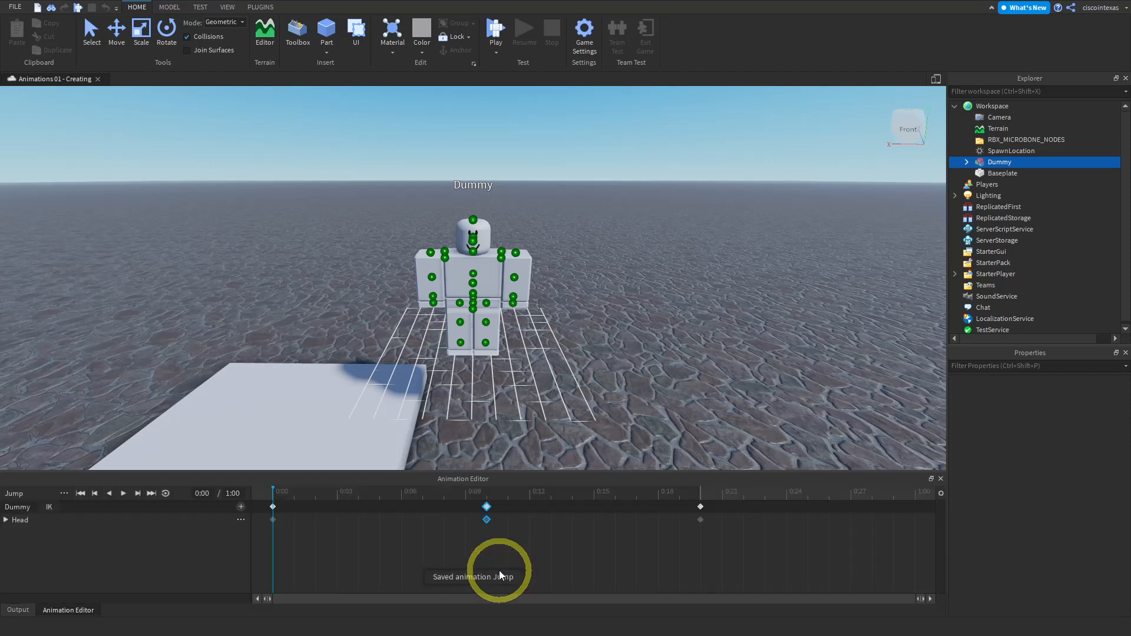
# - Publish the Jump animation to Roblox as a new asset titled Jump and close the confirmation
pyautogui.click(64, 493)
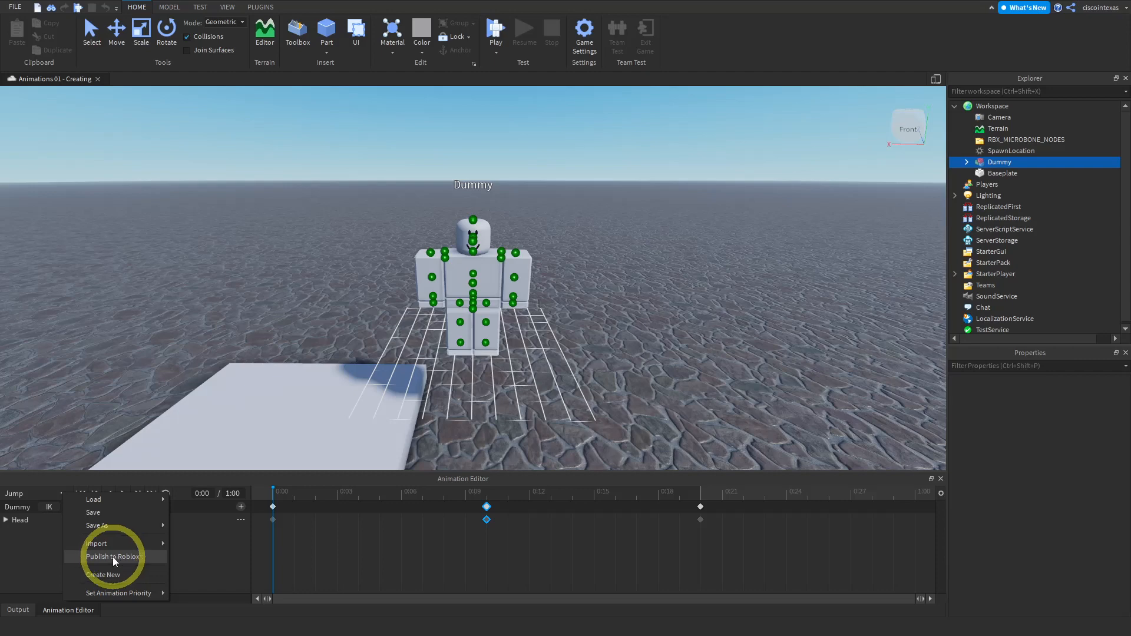
pyautogui.click(112, 557)
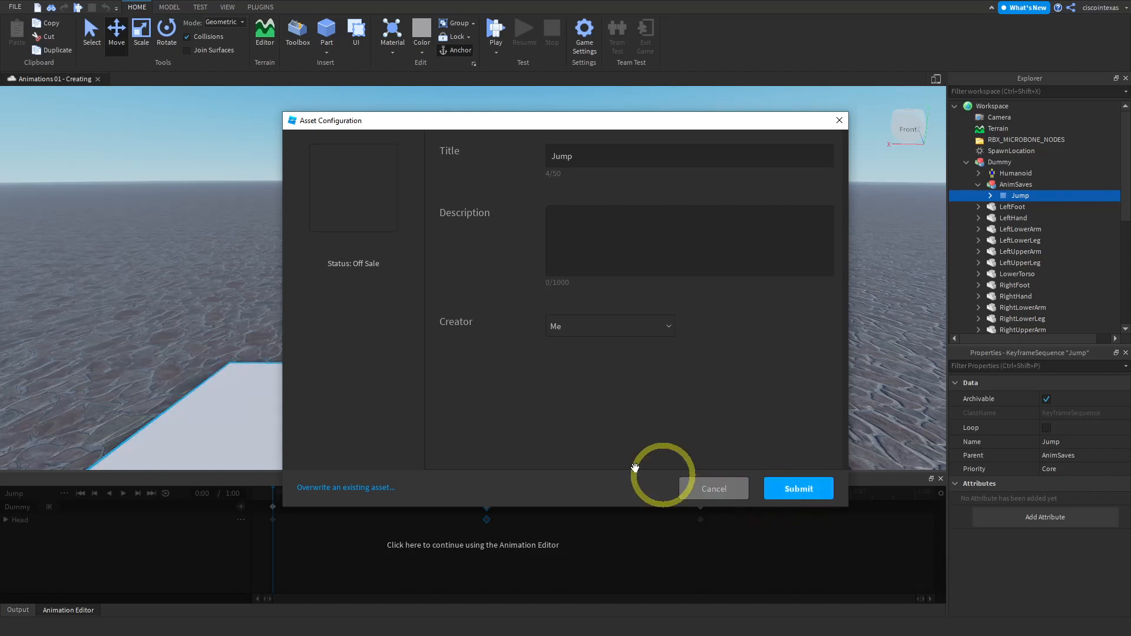
pyautogui.click(362, 488)
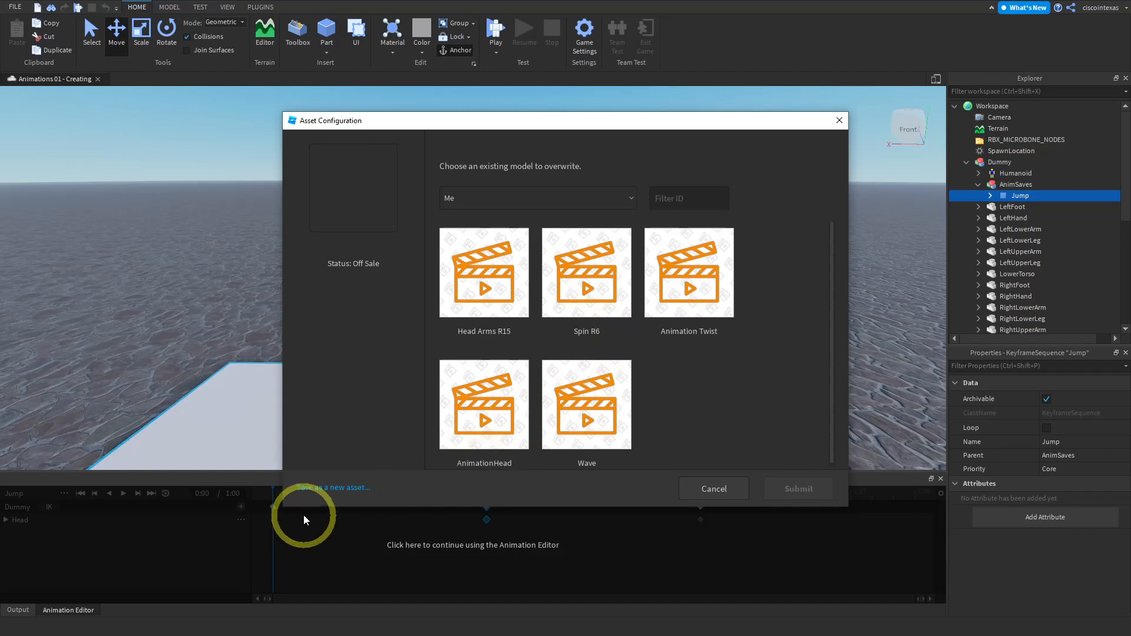
pyautogui.click(329, 488)
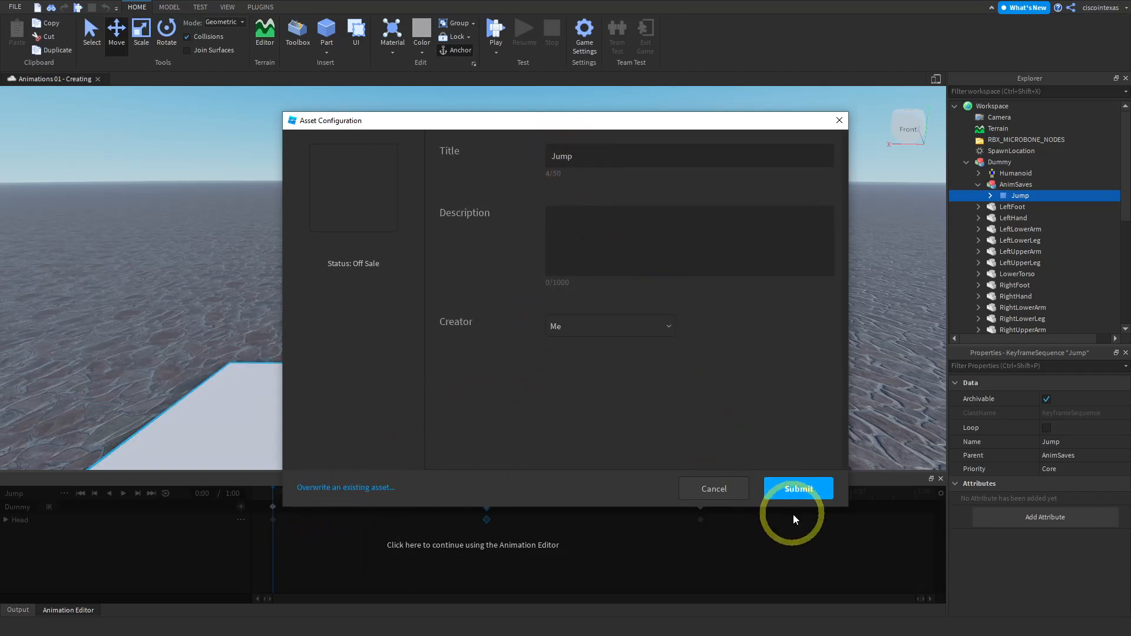
pyautogui.click(798, 490)
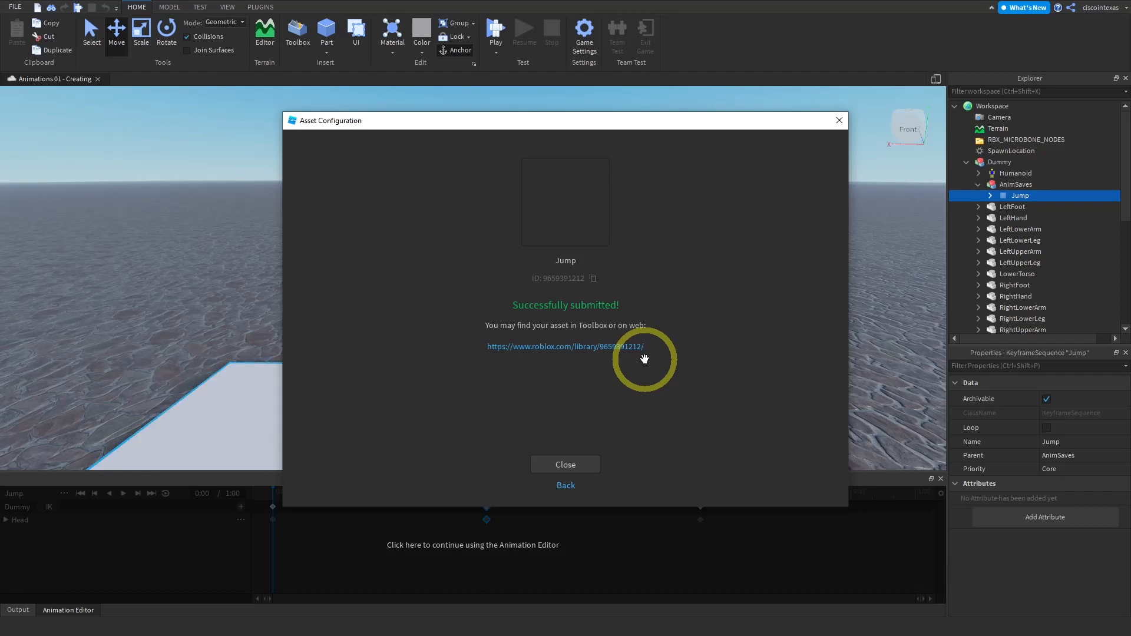
pyautogui.click(561, 466)
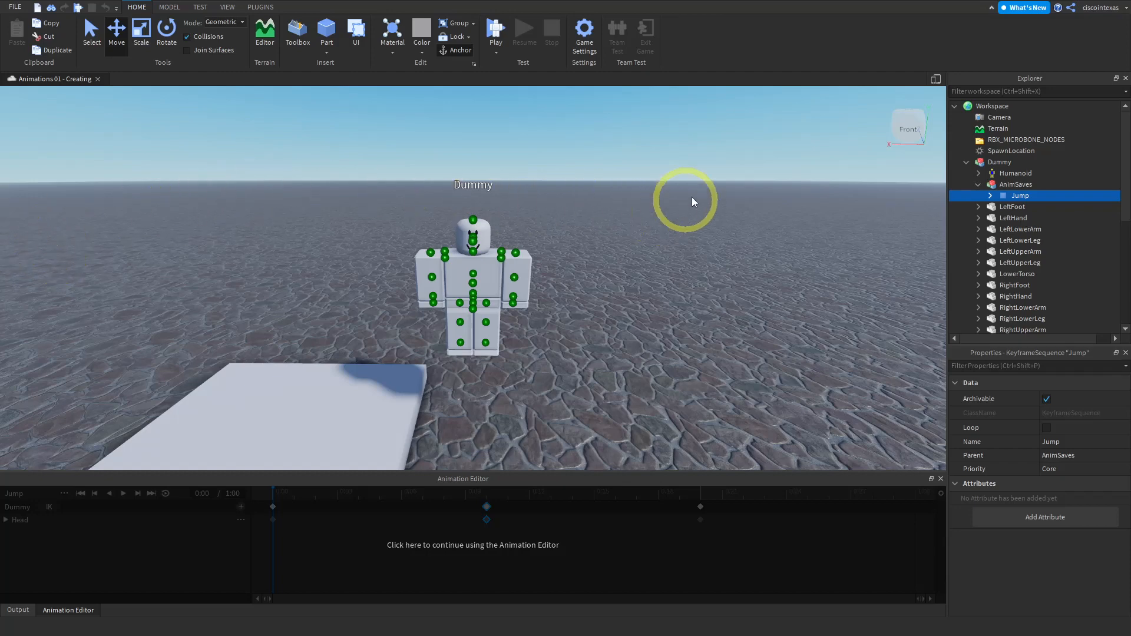
# - Switch to the web browser, open the Roblox site and go to the Create page
pyautogui.press('F11')
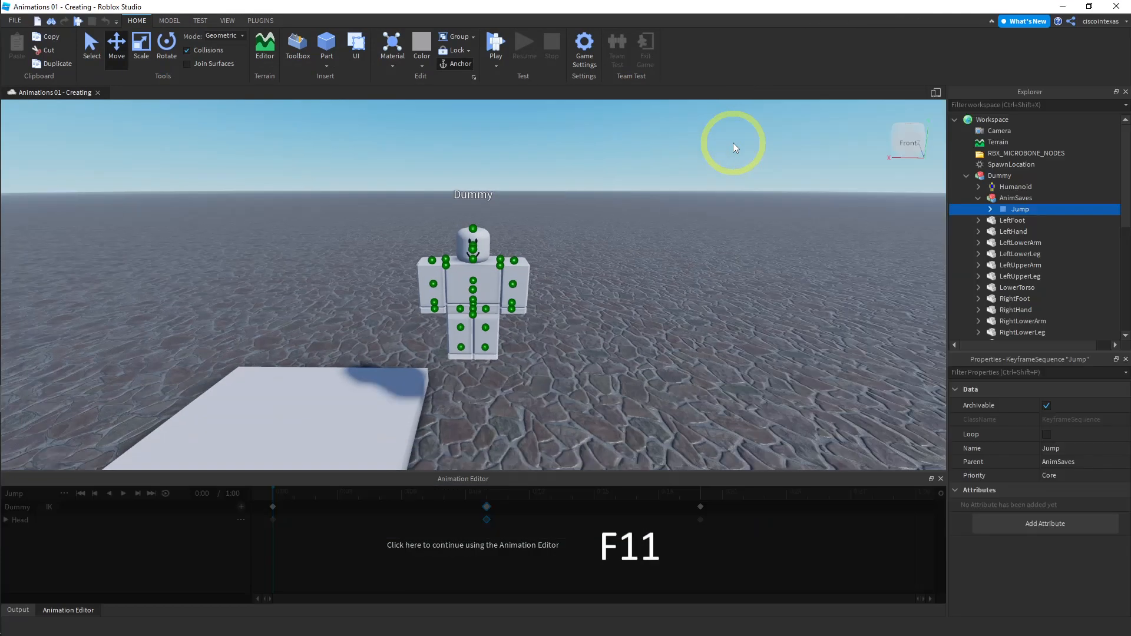
pyautogui.moveTo(12, 236)
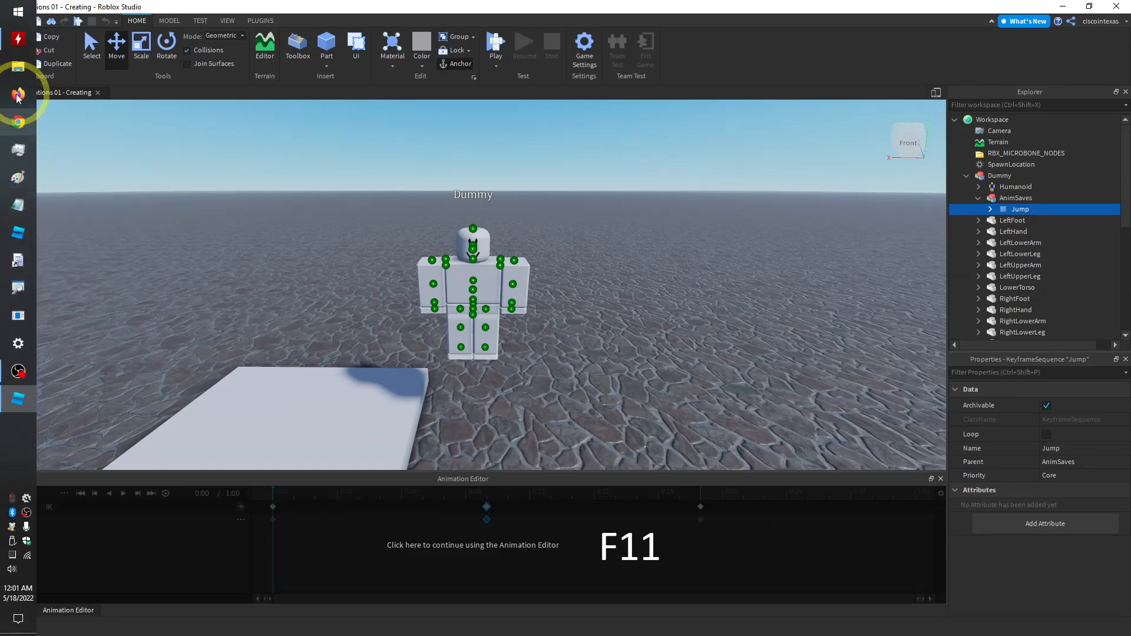
pyautogui.click(20, 123)
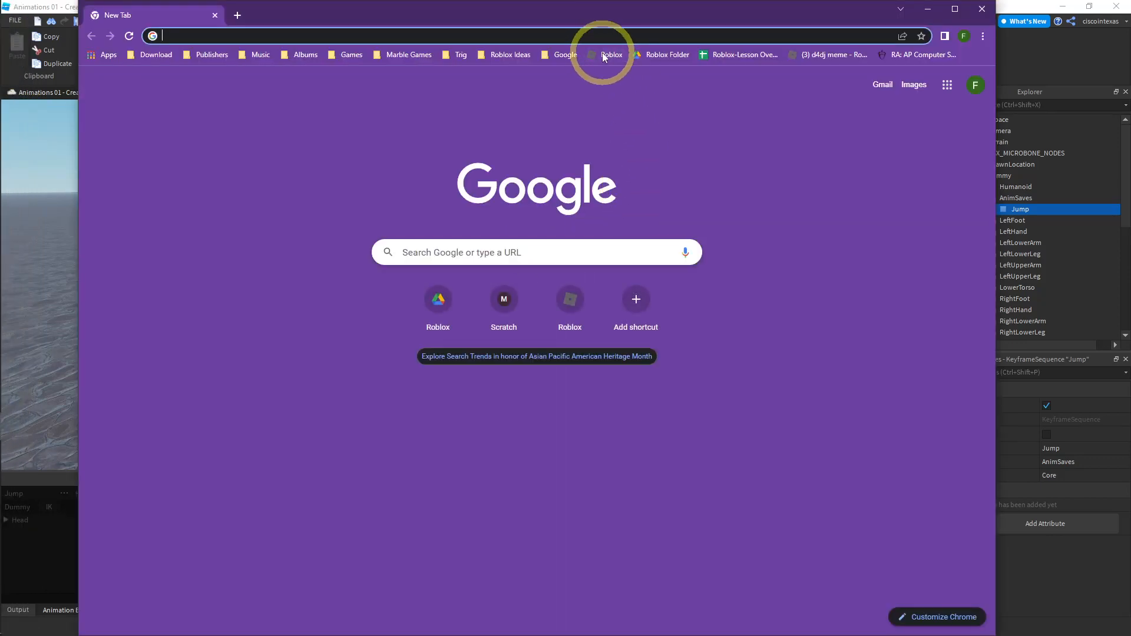
pyautogui.click(604, 54)
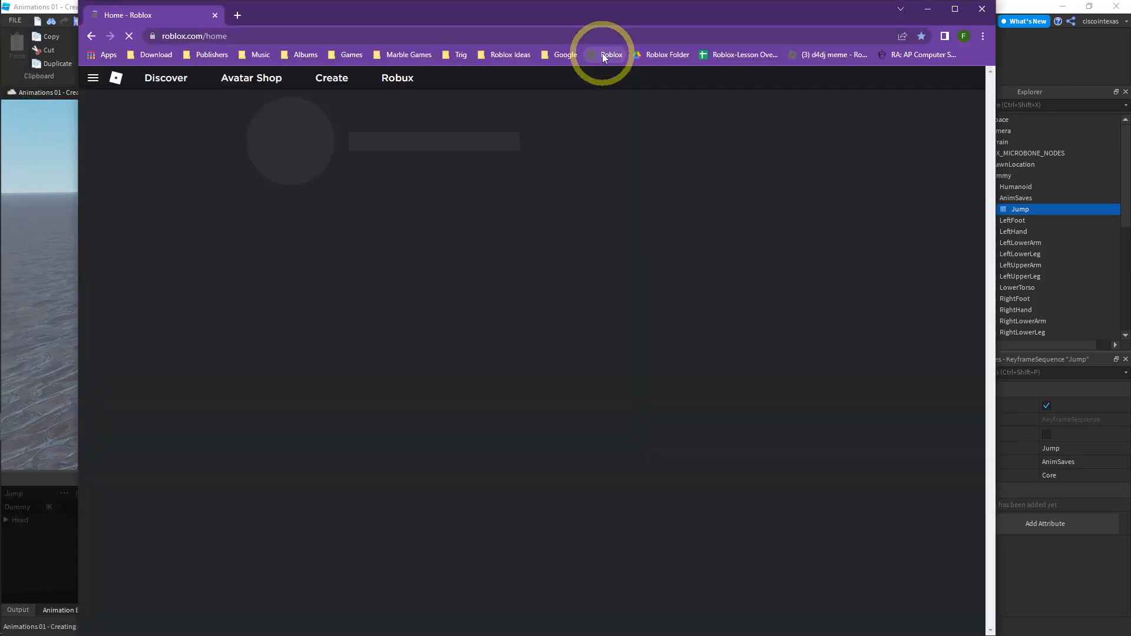
pyautogui.click(332, 81)
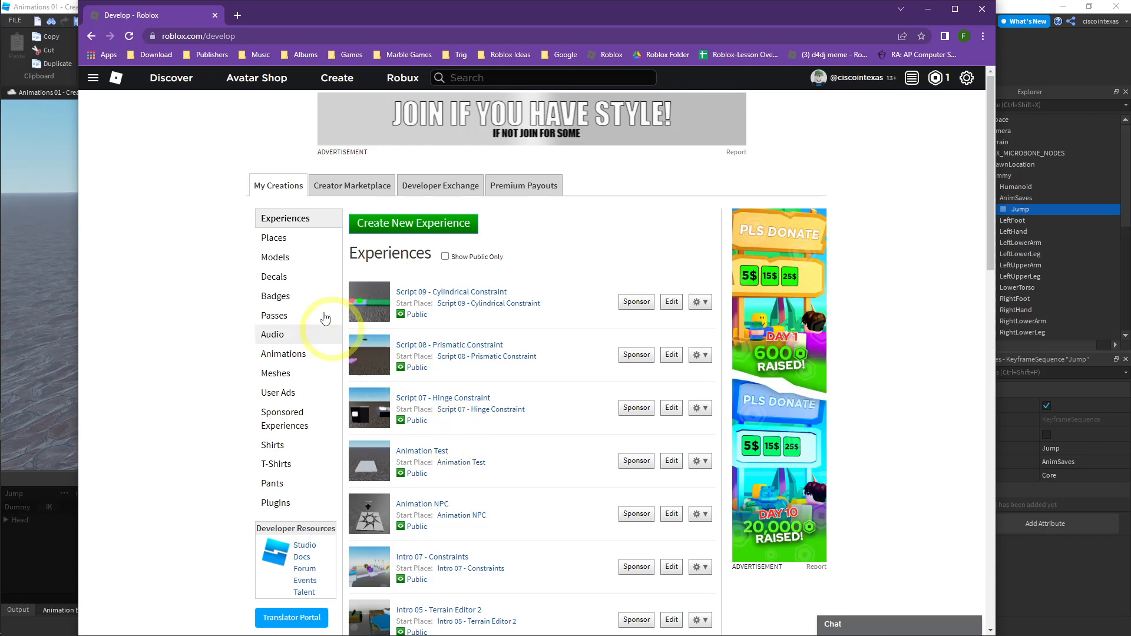
# - Browse your creations and open the Animations list
pyautogui.click(278, 263)
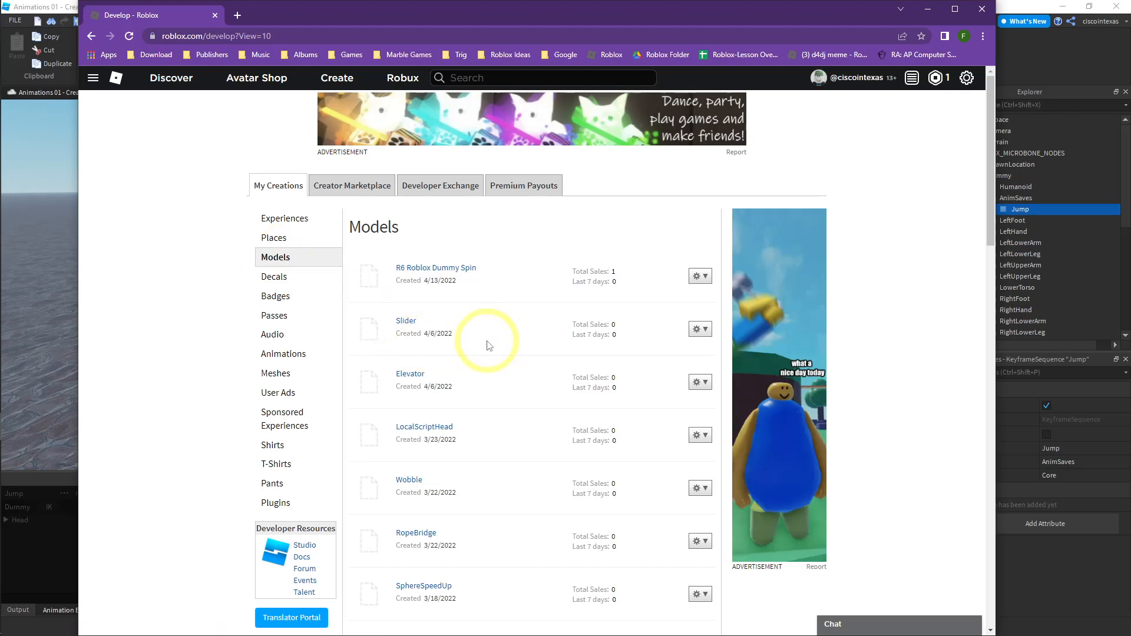
pyautogui.scroll(-10, 486, 345)
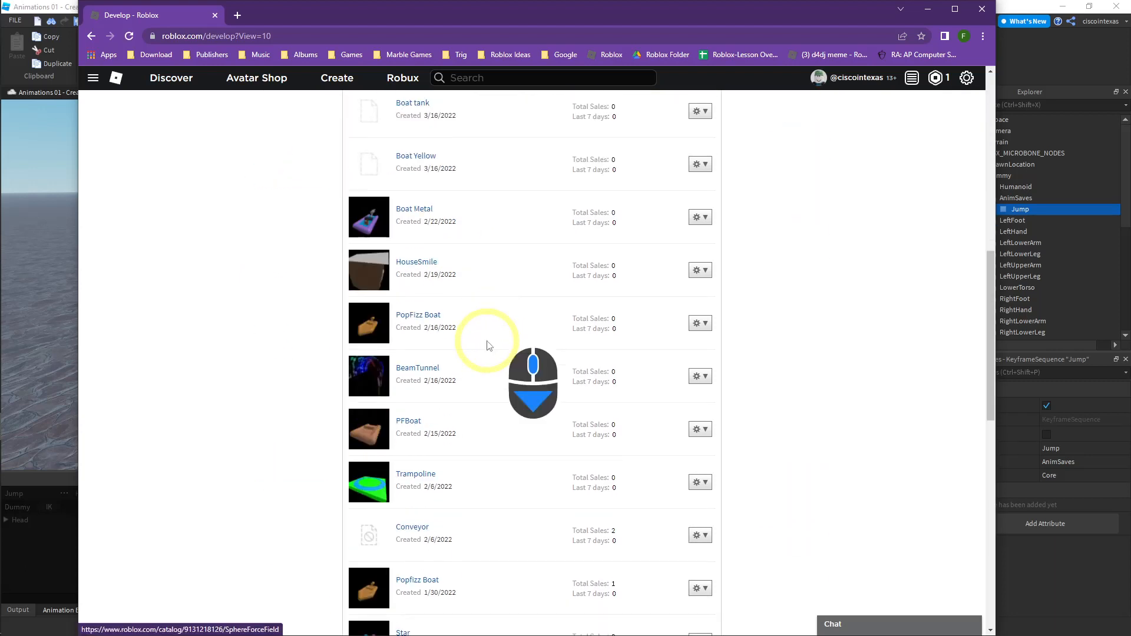
pyautogui.scroll(-5, 497, 450)
pyautogui.scroll(20, 507, 463)
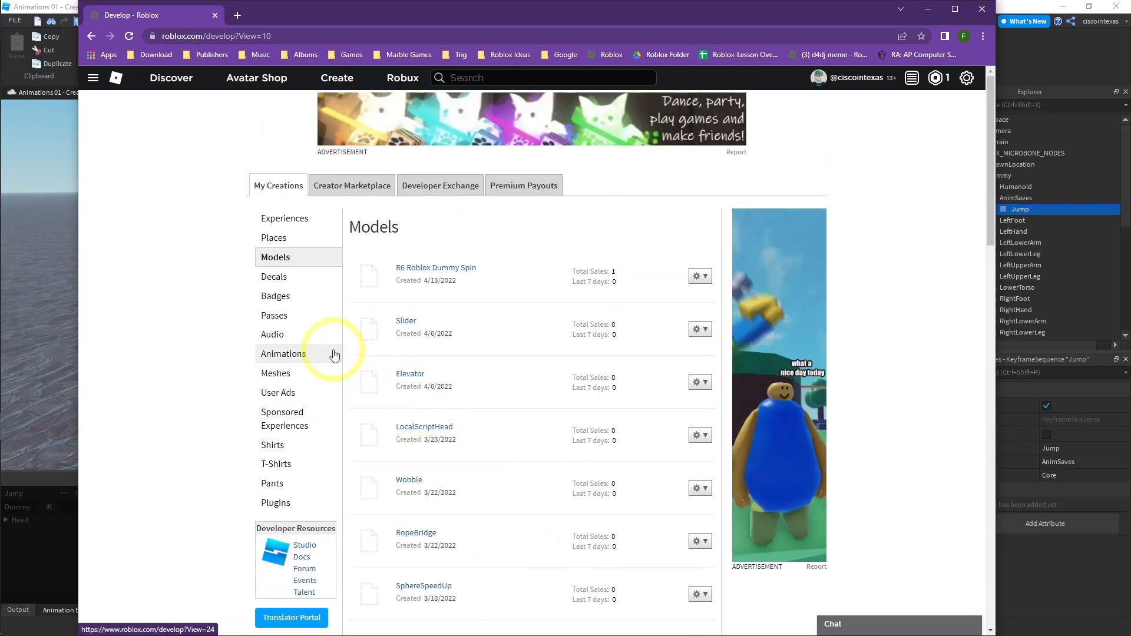
pyautogui.click(275, 355)
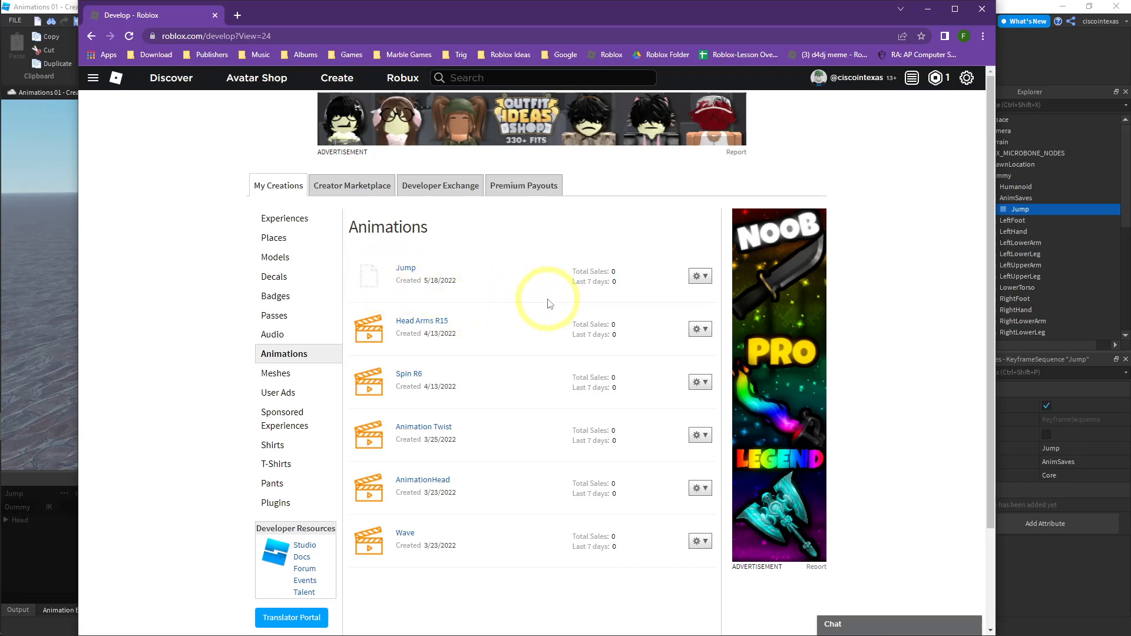
# - Open the Jump animation's Configure page and select its asset ID in the address bar
pyautogui.click(701, 280)
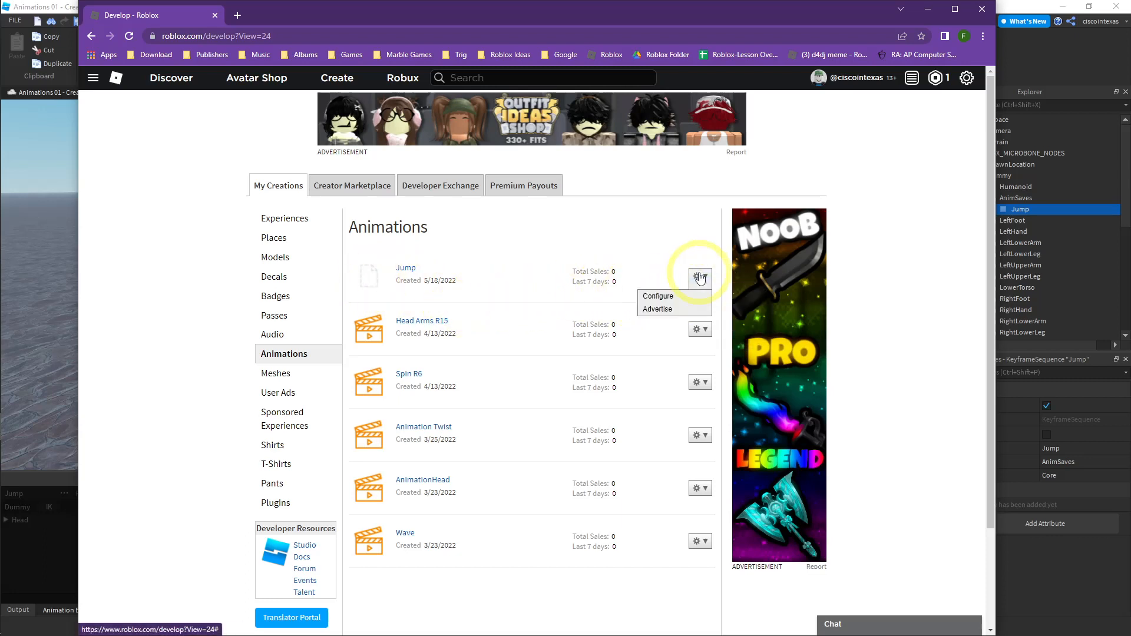
pyautogui.click(658, 296)
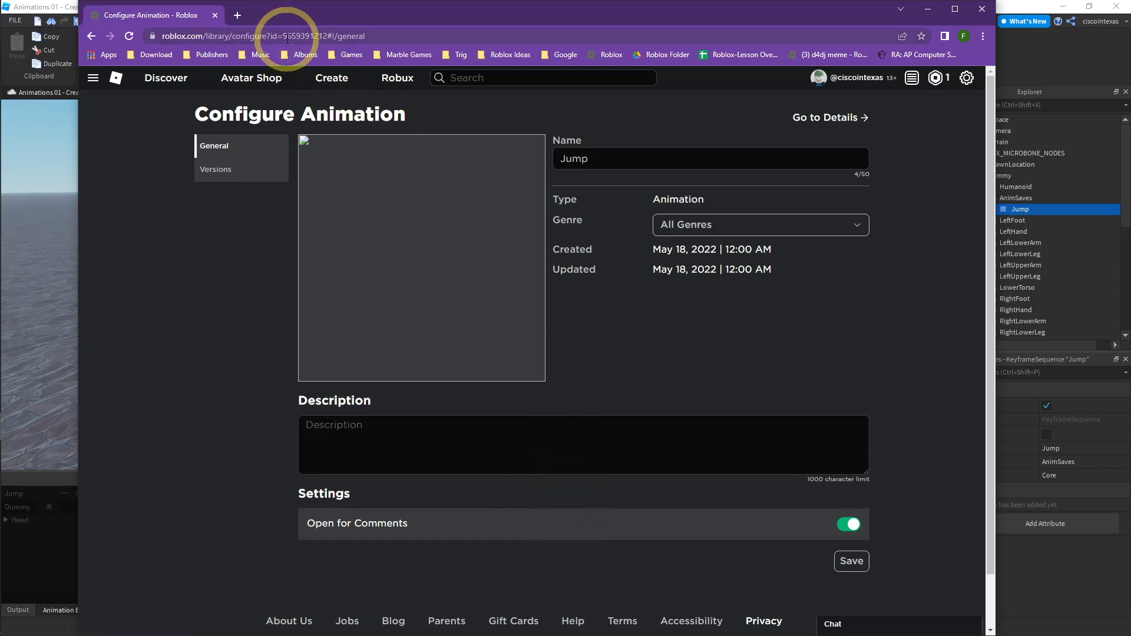
pyautogui.moveTo(283, 36); pyautogui.dragTo(326, 36)
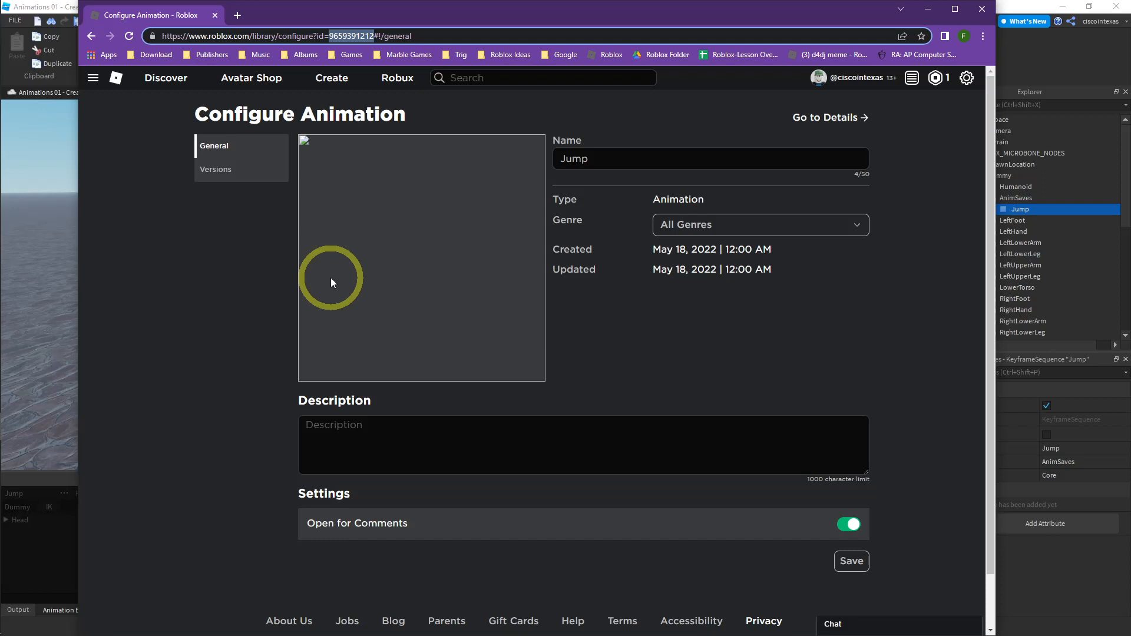
# - Return to the Animations list, open the Jump animation's item page and select its asset ID in the address bar
pyautogui.click(332, 79)
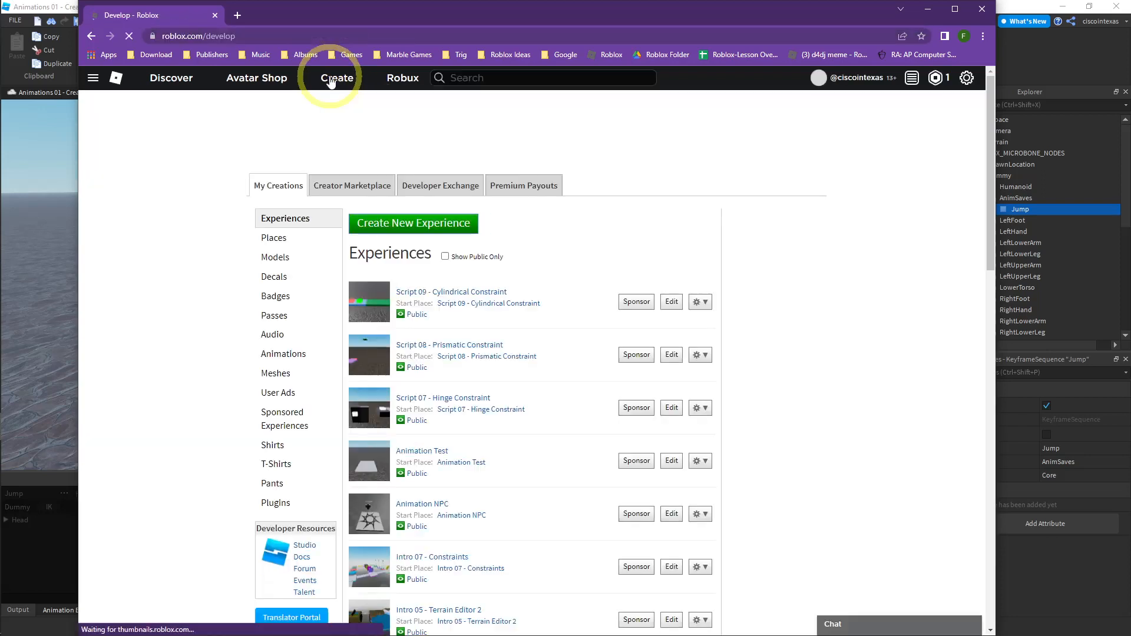
pyautogui.click(281, 357)
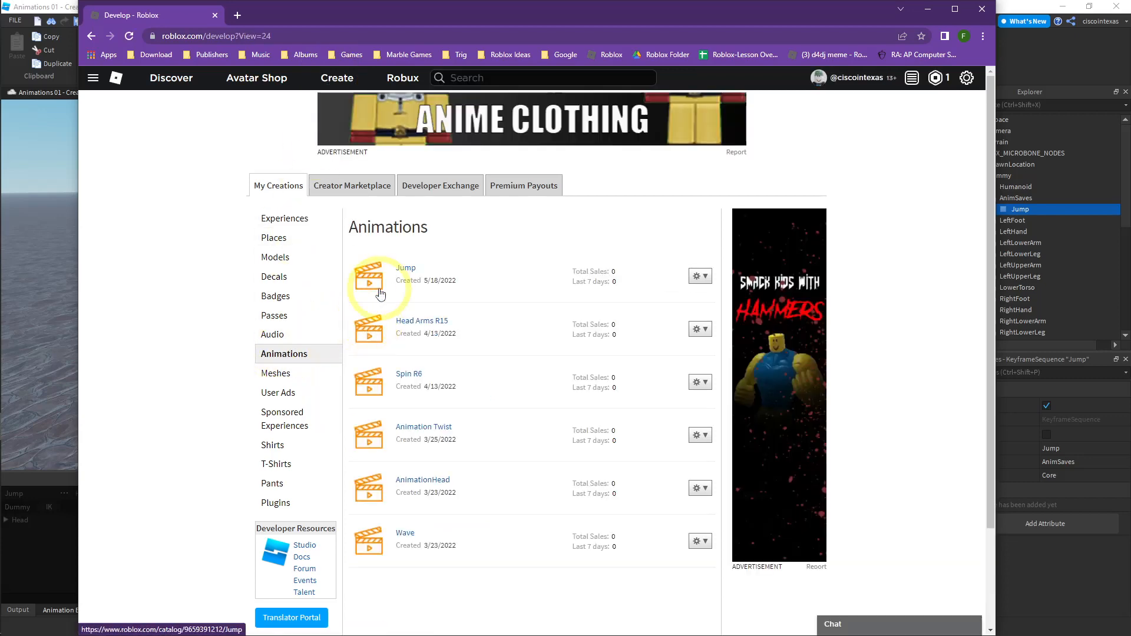
pyautogui.click(405, 270)
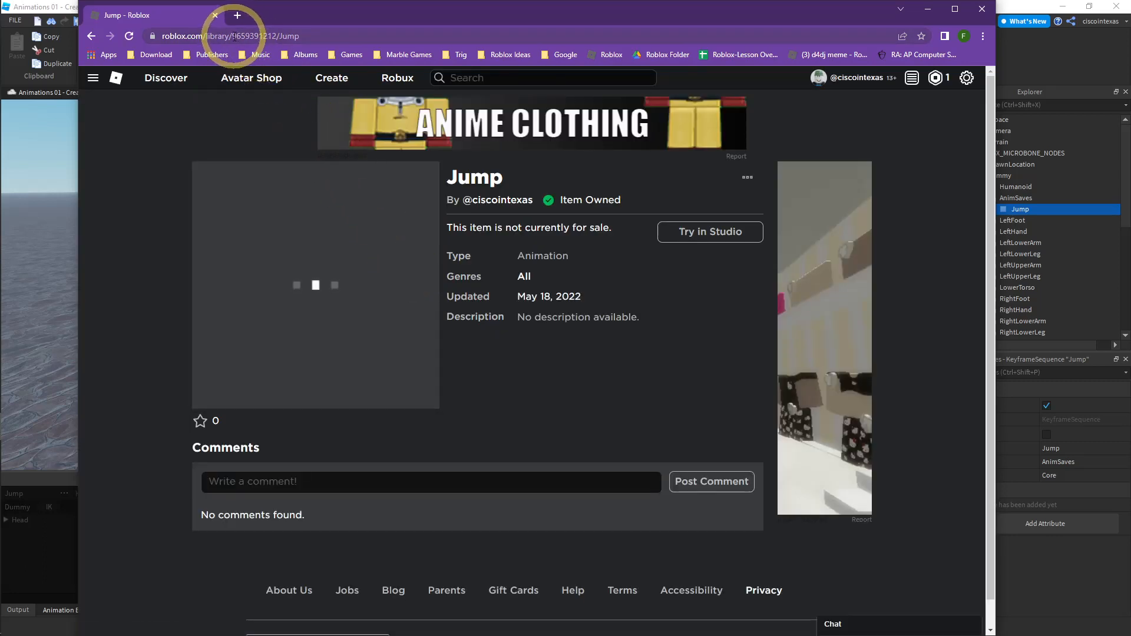
pyautogui.moveTo(231, 36); pyautogui.dragTo(282, 36)
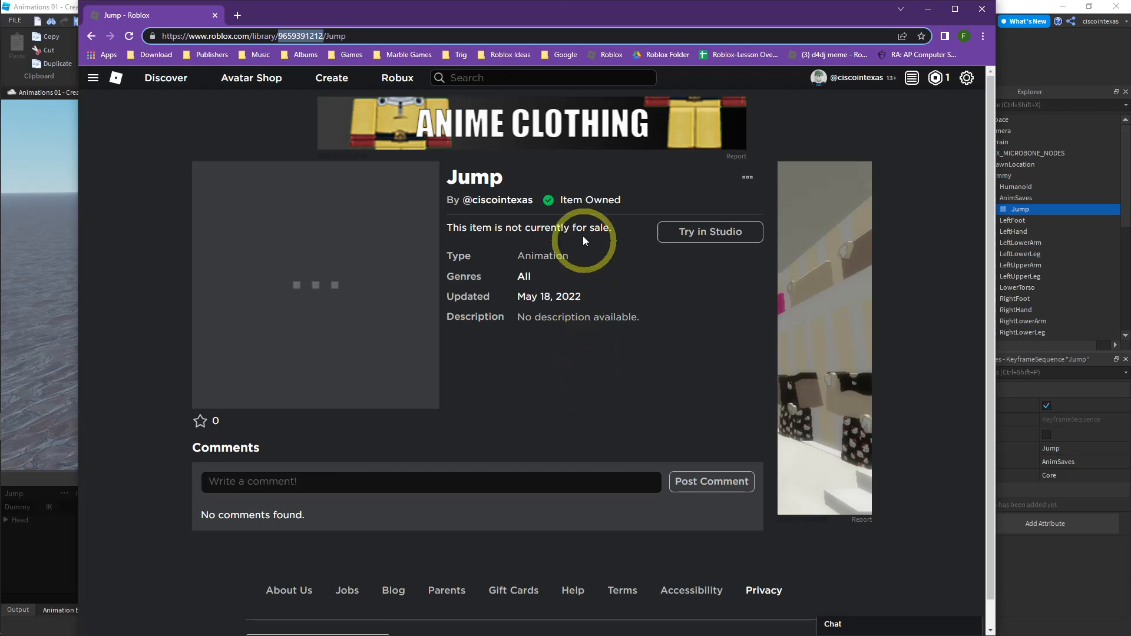
# - Close the browser and the Animation Editor, and delete the Dummy rig from the workspace
pyautogui.click(981, 10)
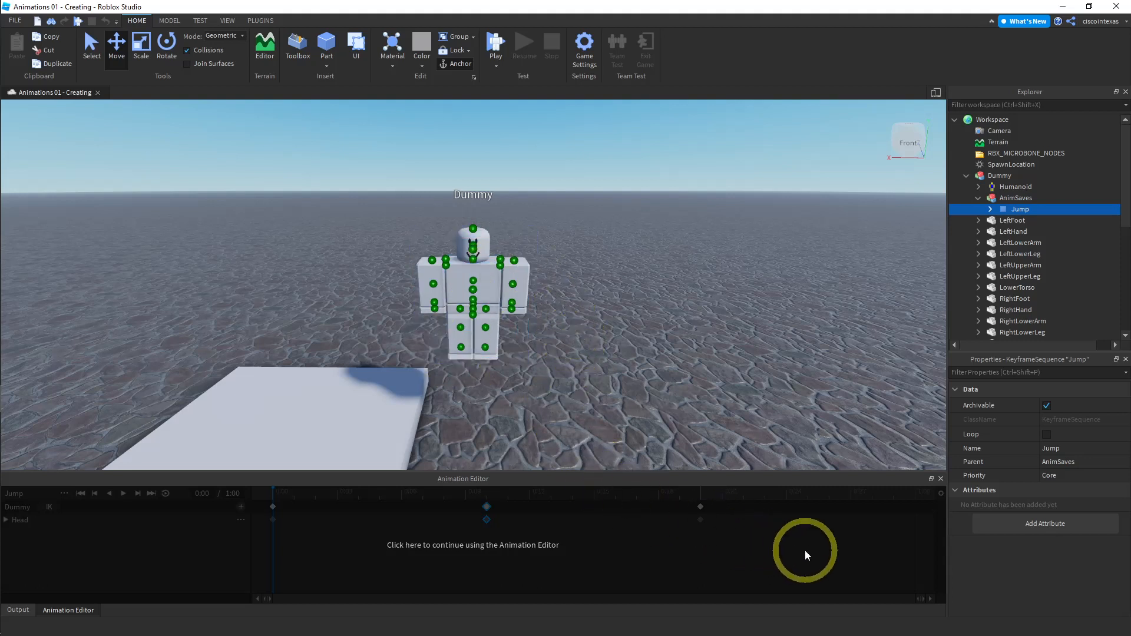
pyautogui.click(940, 479)
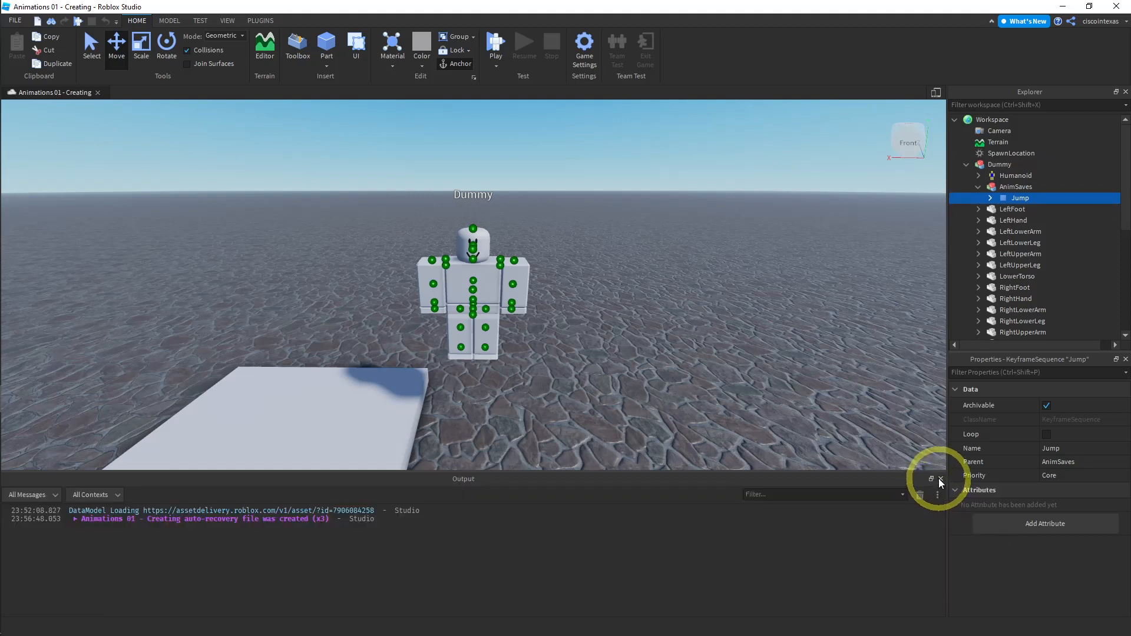
pyautogui.click(496, 280)
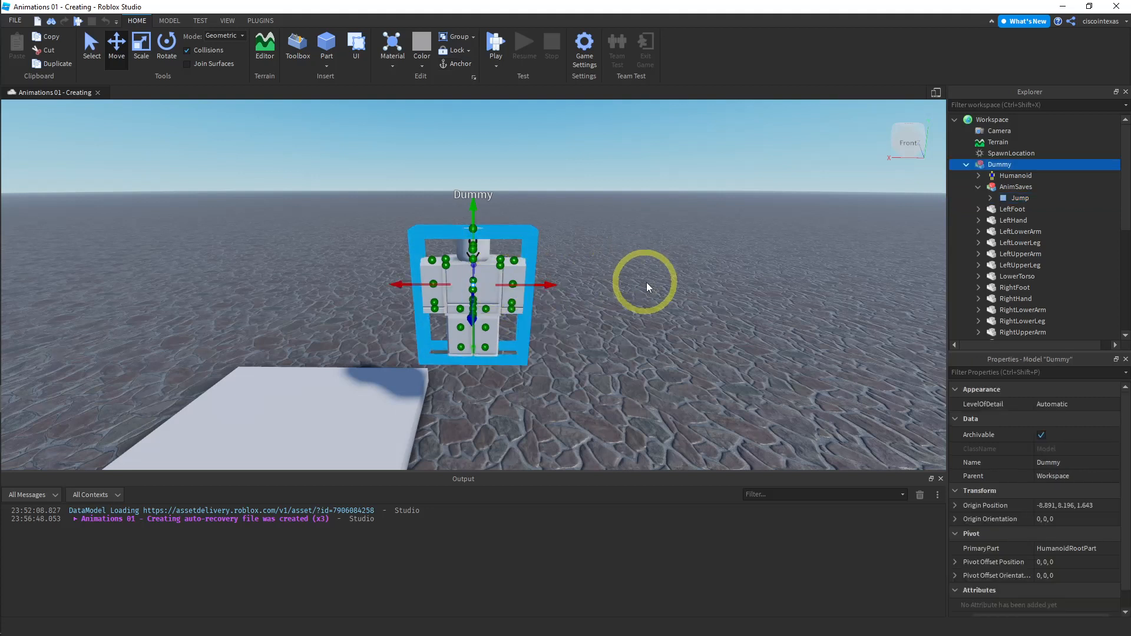
pyautogui.press('Delete')
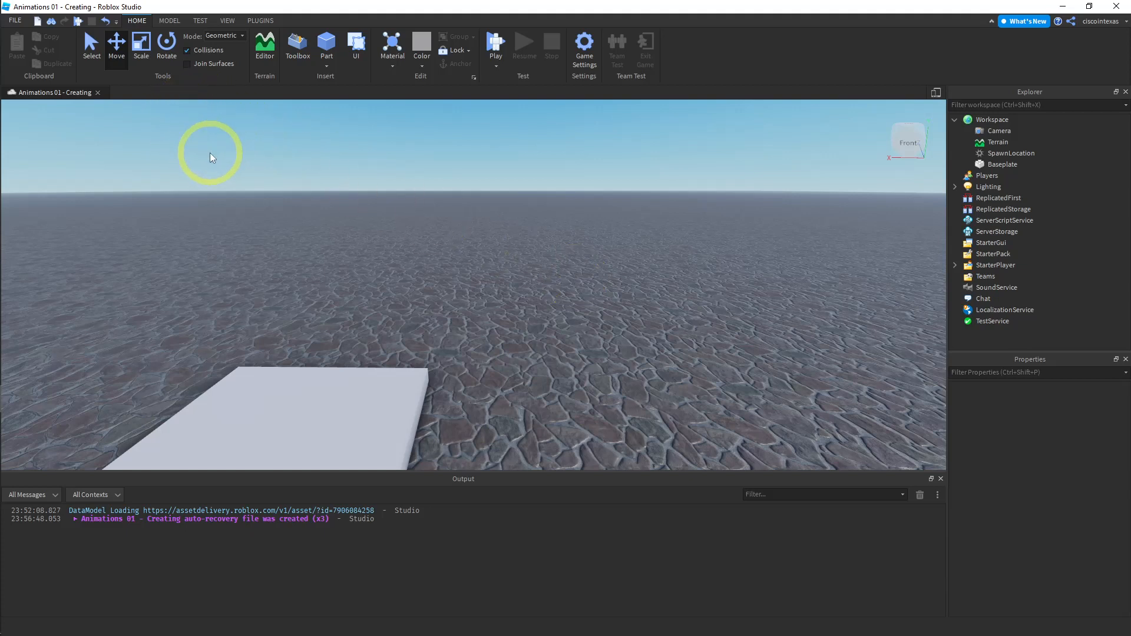
# - Build a new R15 Block Rig dummy with the Rig Builder
pyautogui.click(259, 21)
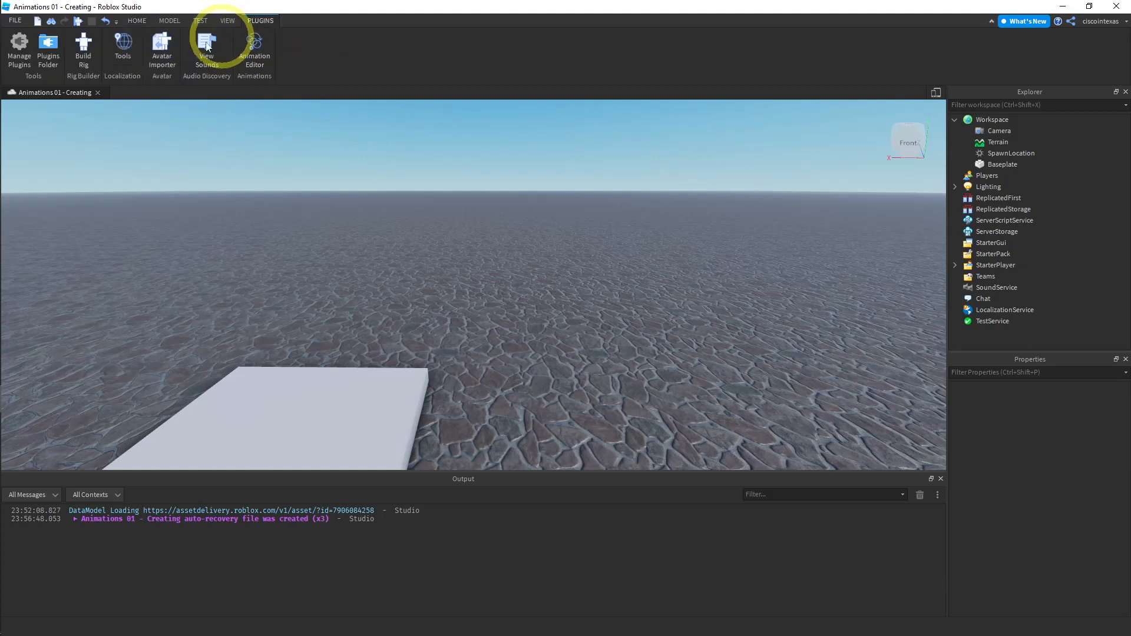
pyautogui.click(83, 59)
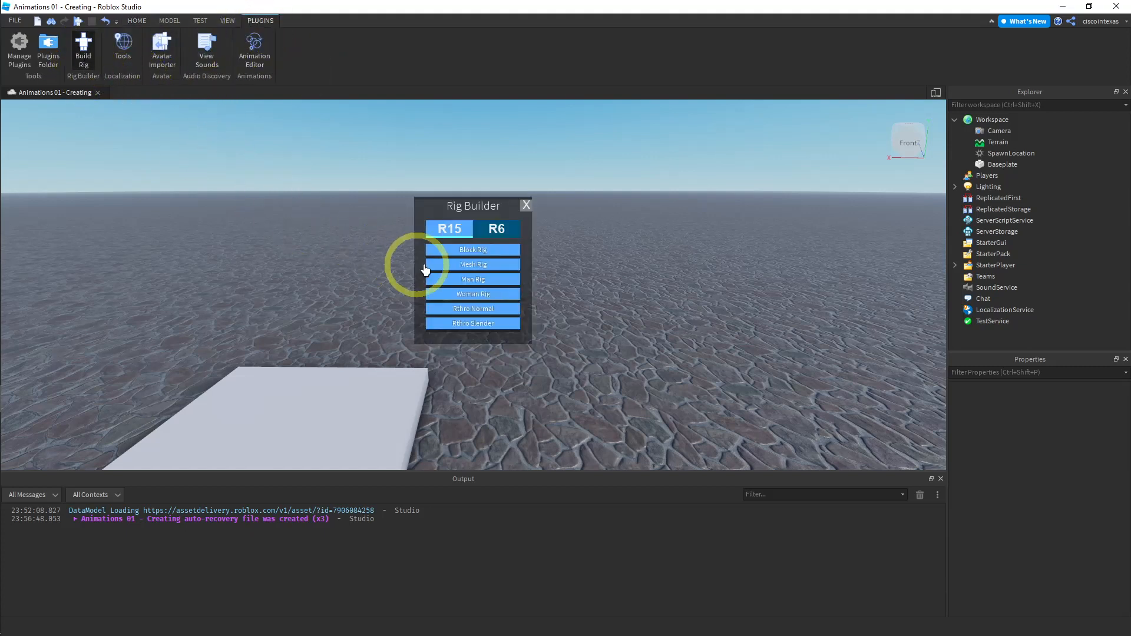
pyautogui.click(451, 252)
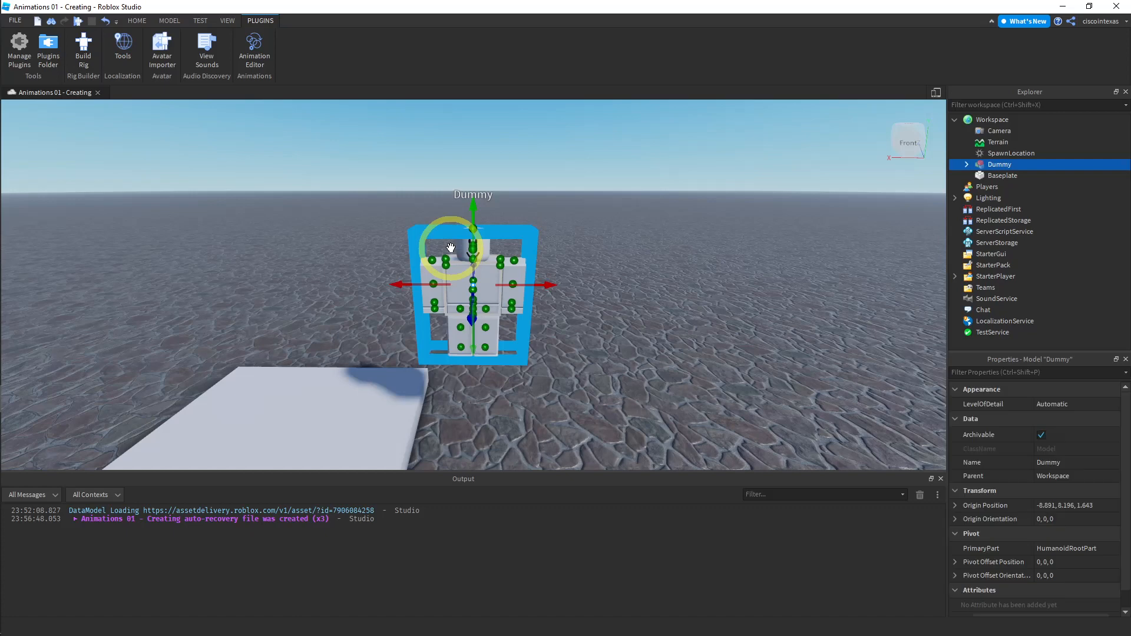
# - Open the Animation Editor on the new dummy and create an animation clip with the default name
pyautogui.click(265, 51)
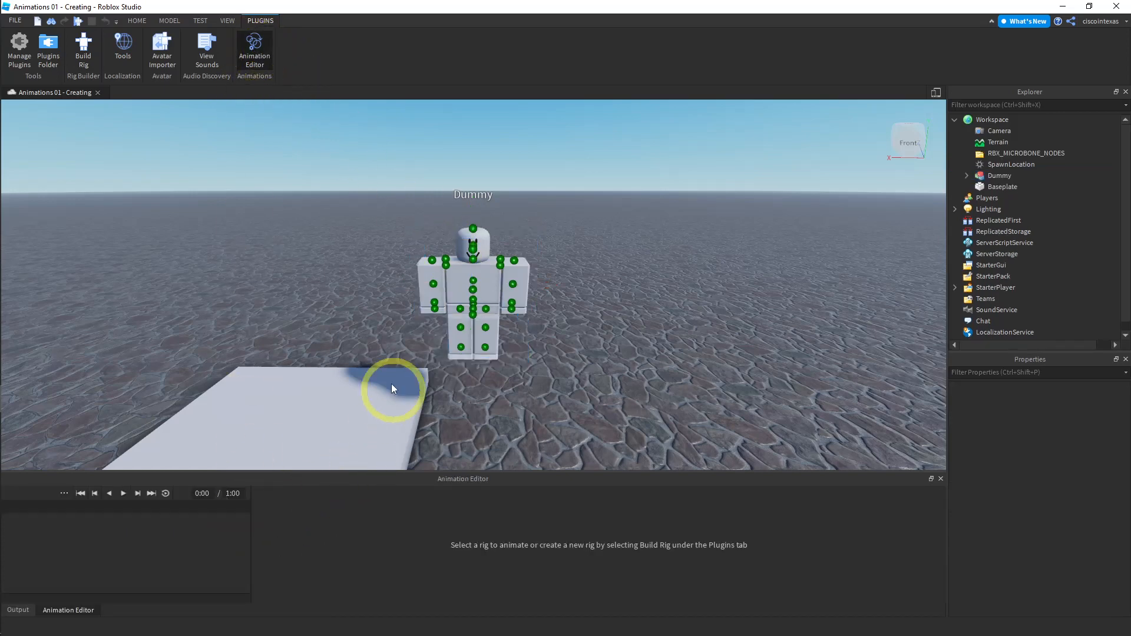
pyautogui.click(474, 274)
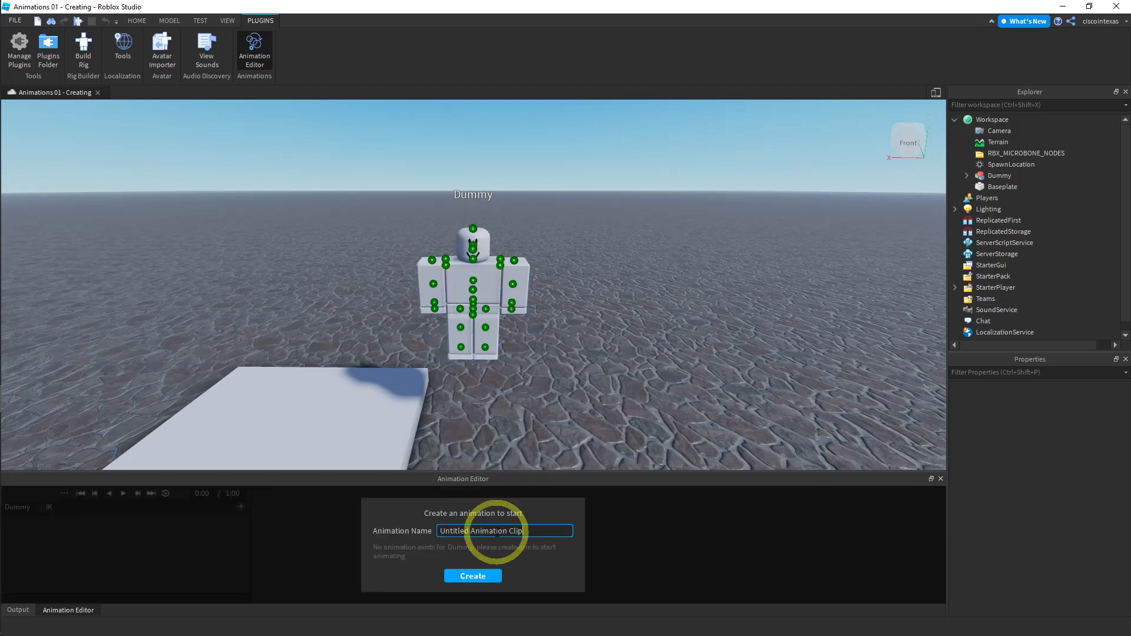
pyautogui.click(479, 576)
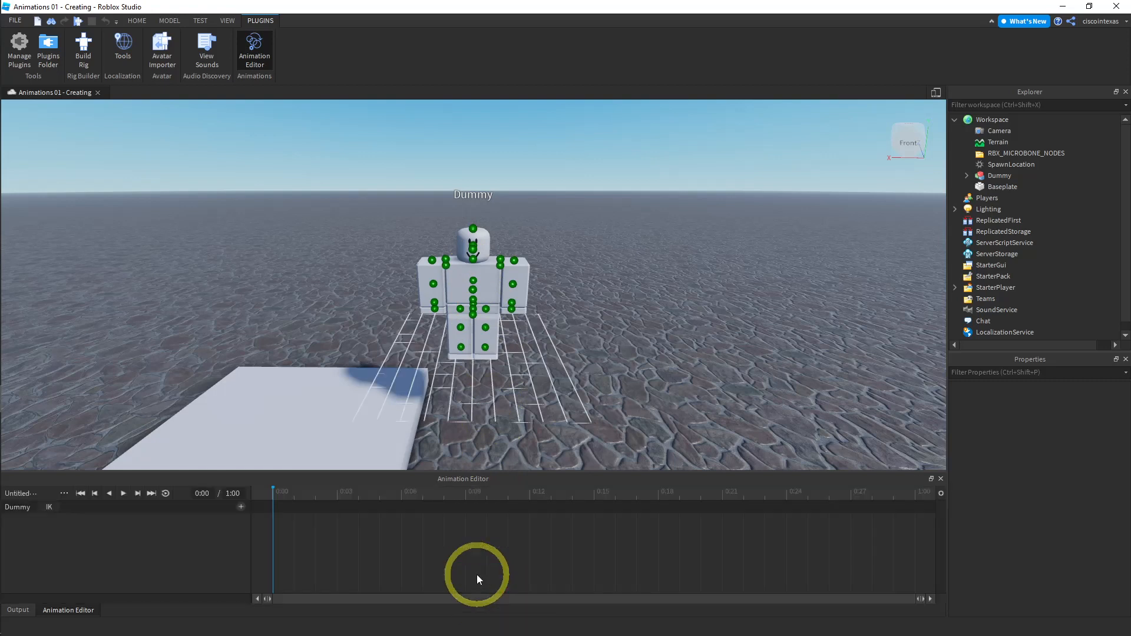
# - Open the dialog for importing an animation from Roblox, listing your own animations
pyautogui.click(63, 493)
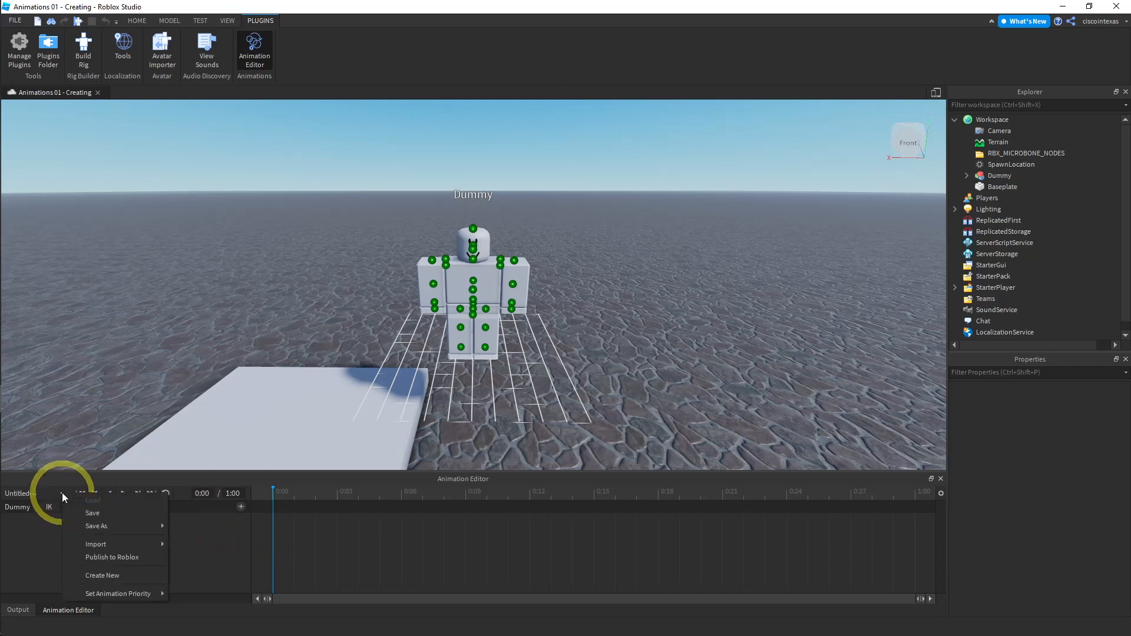
pyautogui.moveTo(115, 543)
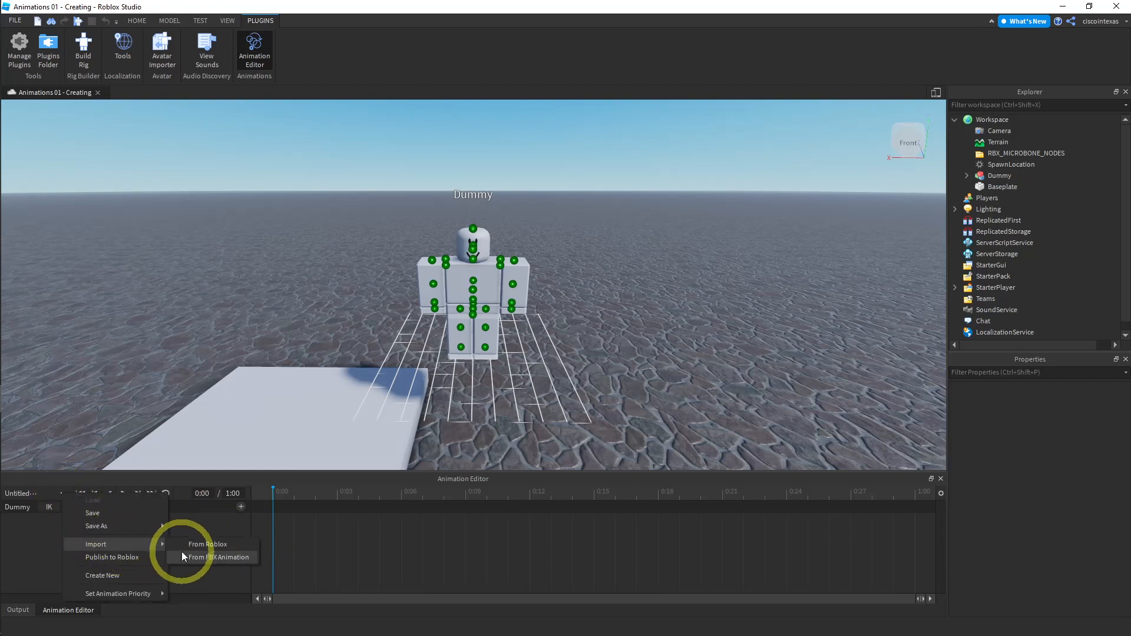
pyautogui.click(222, 546)
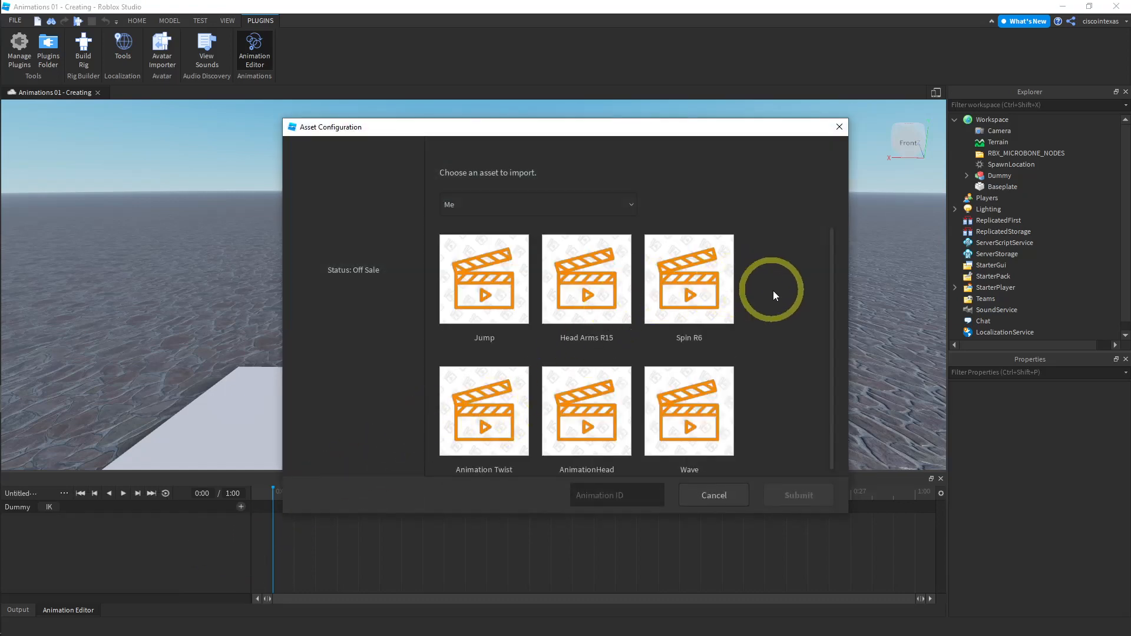
pyautogui.scroll(-1, 771, 298)
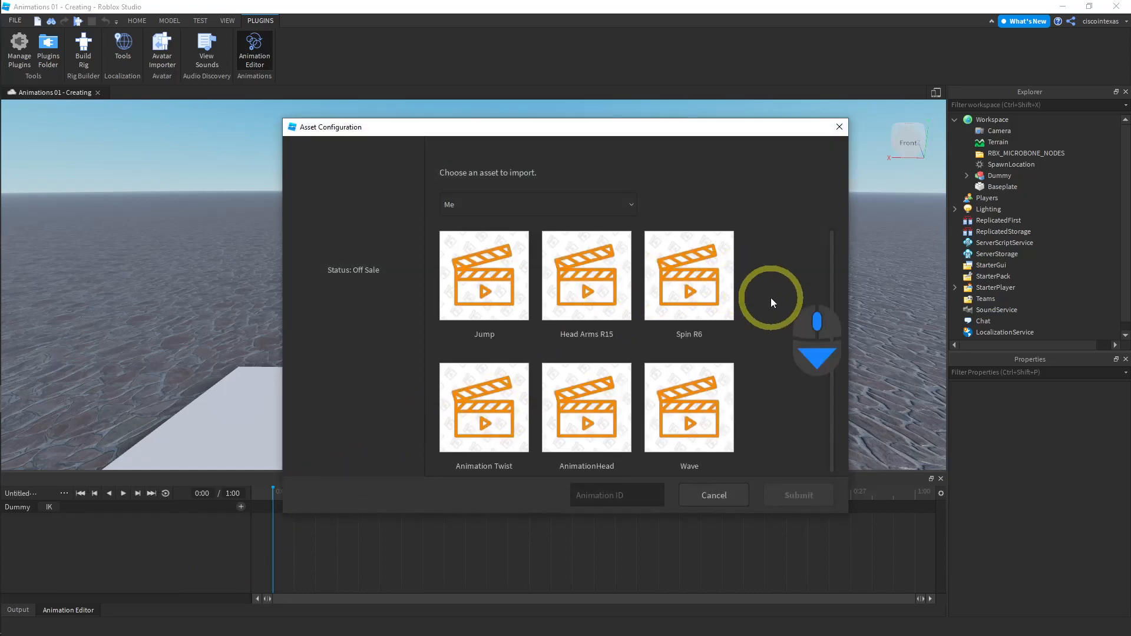
# - Select each of your animations in turn to compare their asset IDs
pyautogui.click(476, 278)
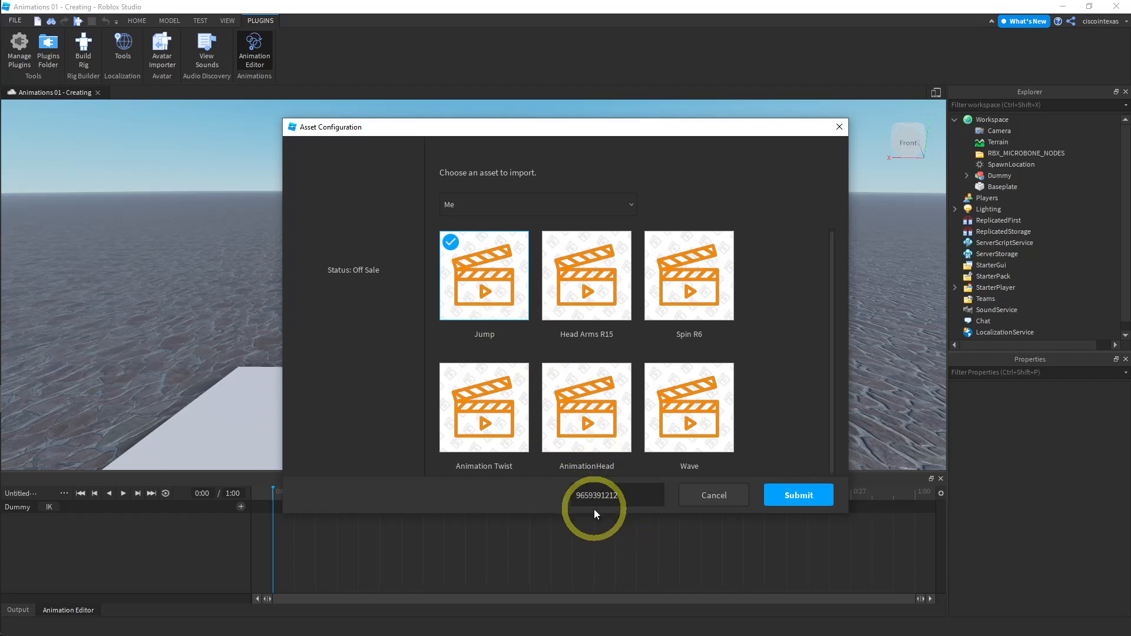
pyautogui.click(612, 277)
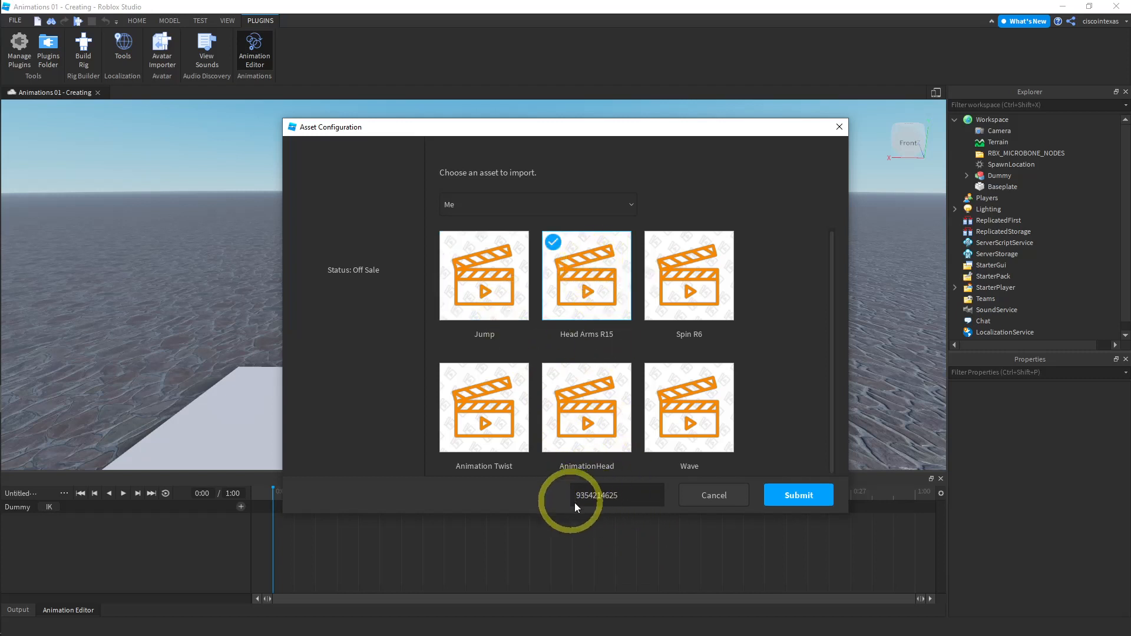
pyautogui.click(664, 286)
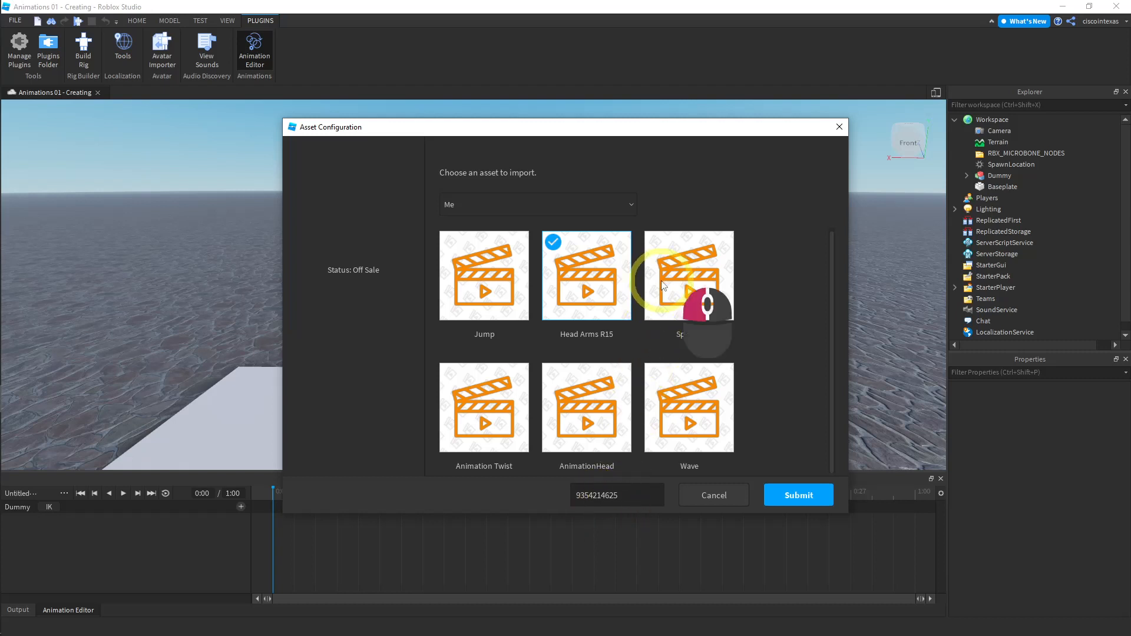
pyautogui.click(583, 279)
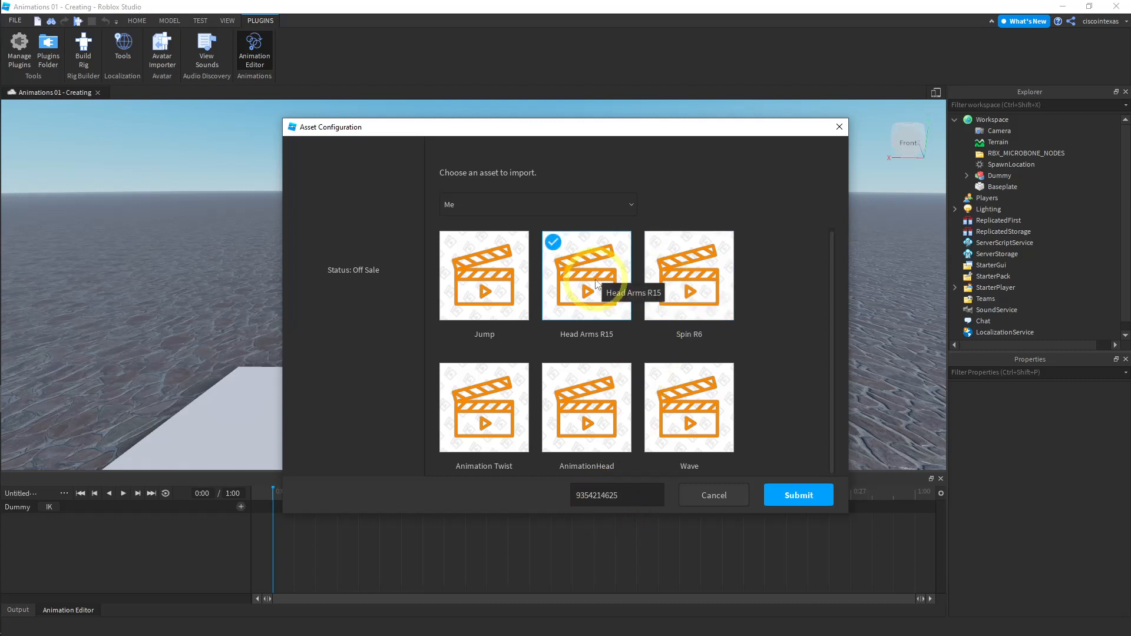
pyautogui.click(507, 277)
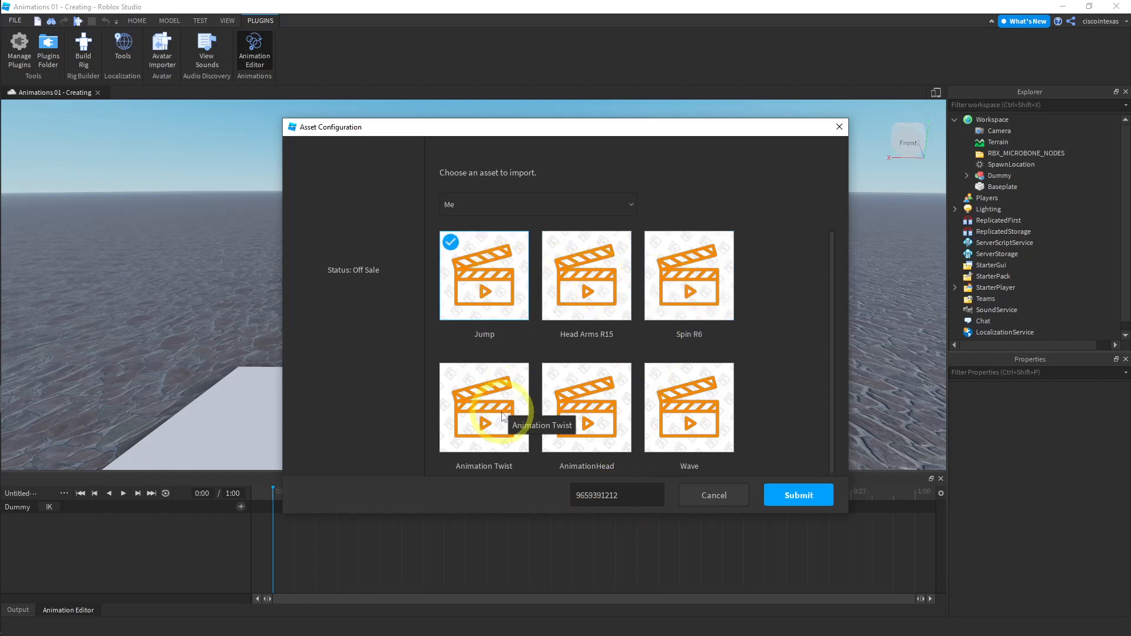
pyautogui.click(503, 416)
pyautogui.click(574, 409)
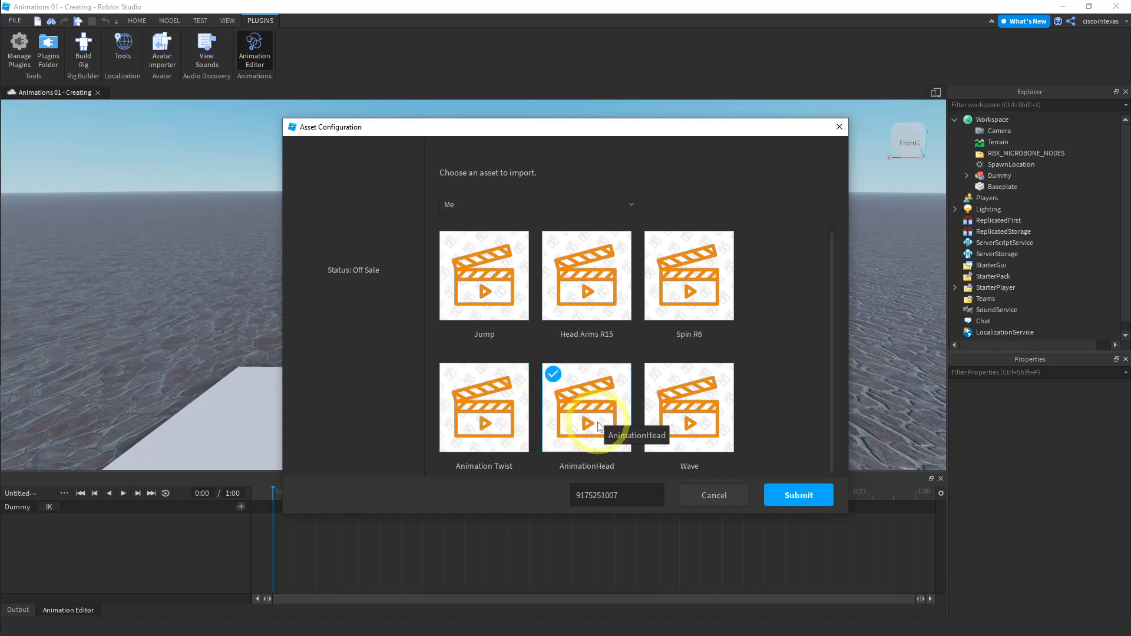
# - Select the Jump animation and submit it to import it onto the dummy
pyautogui.click(494, 308)
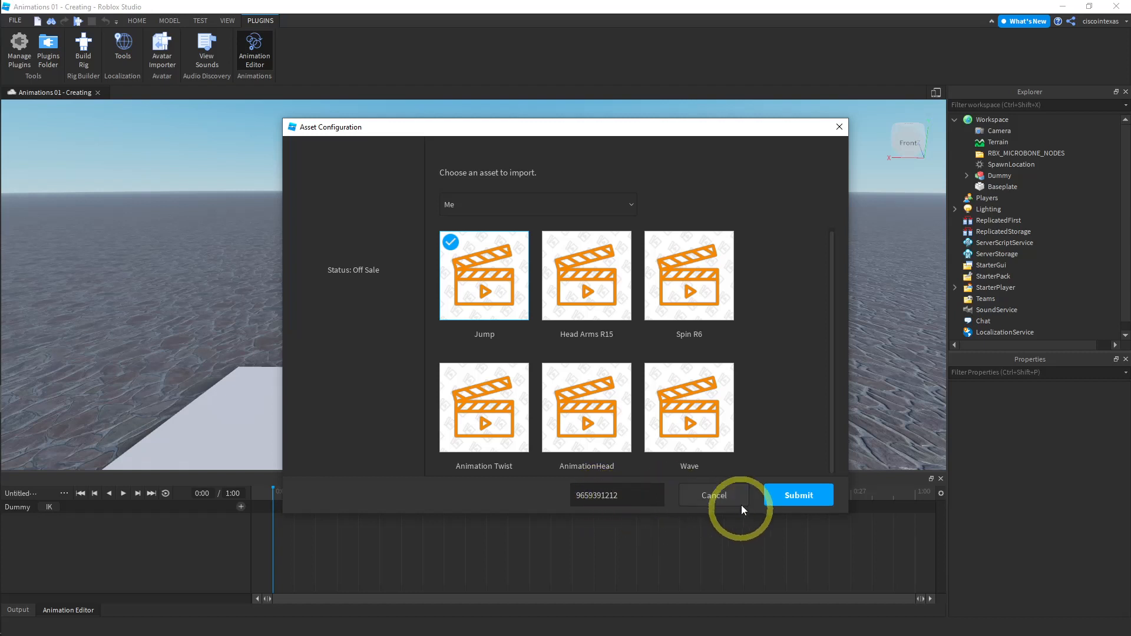
pyautogui.click(795, 498)
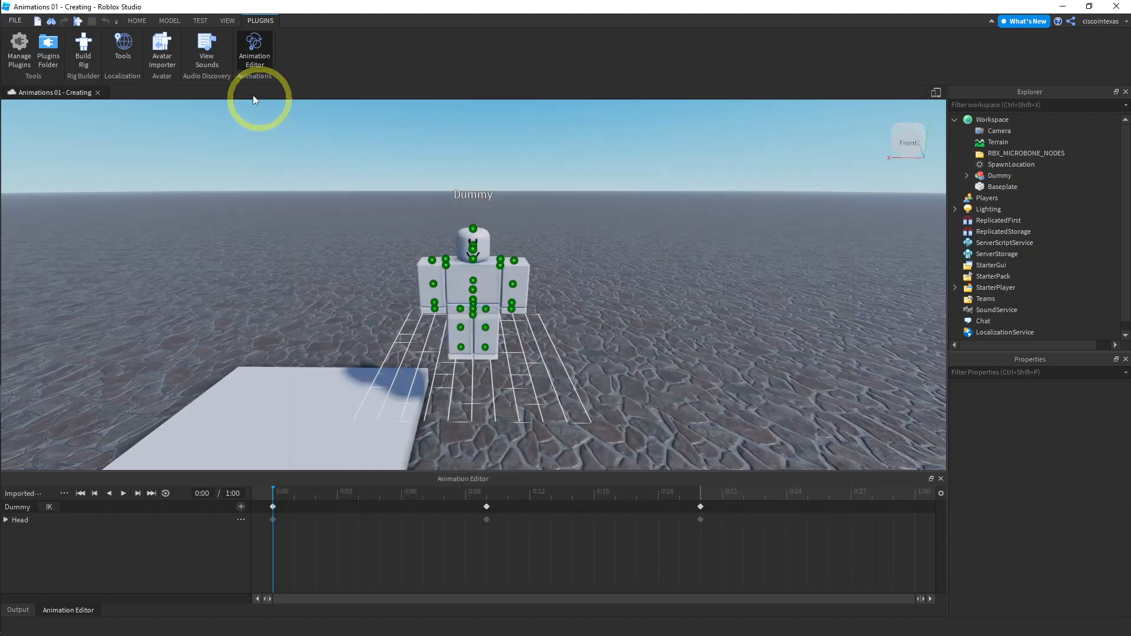
# - Open the Toolbox and search its Models category for animation
pyautogui.click(138, 21)
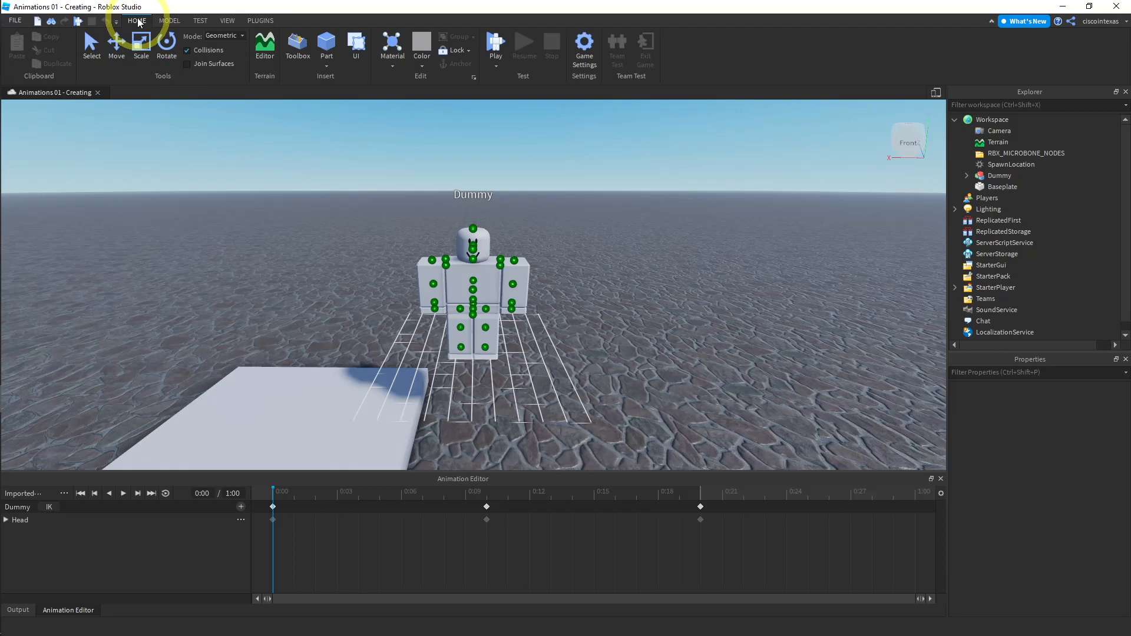
pyautogui.click(299, 47)
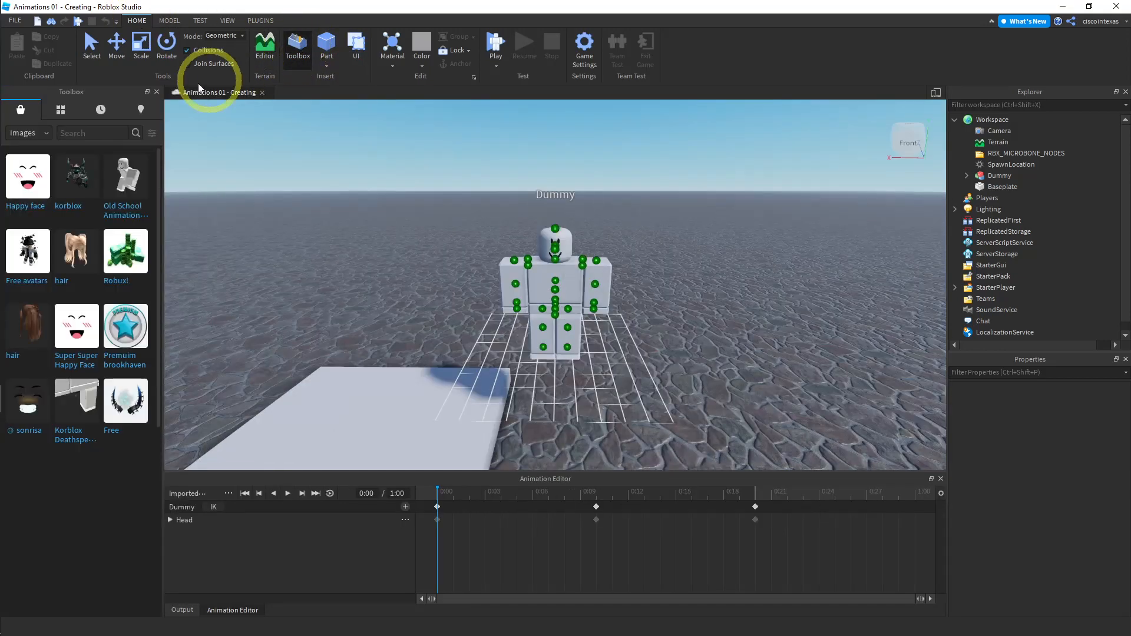
pyautogui.click(41, 133)
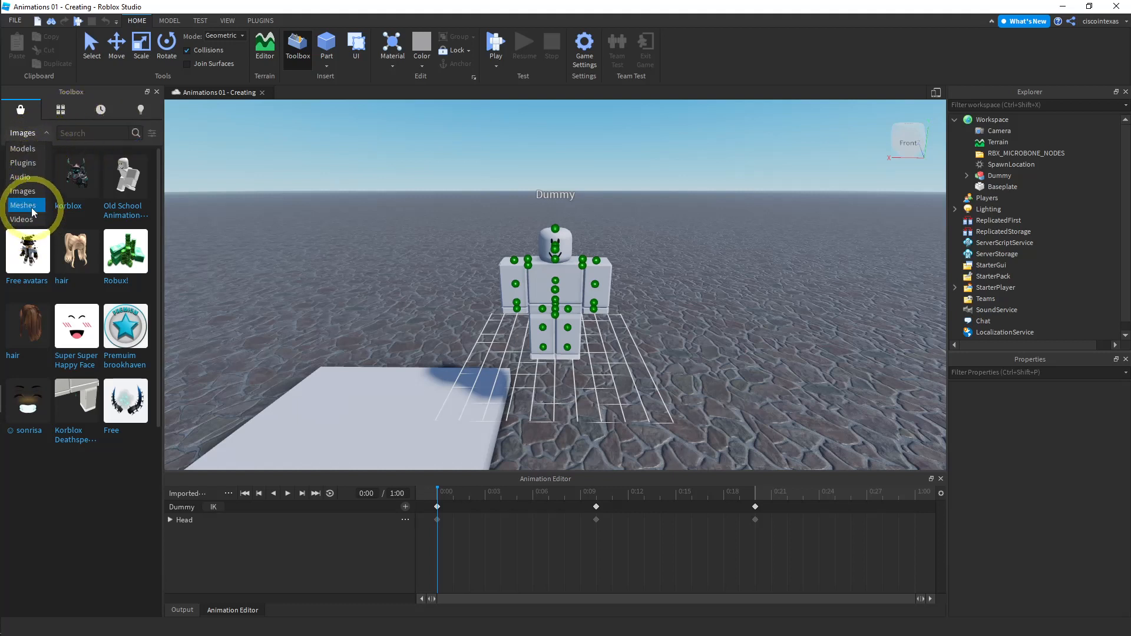
pyautogui.click(27, 150)
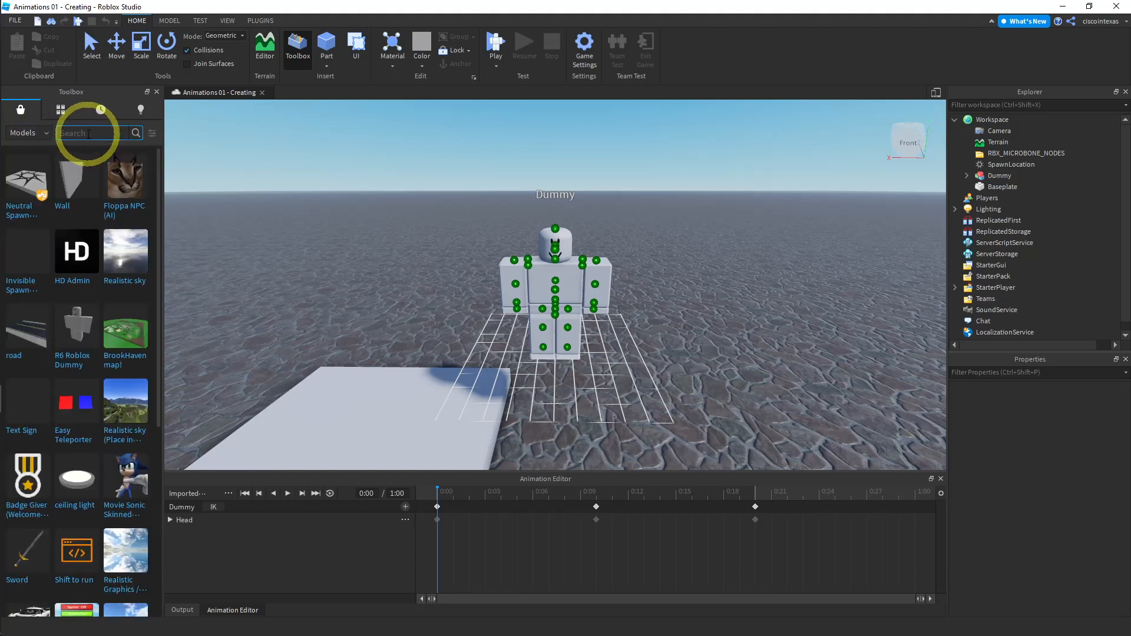
pyautogui.write('animation')
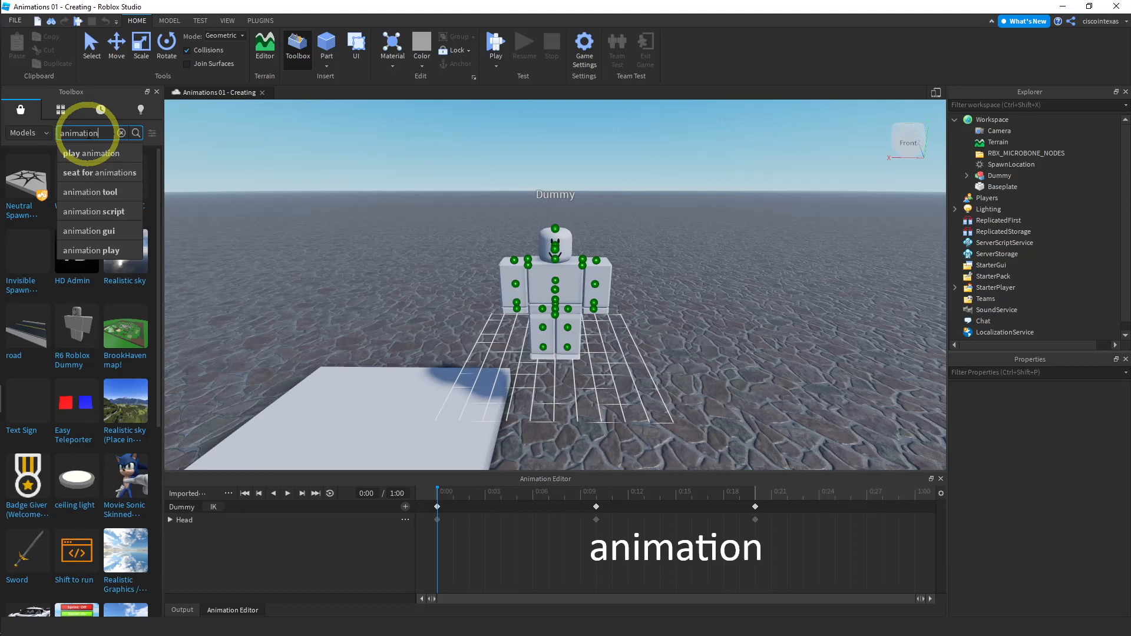
pyautogui.press('Return')
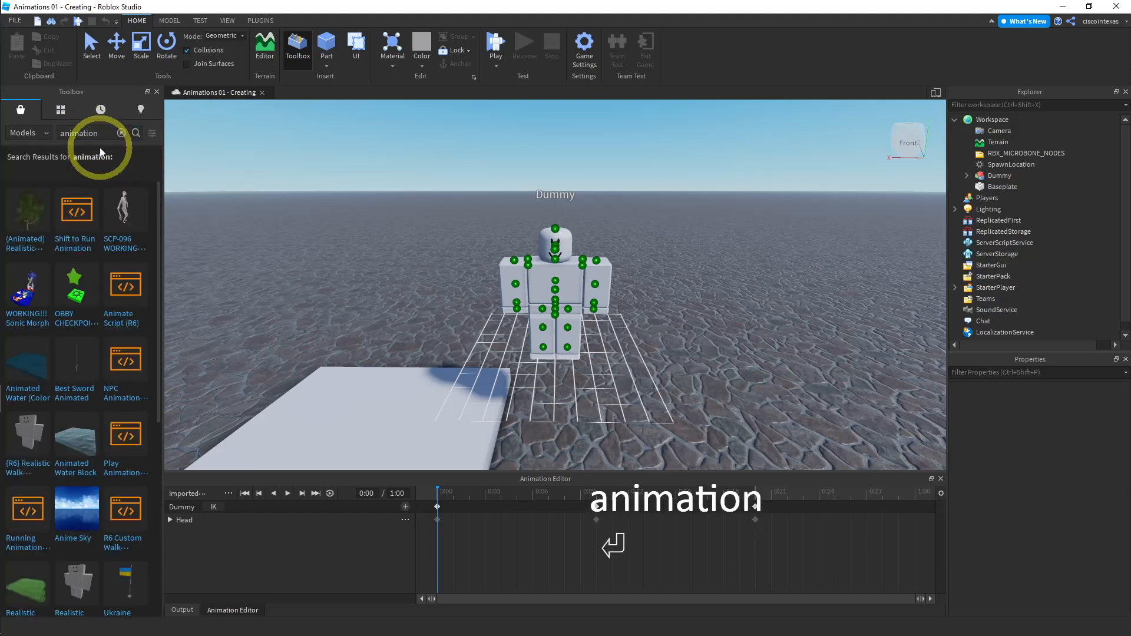
pyautogui.moveTo(77, 227)
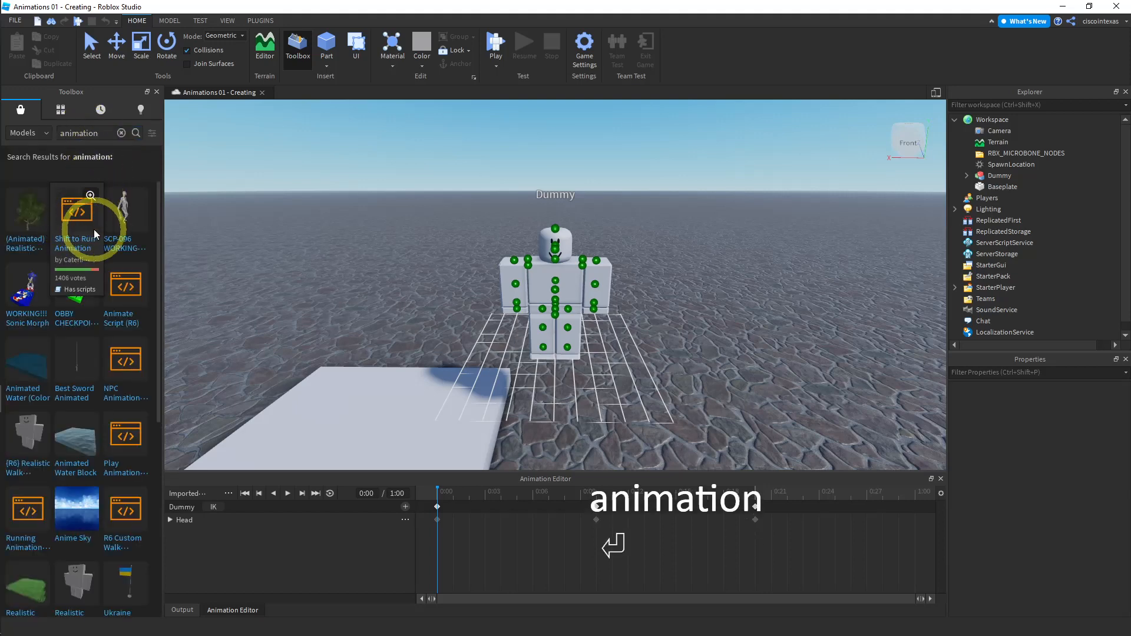
pyautogui.moveTo(125, 289)
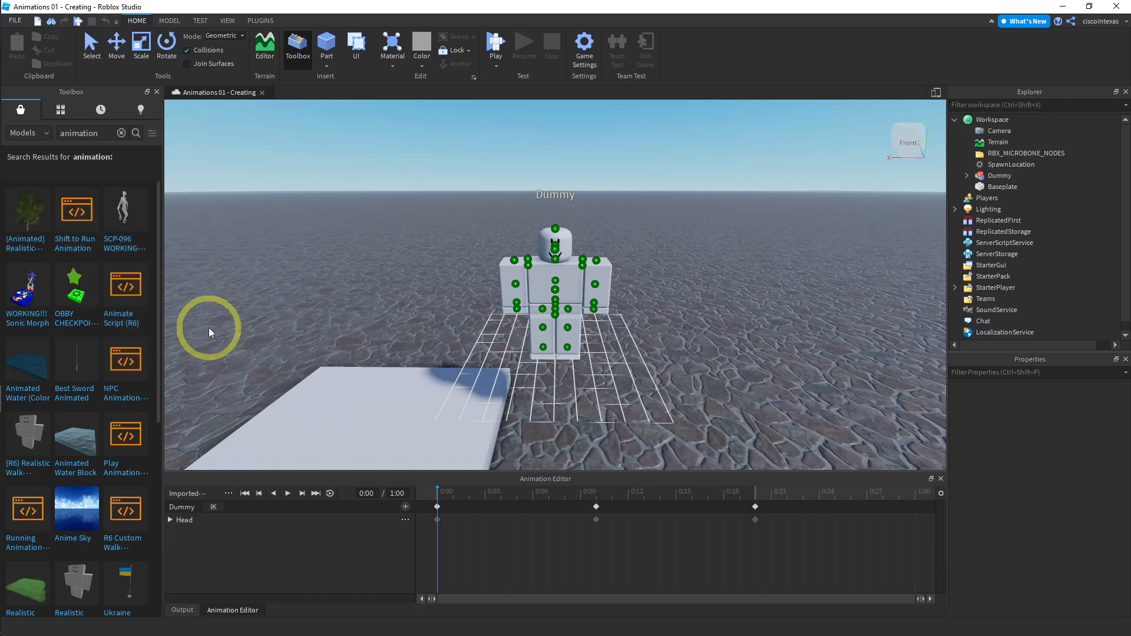
pyautogui.moveTo(143, 364)
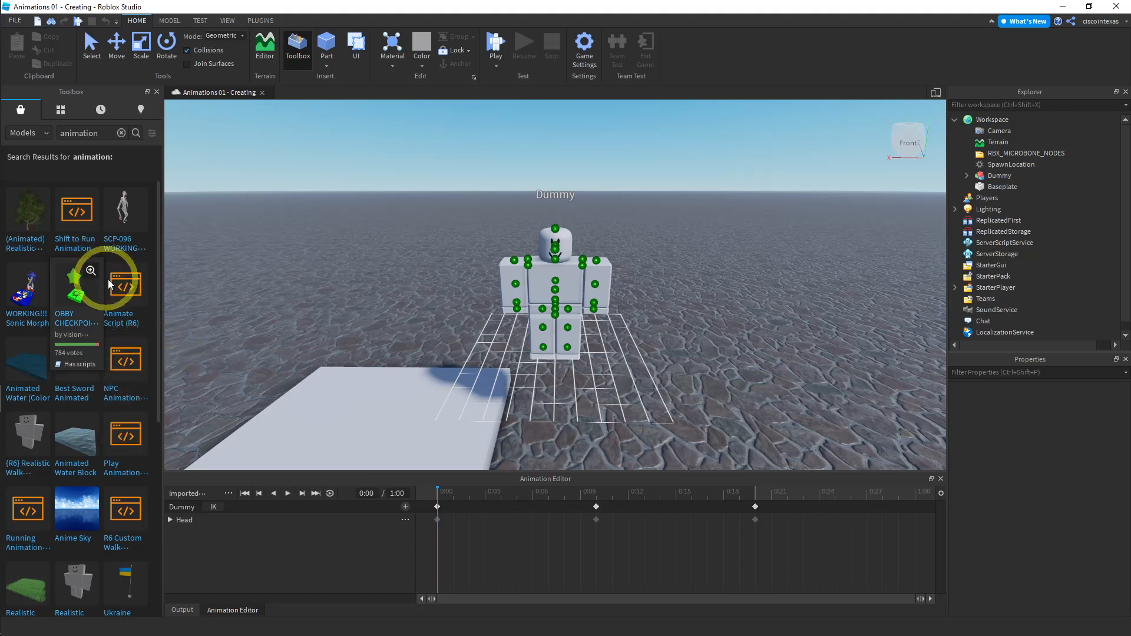
# - Open the R6 Custom Walk Animation model's details in the Toolbox, close them, and close the Toolbox
pyautogui.moveTo(139, 536)
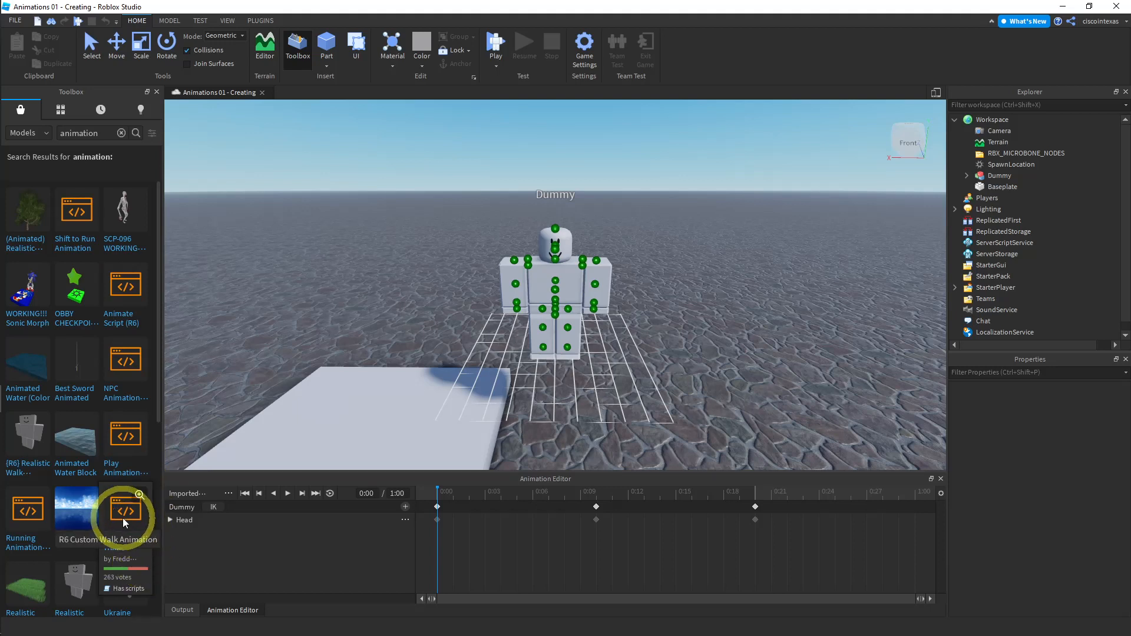
pyautogui.click(139, 494)
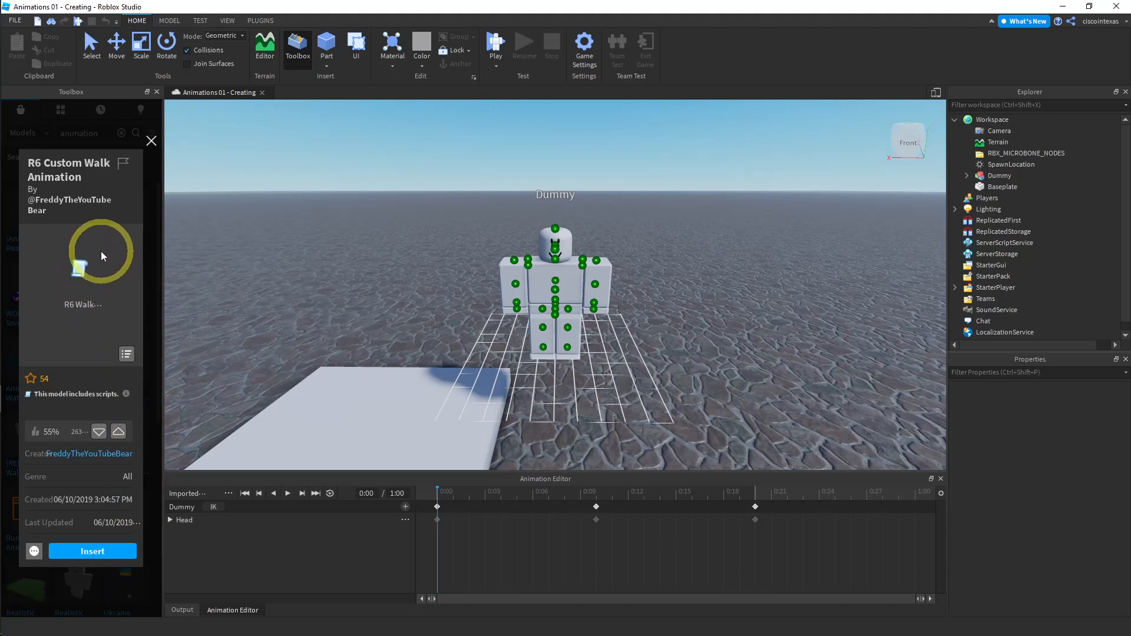
pyautogui.click(151, 142)
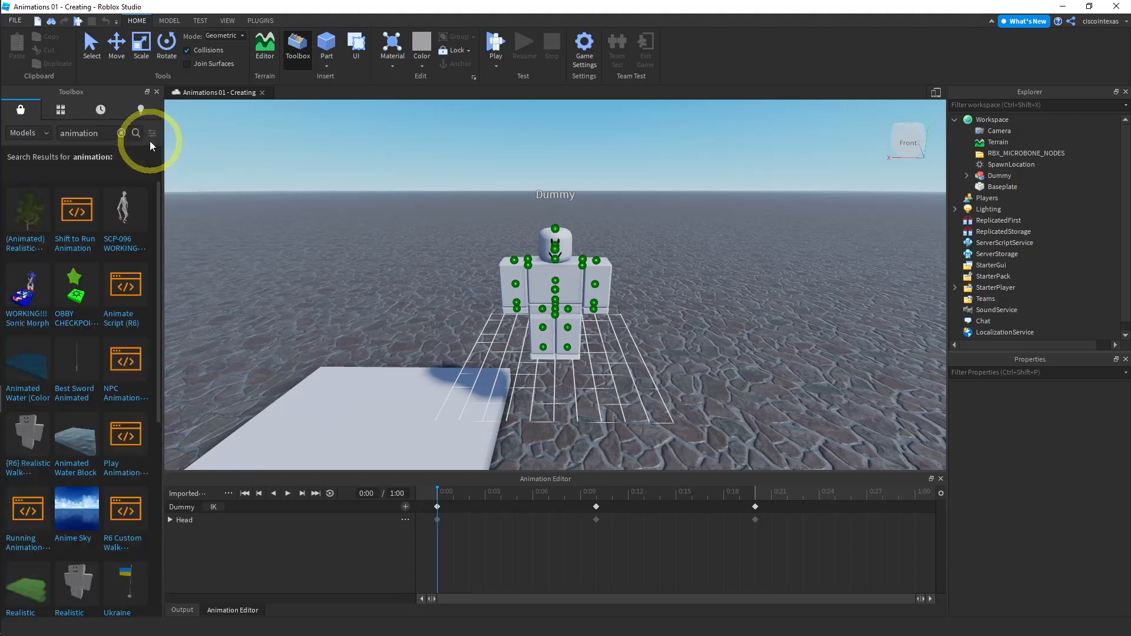
pyautogui.click(157, 92)
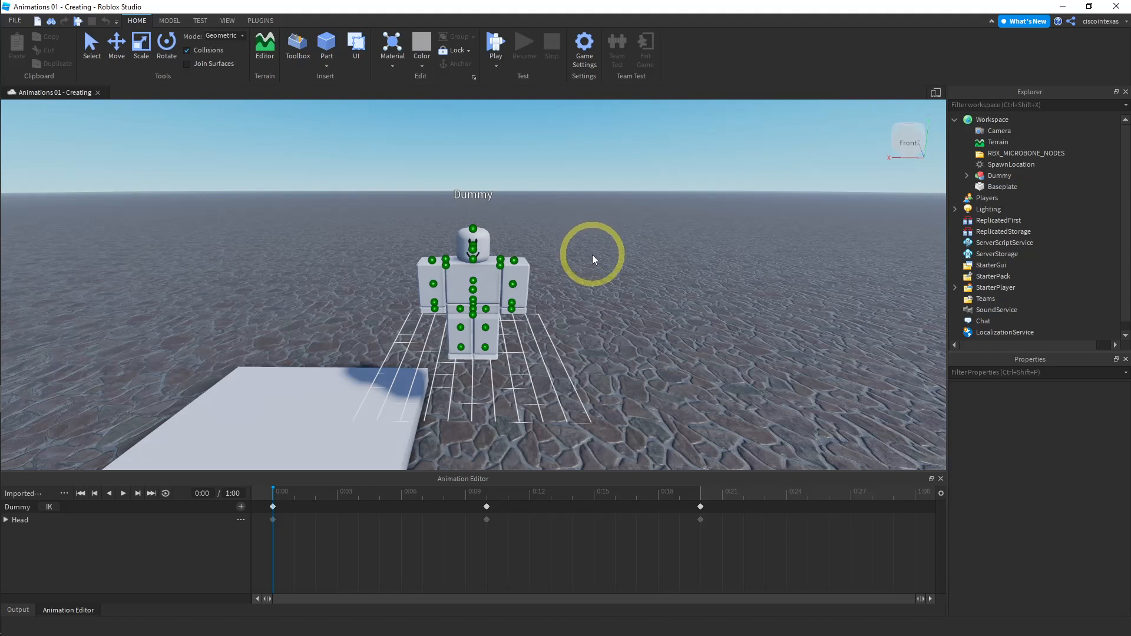
# - Play the imported animation and return the playhead to the start
pyautogui.click(124, 493)
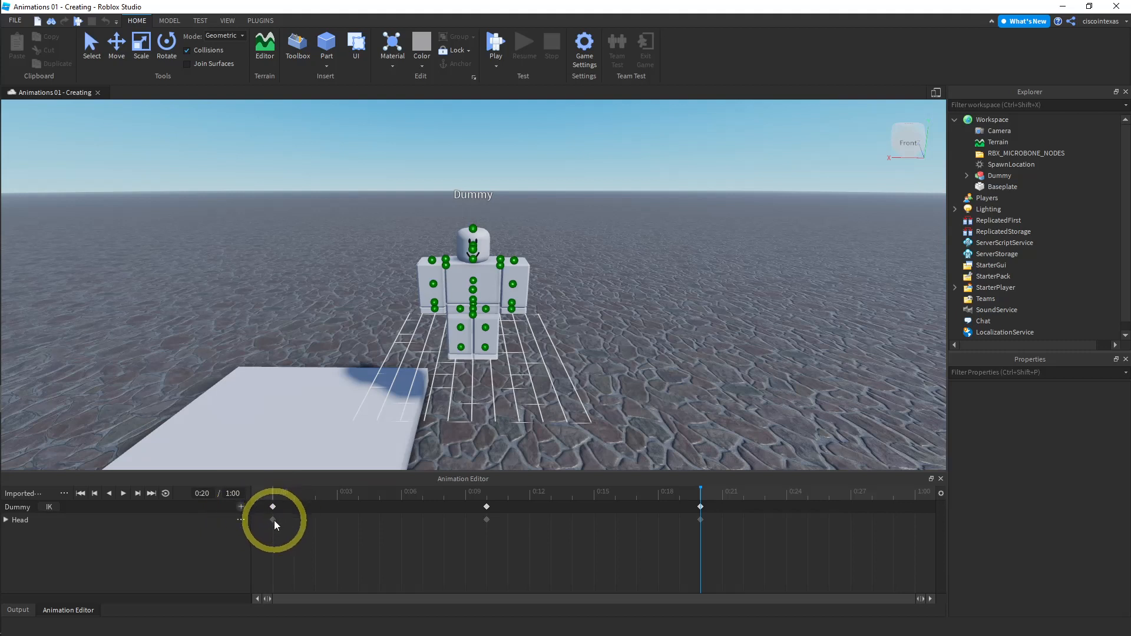
pyautogui.click(271, 494)
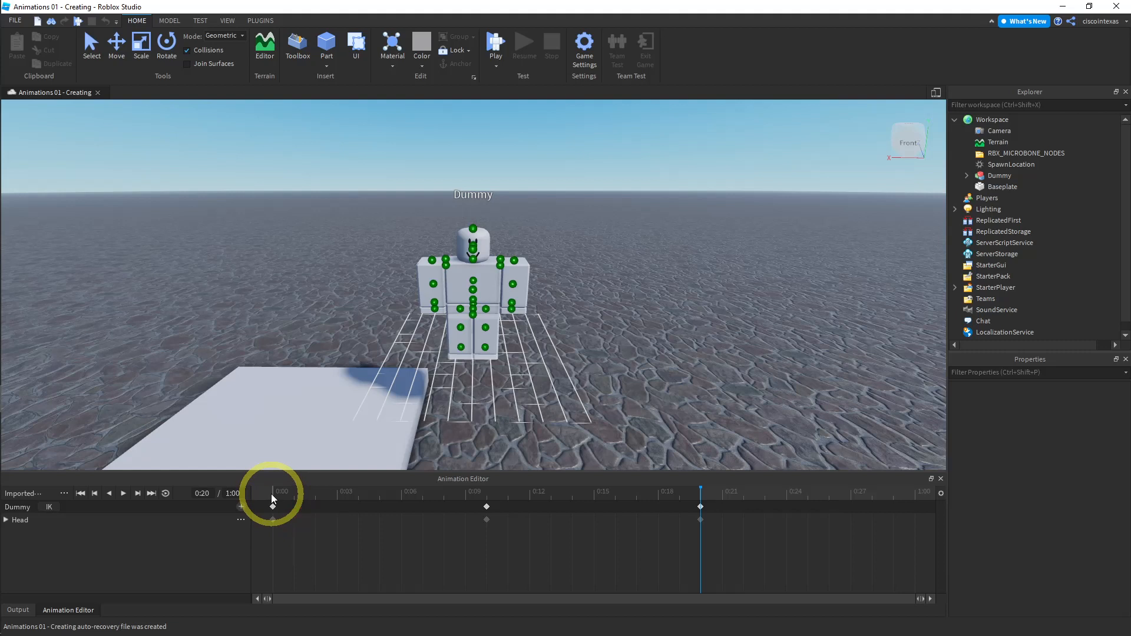
pyautogui.click(274, 494)
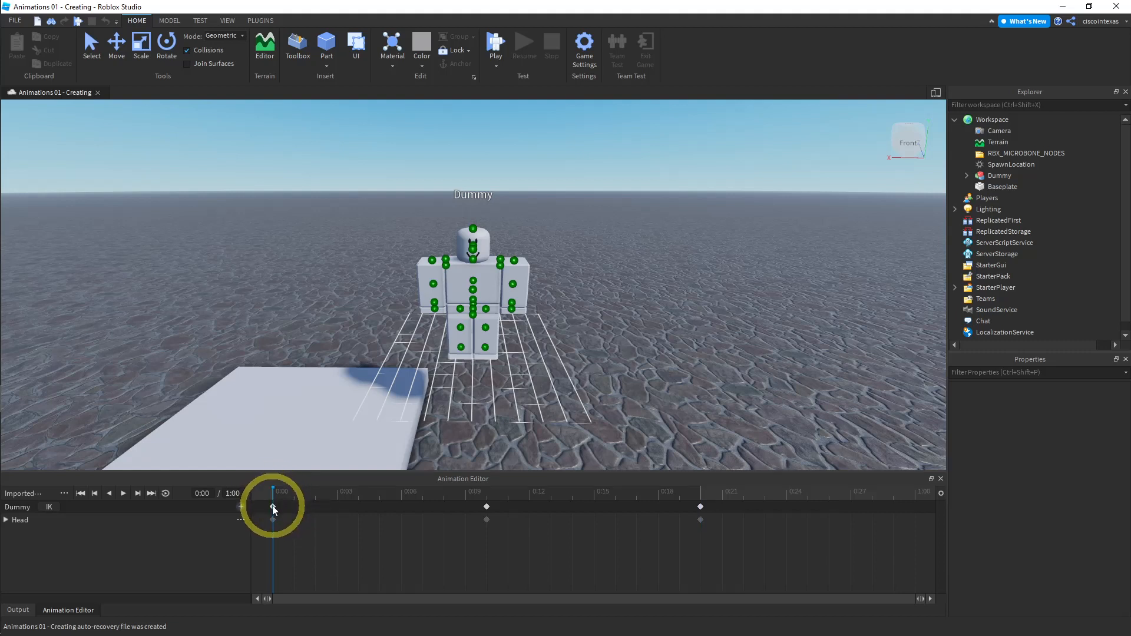
# - Select the first keyframe and add a RightUpperArm track to the dummy's animation
pyautogui.click(273, 506)
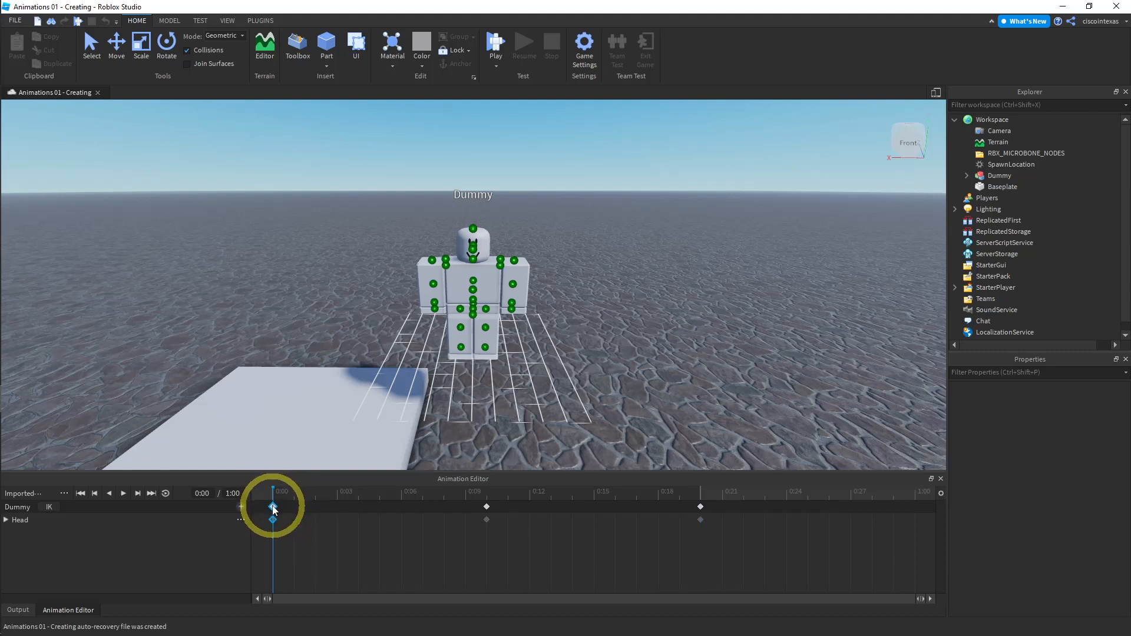
pyautogui.click(241, 507)
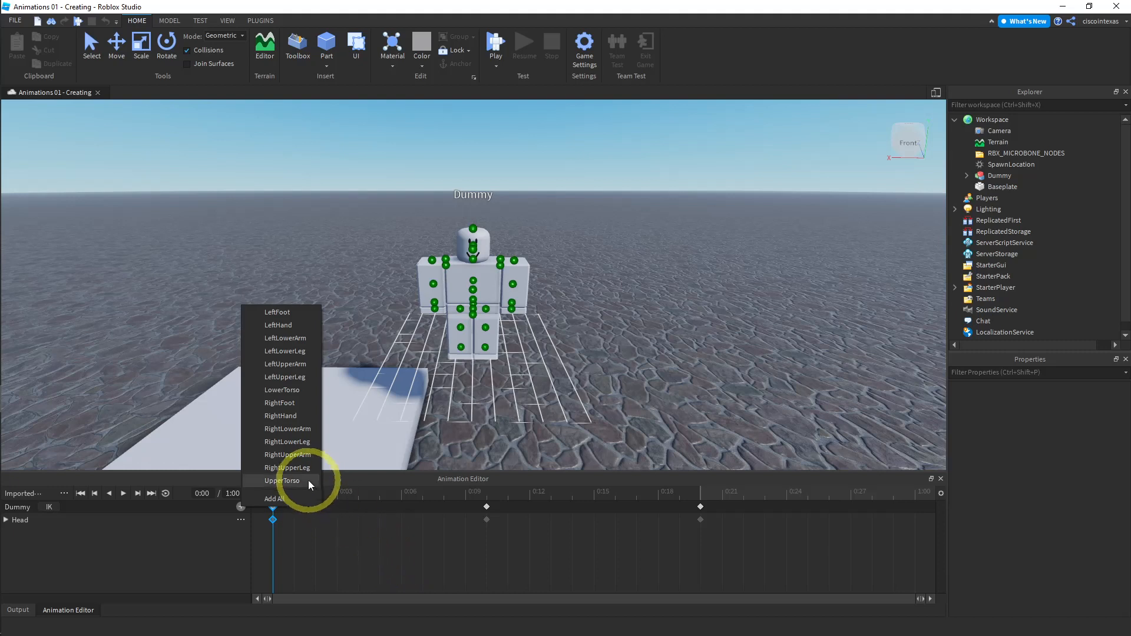
pyautogui.click(288, 455)
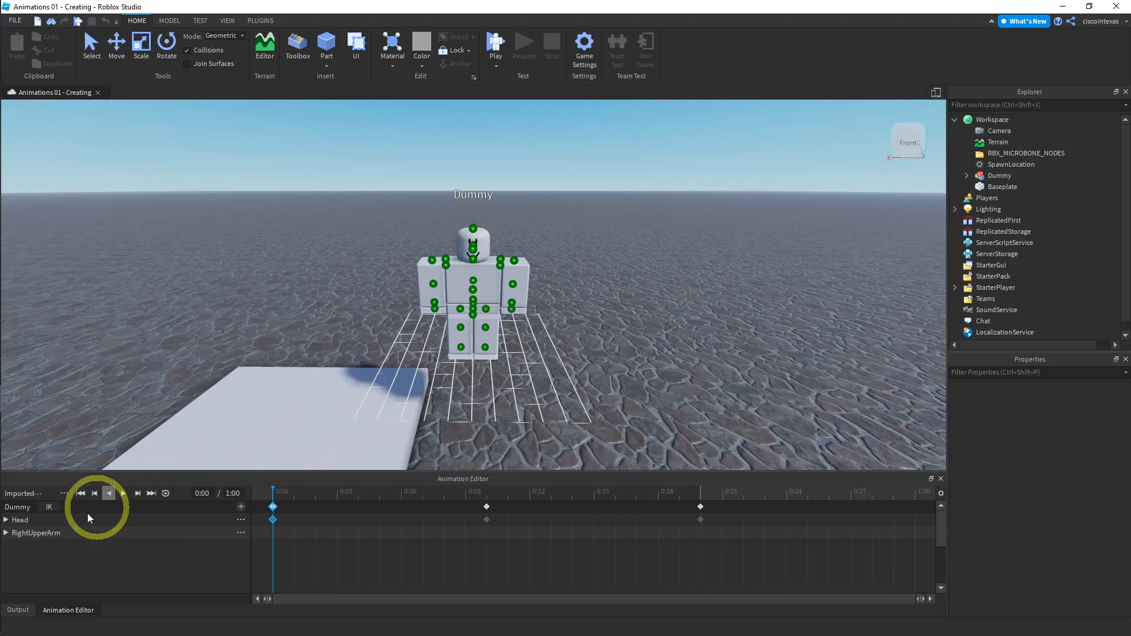
# - With the Rotate tool, raise the right upper arm at 0:10 and lower it again at 0:20
pyautogui.click(39, 540)
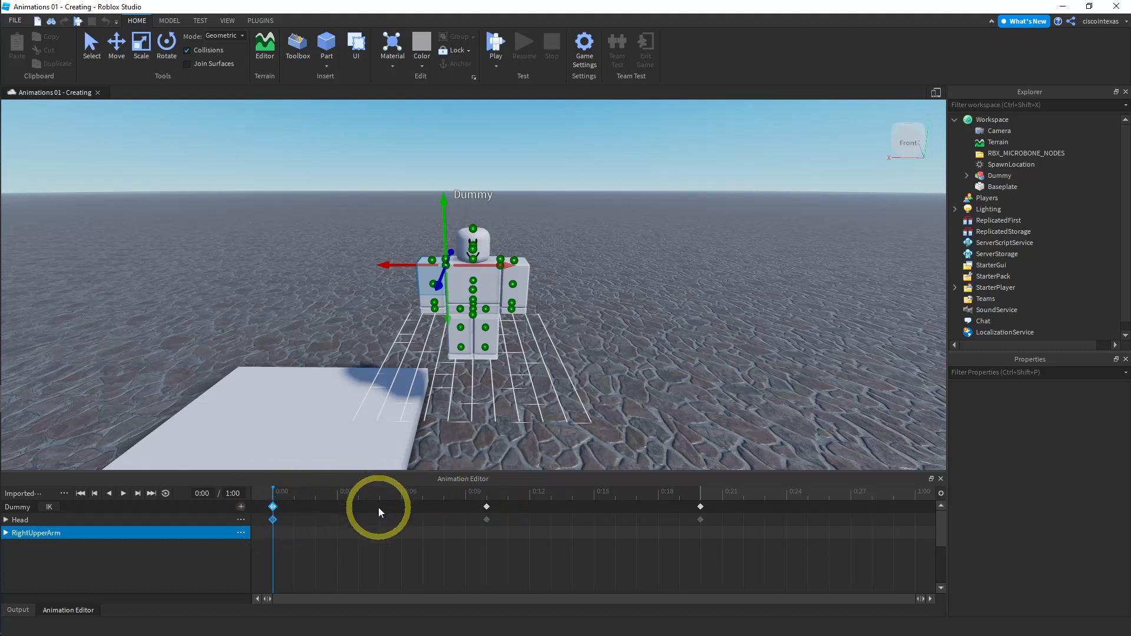
pyautogui.click(487, 500)
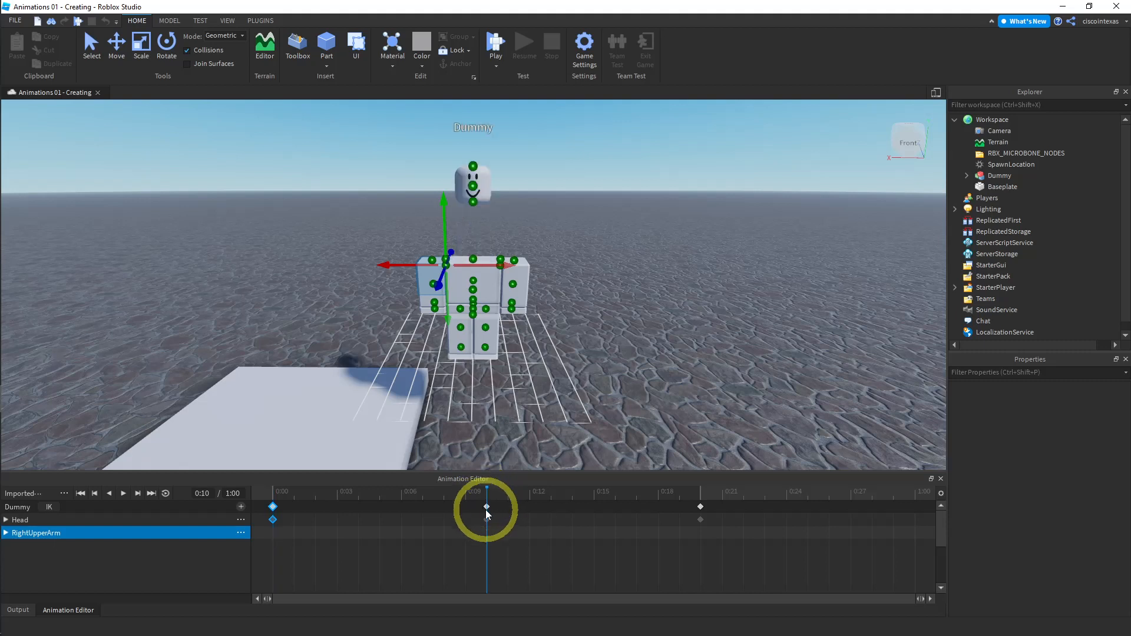
pyautogui.click(487, 507)
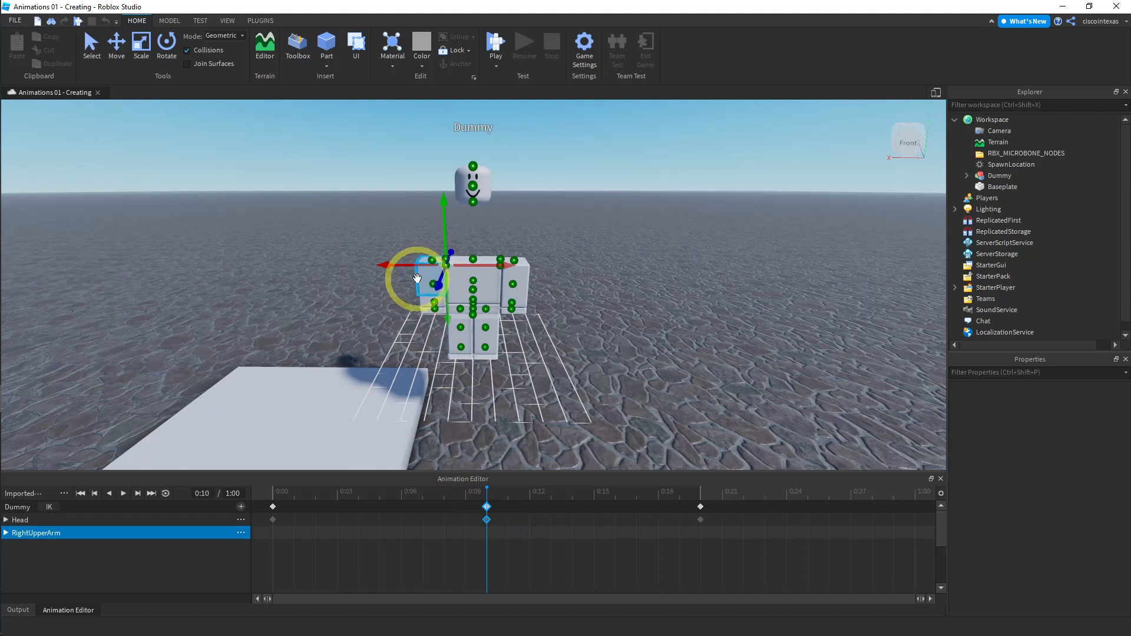
pyautogui.click(164, 54)
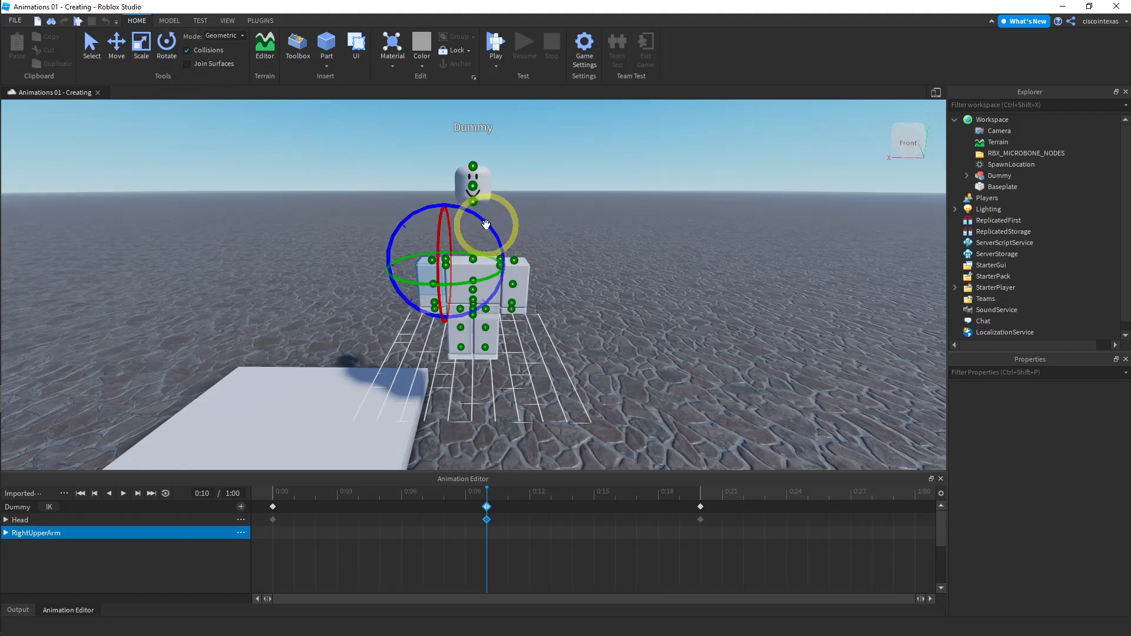
pyautogui.moveTo(486, 224); pyautogui.dragTo(506, 290)
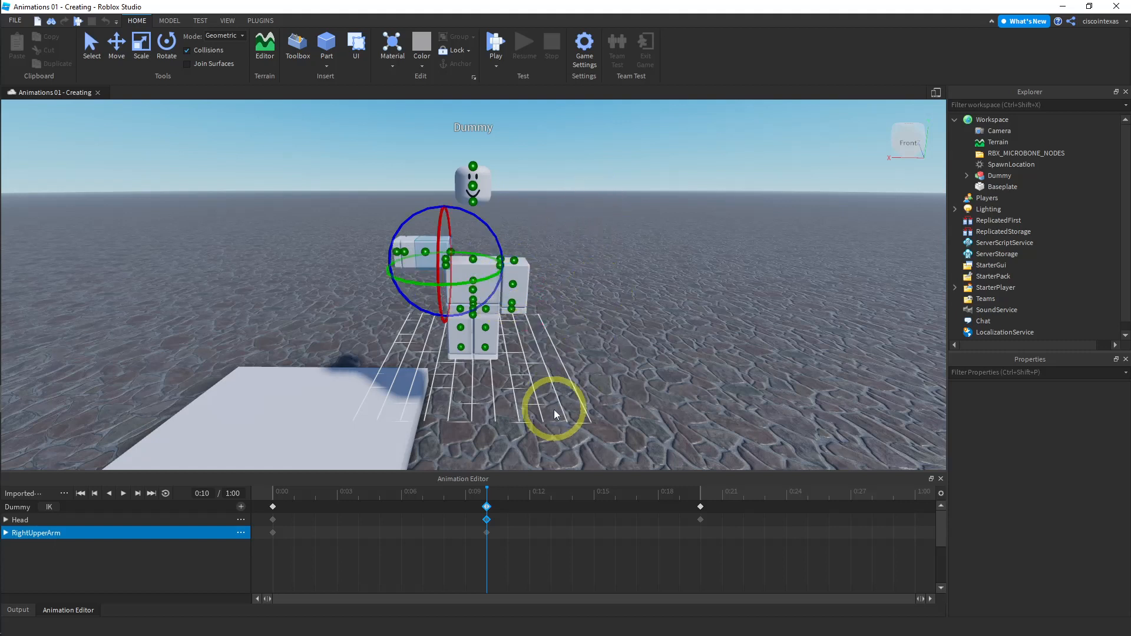
pyautogui.click(700, 497)
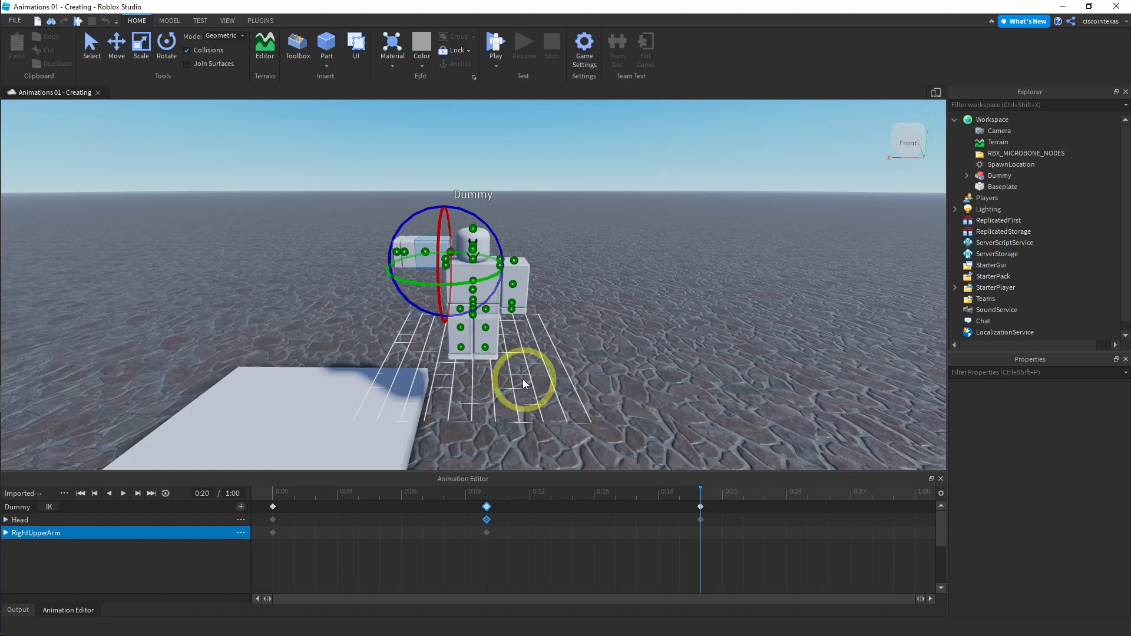
pyautogui.moveTo(396, 289); pyautogui.dragTo(500, 324)
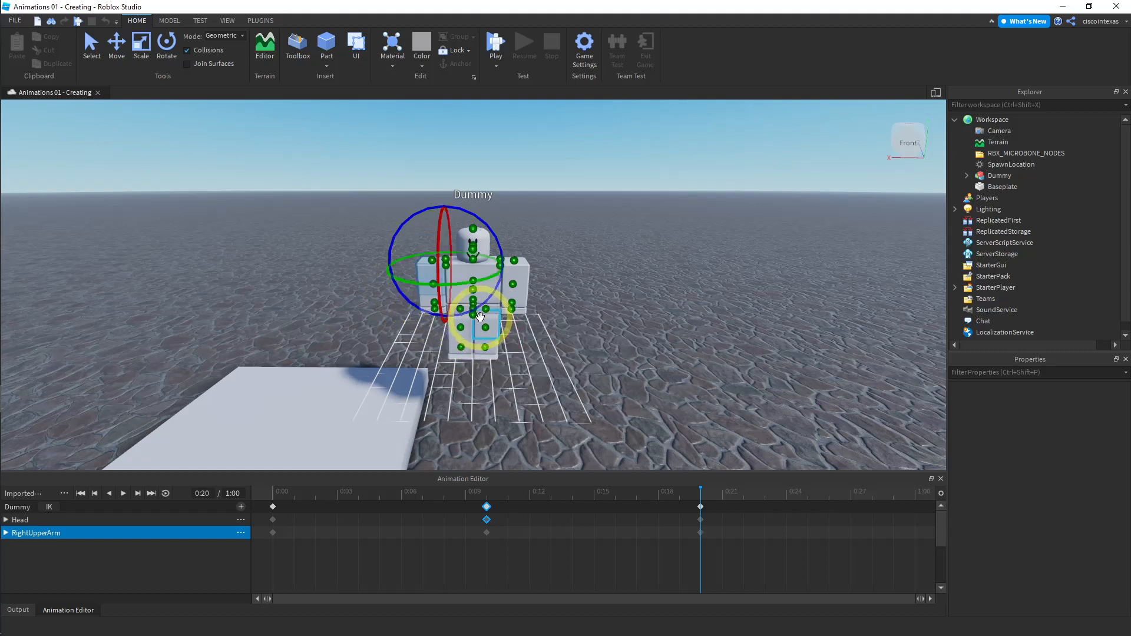
# - Return to the start, deselect the arm, and play the animation to preview the arm motion
pyautogui.click(489, 495)
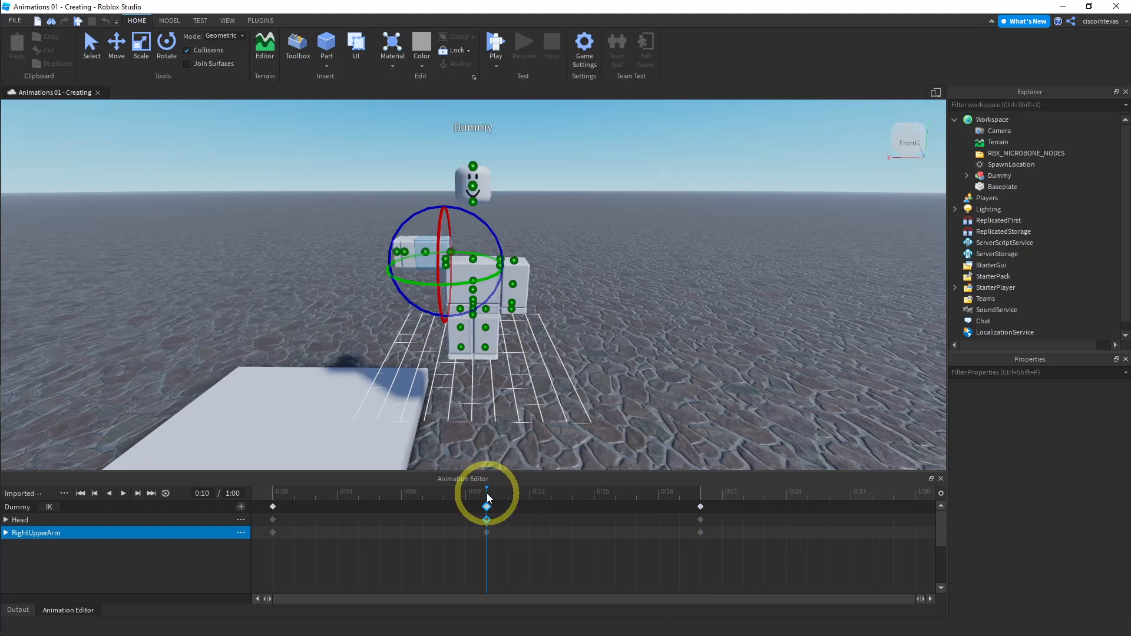
pyautogui.click(274, 491)
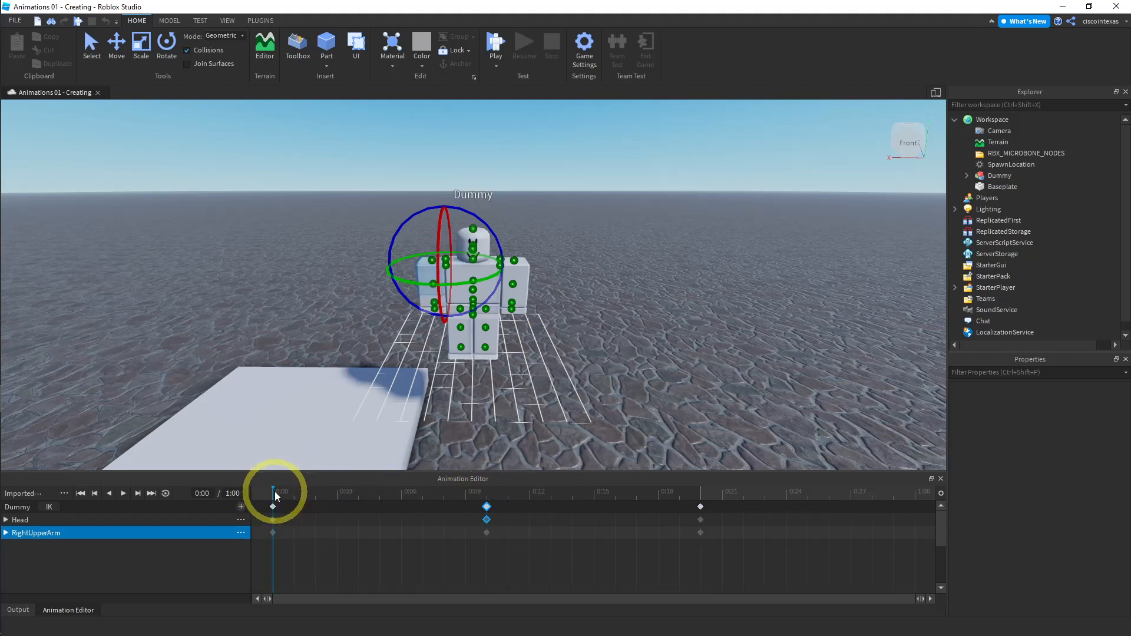
pyautogui.click(224, 297)
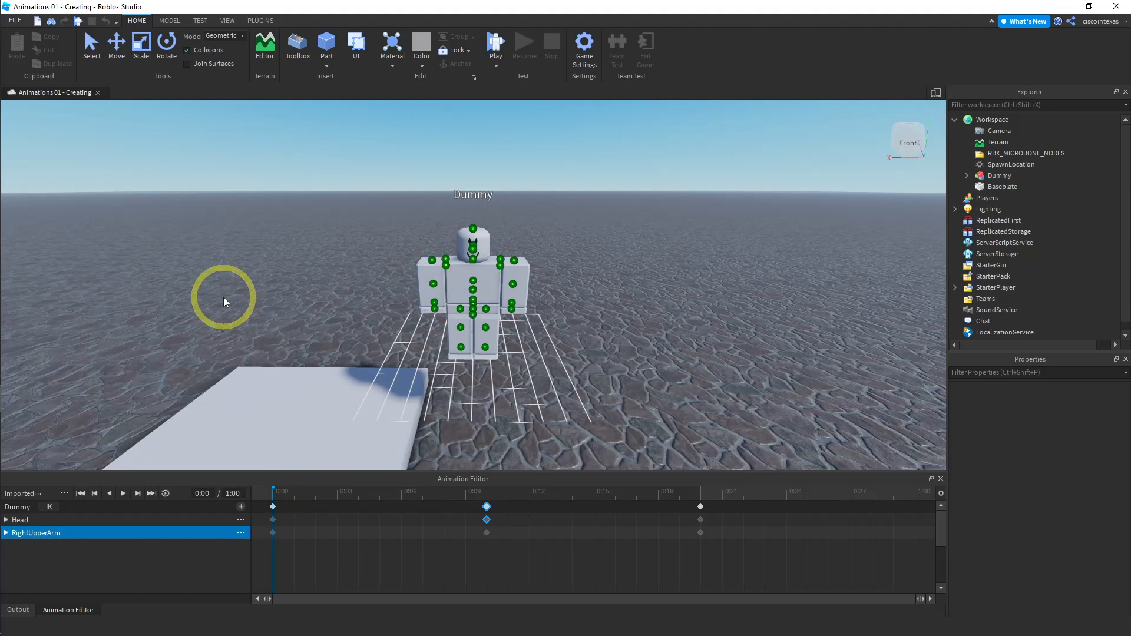
pyautogui.click(124, 494)
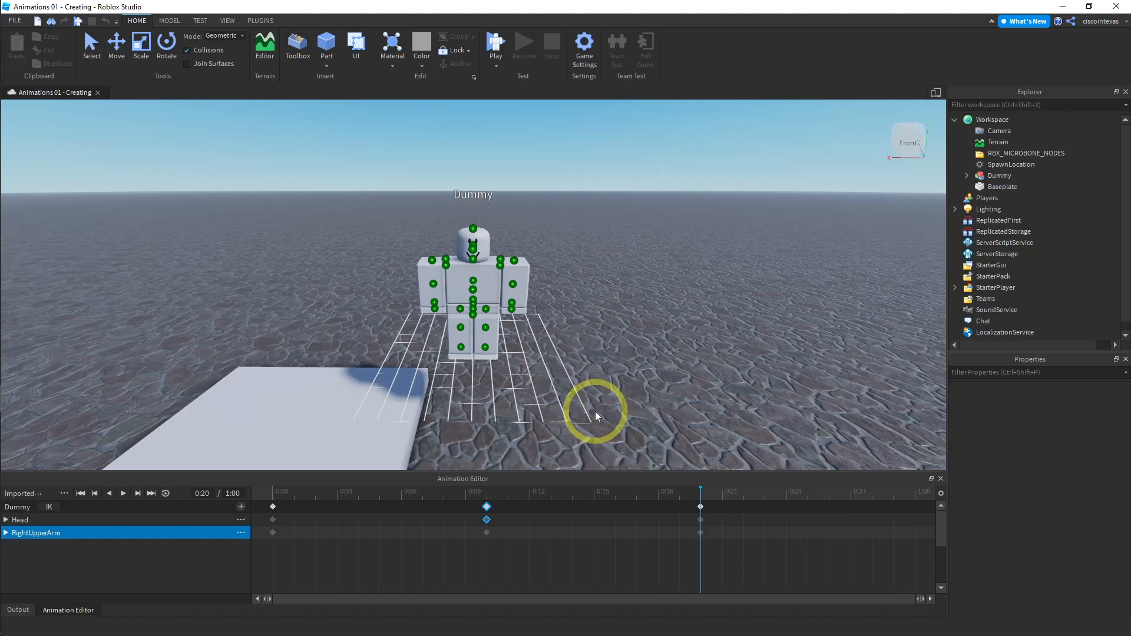
# - Delete the RightUpperArm track from the animation
pyautogui.click(274, 492)
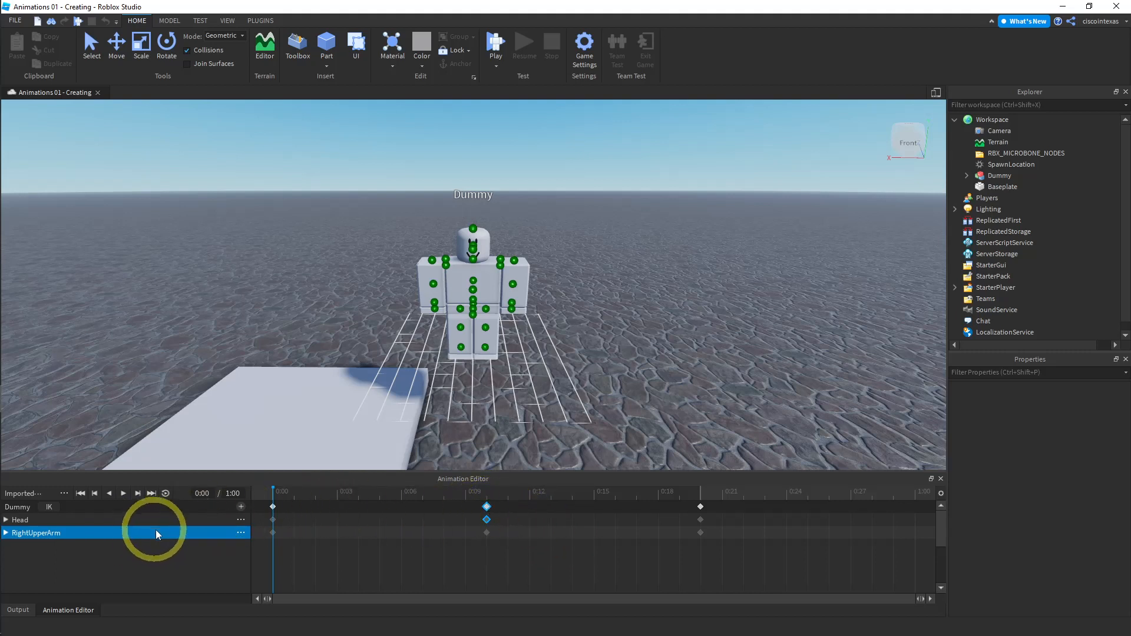
pyautogui.click(239, 532)
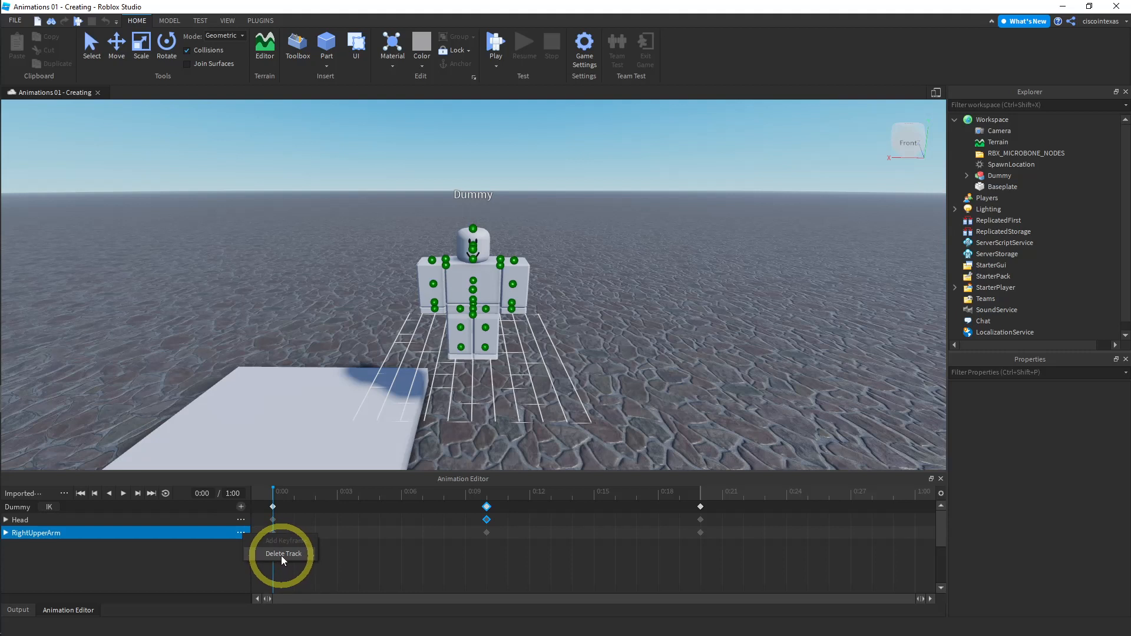
pyautogui.click(281, 555)
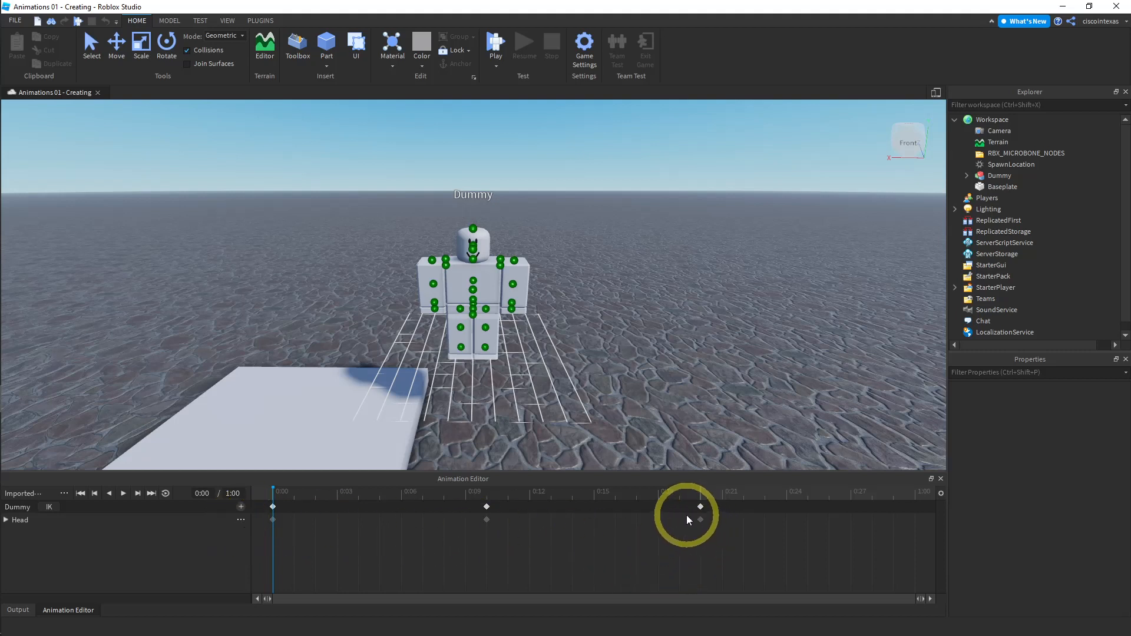
# - Delete the keyframe at 0:20
pyautogui.click(701, 507)
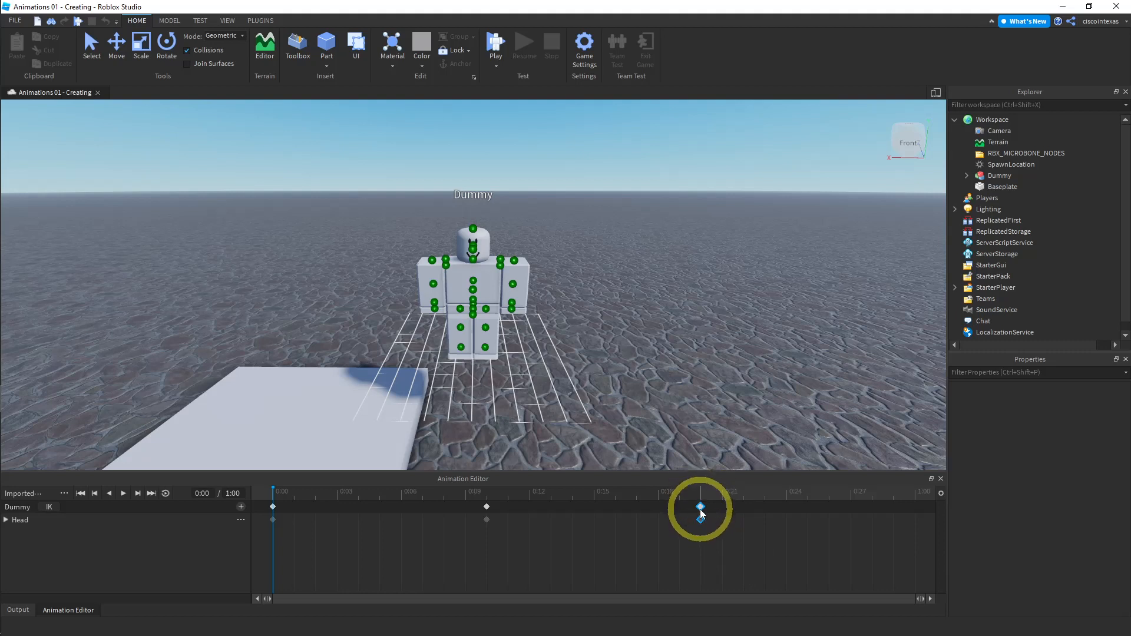
pyautogui.rightClick(701, 511)
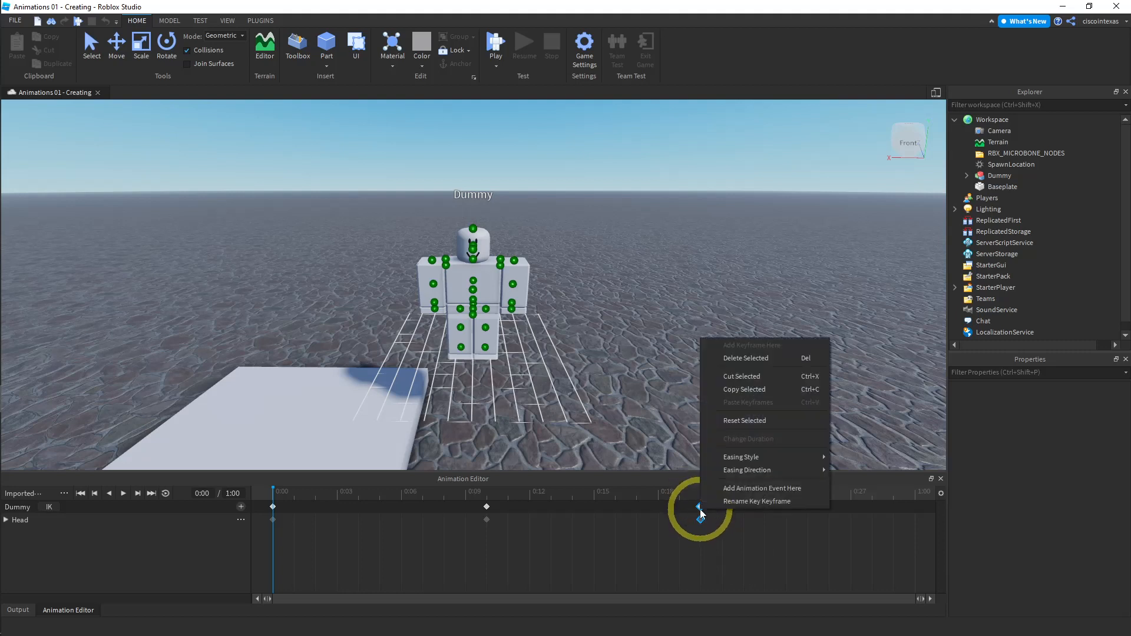
pyautogui.click(737, 358)
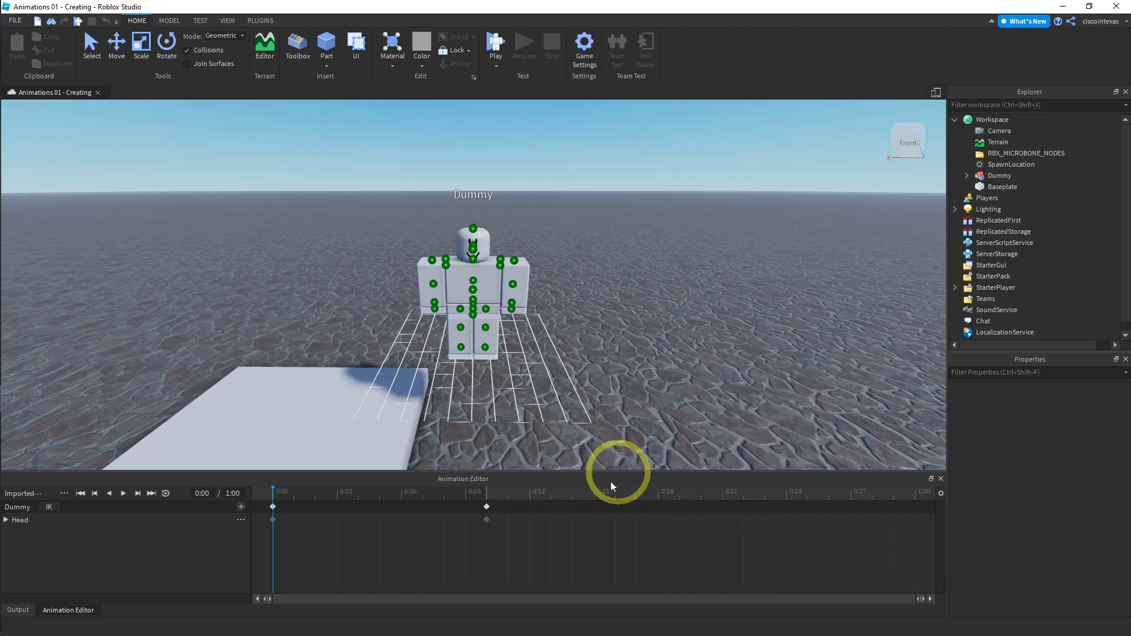
# - Reset the pose of the keyframe at 0:10
pyautogui.click(486, 508)
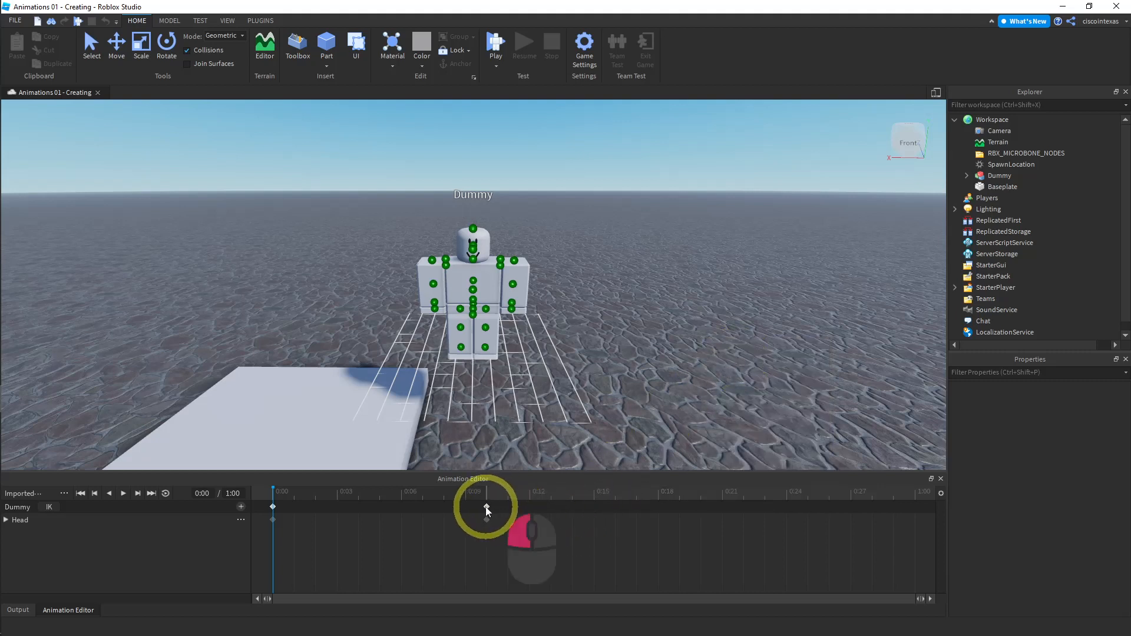
pyautogui.rightClick(487, 508)
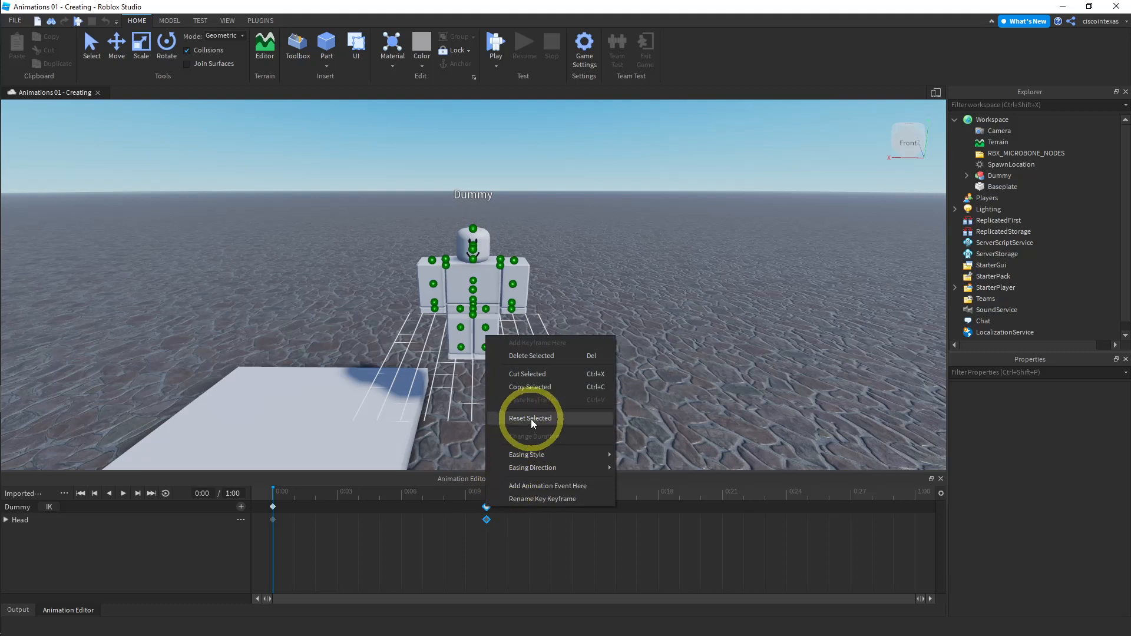
pyautogui.click(485, 495)
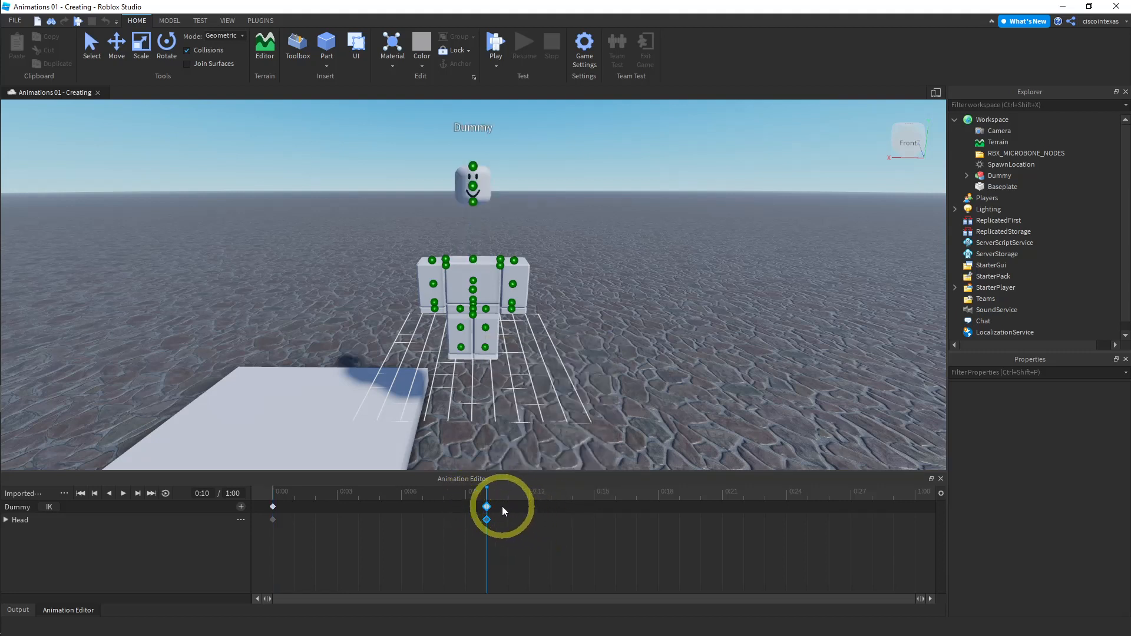
pyautogui.rightClick(488, 508)
pyautogui.click(533, 416)
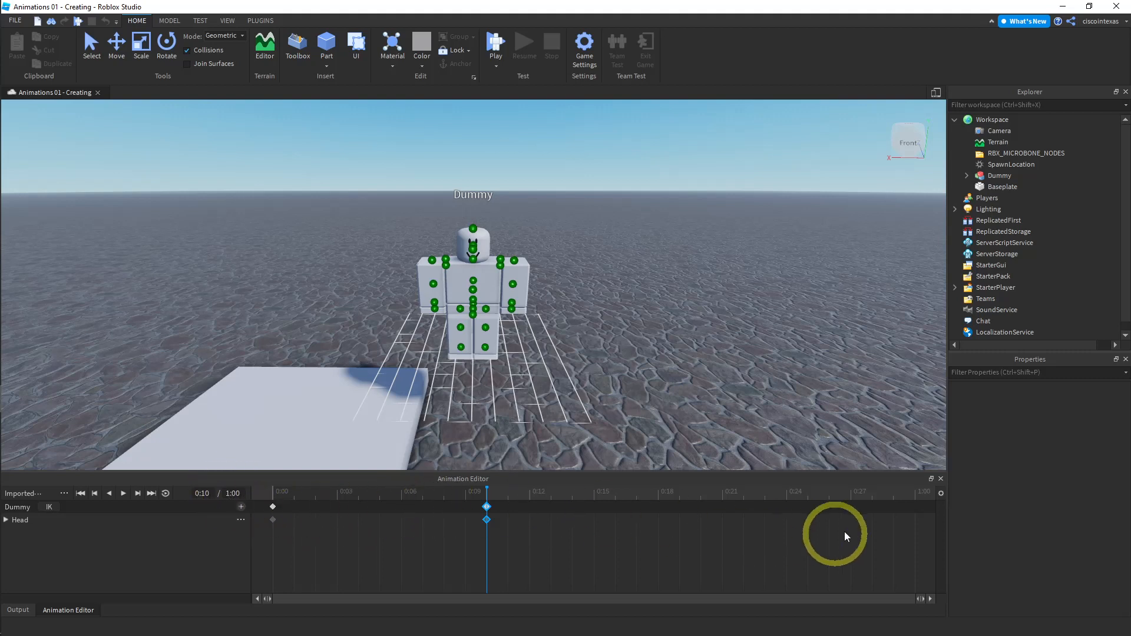
# - Set the animation's length to 2:00
pyautogui.click(233, 494)
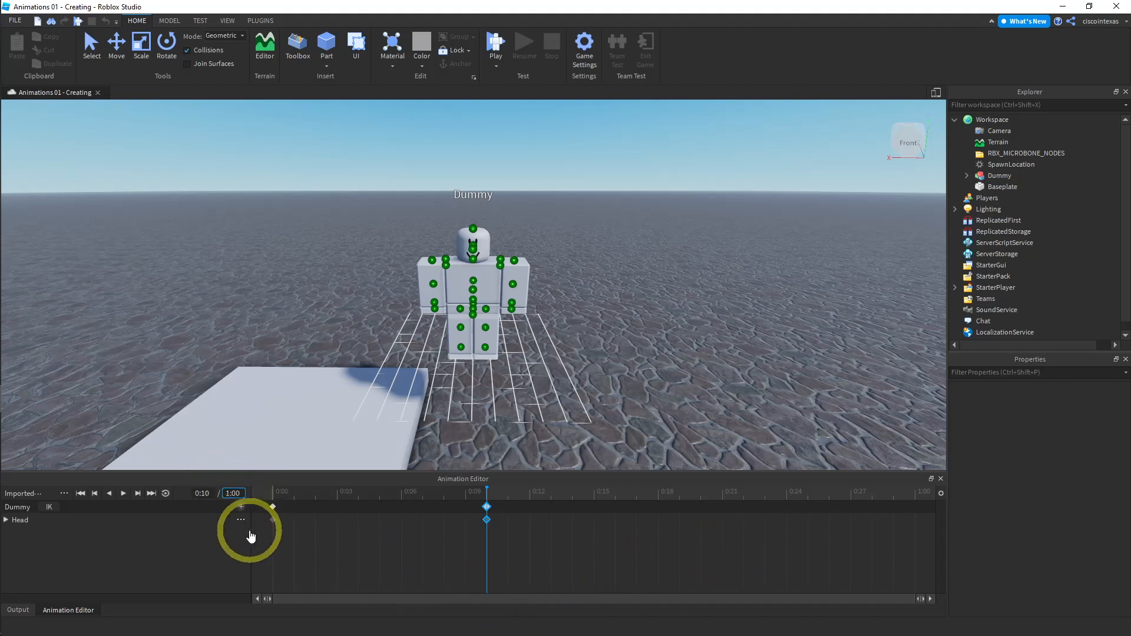
pyautogui.press('Left')
pyautogui.press('Left')
pyautogui.press('BackSpace')
pyautogui.write('2')
pyautogui.press('Return')
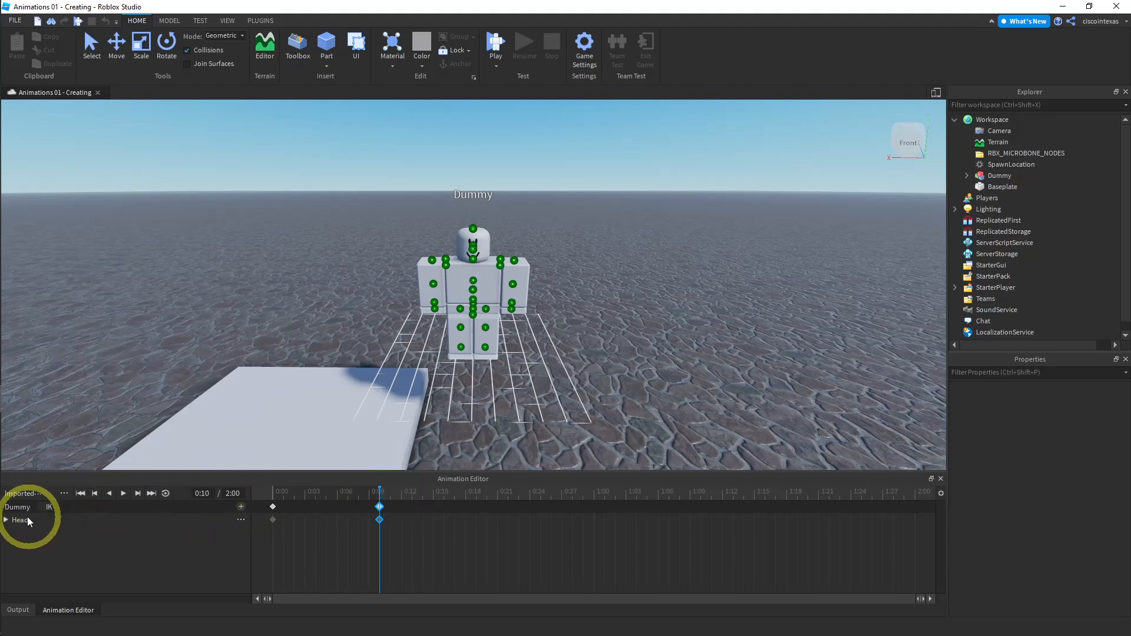
# - Delete the Head track and return the playhead to the start
pyautogui.click(240, 519)
pyautogui.click(268, 539)
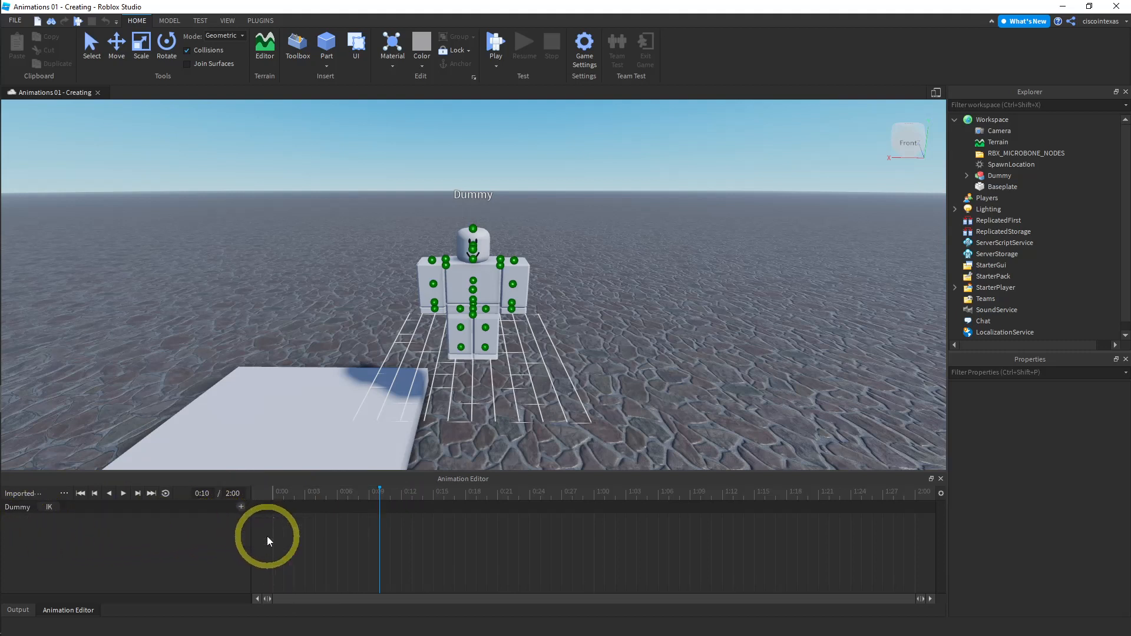
pyautogui.click(274, 492)
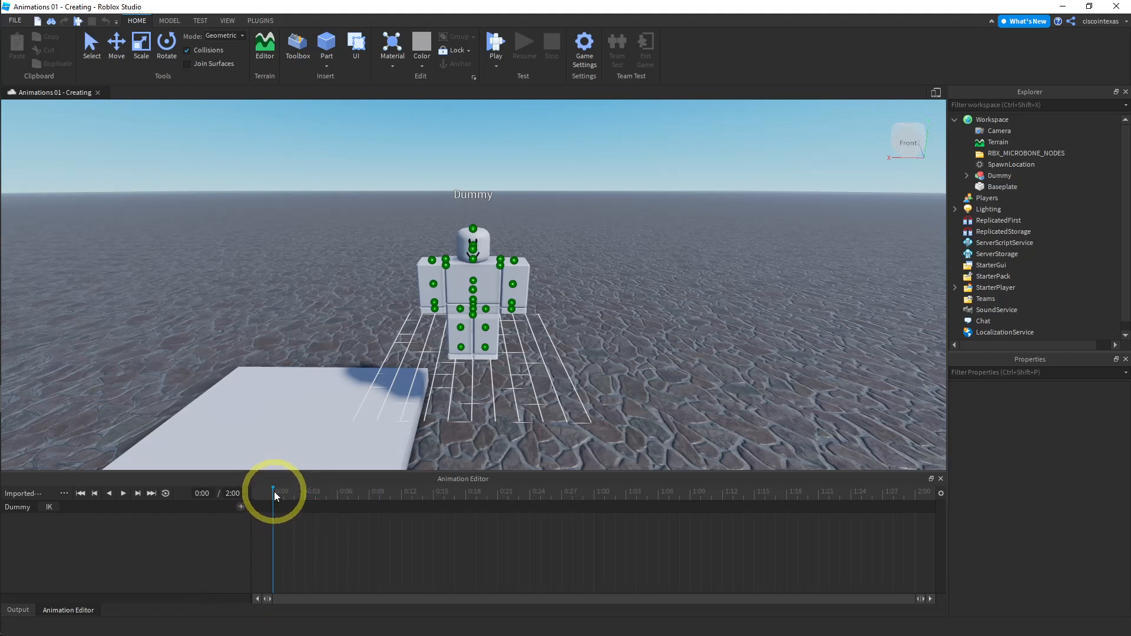
pyautogui.rightClick(272, 501)
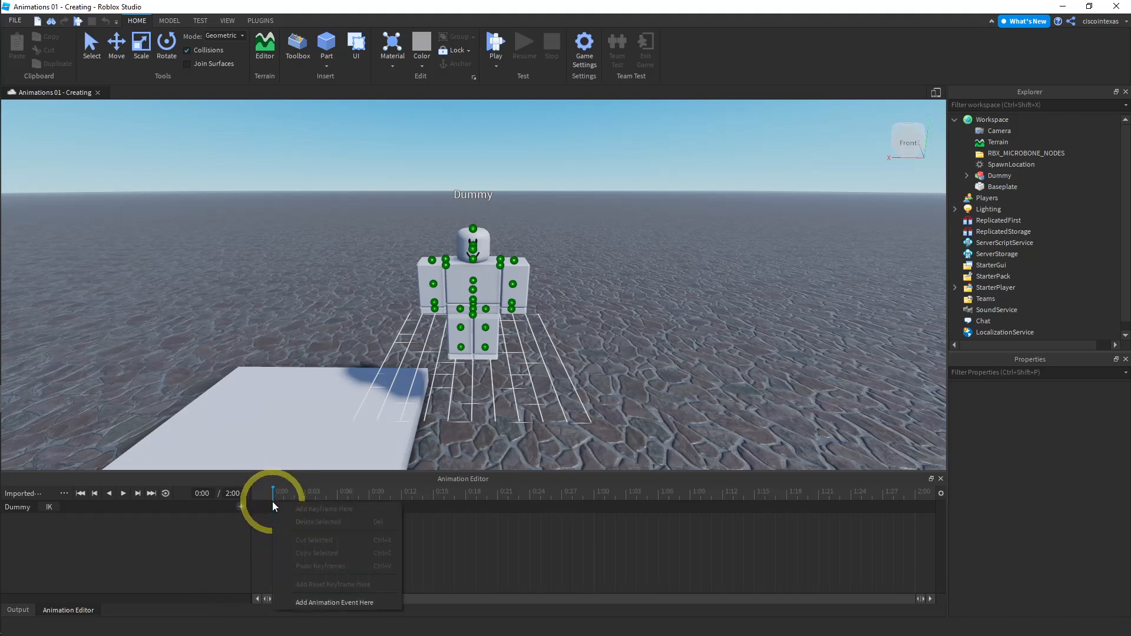
pyautogui.click(278, 491)
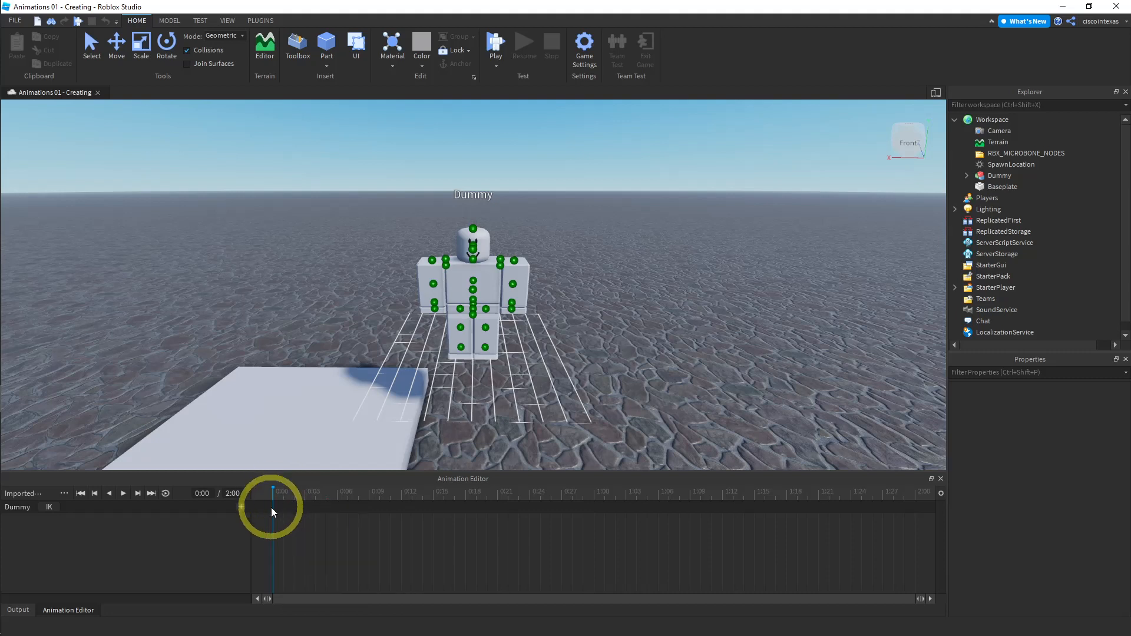
pyautogui.rightClick(276, 507)
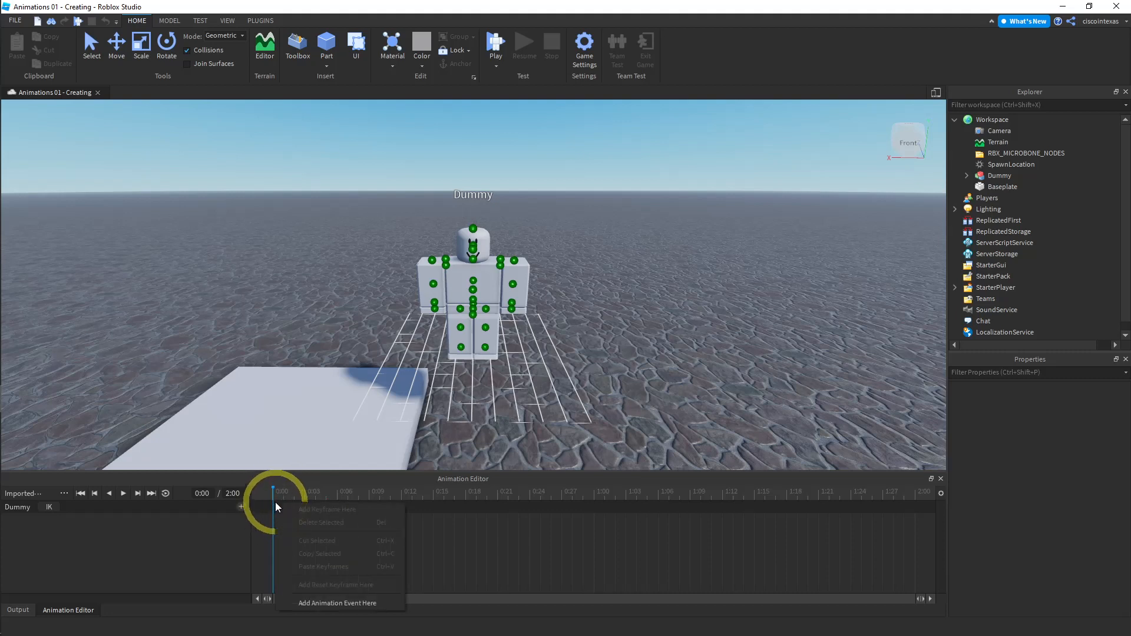
# - Add tracks for all of the dummy's body parts to the animation
pyautogui.click(241, 506)
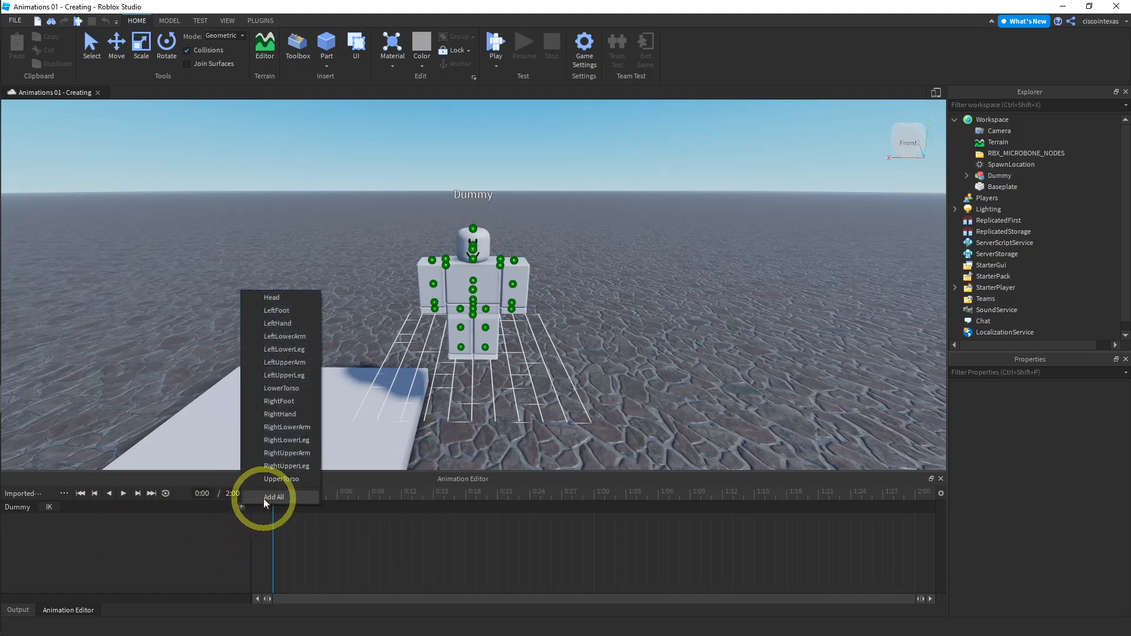
pyautogui.click(264, 497)
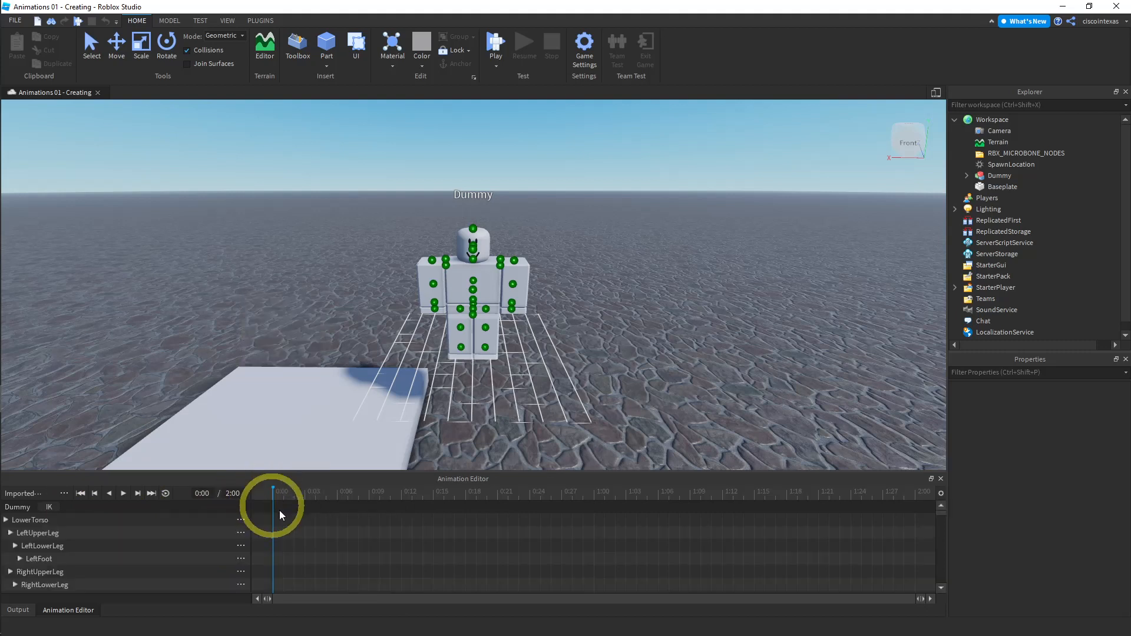
# - Scroll through the list of added body-part tracks and select the dummy's torso joint
pyautogui.scroll(-3, 168, 540)
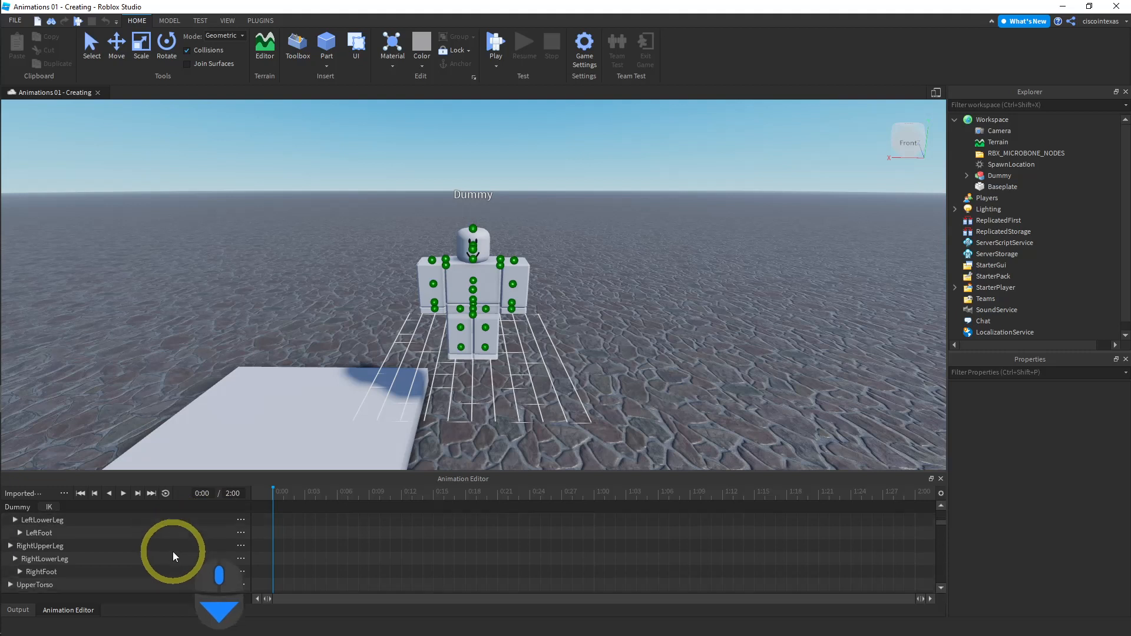
pyautogui.scroll(5, 173, 551)
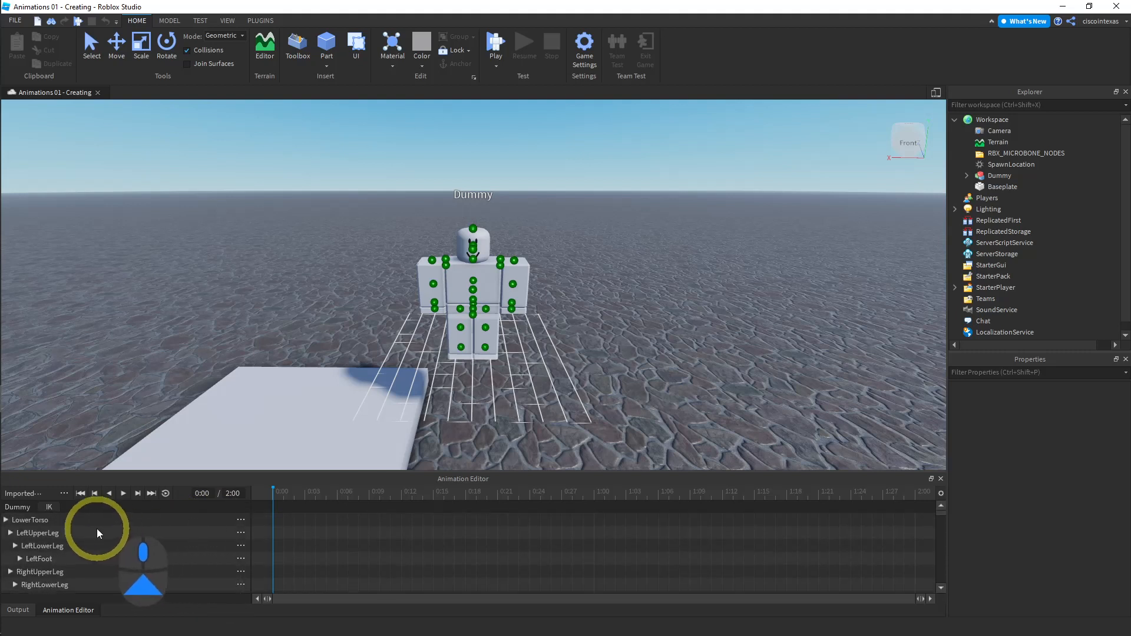
pyautogui.click(16, 547)
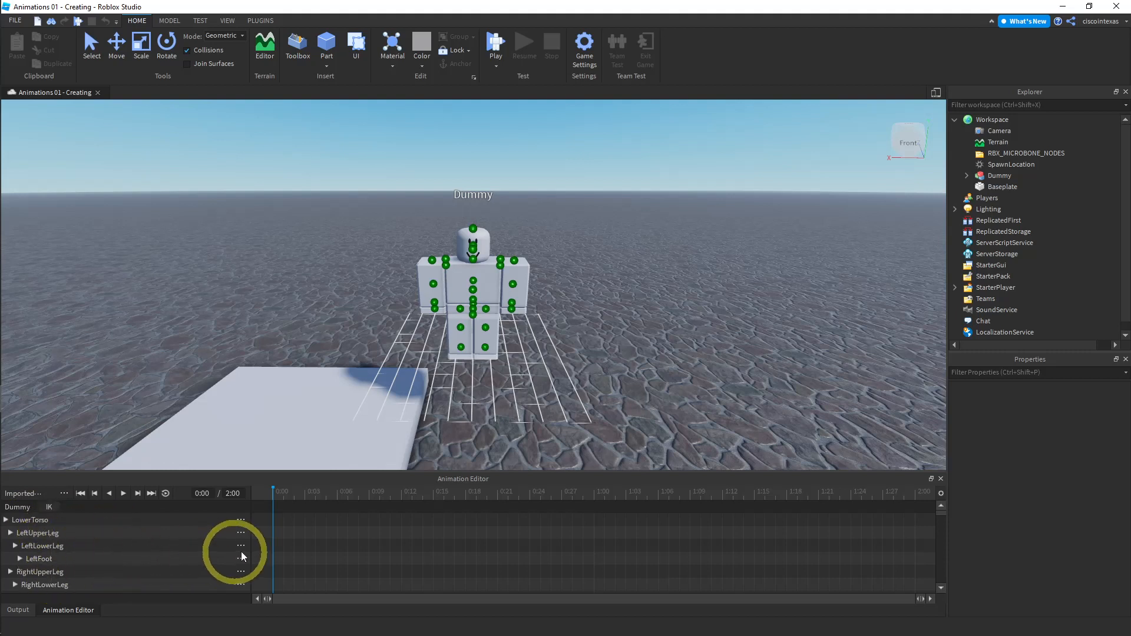
pyautogui.scroll(-3, 215, 542)
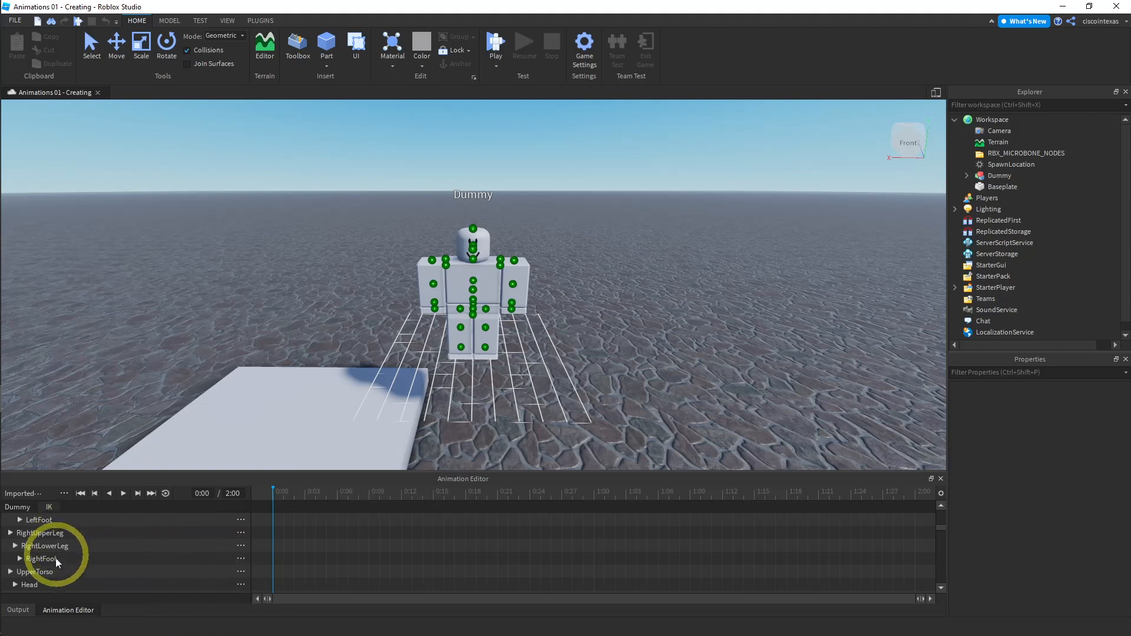
pyautogui.scroll(-3, 54, 572)
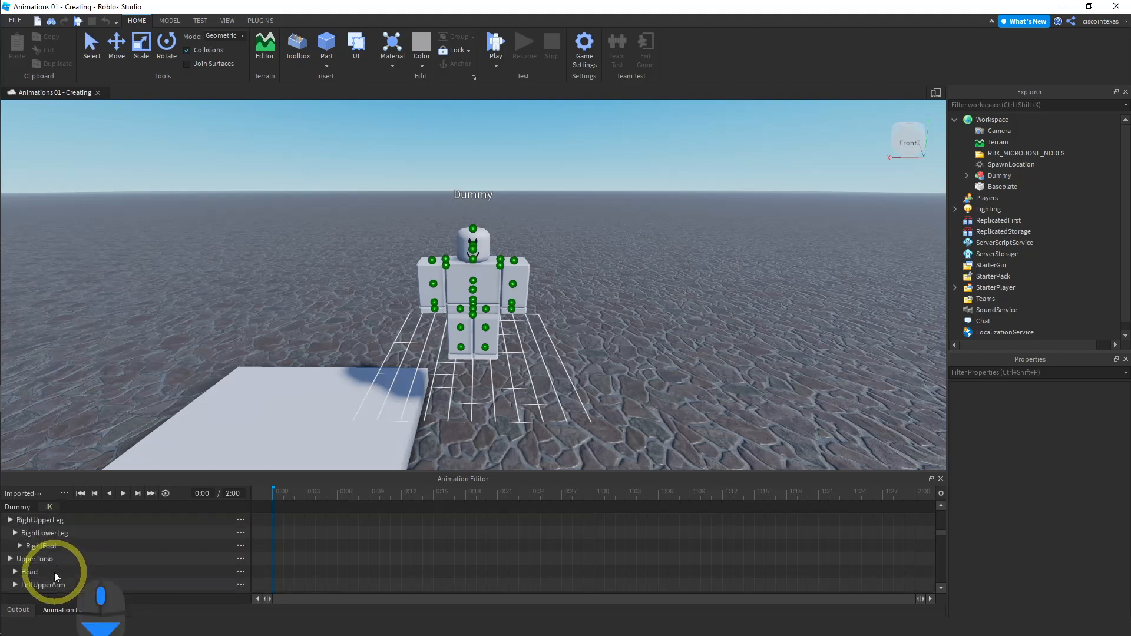
pyautogui.scroll(-5, 97, 574)
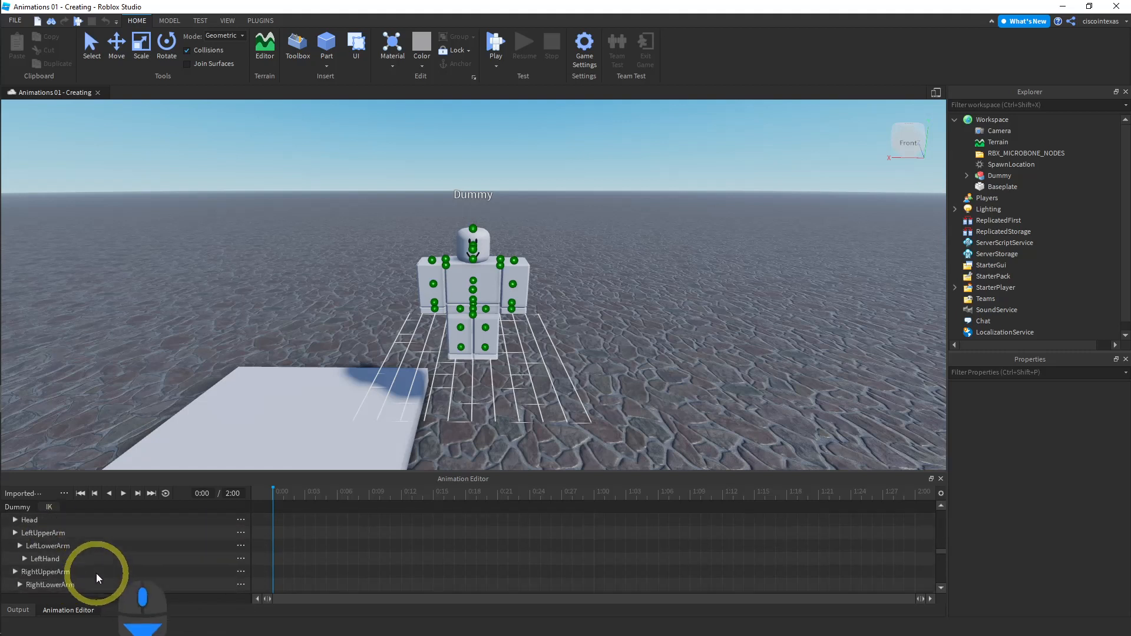
pyautogui.scroll(3, 96, 573)
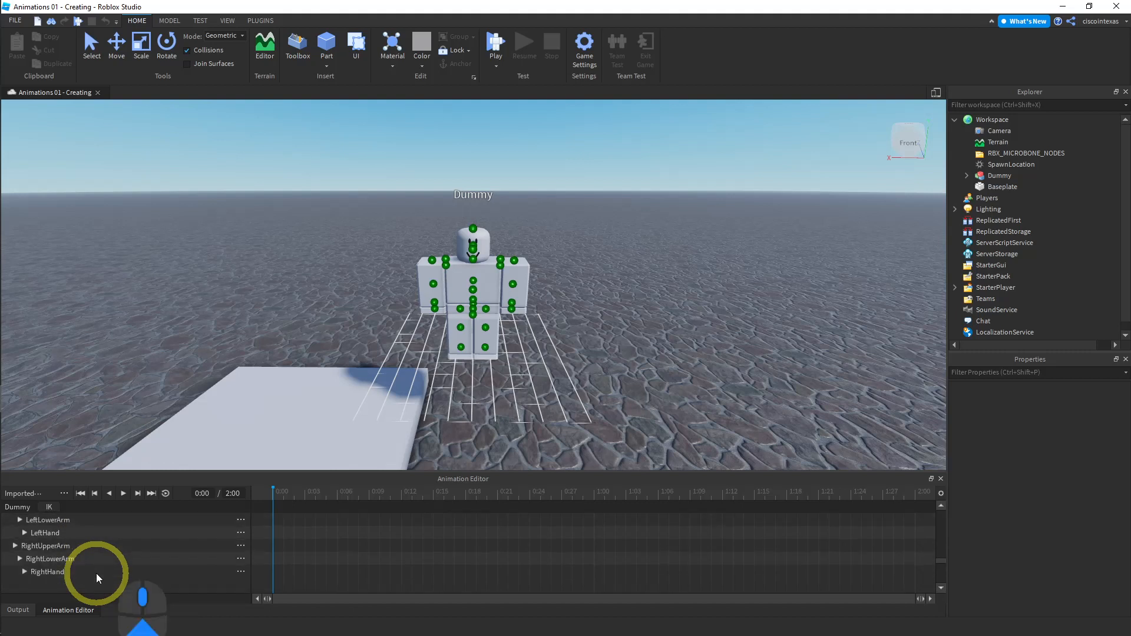
pyautogui.scroll(2, 115, 562)
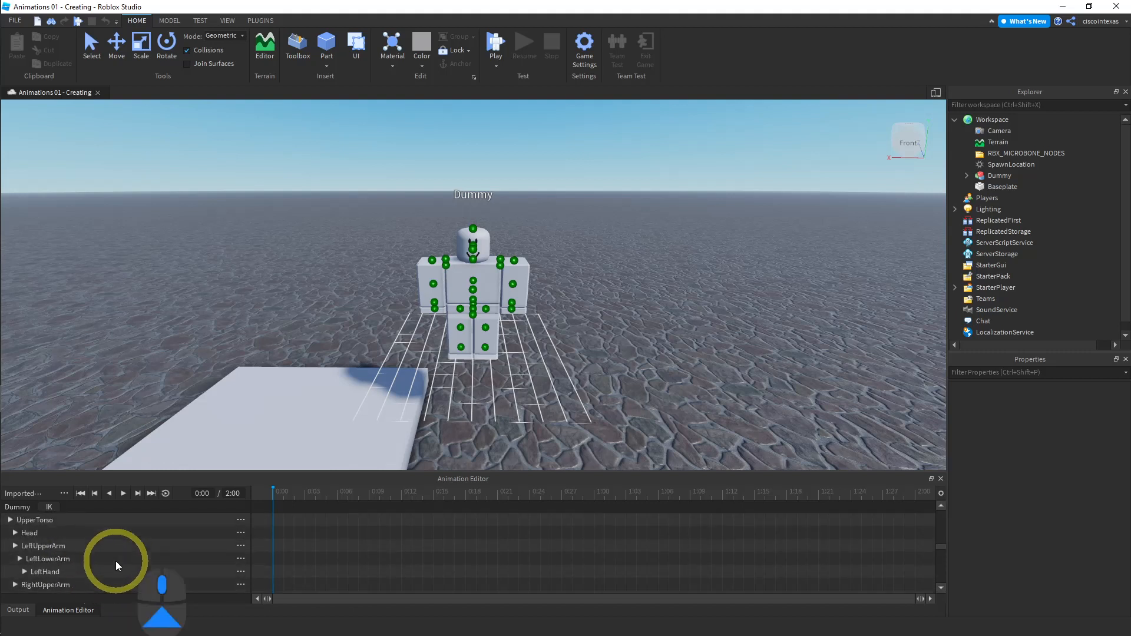
pyautogui.scroll(5, 115, 561)
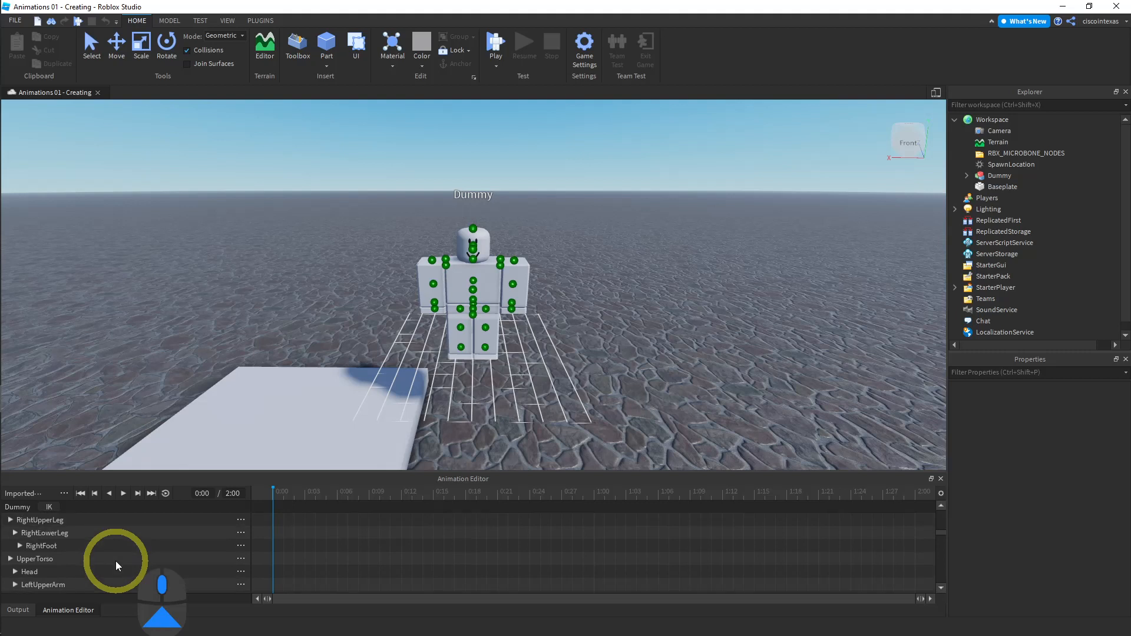
pyautogui.scroll(1, 115, 561)
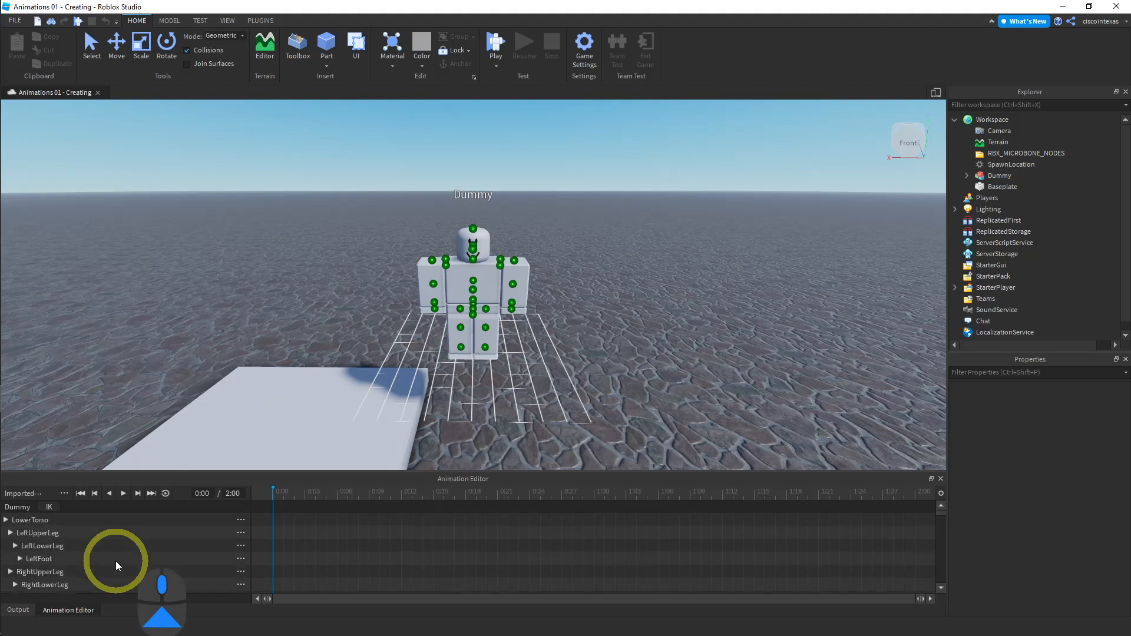
pyautogui.click(492, 280)
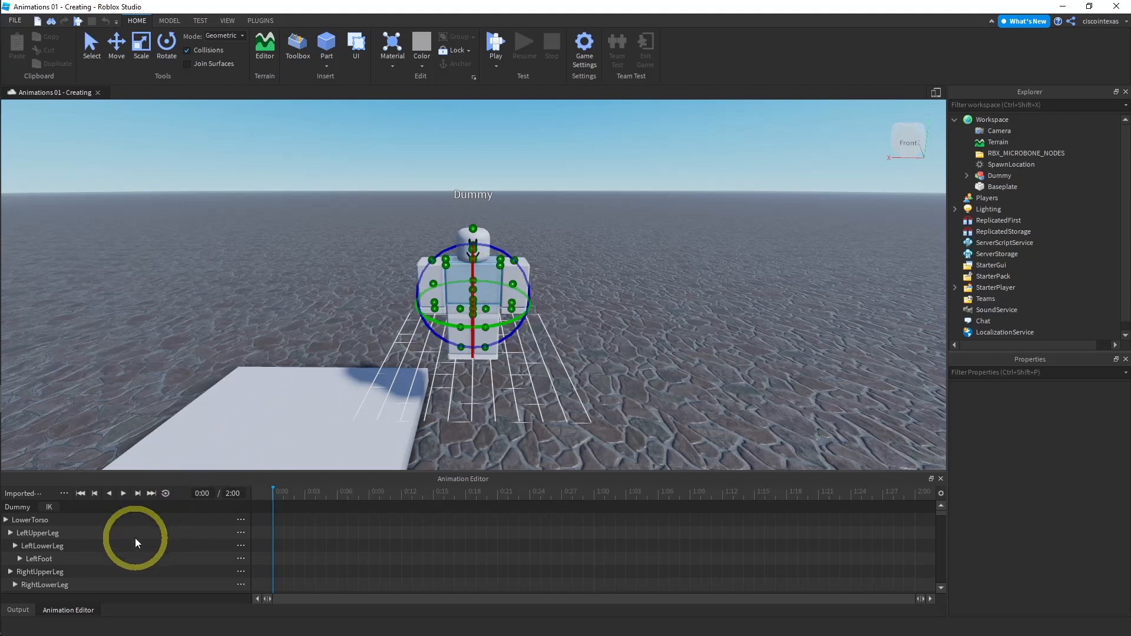
pyautogui.scroll(-2, 142, 560)
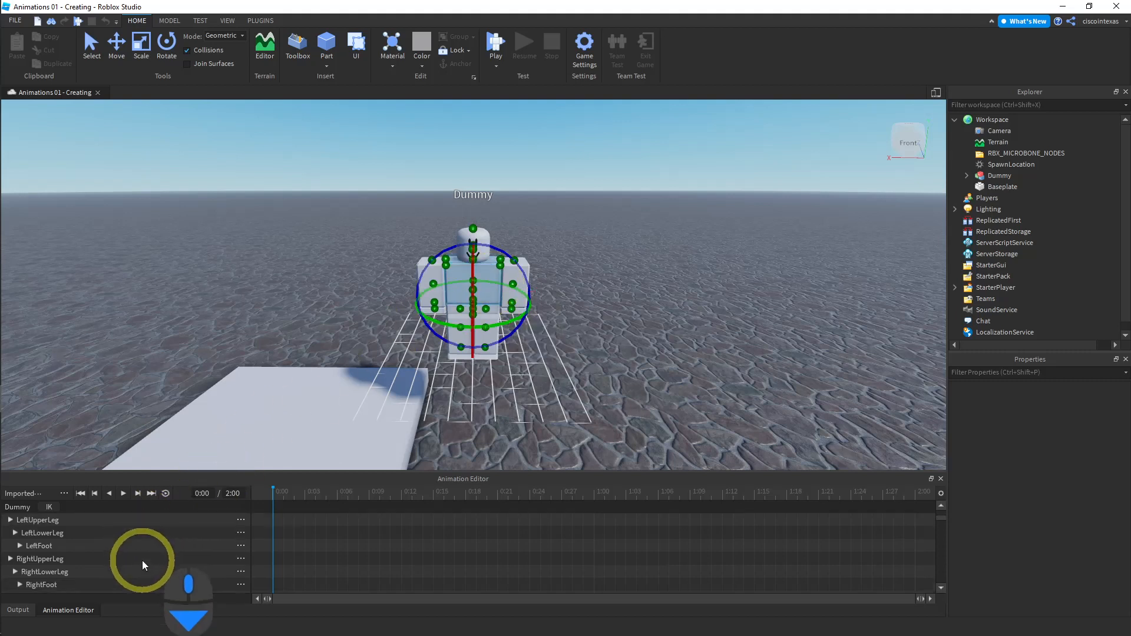
pyautogui.scroll(-8, 142, 566)
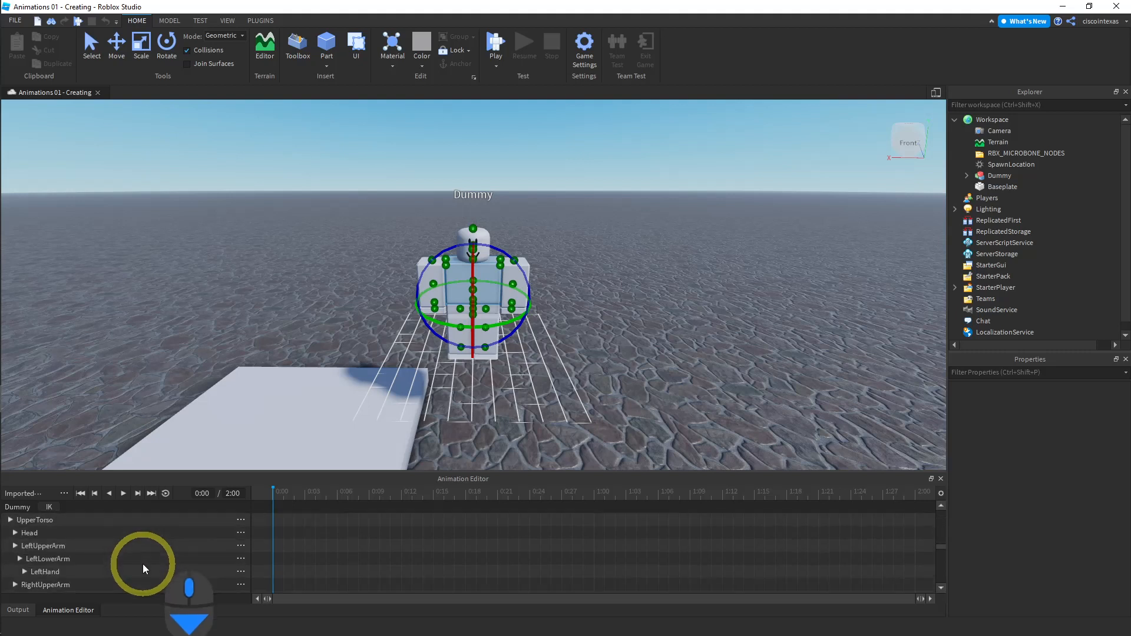
pyautogui.scroll(-2, 150, 578)
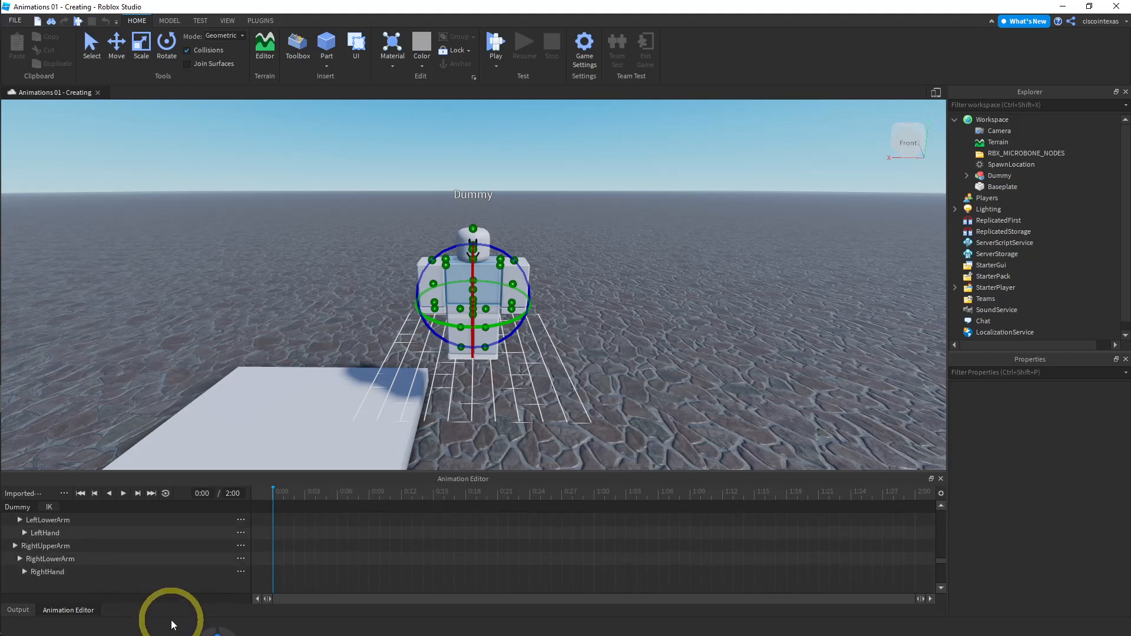
pyautogui.scroll(12, 194, 518)
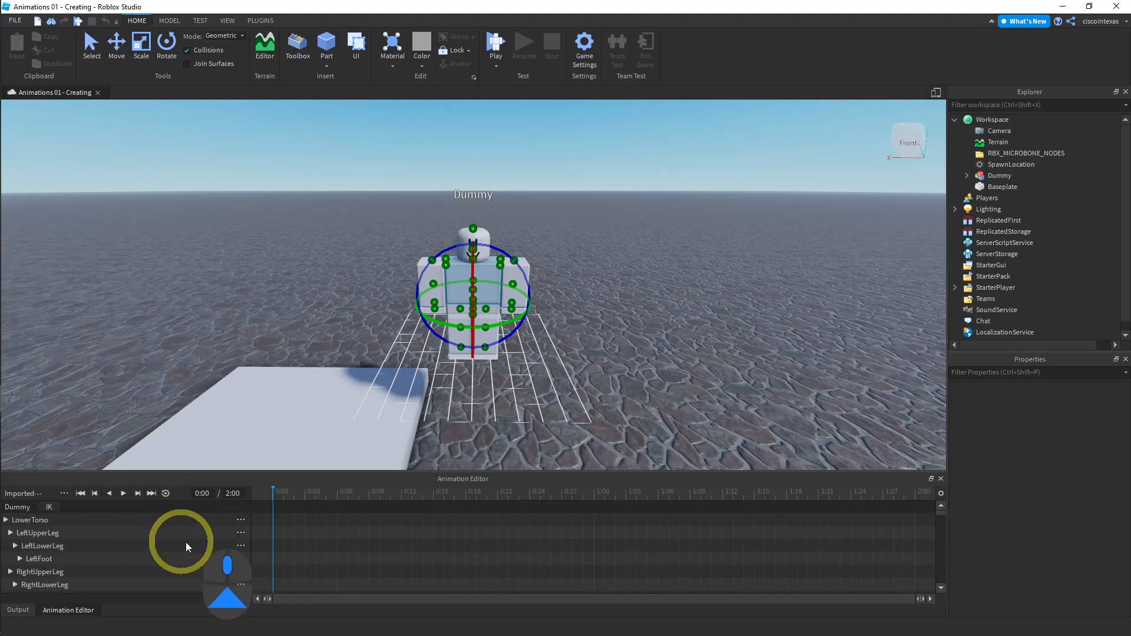
# - Undo the addition of all body-part tracks
pyautogui.hotkey('ctrl', 'z')
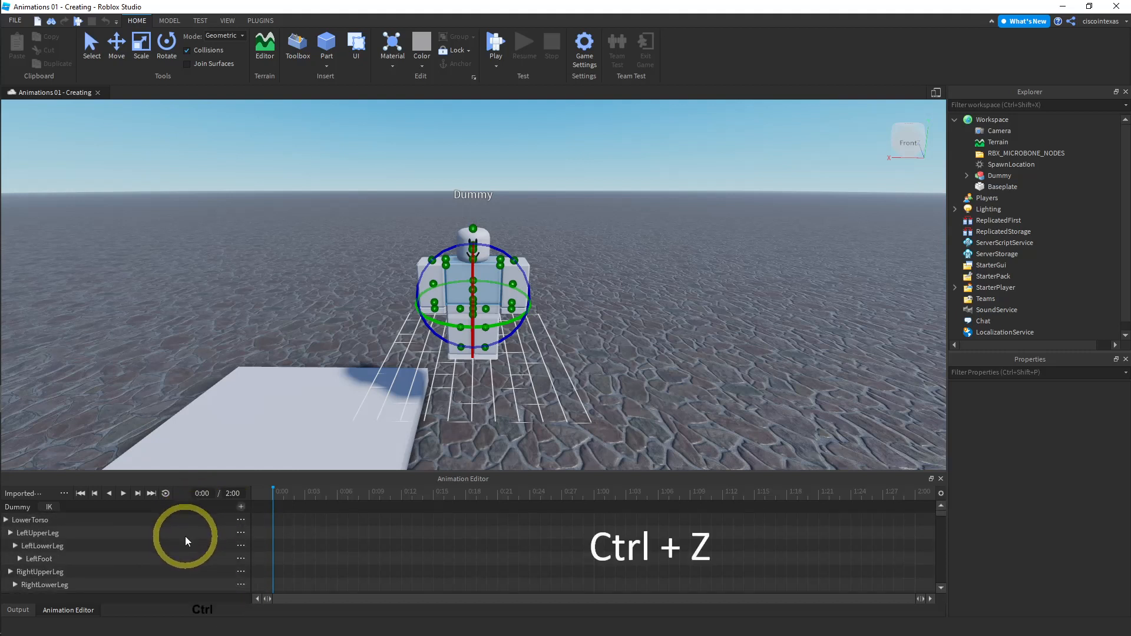
pyautogui.hotkey('ctrl', 'z')
pyautogui.hotkey('ctrl', 'z')
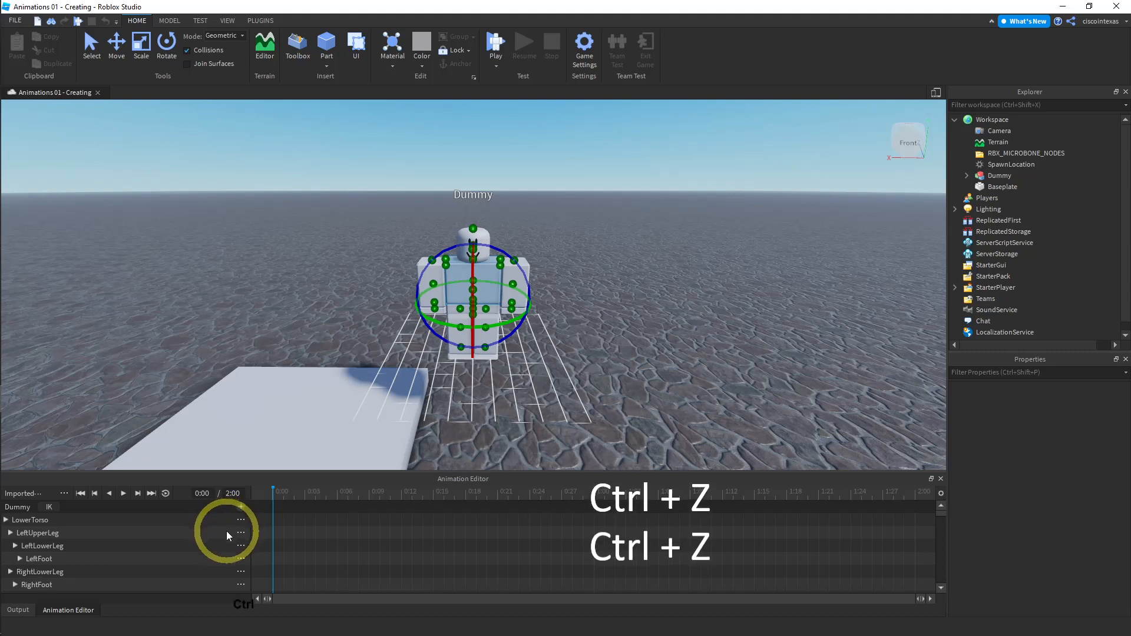
pyautogui.hotkey('ctrl', 'z')
pyautogui.hotkey('ctrl', 'z')
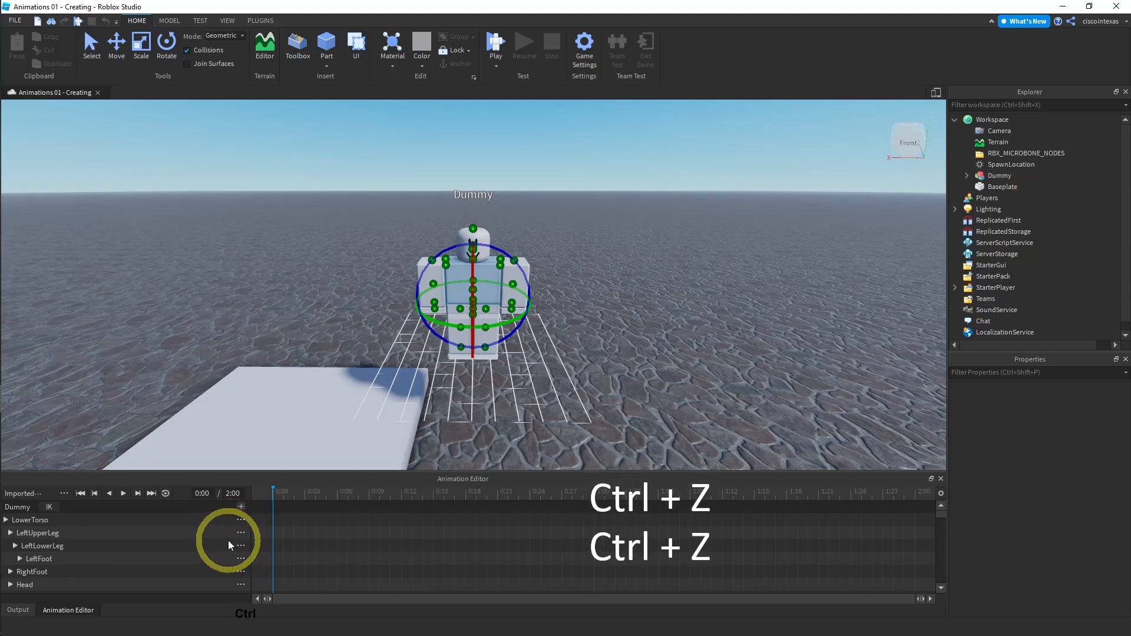
pyautogui.hotkey('ctrl', 'z')
pyautogui.hotkey('ctrl', 'z')
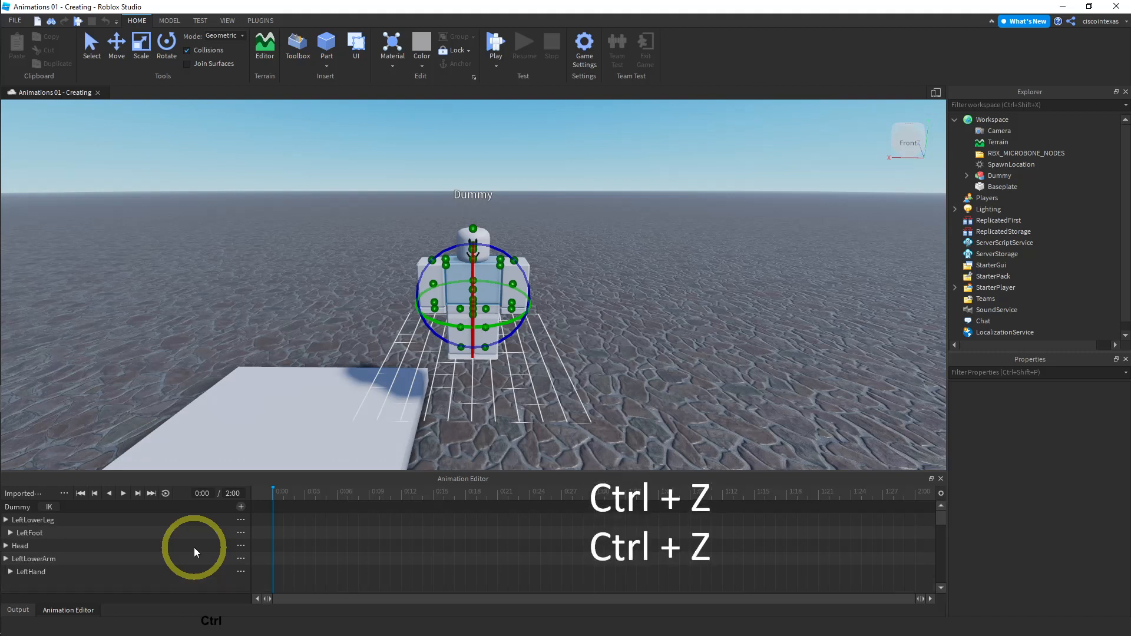
pyautogui.hotkey('ctrl', 'z')
pyautogui.hotkey('ctrl', 'z')
pyautogui.hotkey('ctrl', 'z')
pyautogui.hotkey('ctrl', 'z')
pyautogui.hotkey('ctrl', 'z')
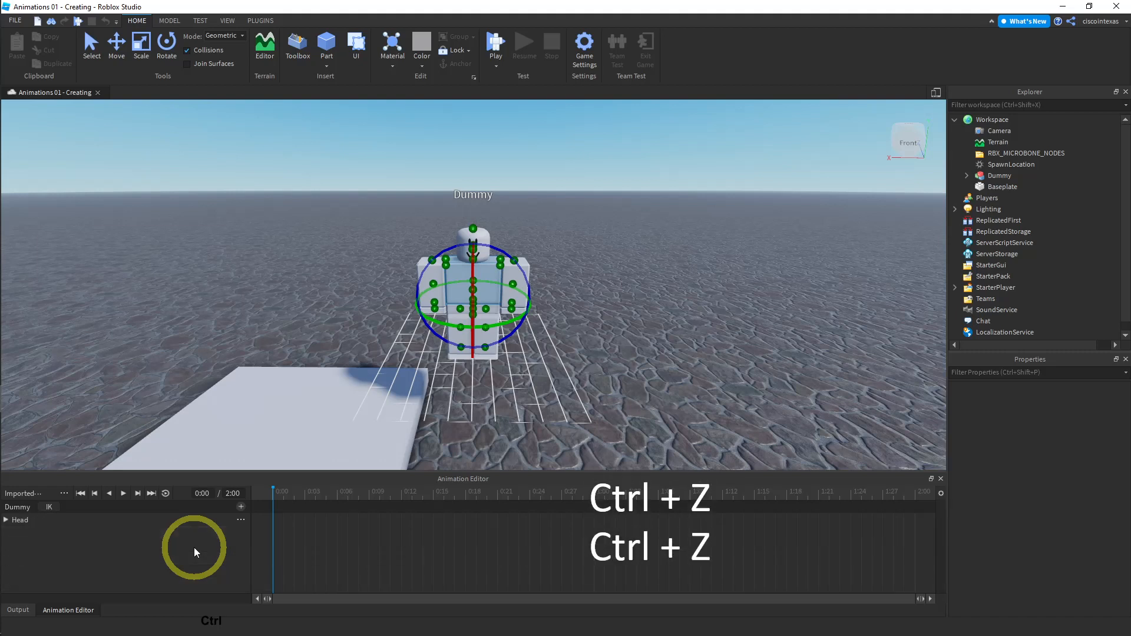
# - Add an UpperTorso track, select it, and expand and collapse its position and rotation rows
pyautogui.click(240, 507)
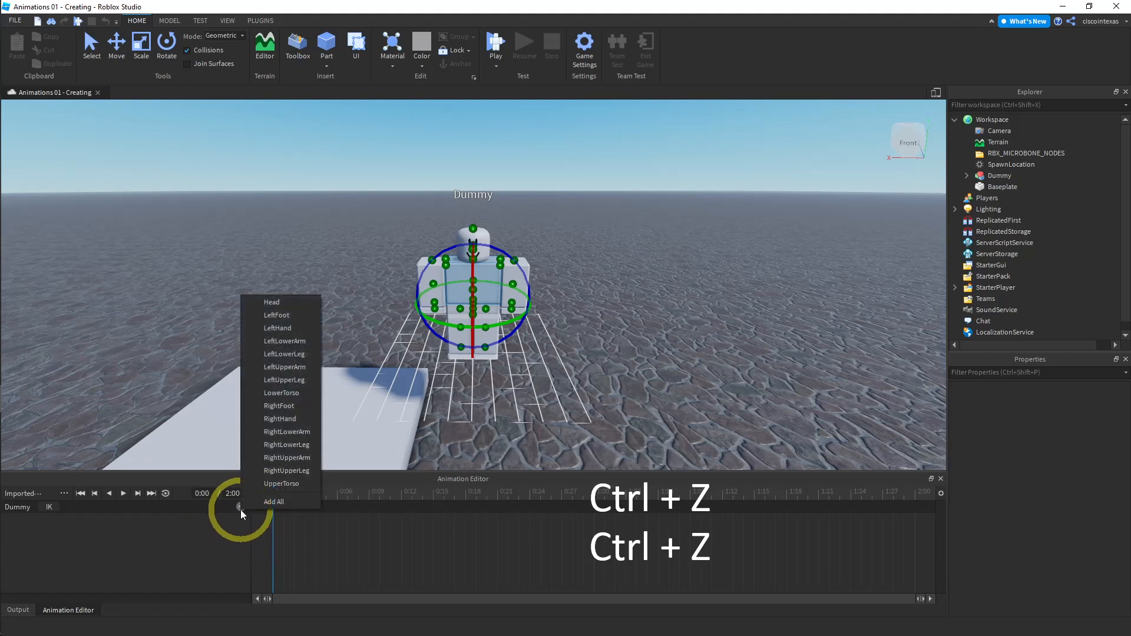
pyautogui.click(277, 484)
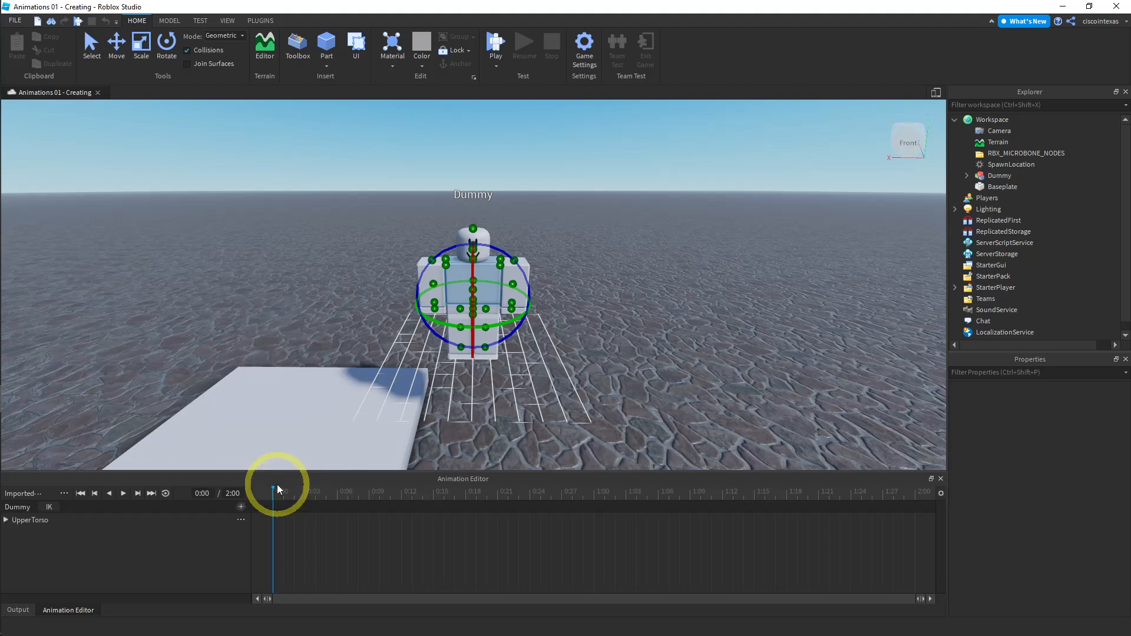
pyautogui.click(34, 520)
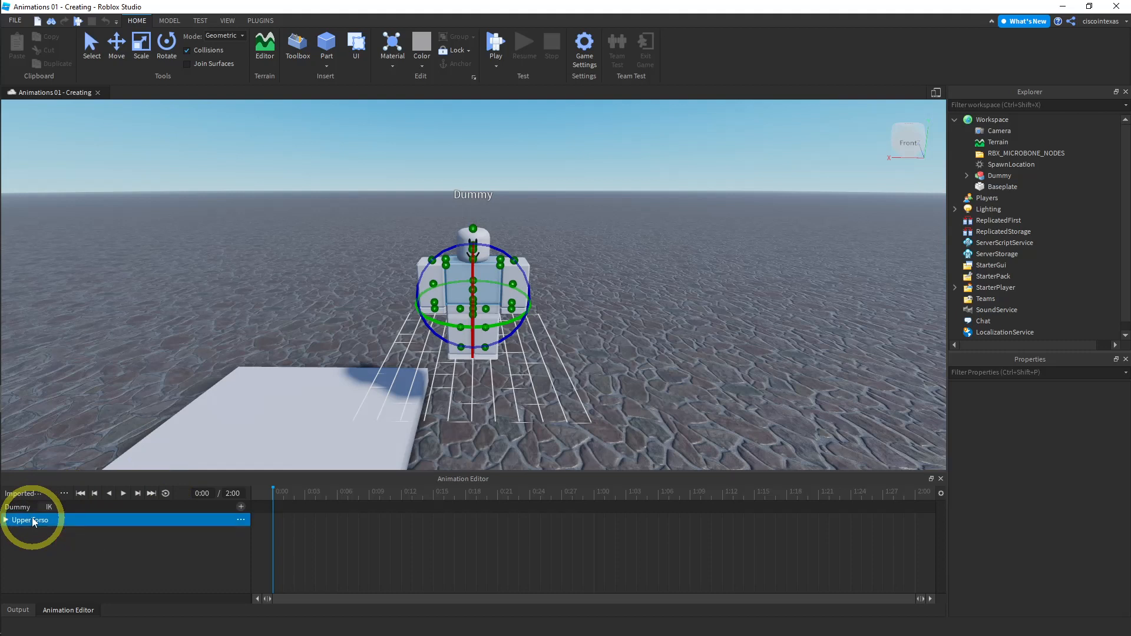
pyautogui.click(6, 521)
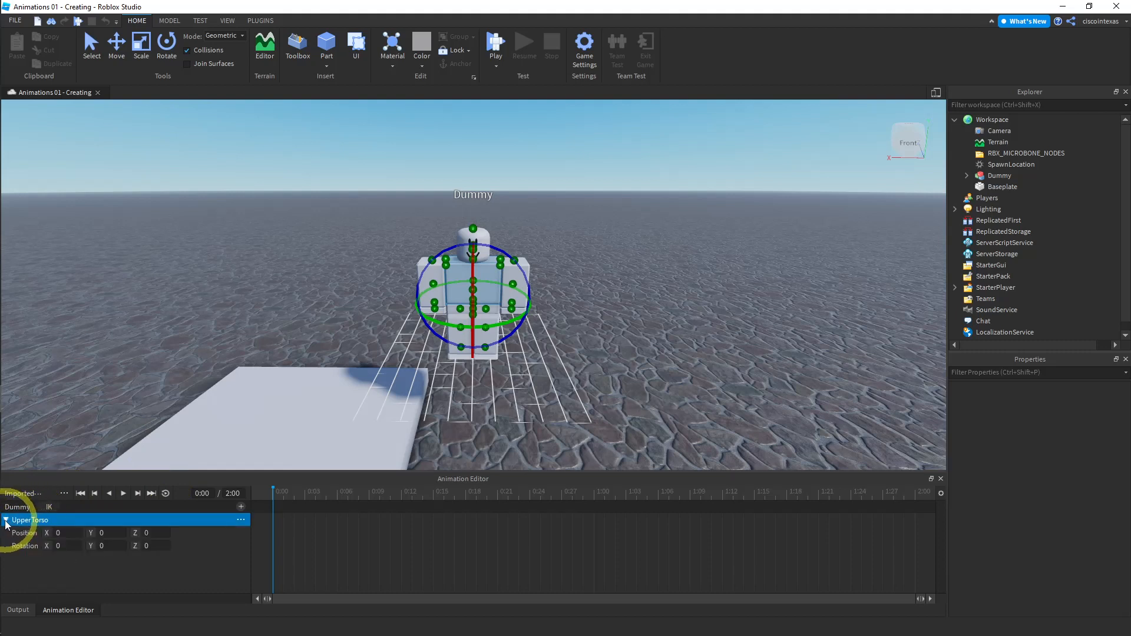
pyautogui.click(6, 520)
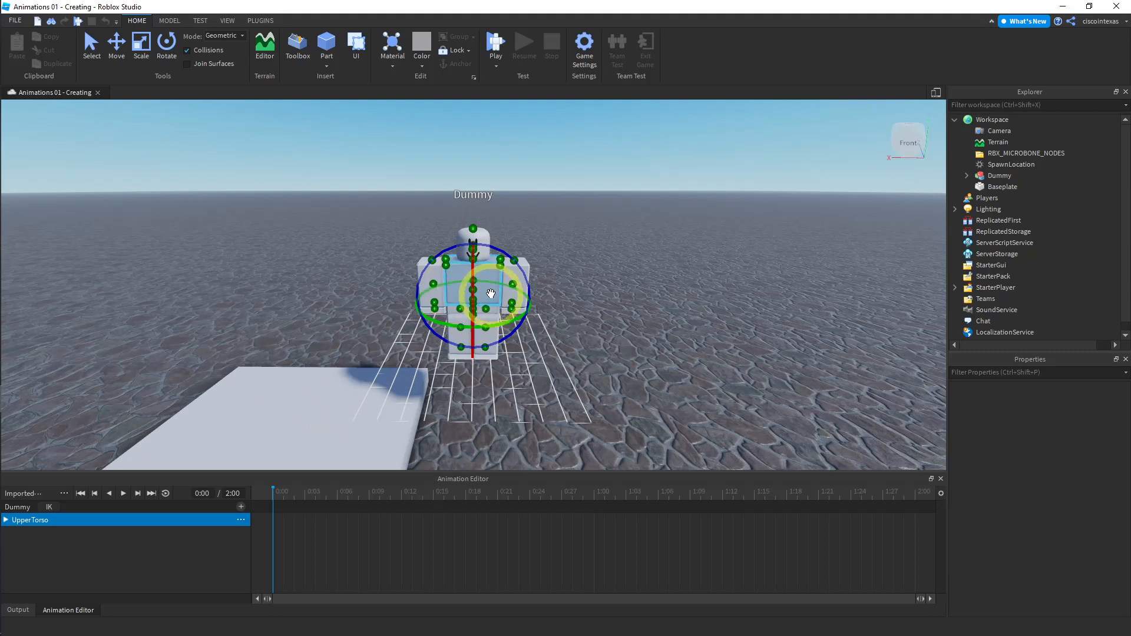
# - Delete the UpperTorso track
pyautogui.click(241, 519)
pyautogui.click(275, 536)
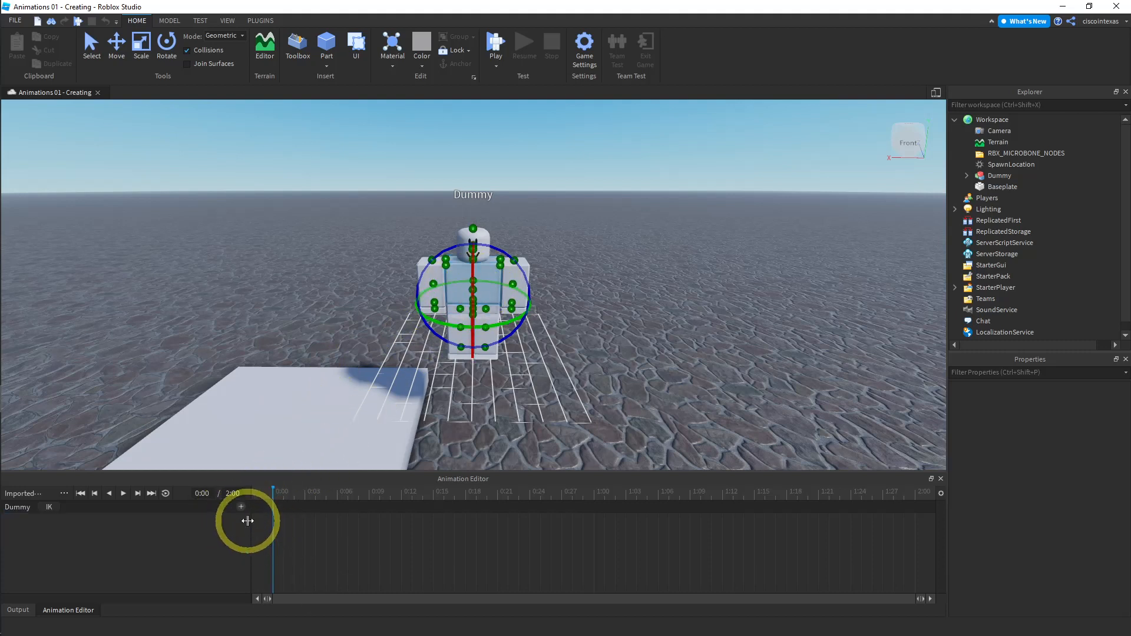
# - Add a LowerTorso track to the animation and select it
pyautogui.click(241, 507)
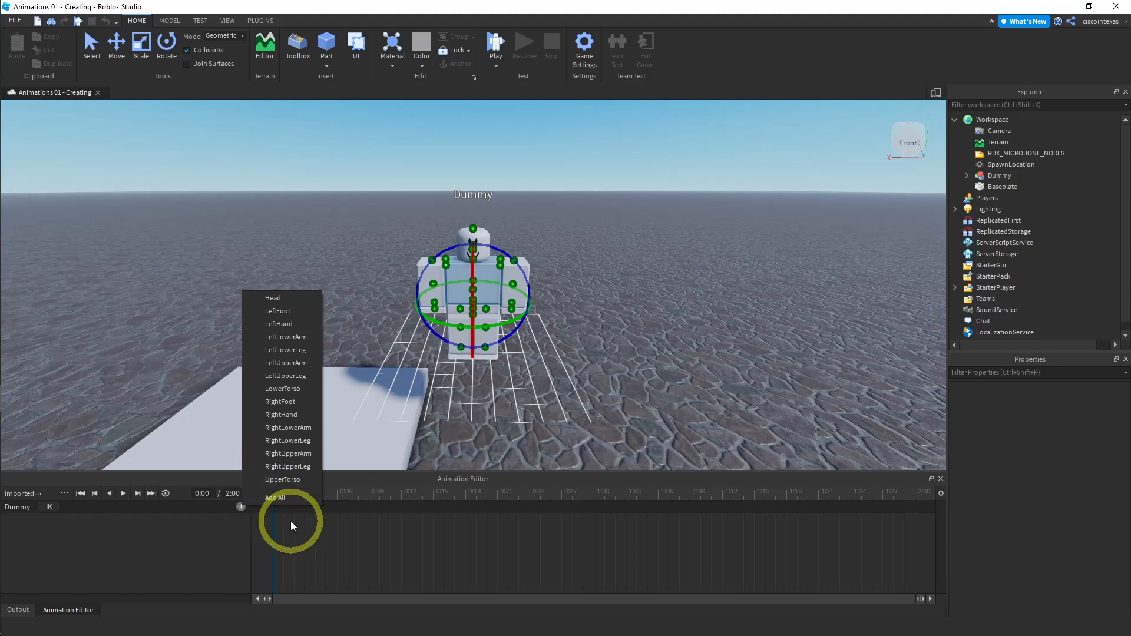
pyautogui.click(282, 389)
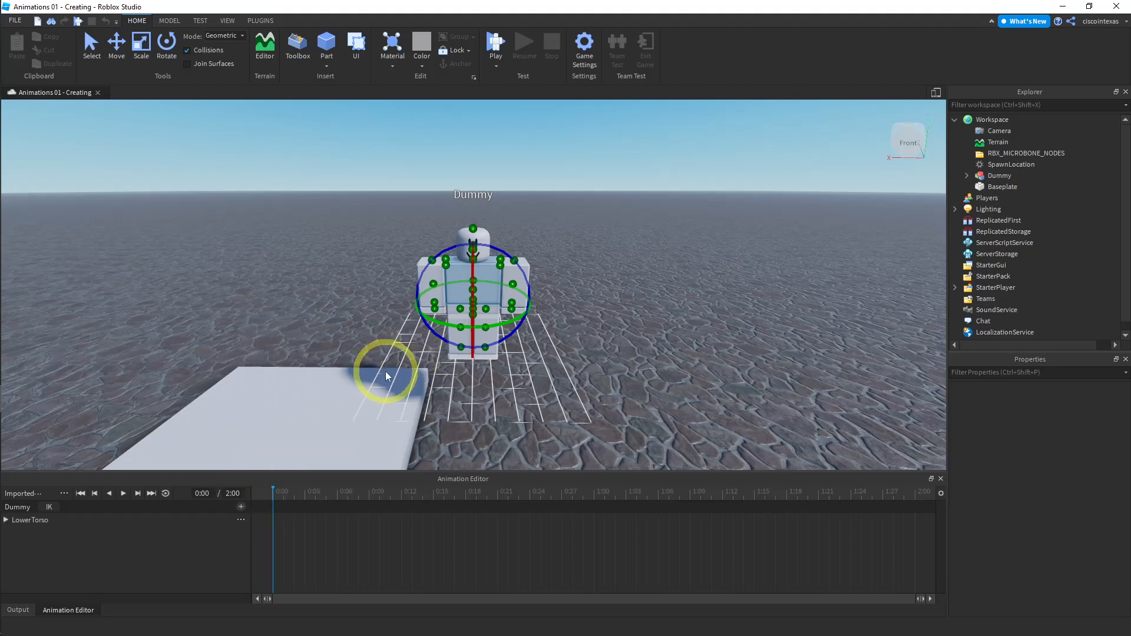
pyautogui.click(41, 521)
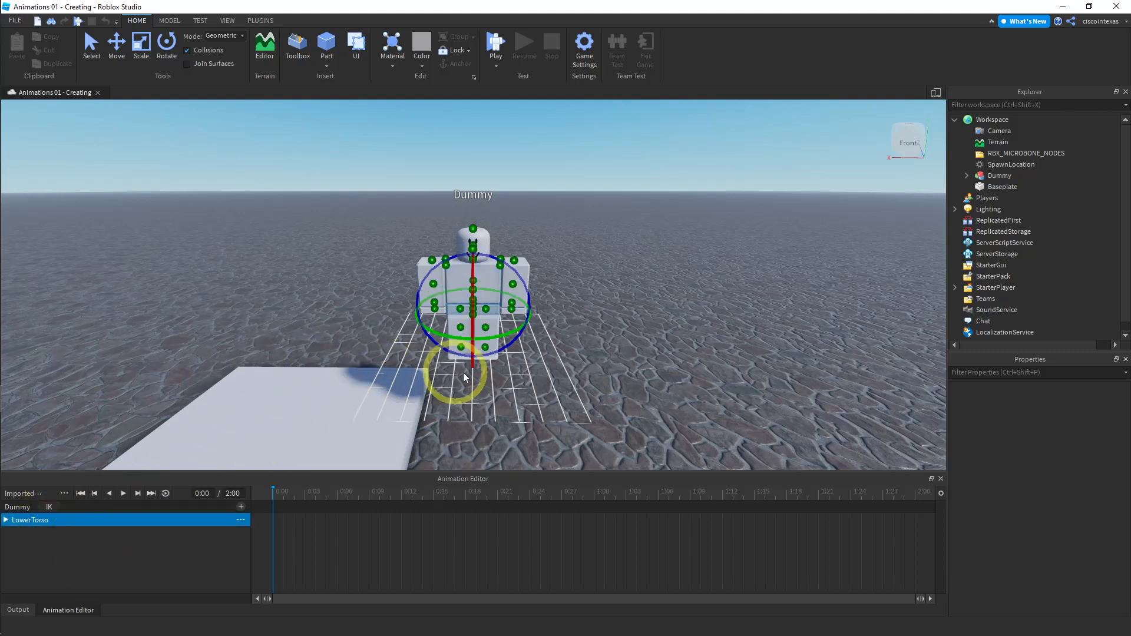
# - Delete the LowerTorso track
pyautogui.click(236, 507)
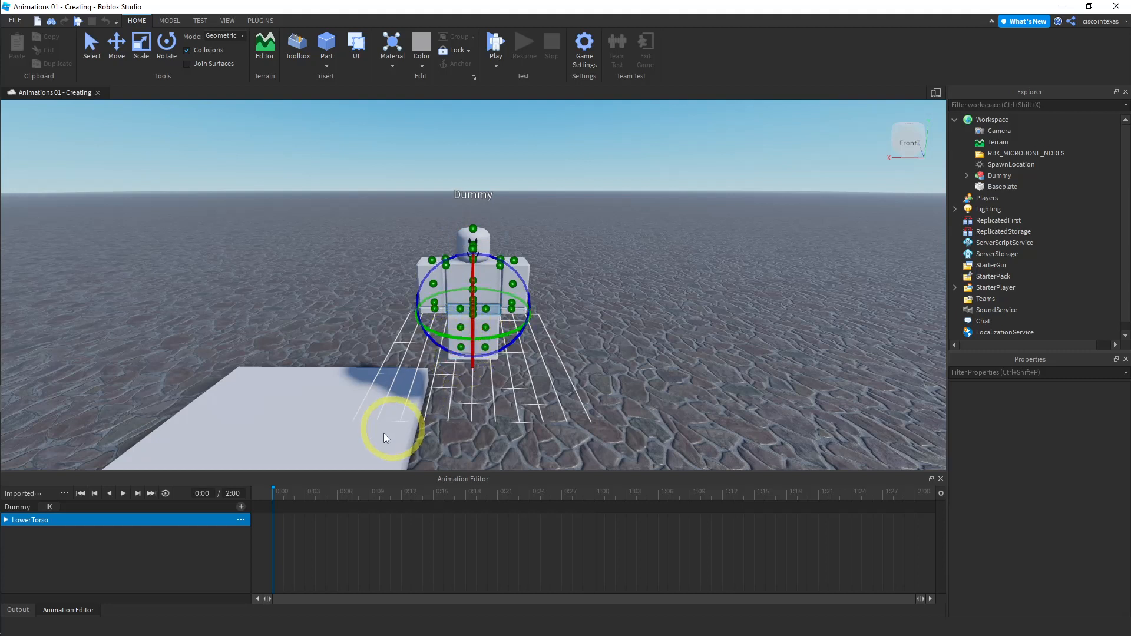
pyautogui.click(241, 520)
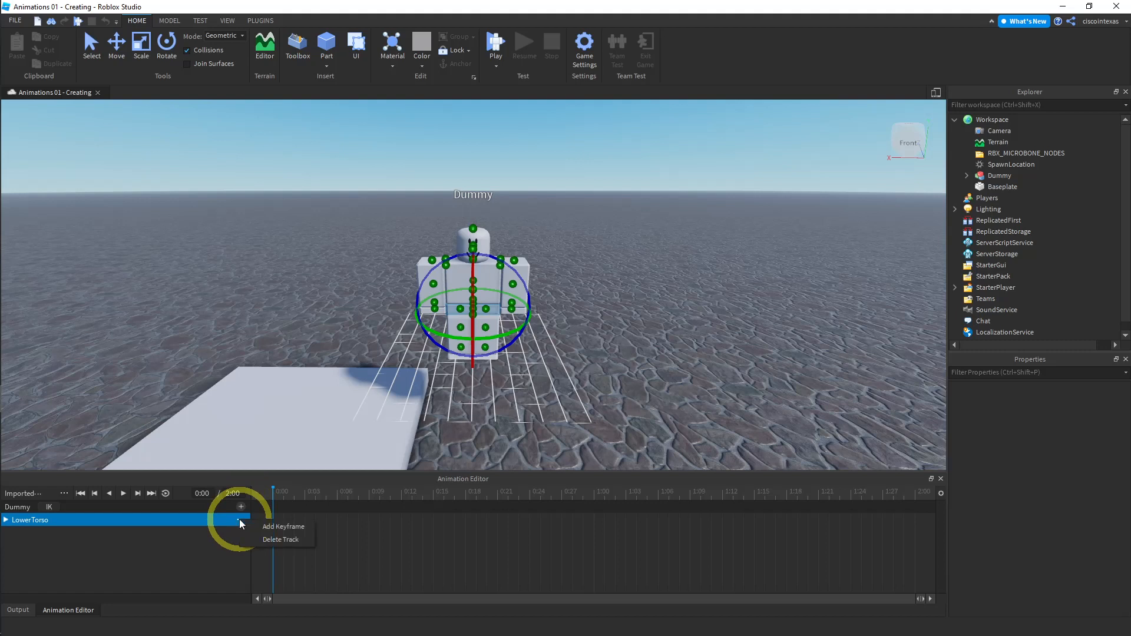
pyautogui.click(270, 538)
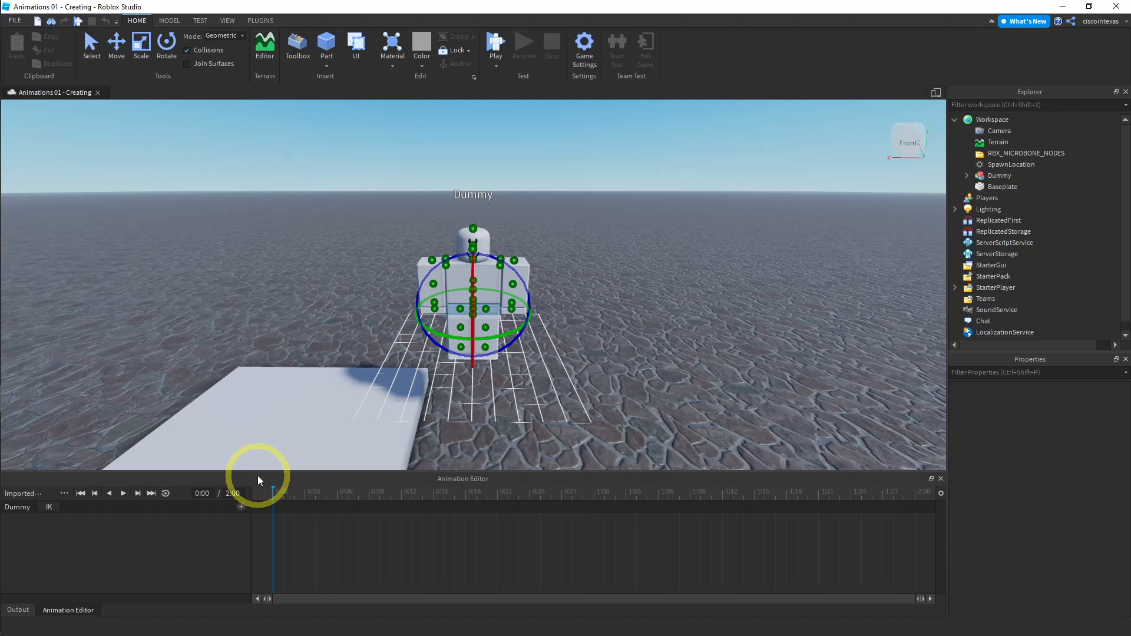
# - Add tracks for all of the dummy's body parts
pyautogui.click(241, 507)
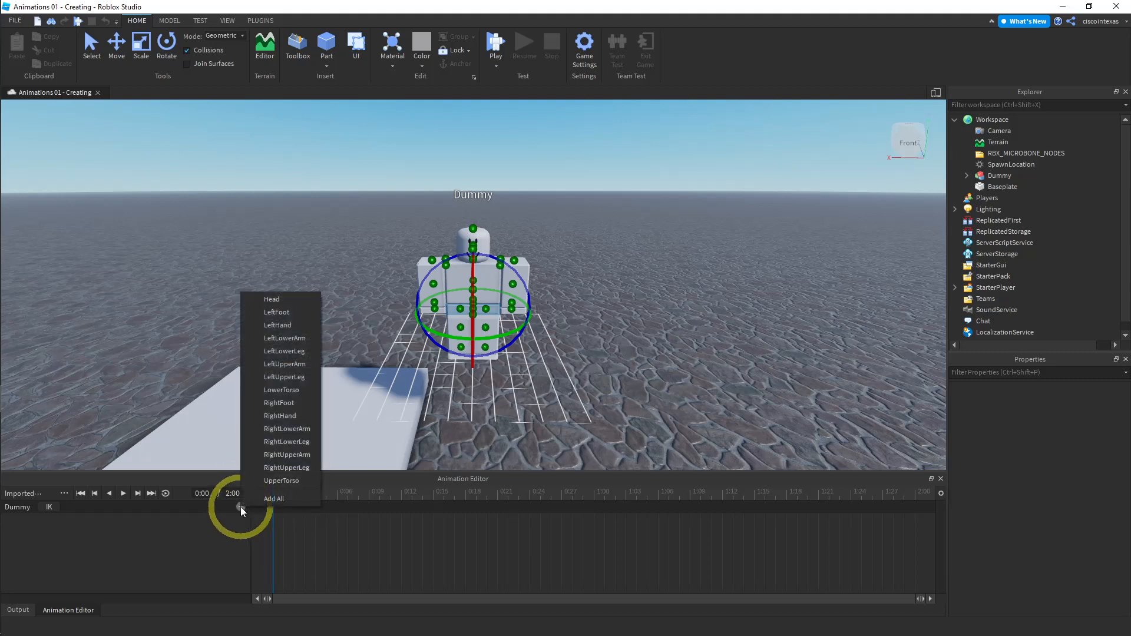
pyautogui.click(257, 499)
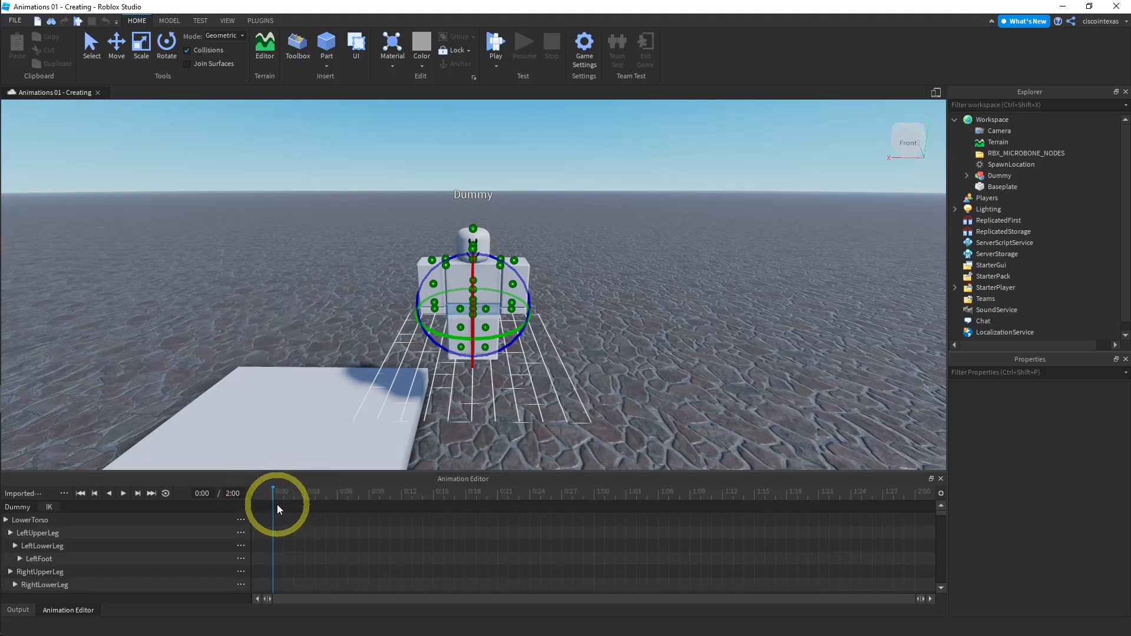
# - Add keyframes for all tracks at 0:00 and at 0:11
pyautogui.rightClick(274, 508)
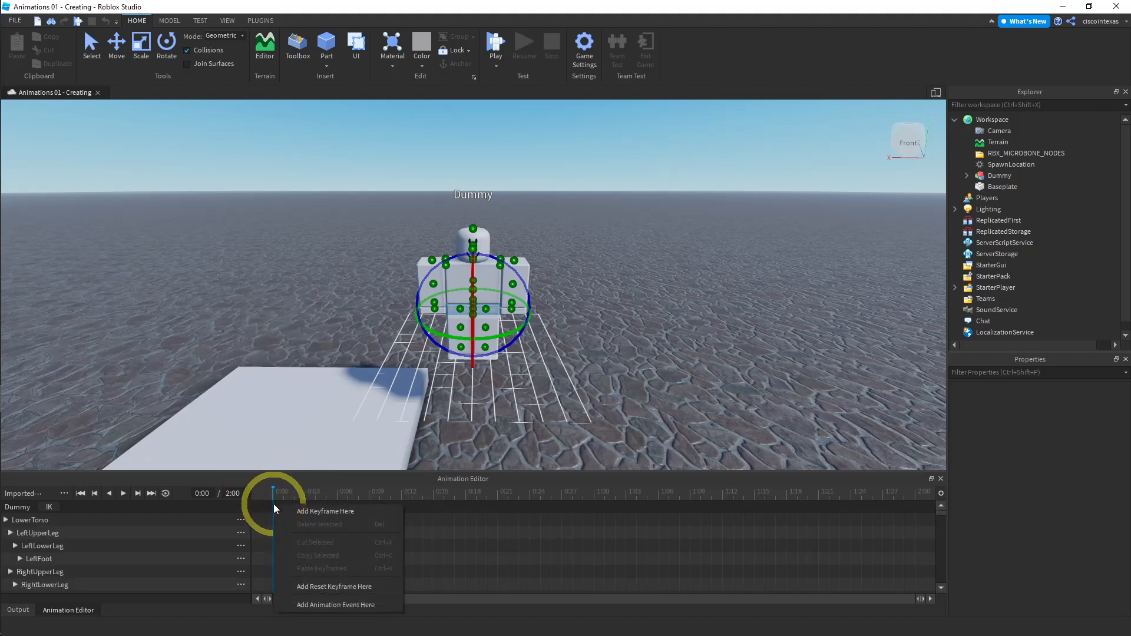
pyautogui.click(313, 511)
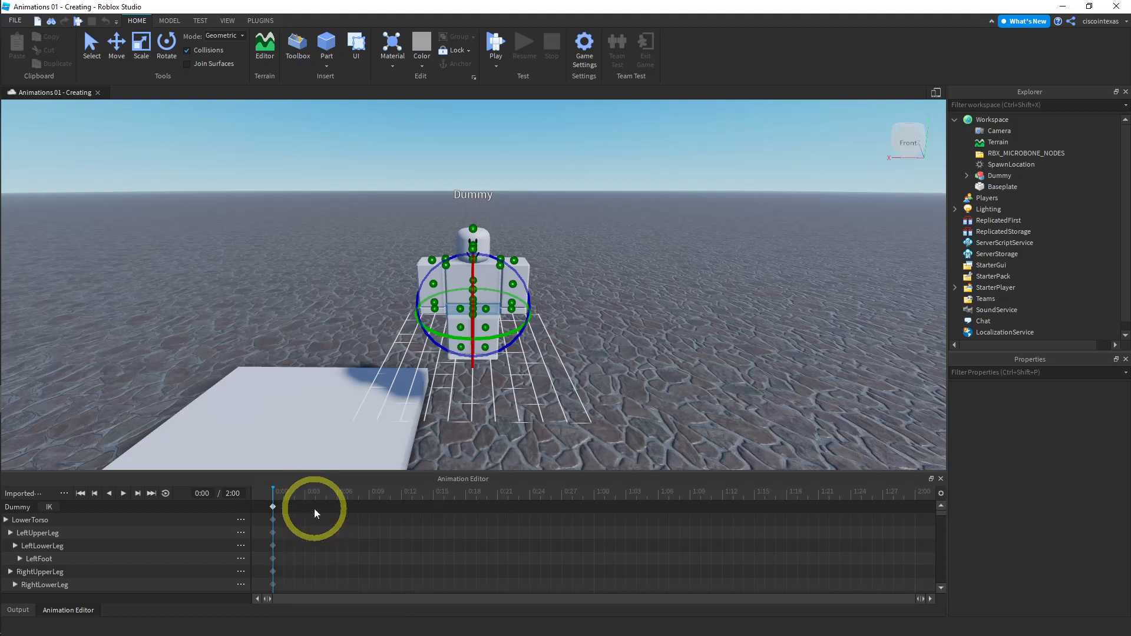
pyautogui.click(389, 498)
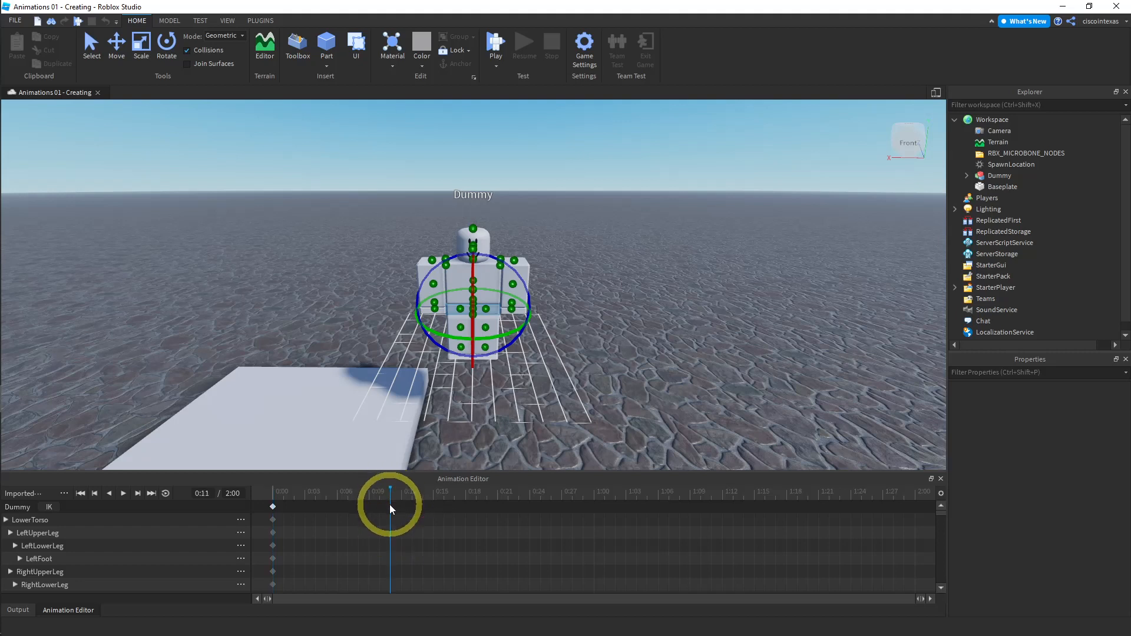
pyautogui.rightClick(390, 505)
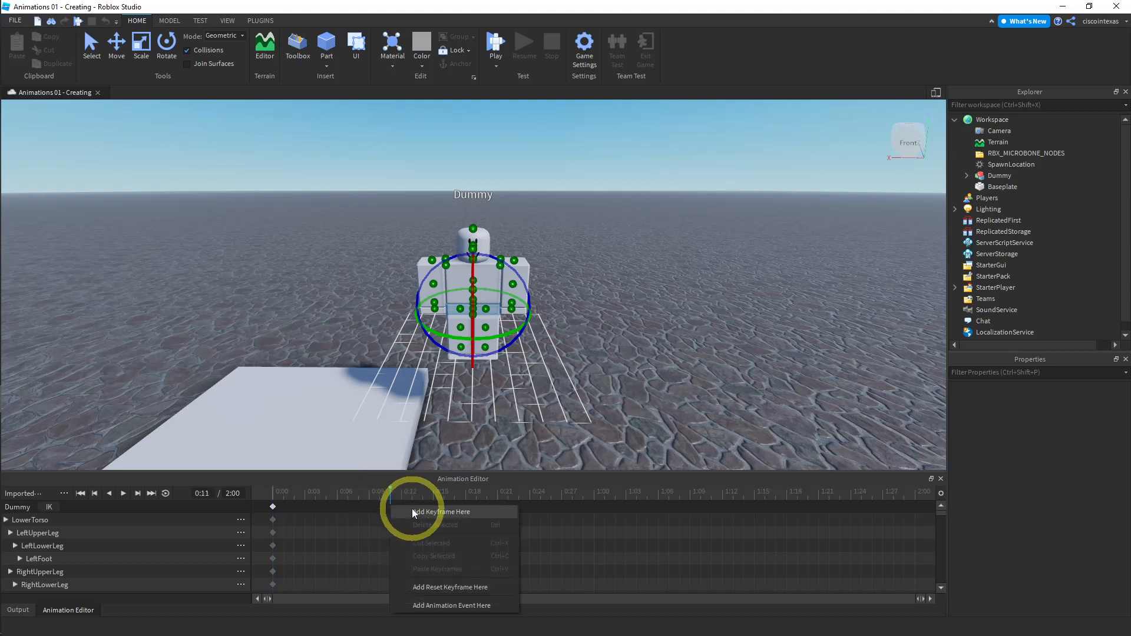
pyautogui.click(415, 513)
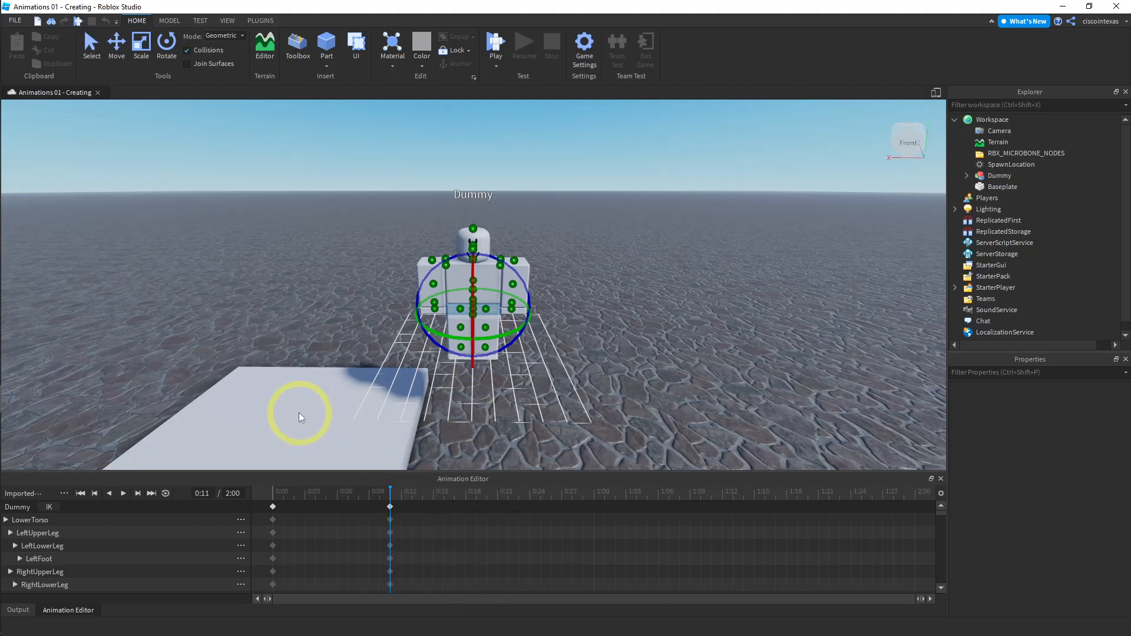
# - Select the UpperTorso track, move the upper torso upward with the Move tool, and undo the move
pyautogui.click(31, 522)
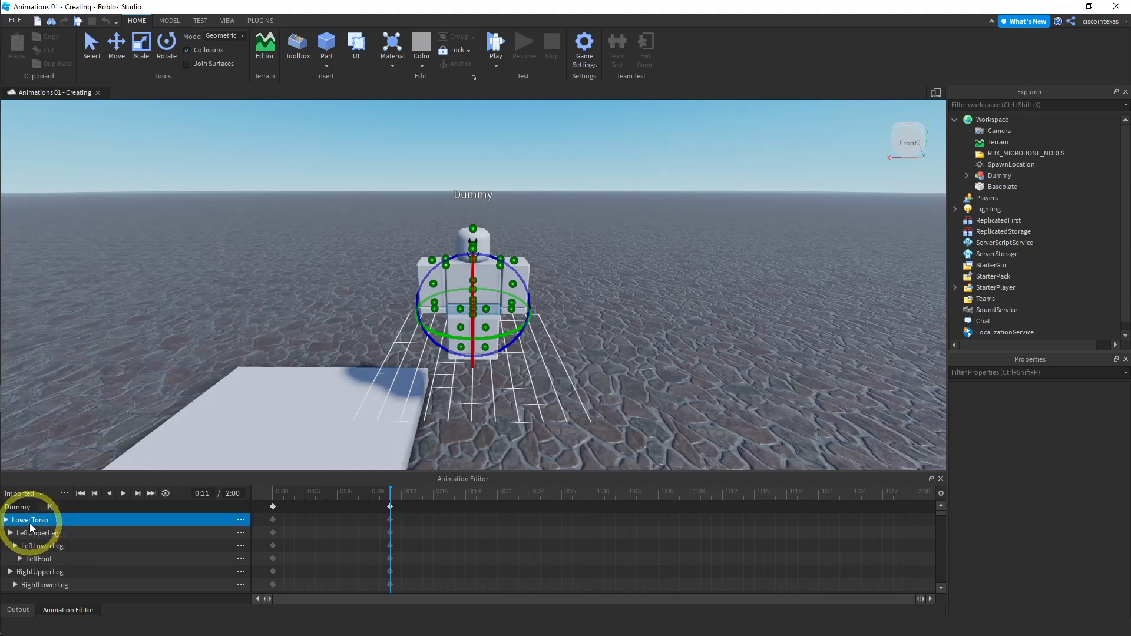
pyautogui.scroll(-2, 66, 555)
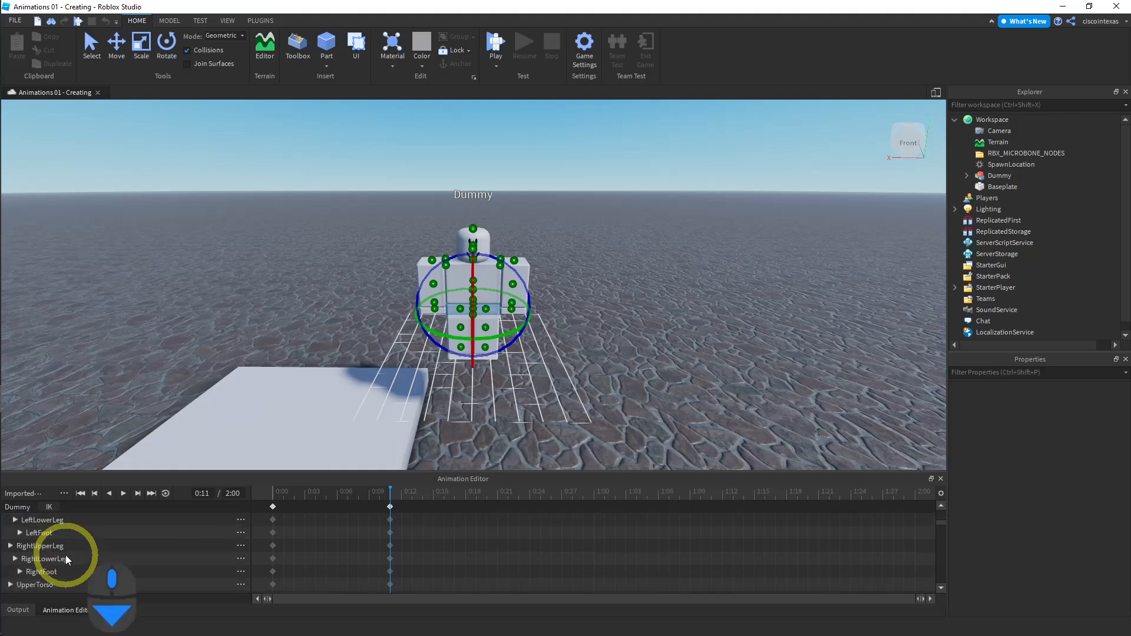
pyautogui.scroll(-1, 65, 555)
pyautogui.click(45, 572)
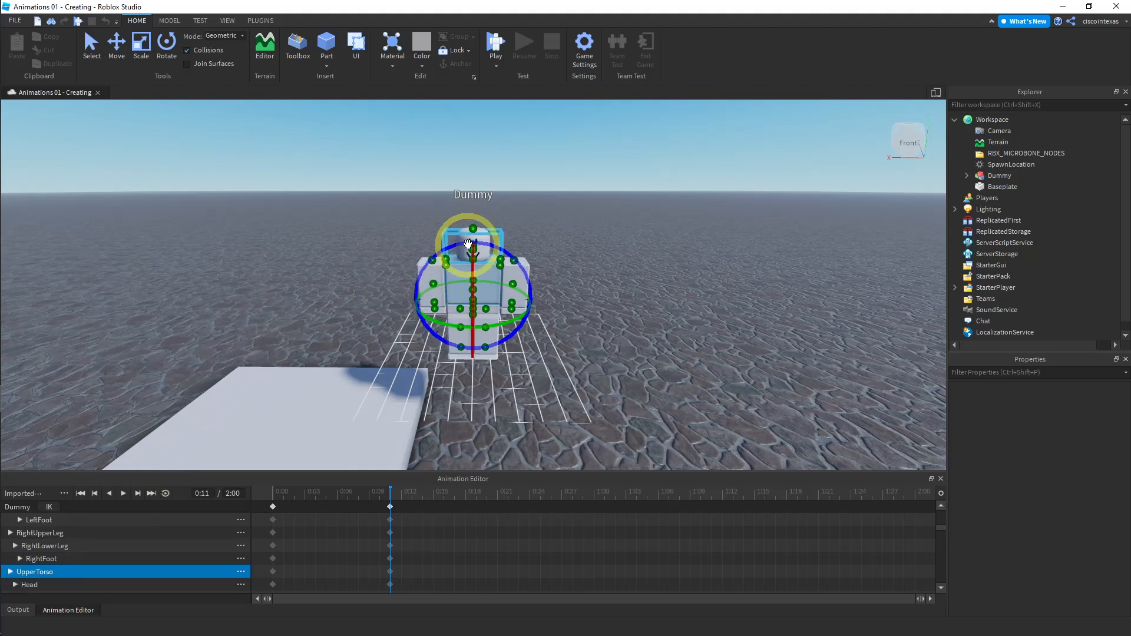
pyautogui.click(117, 41)
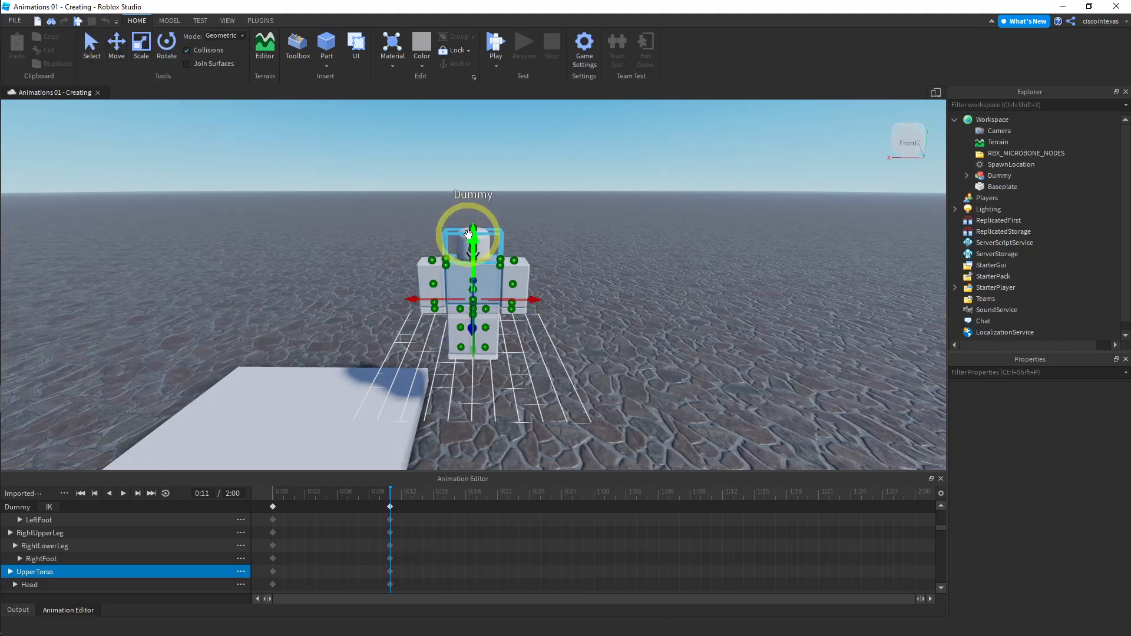
pyautogui.moveTo(472, 243); pyautogui.dragTo(472, 196)
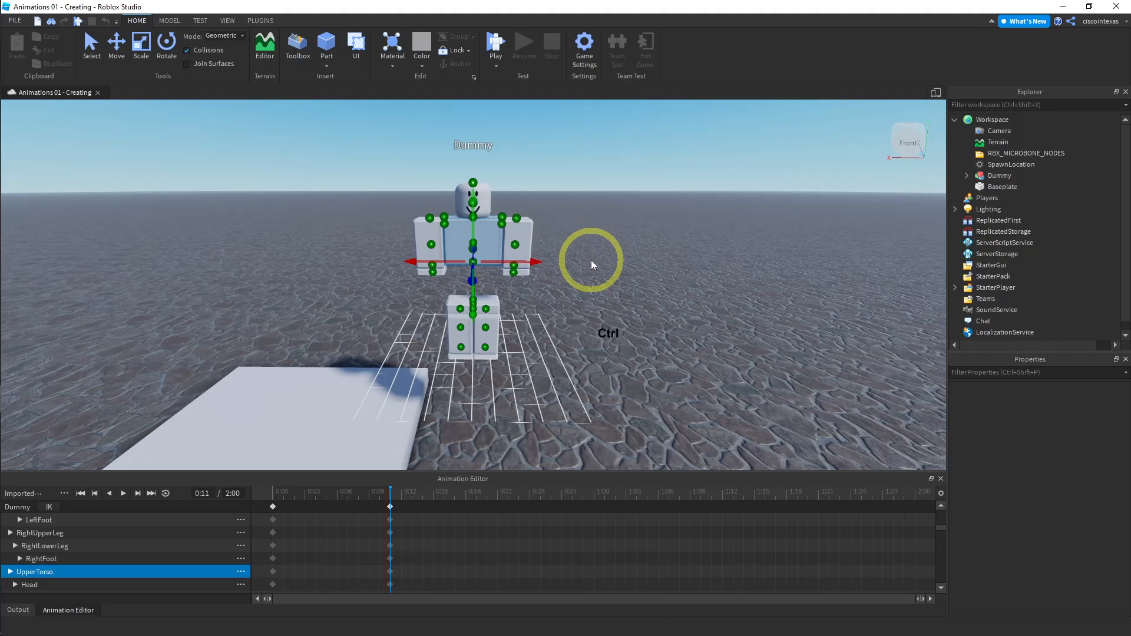
pyautogui.hotkey('ctrl', 'z')
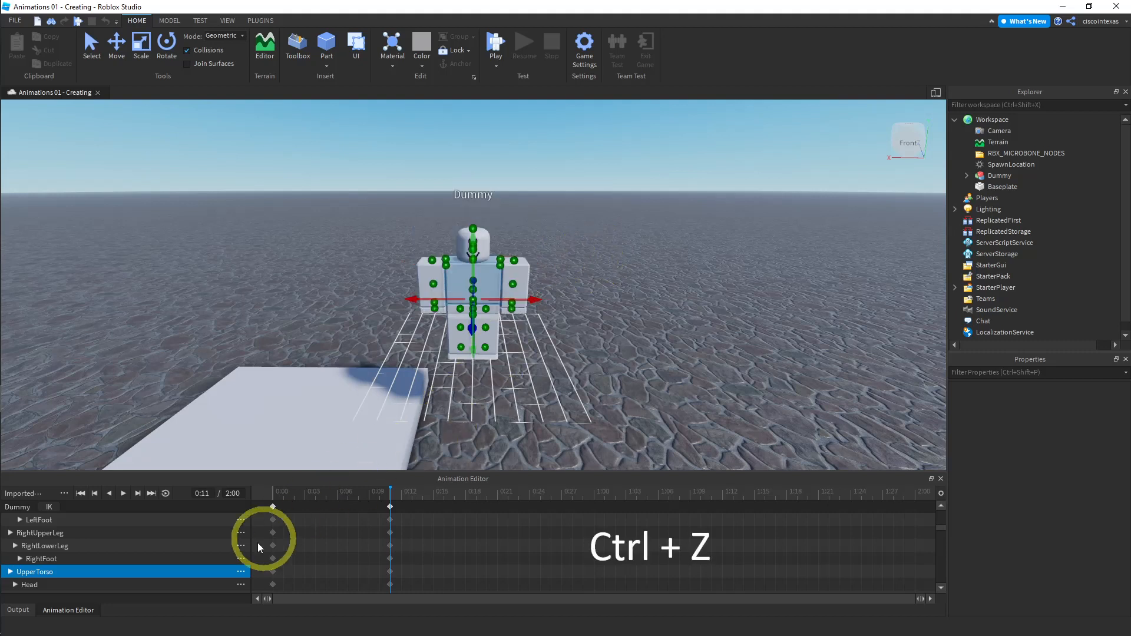
# - Select the LowerTorso track and try rotating the lower torso with the Rotate tool
pyautogui.scroll(4, 186, 544)
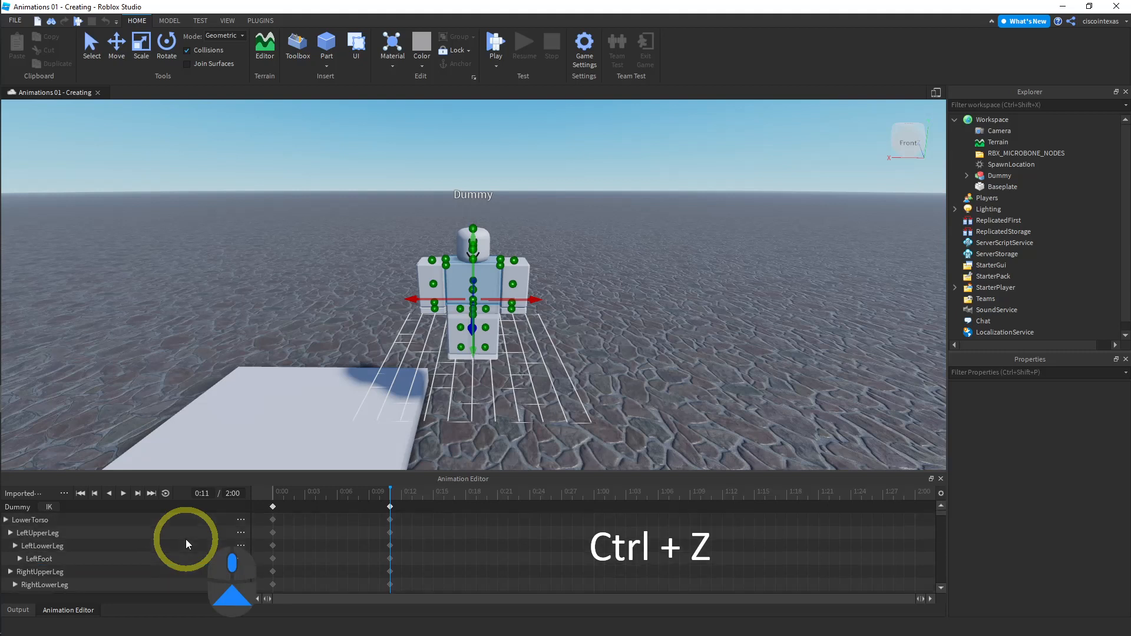
pyautogui.click(42, 520)
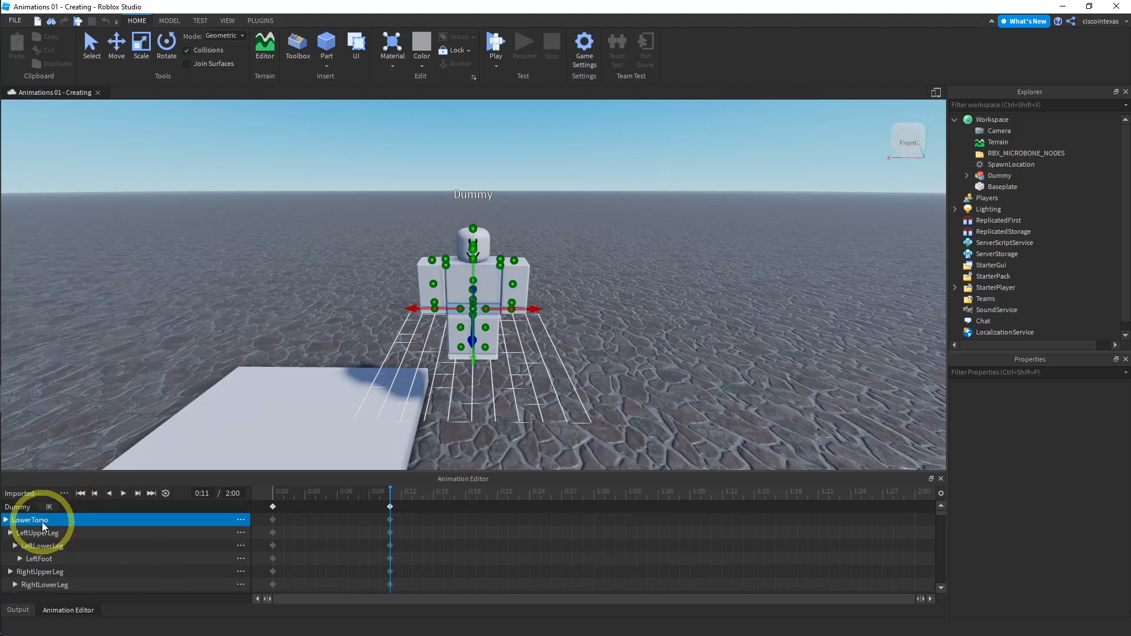
pyautogui.click(167, 42)
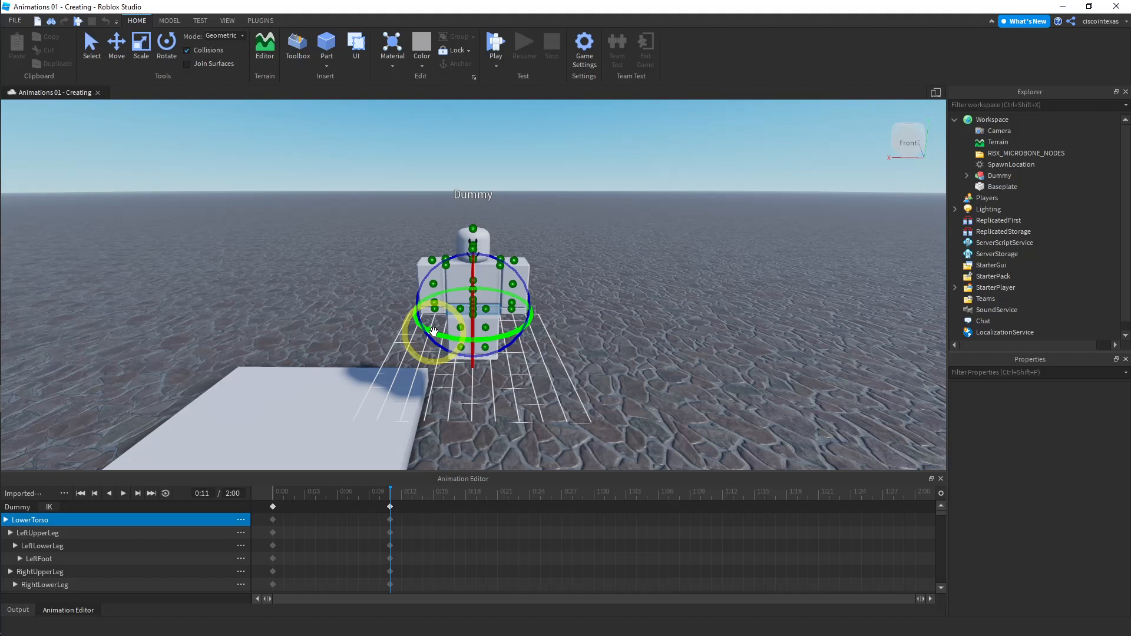
pyautogui.moveTo(434, 332); pyautogui.dragTo(501, 328)
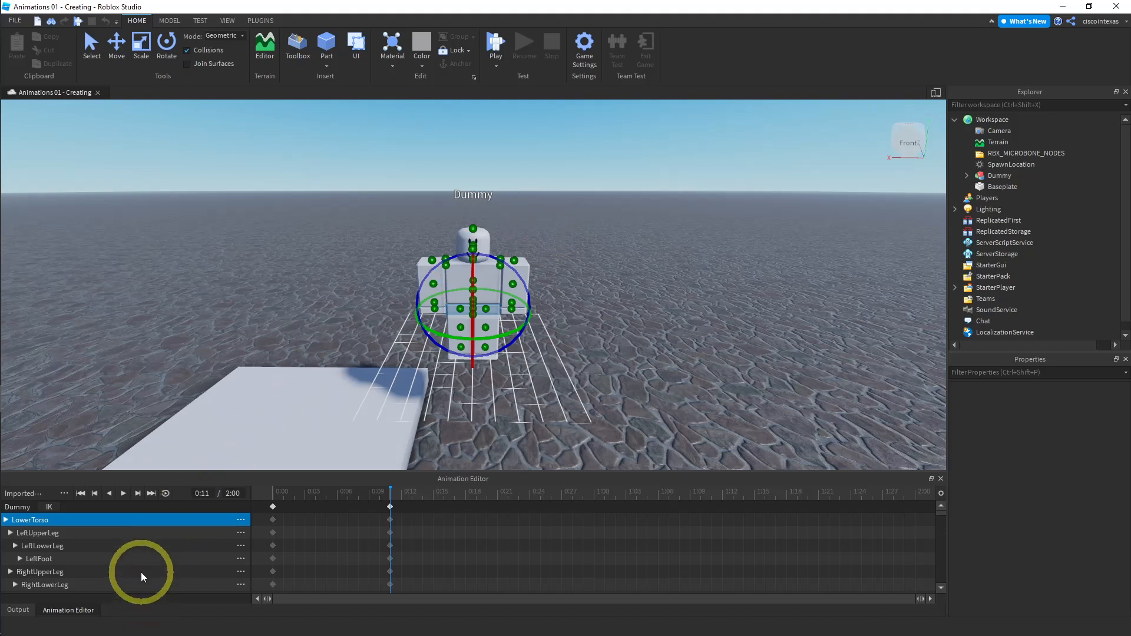
# - Select the UpperTorso track and try rotating the upper torso
pyautogui.scroll(-1, 140, 572)
pyautogui.scroll(-1, 126, 572)
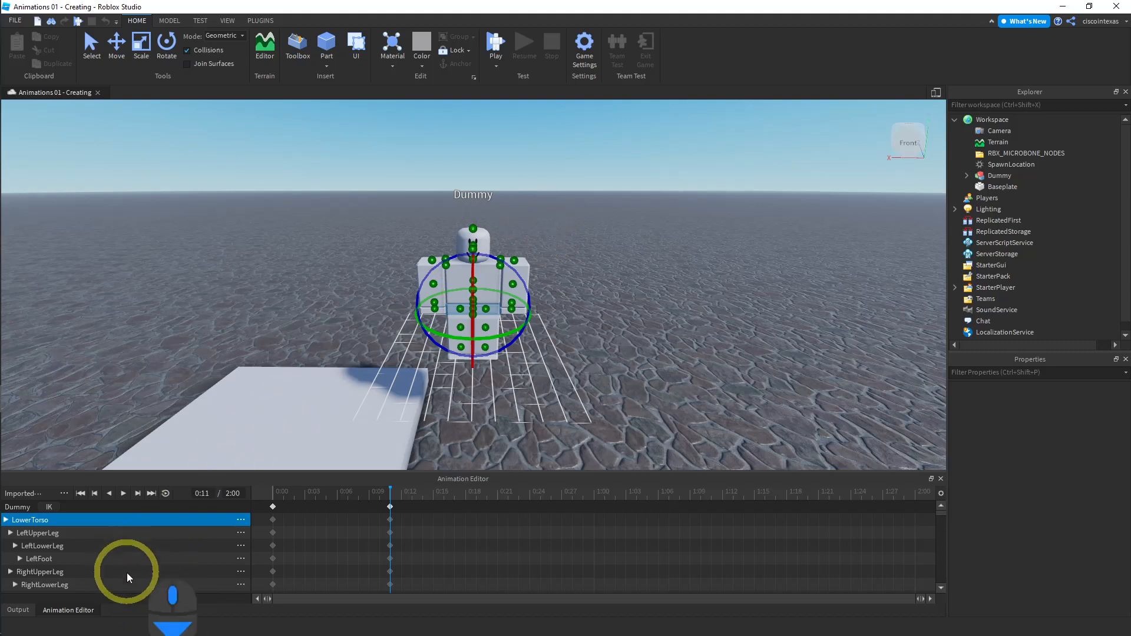
pyautogui.scroll(-1, 126, 572)
pyautogui.scroll(-3, 126, 563)
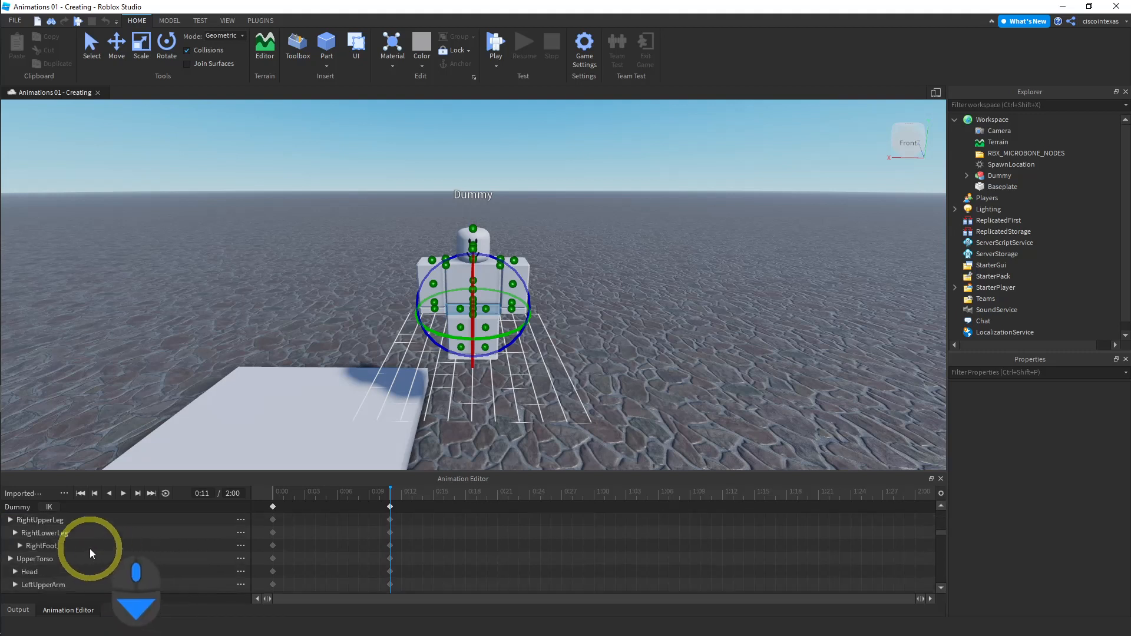
pyautogui.click(47, 559)
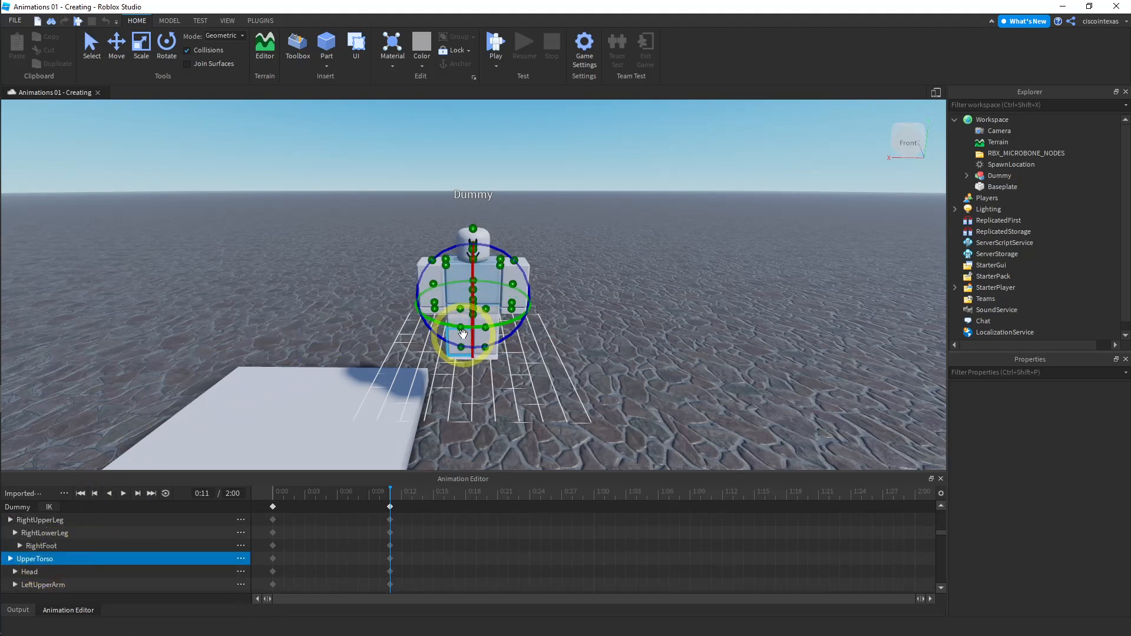
pyautogui.moveTo(462, 334); pyautogui.dragTo(454, 306)
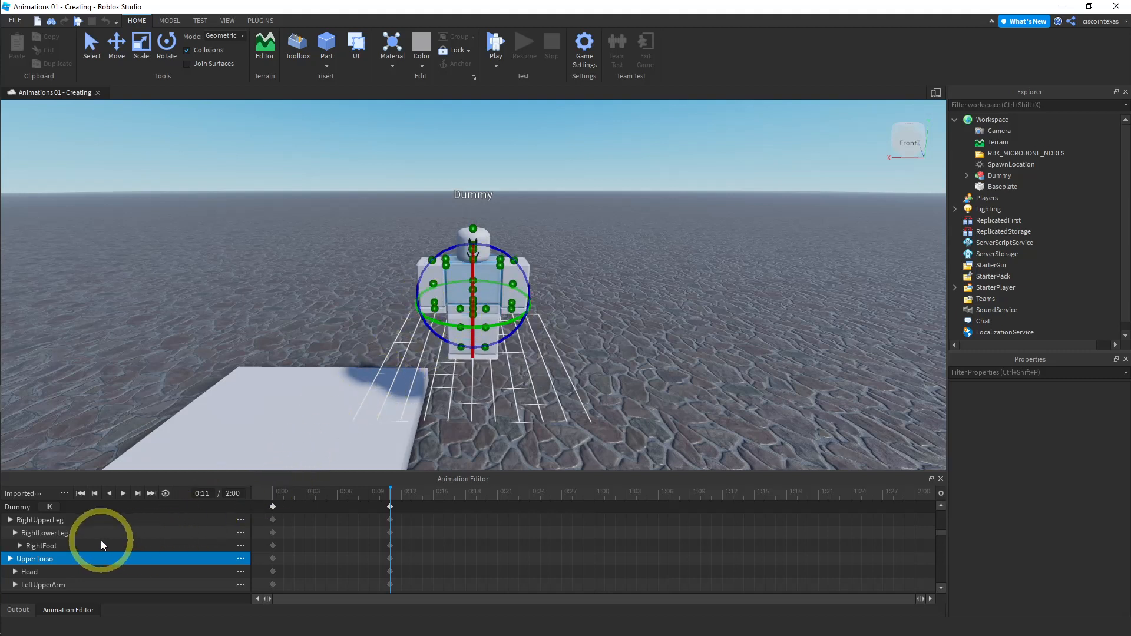
# - Reselect the LowerTorso track and try rotating the lower torso again
pyautogui.scroll(4, 101, 540)
pyautogui.click(42, 520)
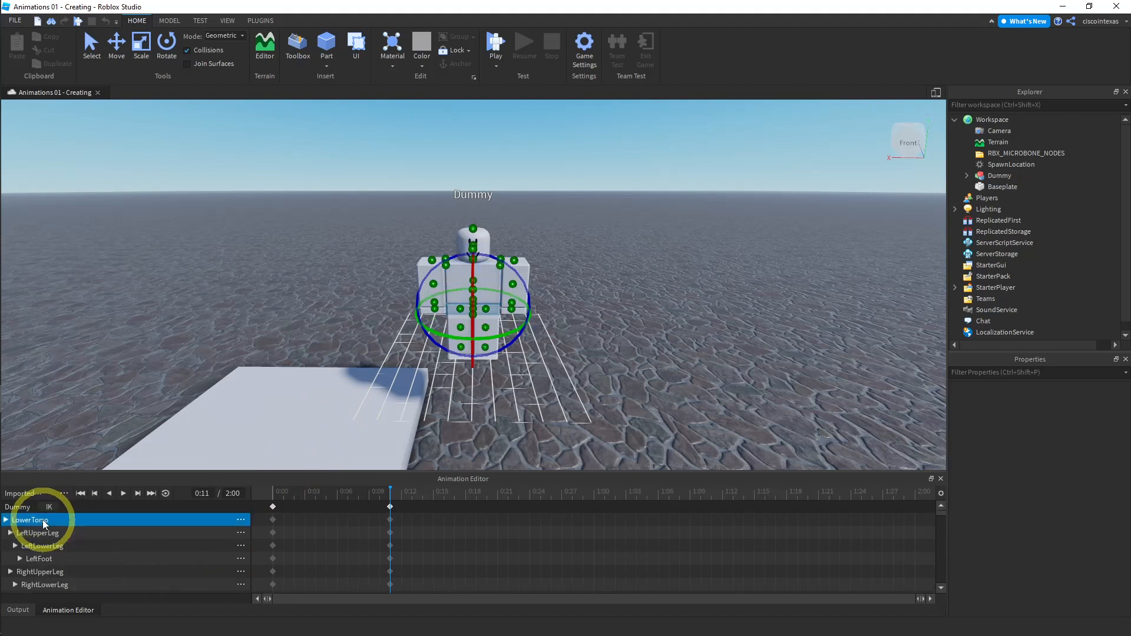
pyautogui.moveTo(431, 333); pyautogui.dragTo(355, 369)
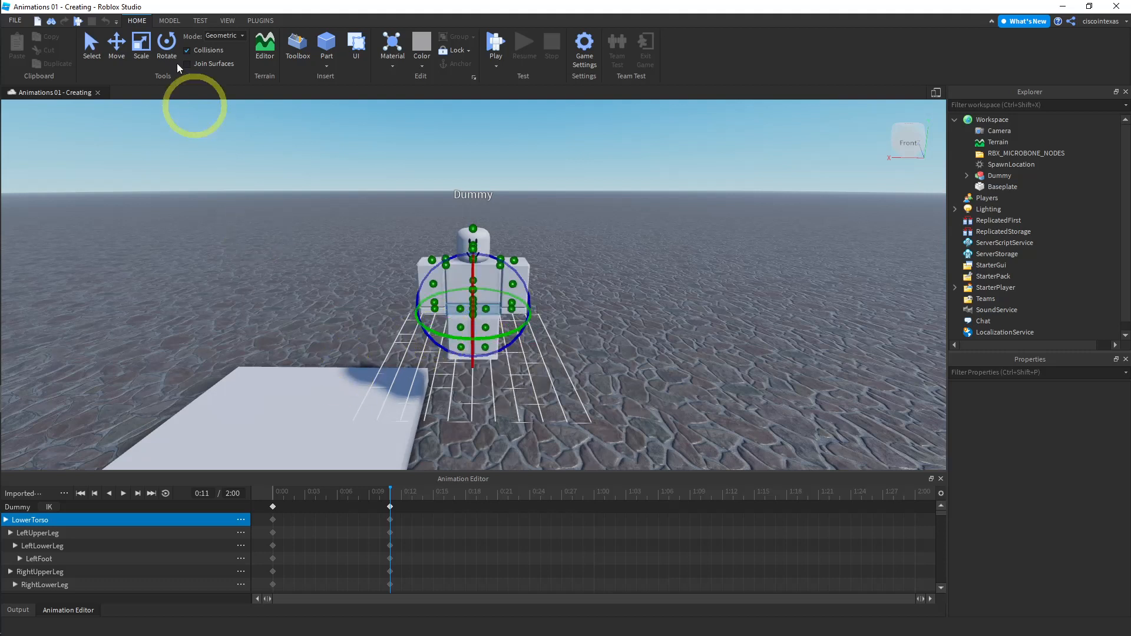
# - Move the lower torso upward with the Move tool, lifting the whole dummy, and undo the move
pyautogui.click(116, 45)
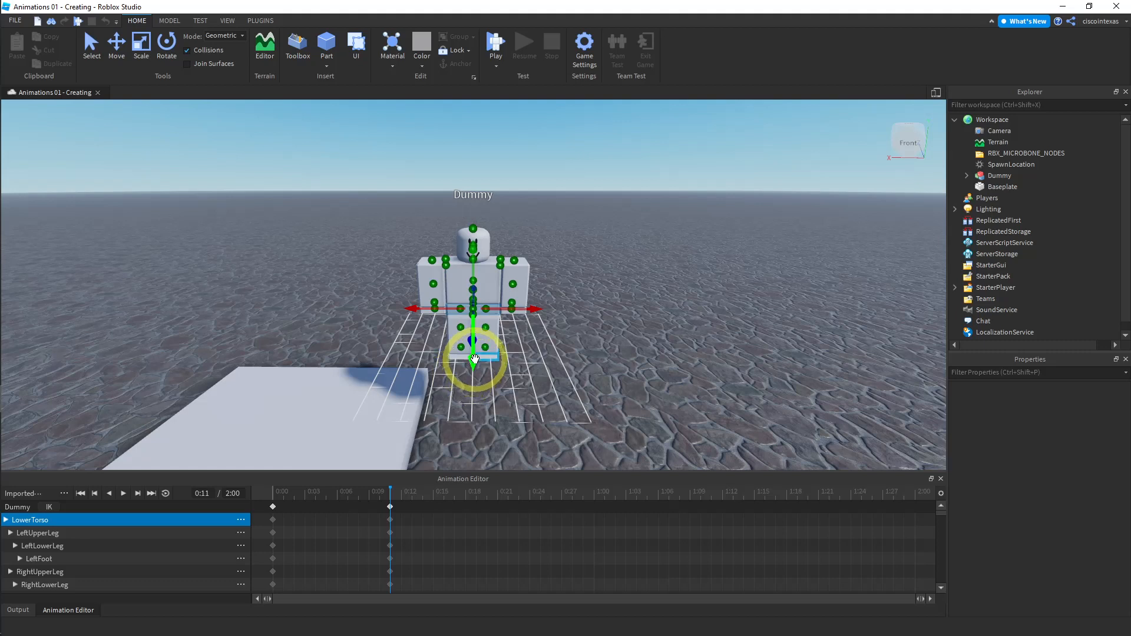
pyautogui.moveTo(475, 358); pyautogui.dragTo(644, 307)
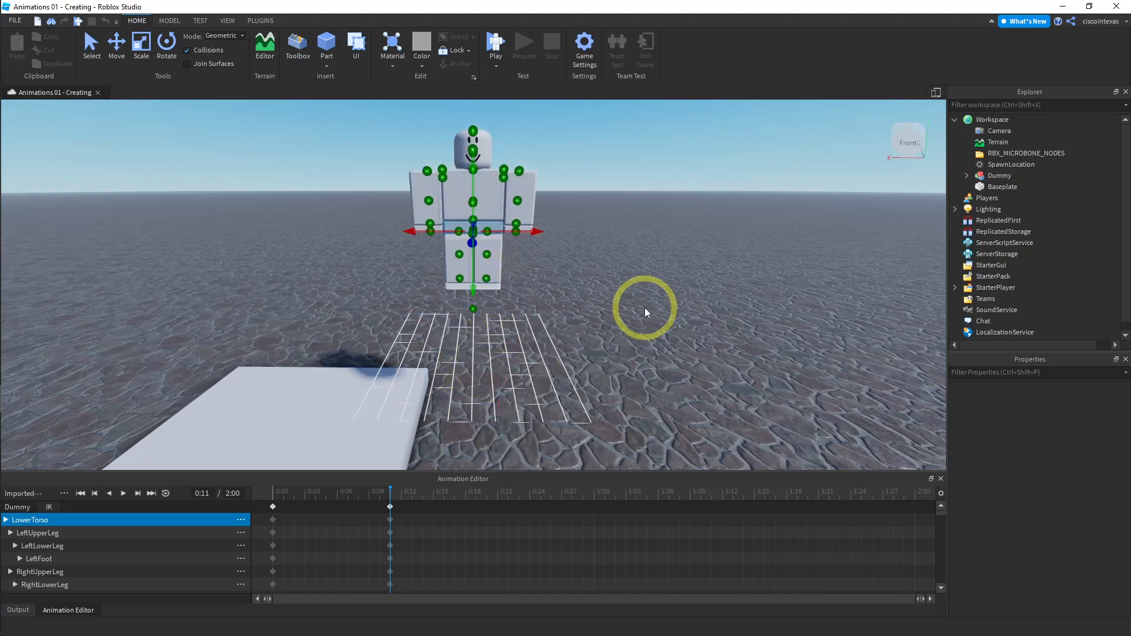
pyautogui.hotkey('ctrl', 'z')
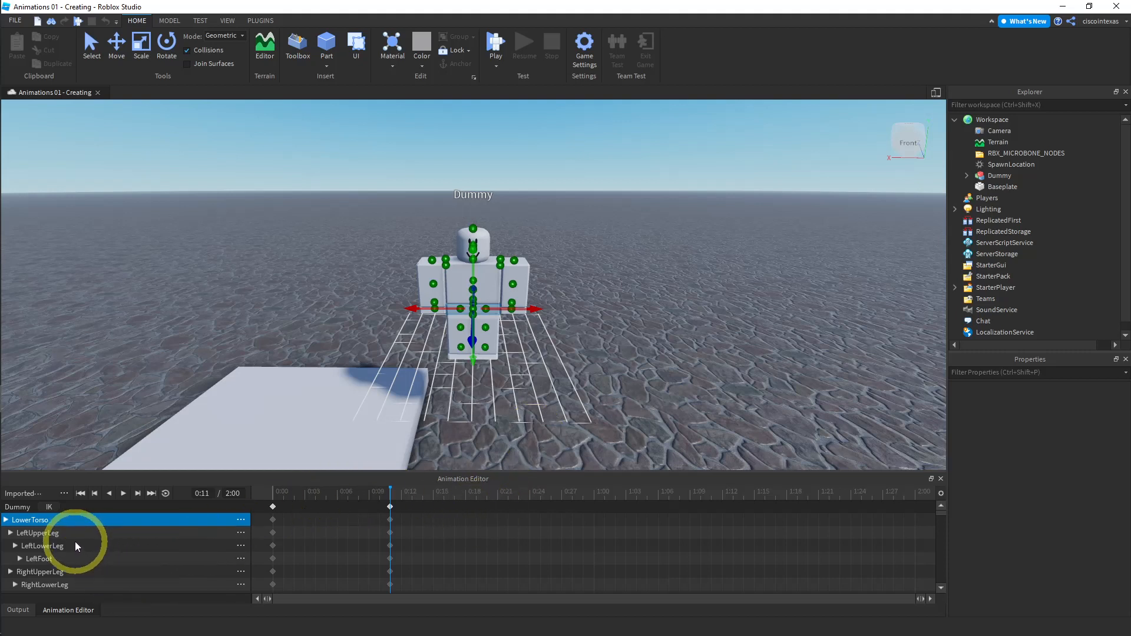
# - Select the LeftUpperArm track and raise the left upper arm with the Rotate tool
pyautogui.scroll(-3, 158, 545)
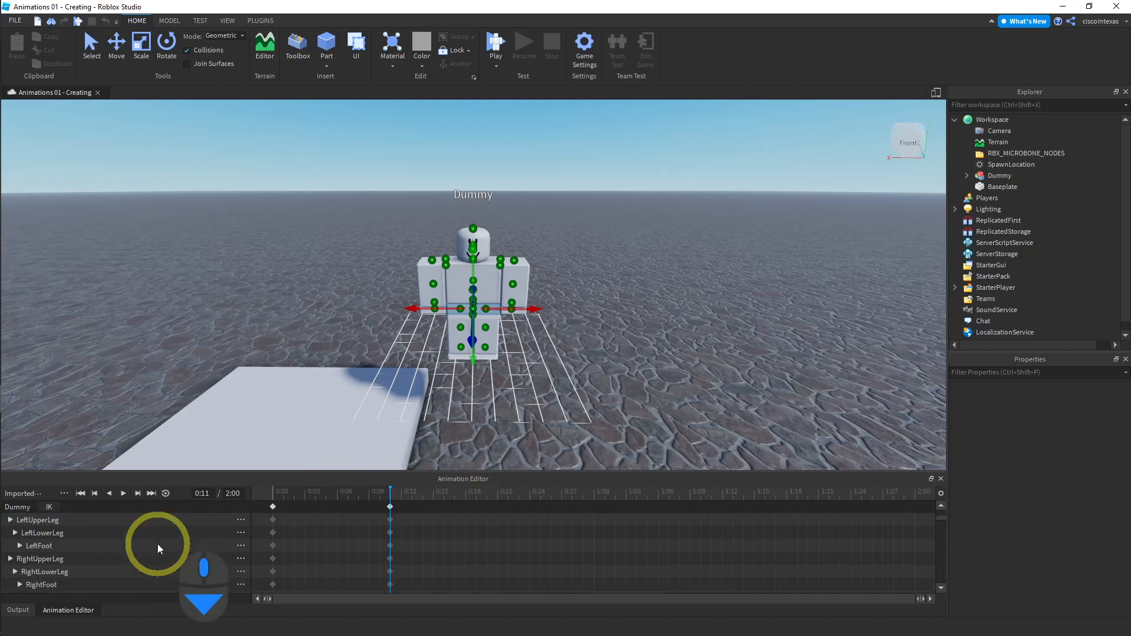
pyautogui.scroll(-3, 157, 543)
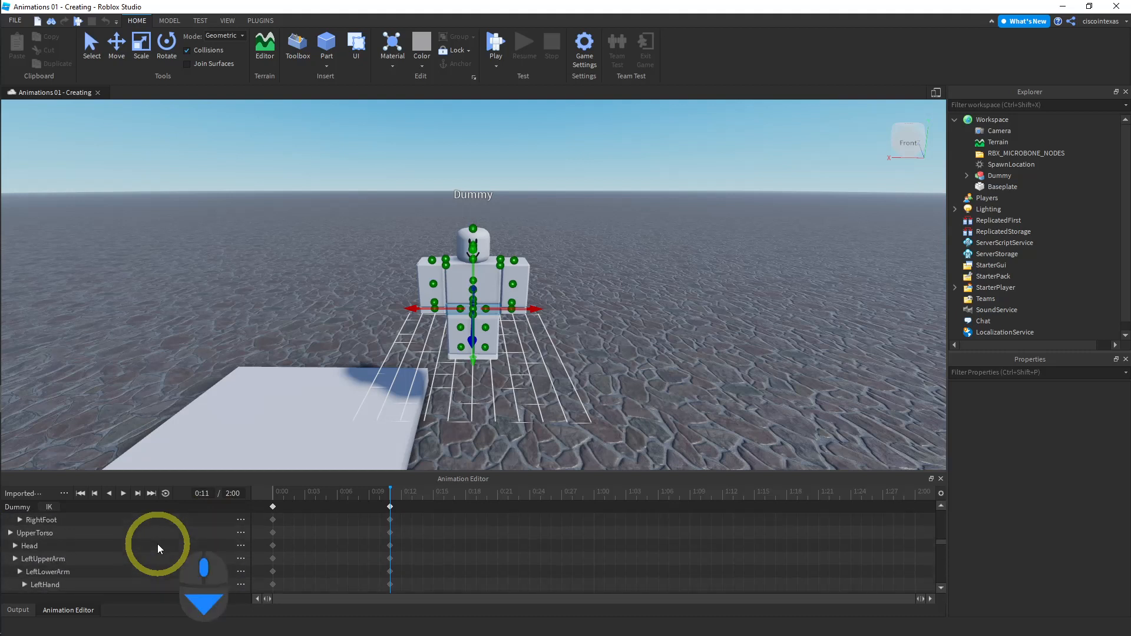
pyautogui.click(55, 560)
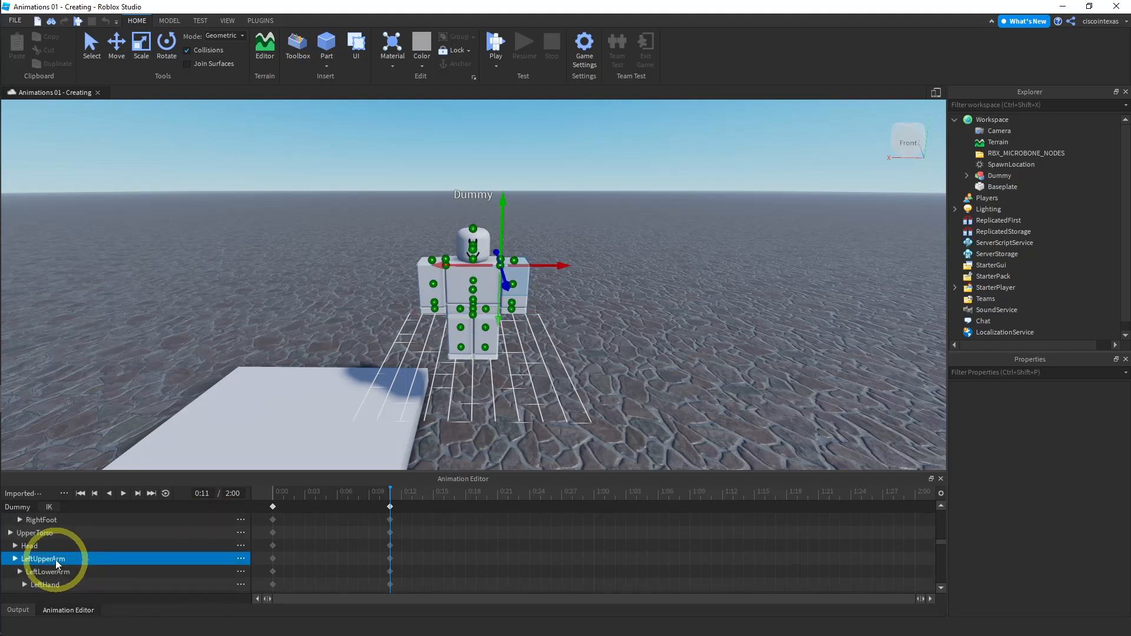
pyautogui.click(168, 46)
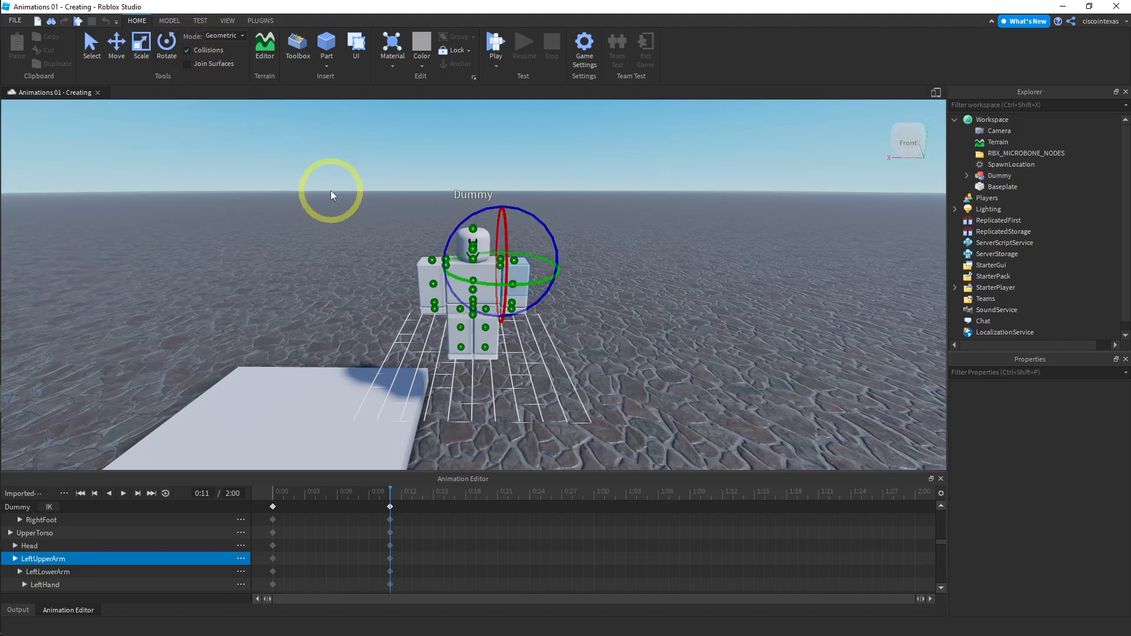
pyautogui.moveTo(522, 310); pyautogui.dragTo(551, 261)
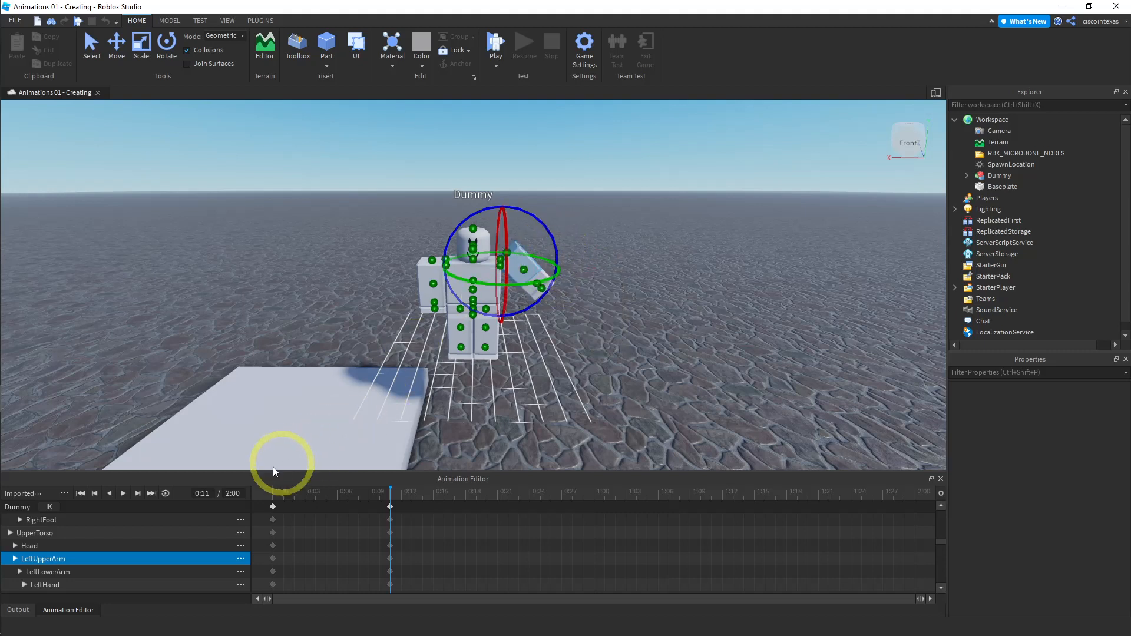
# - Select the RightUpperArm track and raise the right upper arm by rotating it
pyautogui.scroll(-1, 107, 563)
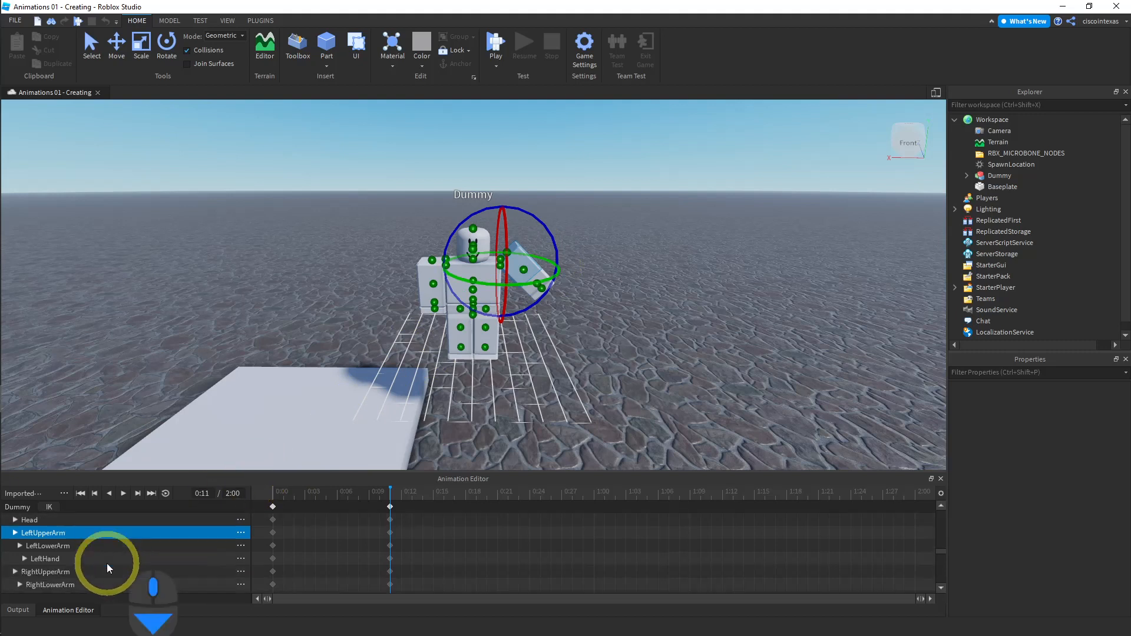
pyautogui.click(65, 573)
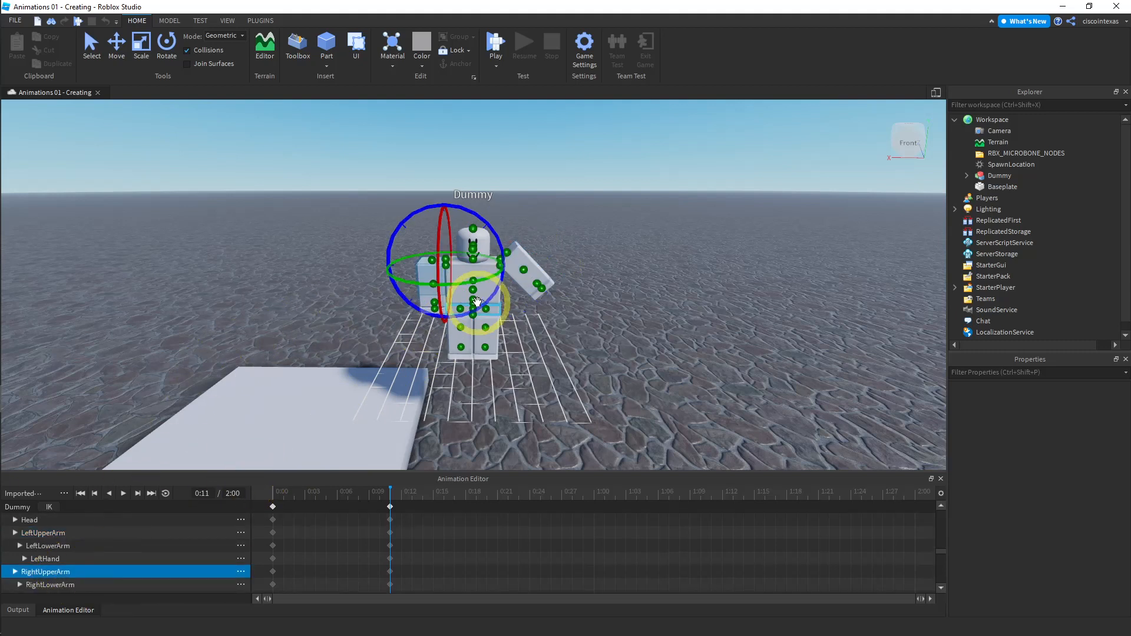
pyautogui.moveTo(488, 298); pyautogui.dragTo(456, 310)
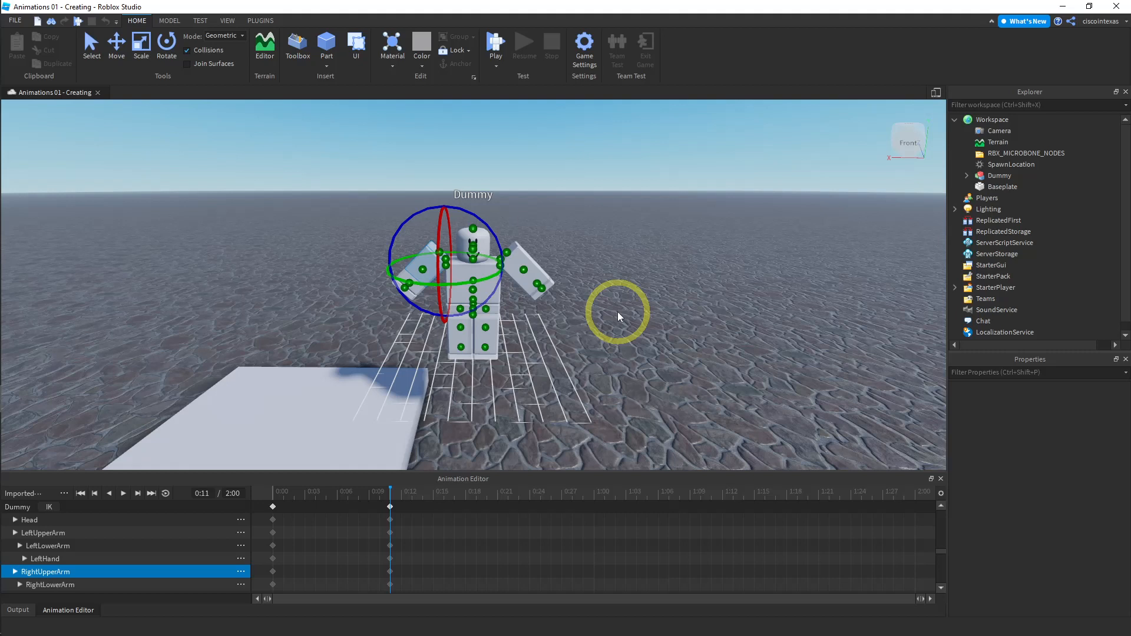
# - Return the playhead to the start and preview the animation
pyautogui.click(273, 491)
pyautogui.click(273, 493)
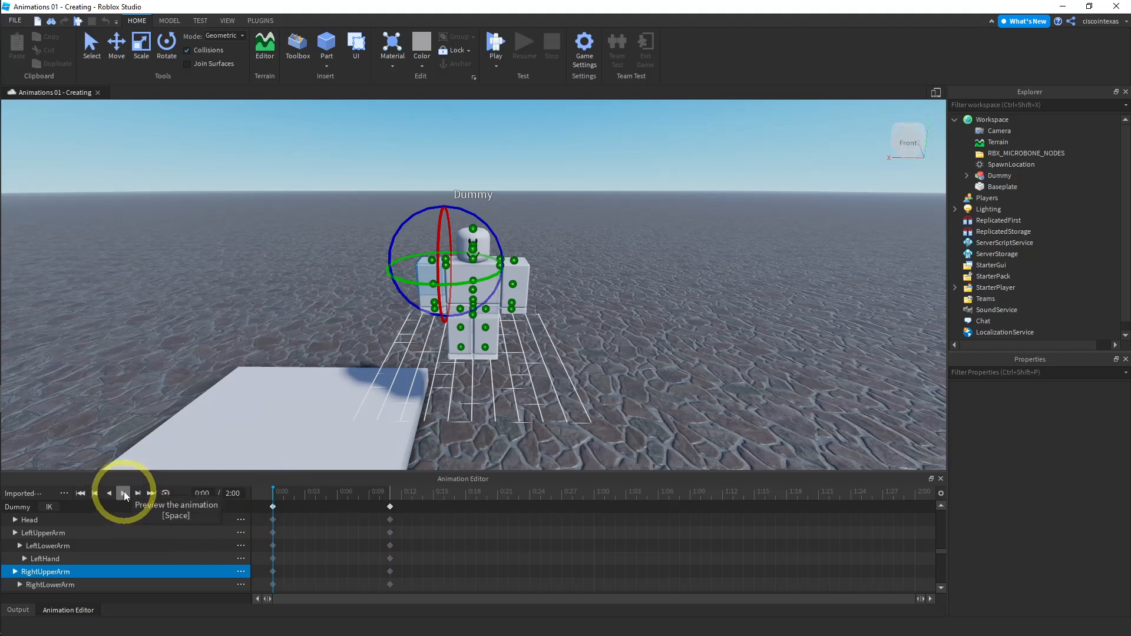
pyautogui.click(168, 311)
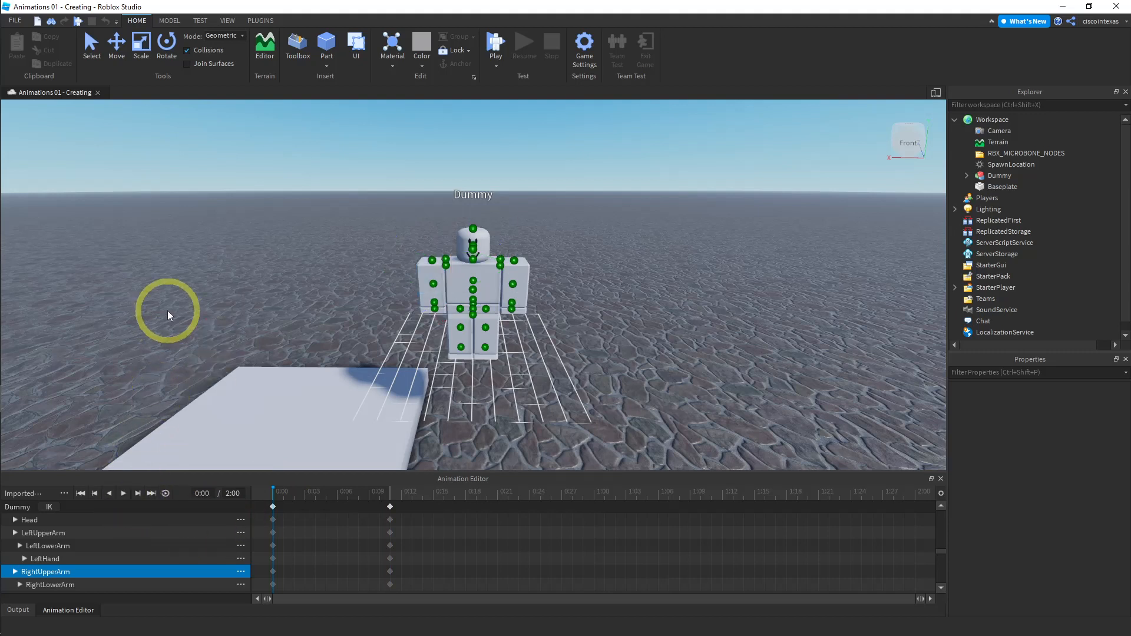
pyautogui.click(124, 493)
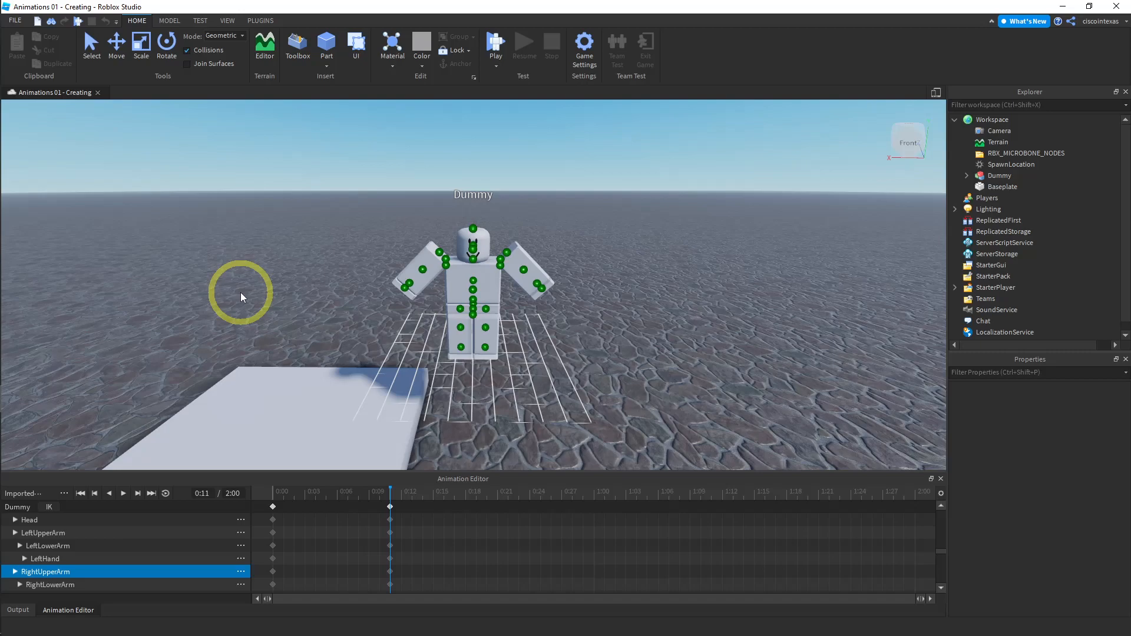
pyautogui.moveTo(244, 278); pyautogui.dragTo(243, 277, button='right')
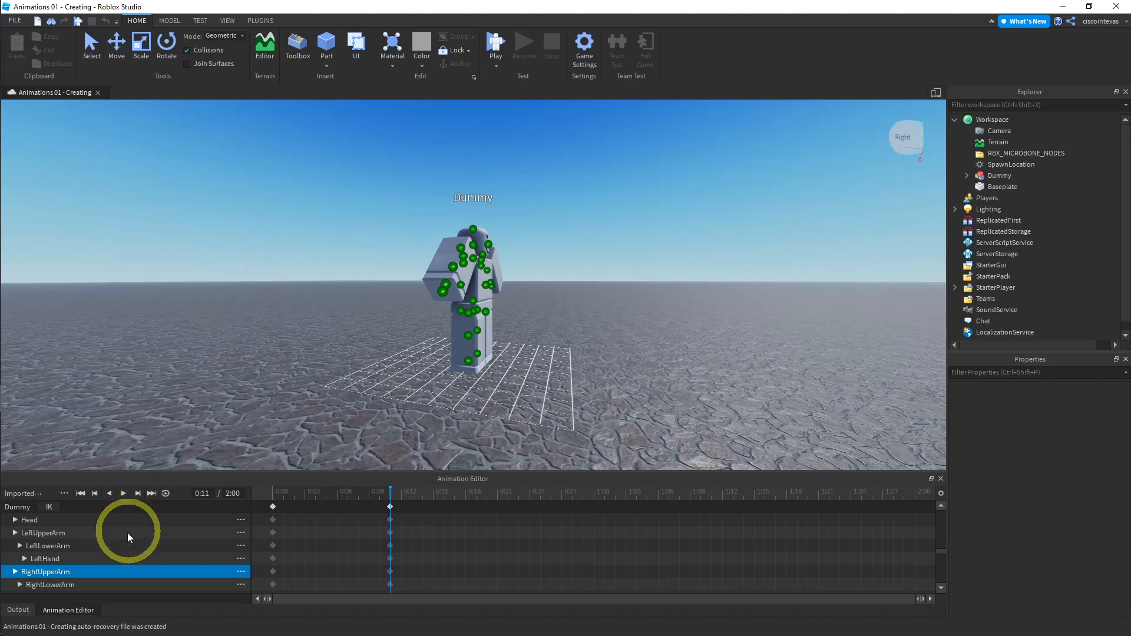
pyautogui.scroll(-3, 122, 550)
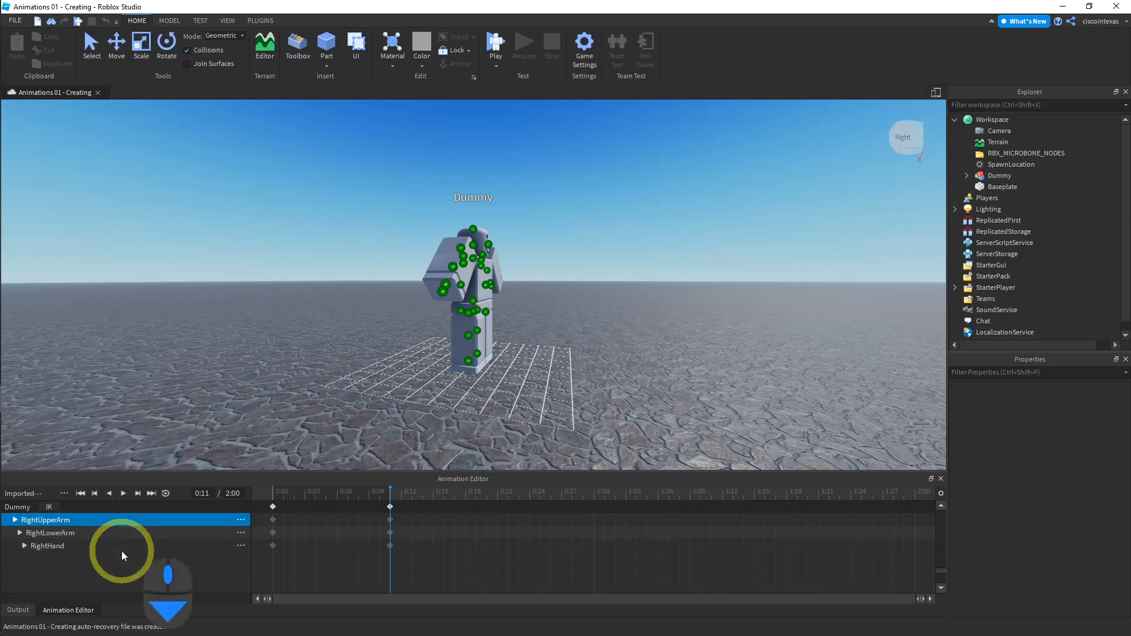
pyautogui.scroll(3, 121, 551)
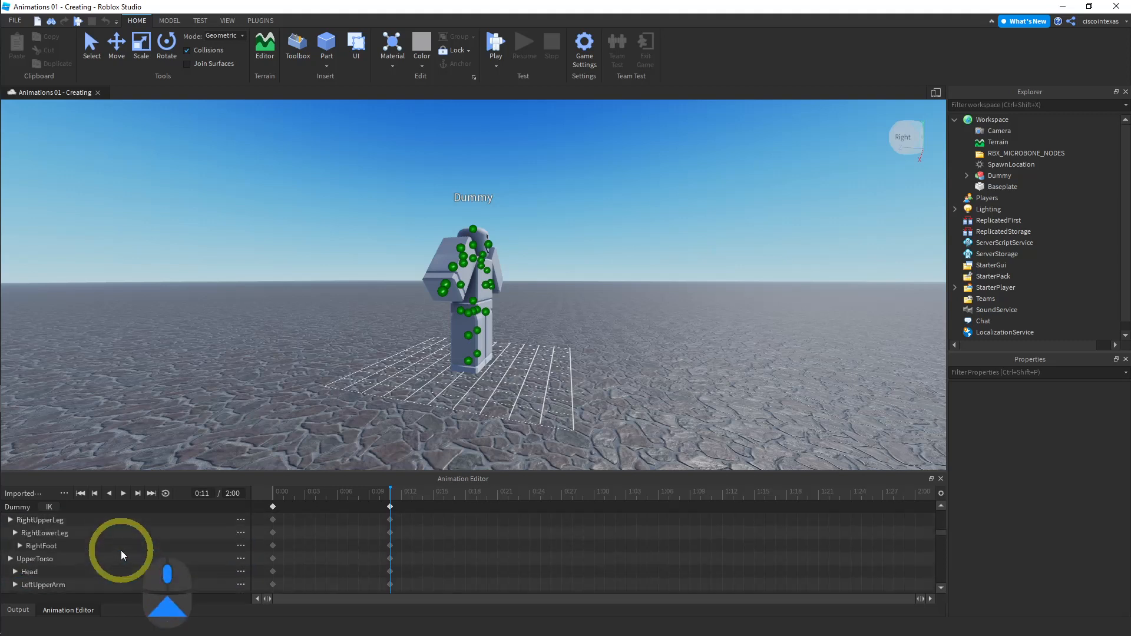
pyautogui.scroll(1, 122, 550)
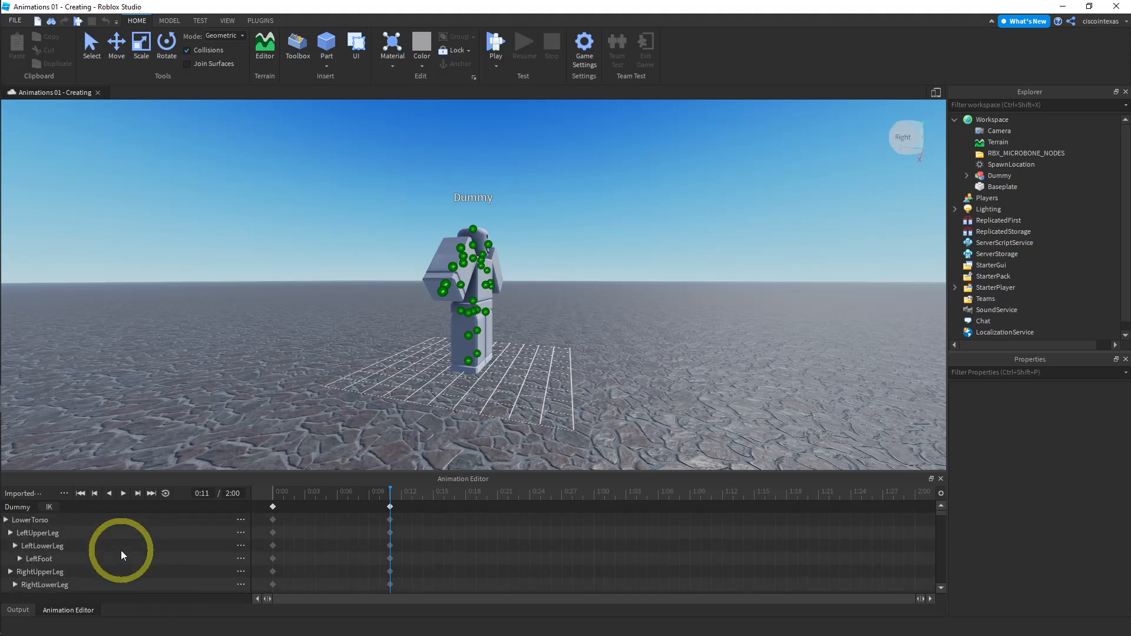
pyautogui.rightClick(389, 508)
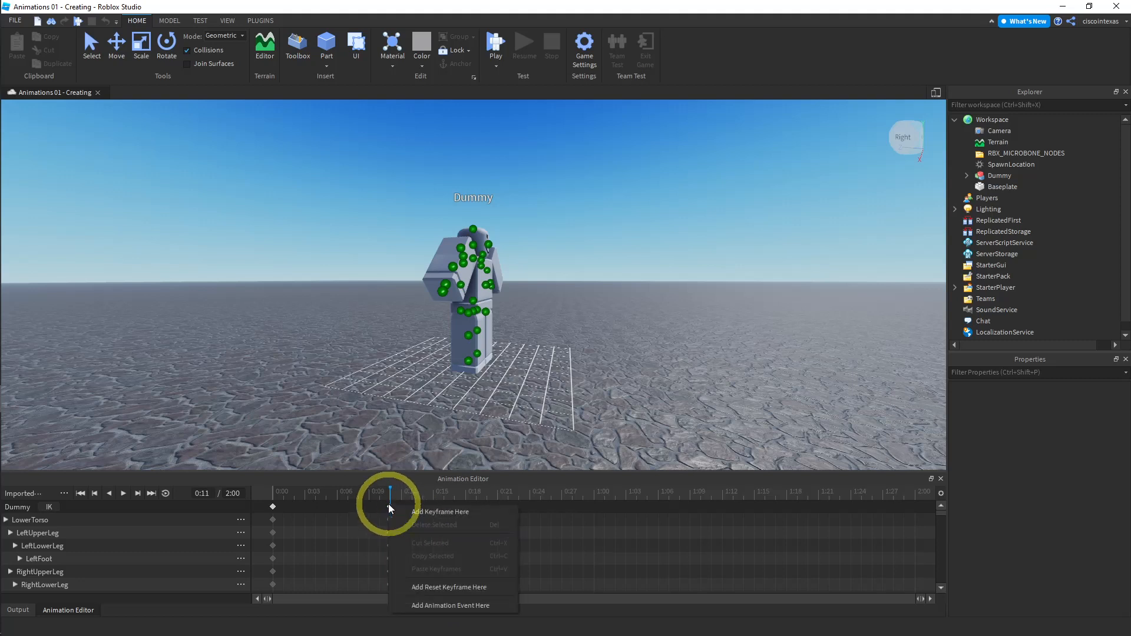
pyautogui.click(391, 492)
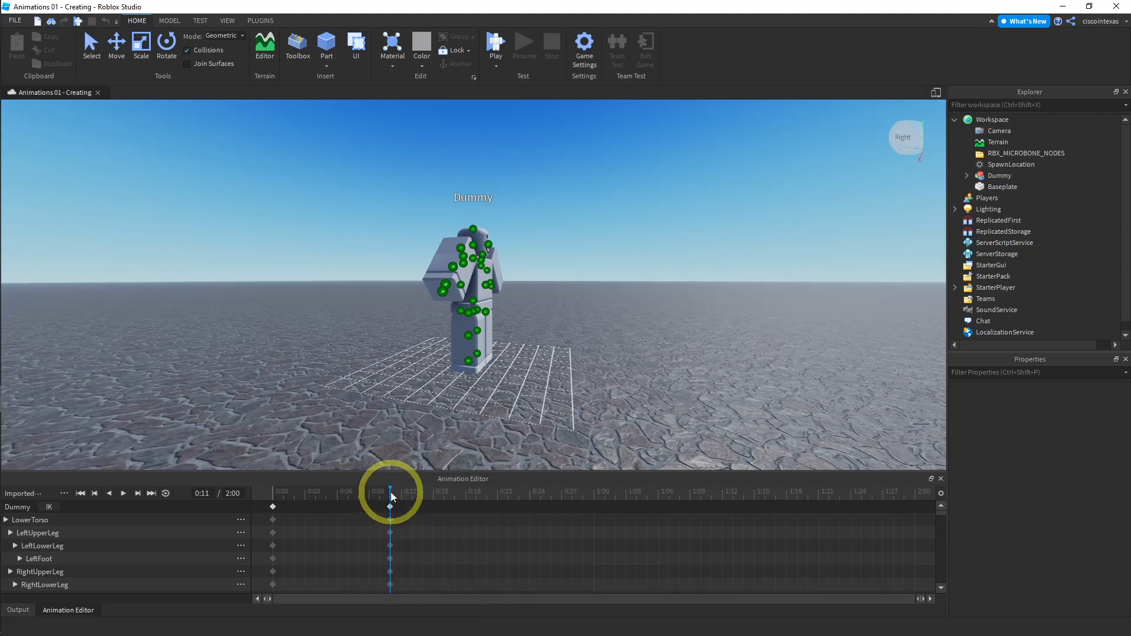
pyautogui.rightClick(394, 518)
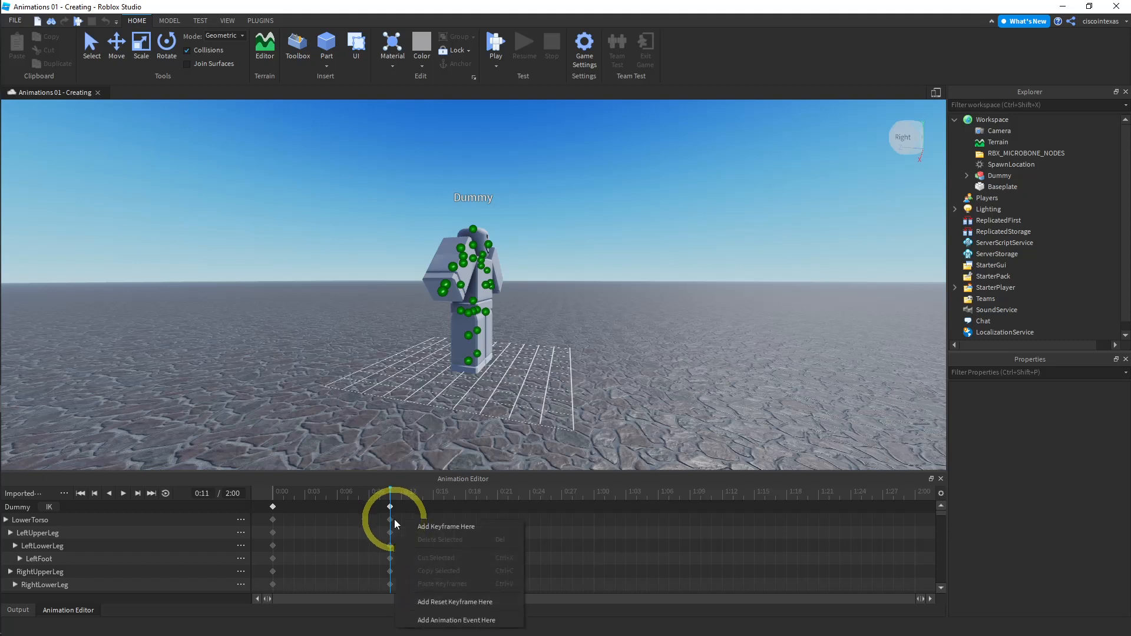
pyautogui.click(390, 516)
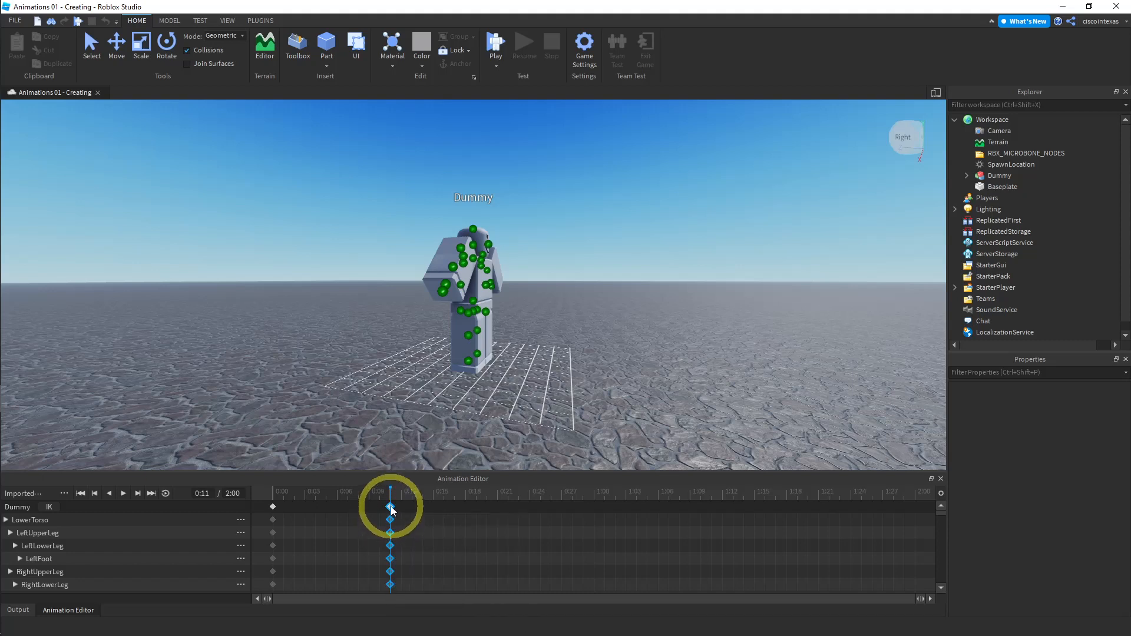
# - Copy the keyframes at 0:11 and paste them at 0:20
pyautogui.click(274, 503)
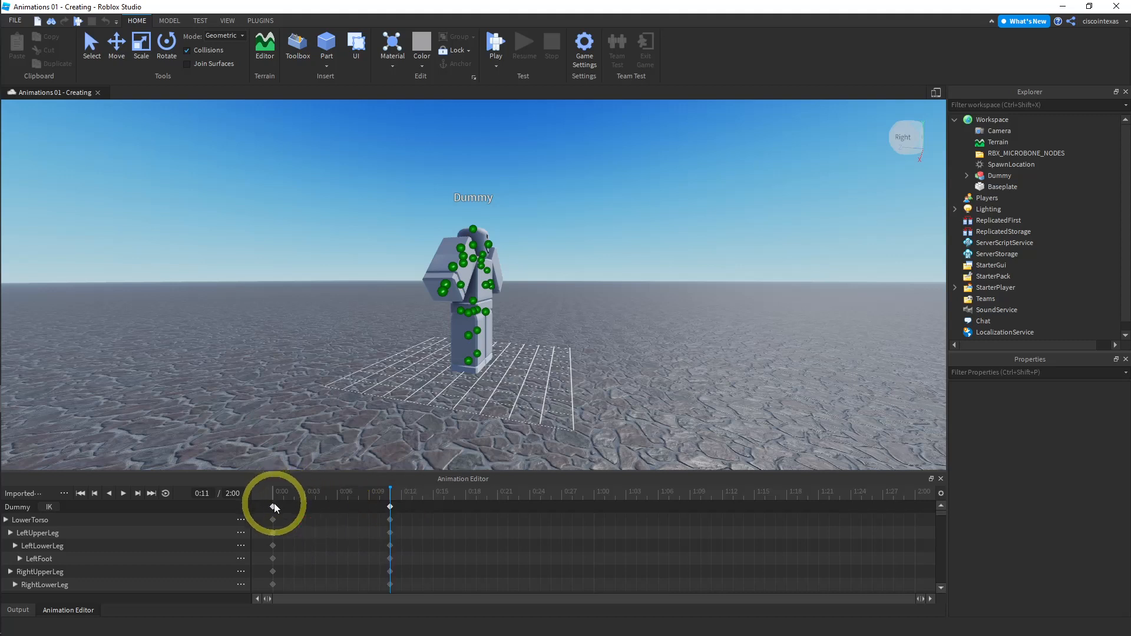
pyautogui.click(272, 507)
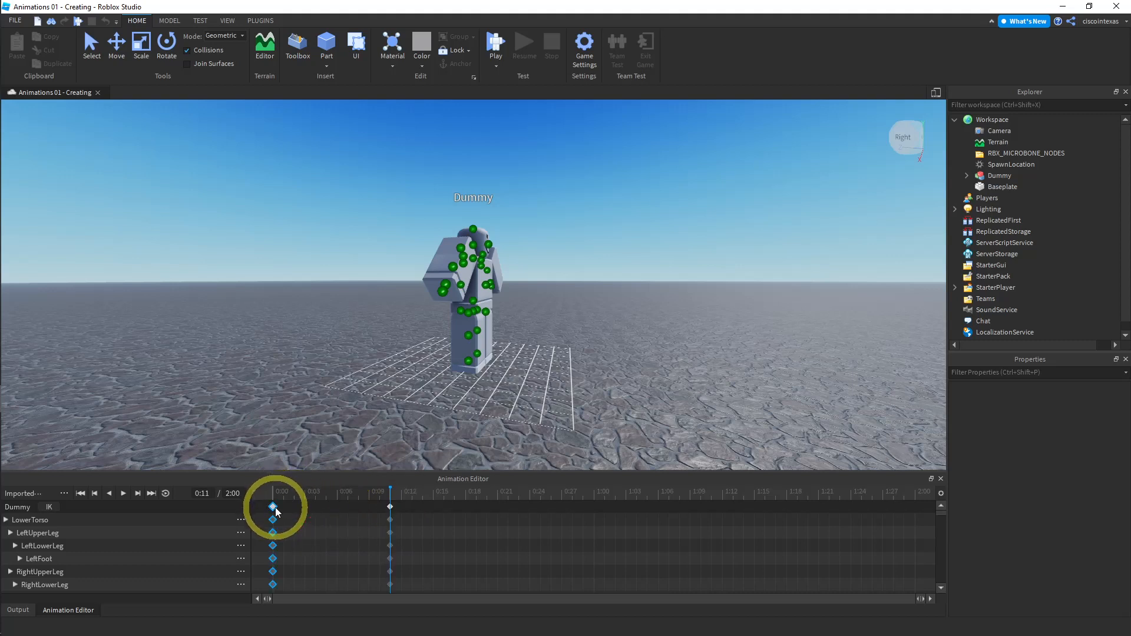
pyautogui.click(390, 507)
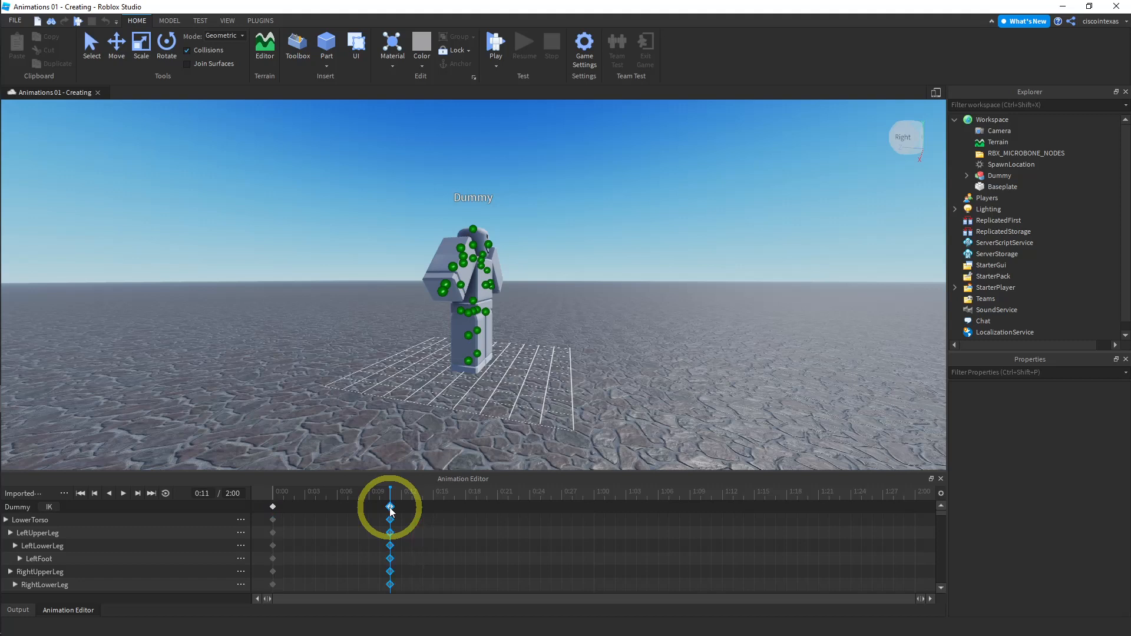
pyautogui.rightClick(390, 509)
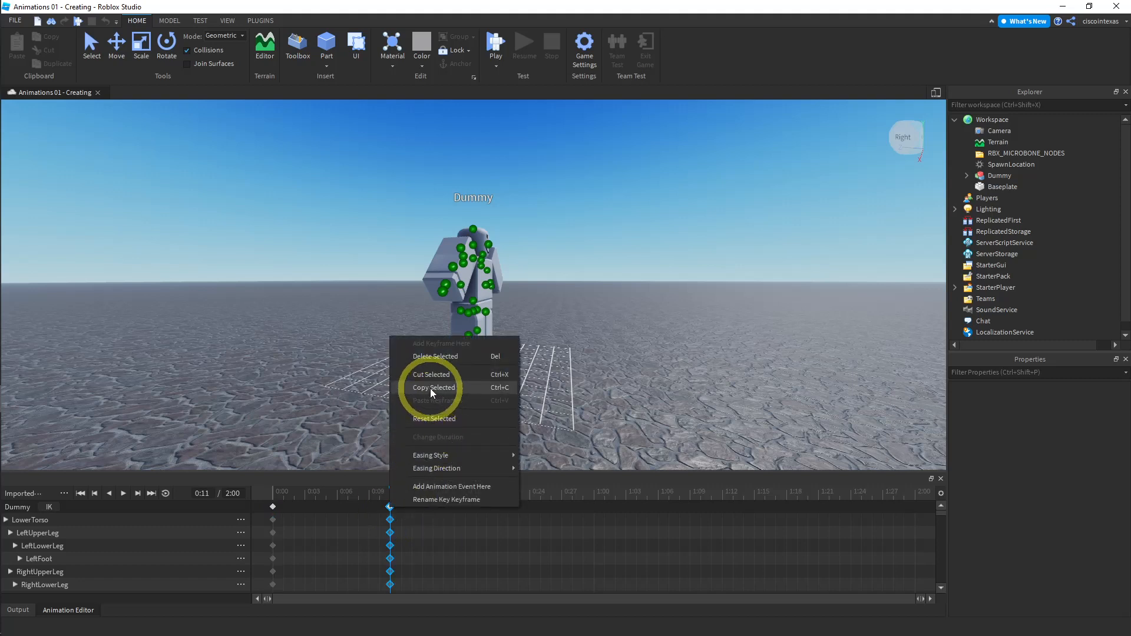
pyautogui.click(430, 388)
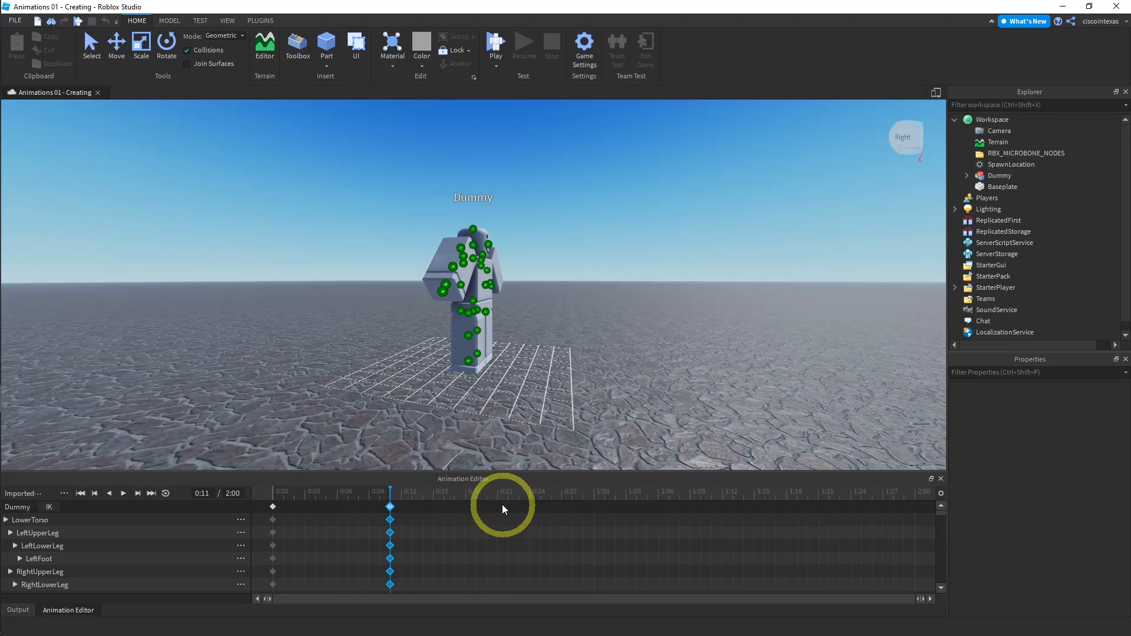
pyautogui.click(487, 500)
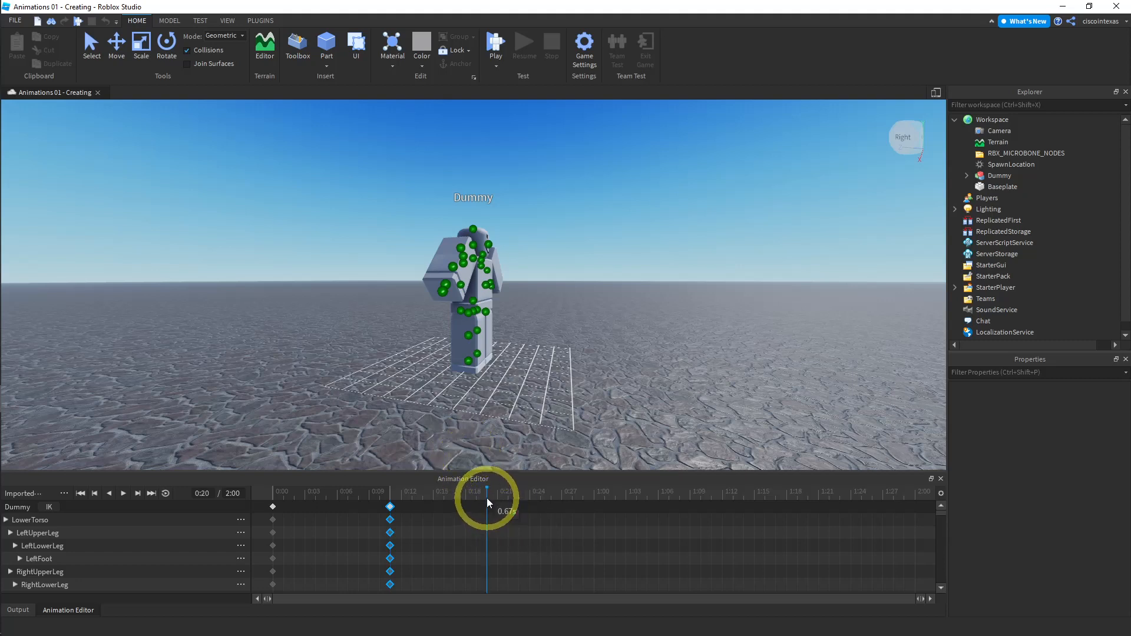
pyautogui.rightClick(487, 506)
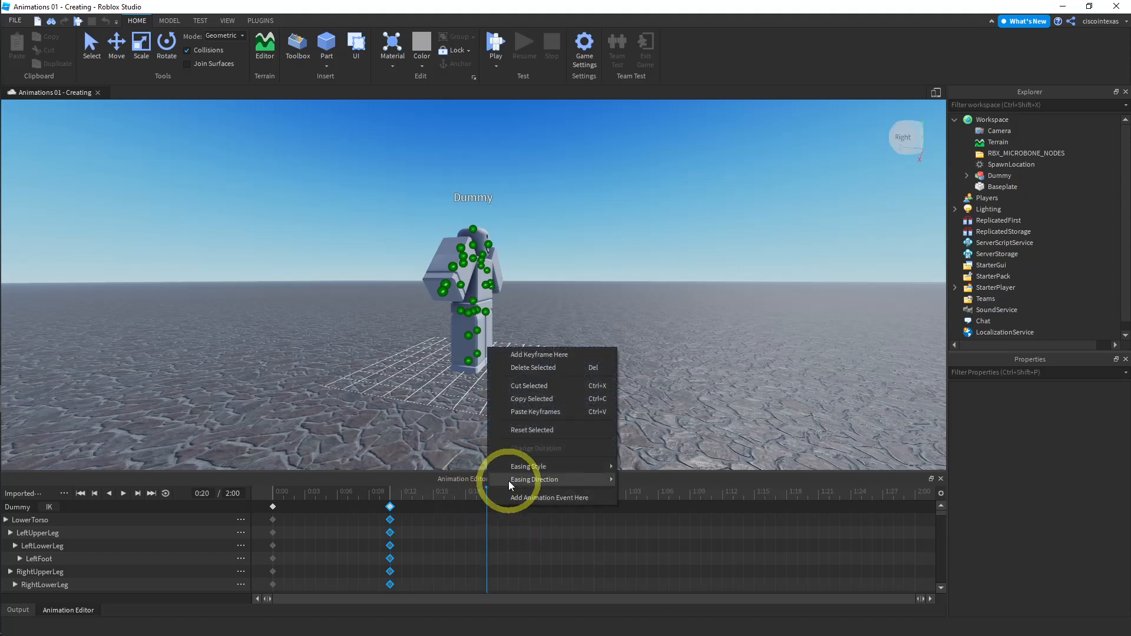
pyautogui.click(533, 412)
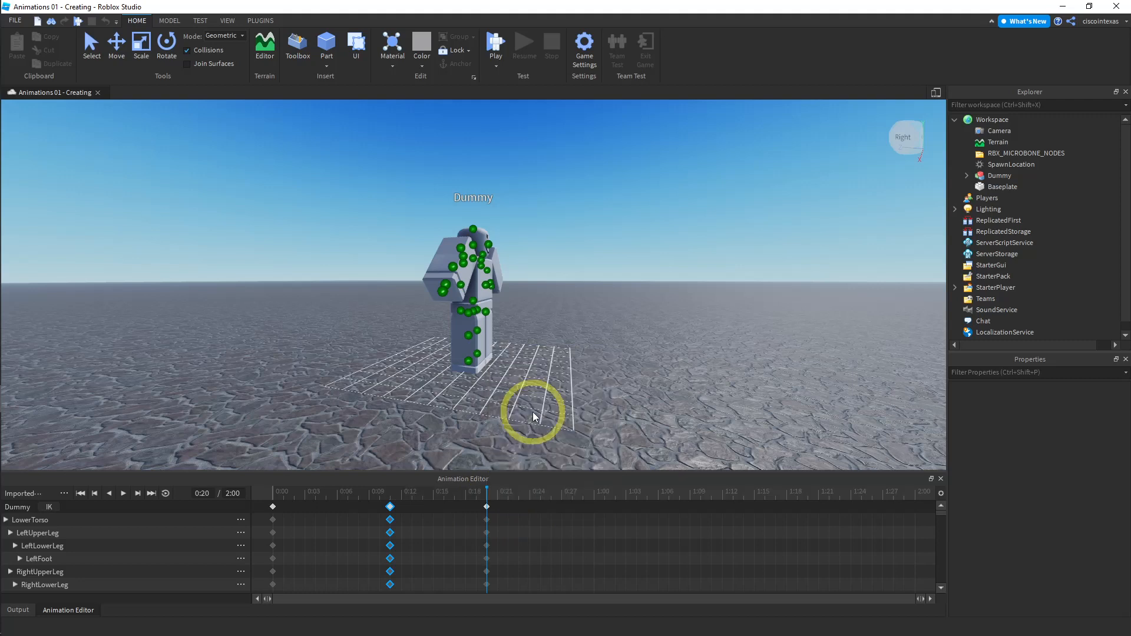
# - Return the playhead to the start and preview the animation again
pyautogui.click(271, 492)
pyautogui.click(274, 491)
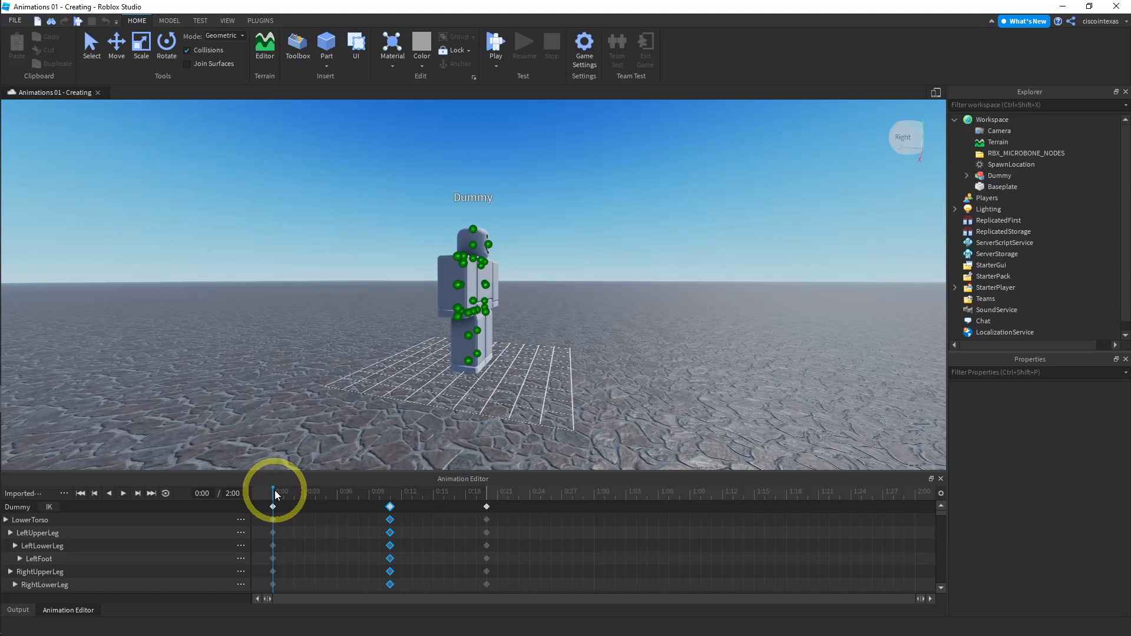
pyautogui.click(124, 493)
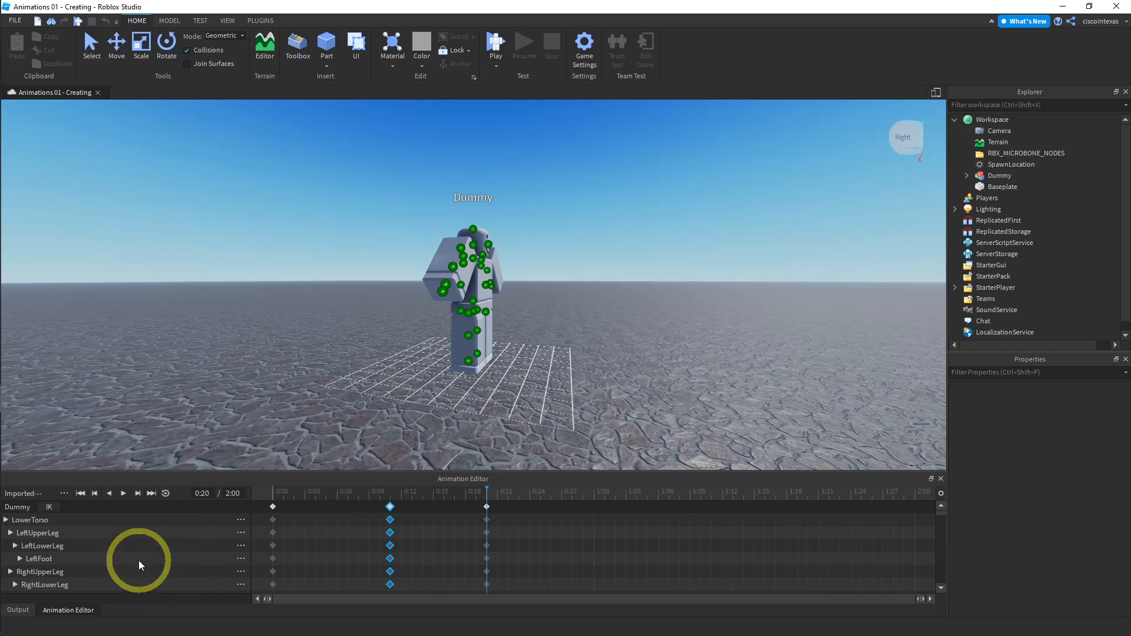
# - At 0:20, select the UpperTorso track and try rotating the upper torso forward and back
pyautogui.scroll(-2, 139, 561)
pyautogui.scroll(-1, 139, 562)
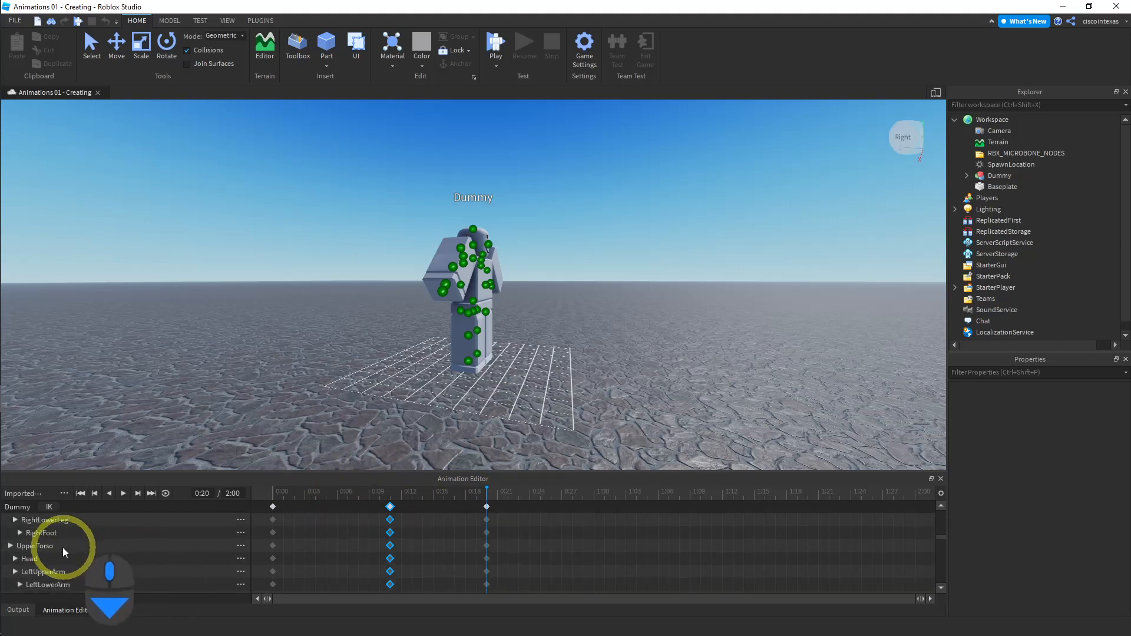
pyautogui.click(45, 547)
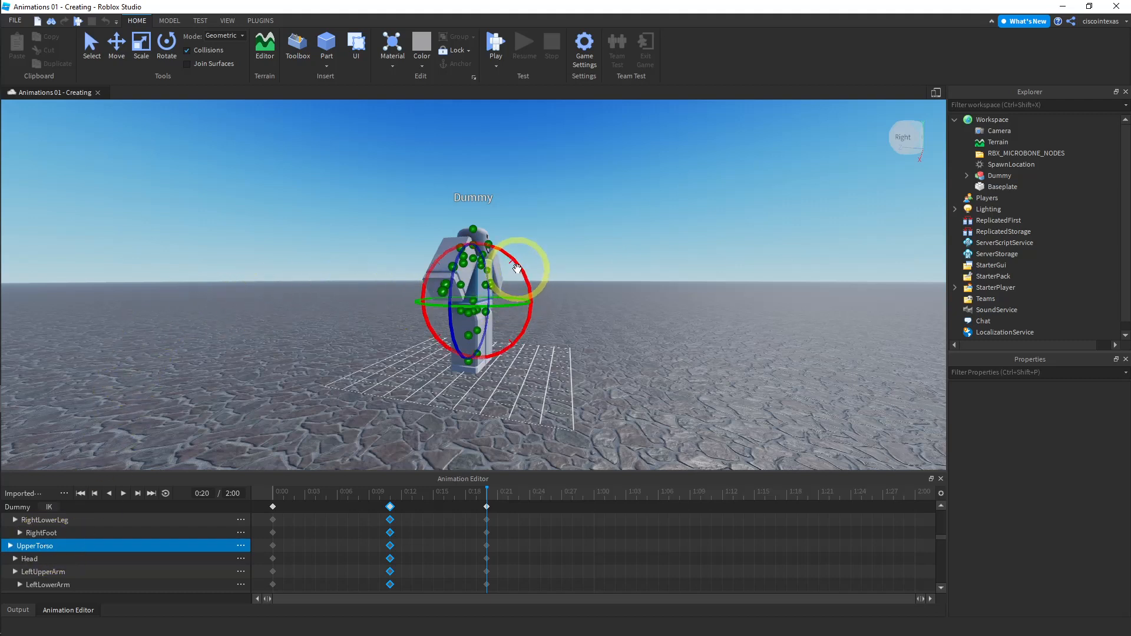
pyautogui.moveTo(516, 265); pyautogui.dragTo(523, 281)
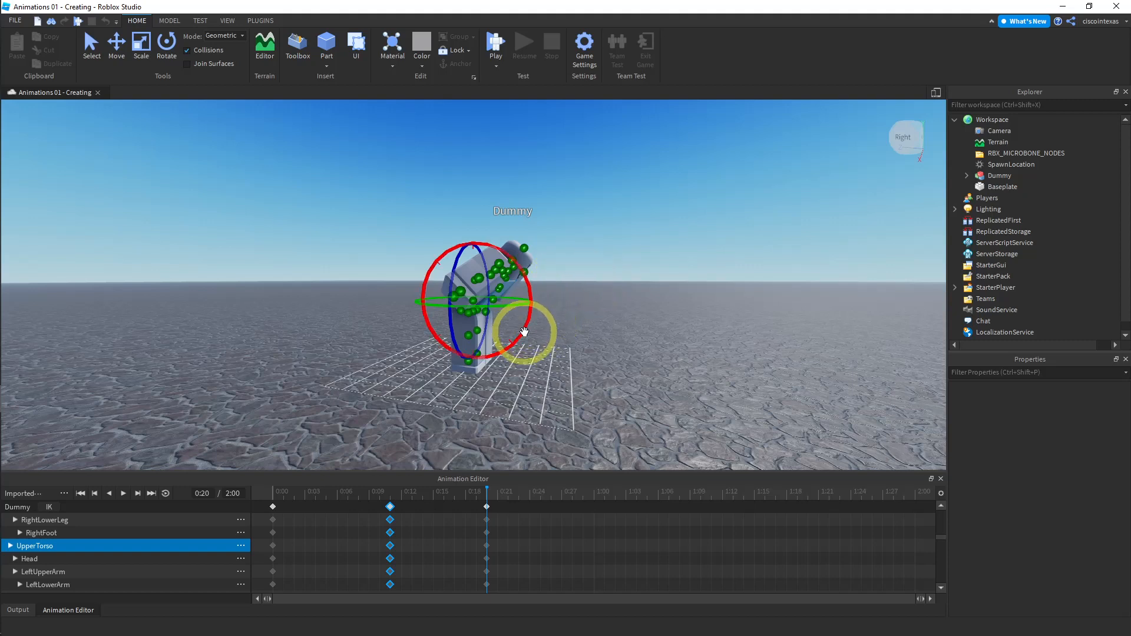
pyautogui.moveTo(522, 334); pyautogui.dragTo(530, 313)
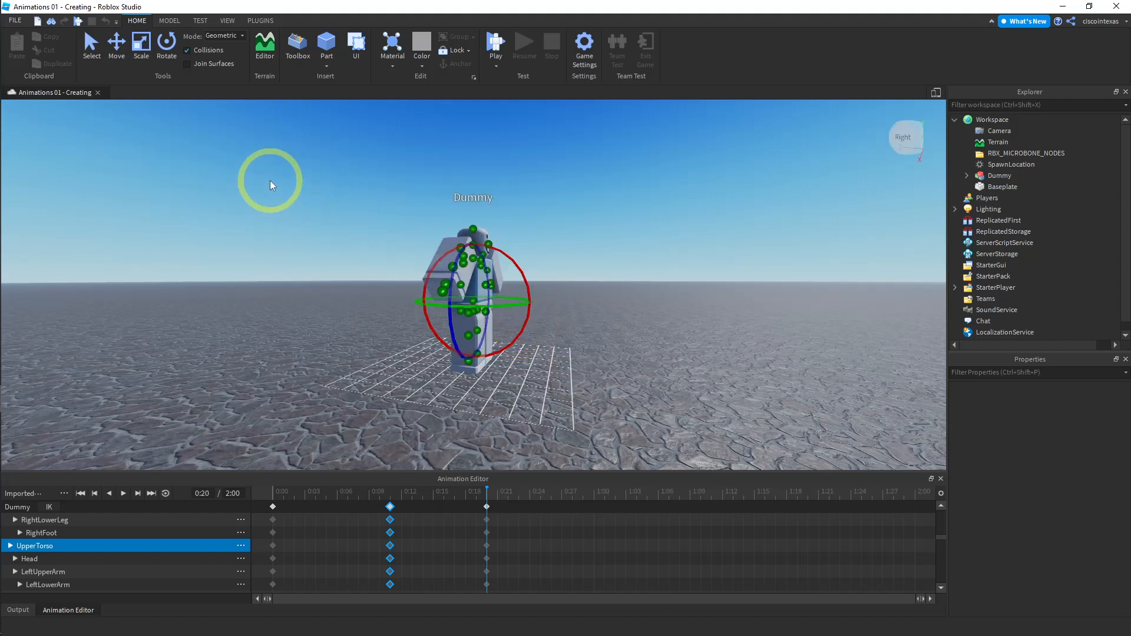
# - Set the rotation snap increment to 15° and tilt the upper torso forward at 0:20
pyautogui.click(171, 20)
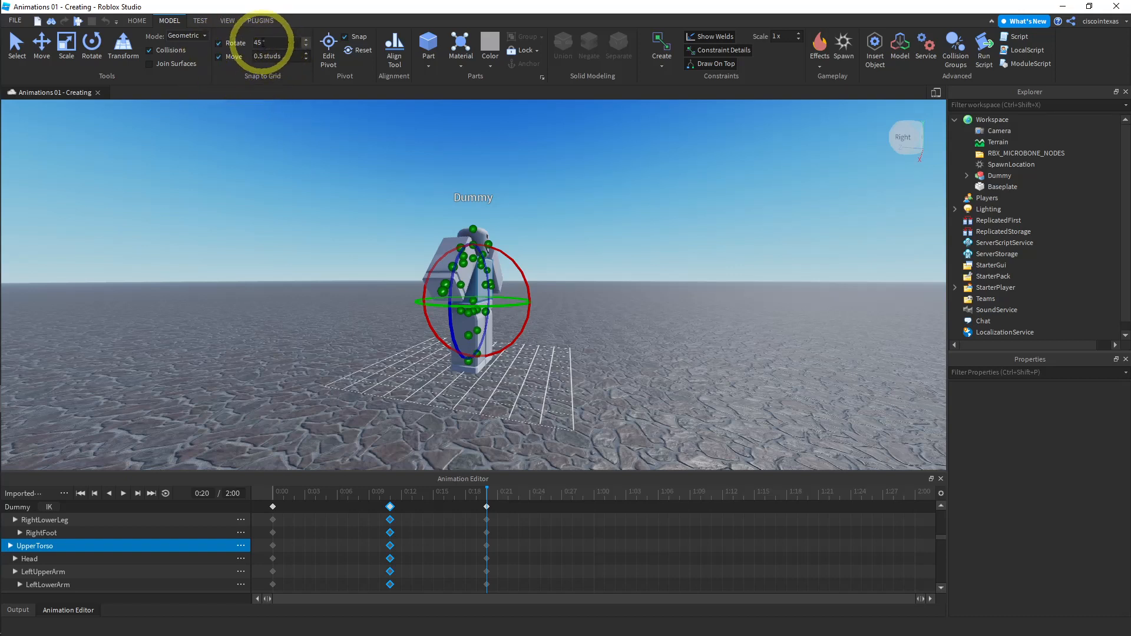
pyautogui.click(271, 43)
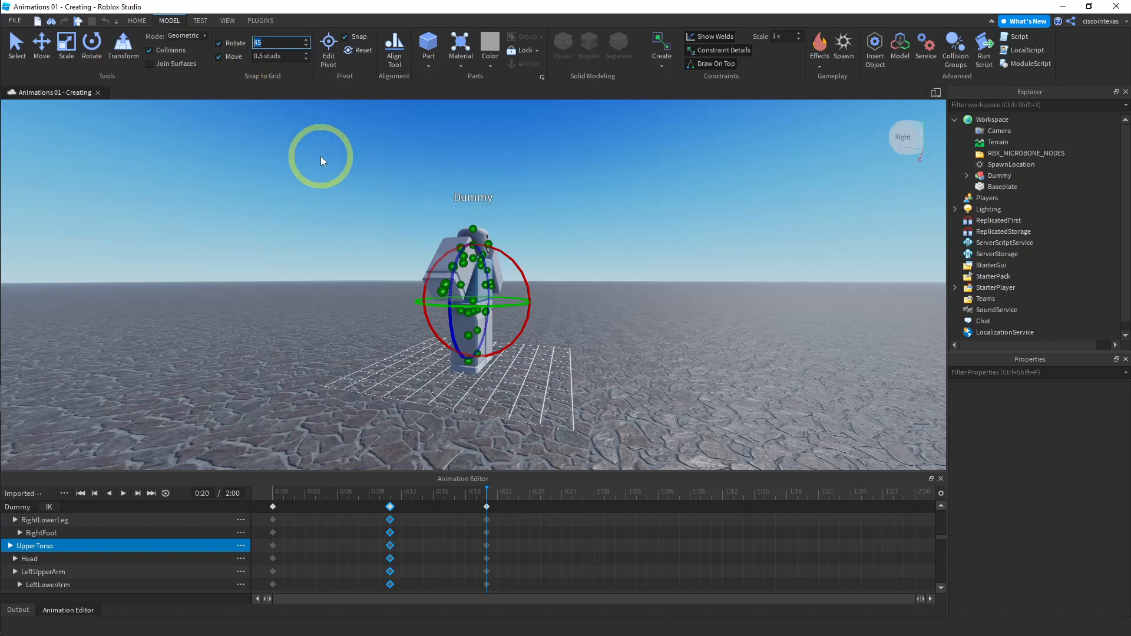
pyautogui.write('15')
pyautogui.press('Return')
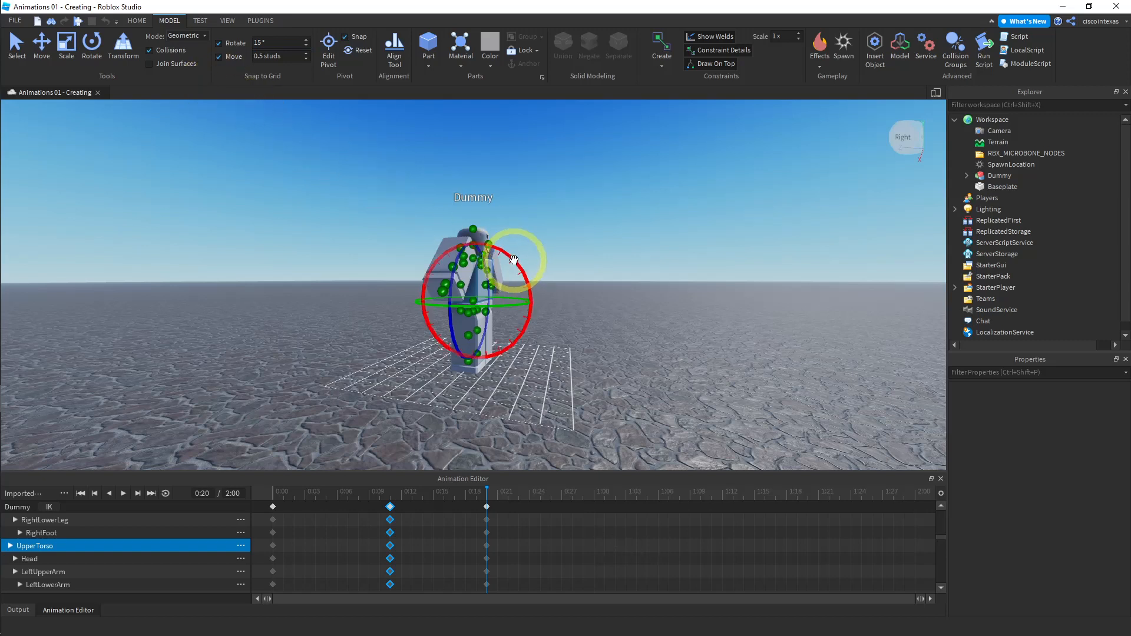
pyautogui.moveTo(513, 260); pyautogui.dragTo(577, 256)
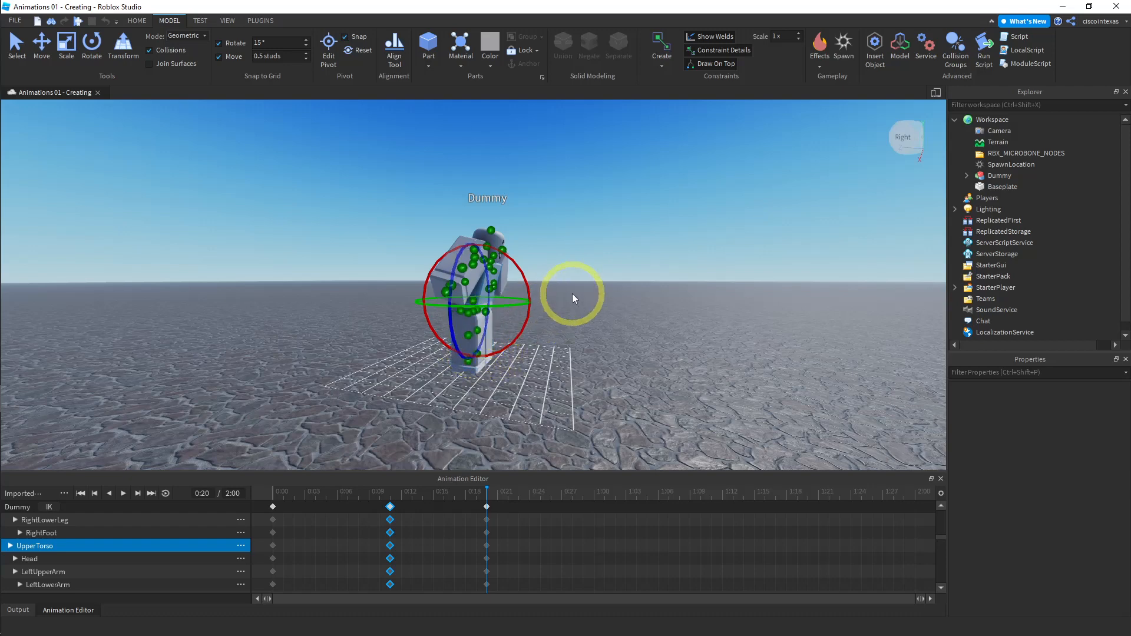
# - Copy all the keyframes at 0:20
pyautogui.moveTo(587, 289); pyautogui.dragTo(587, 289, button='right')
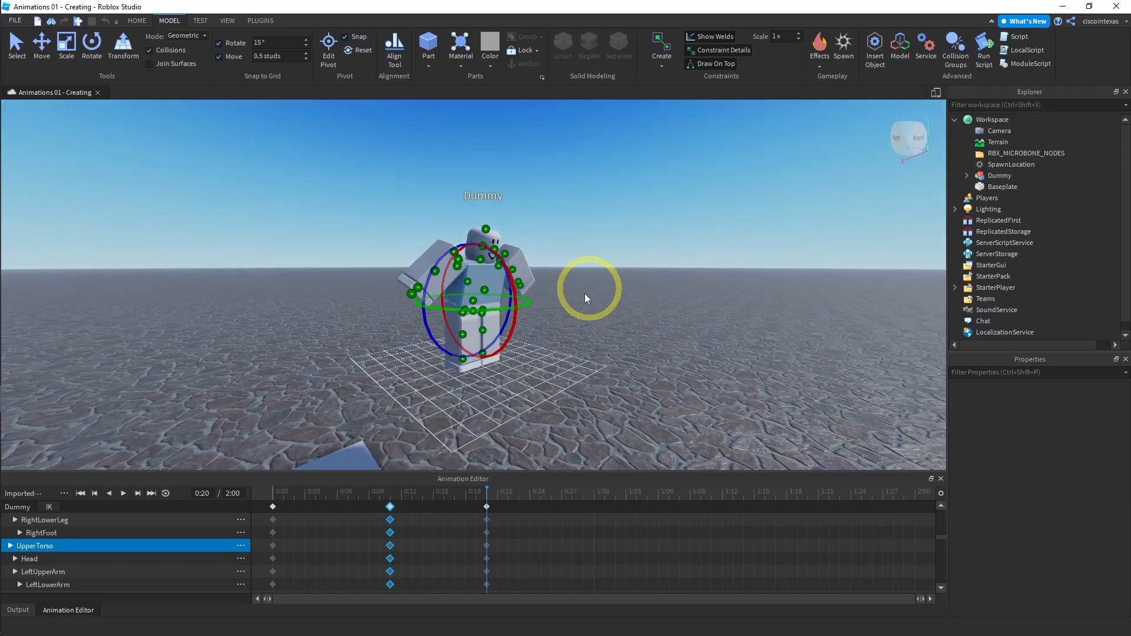
pyautogui.click(486, 506)
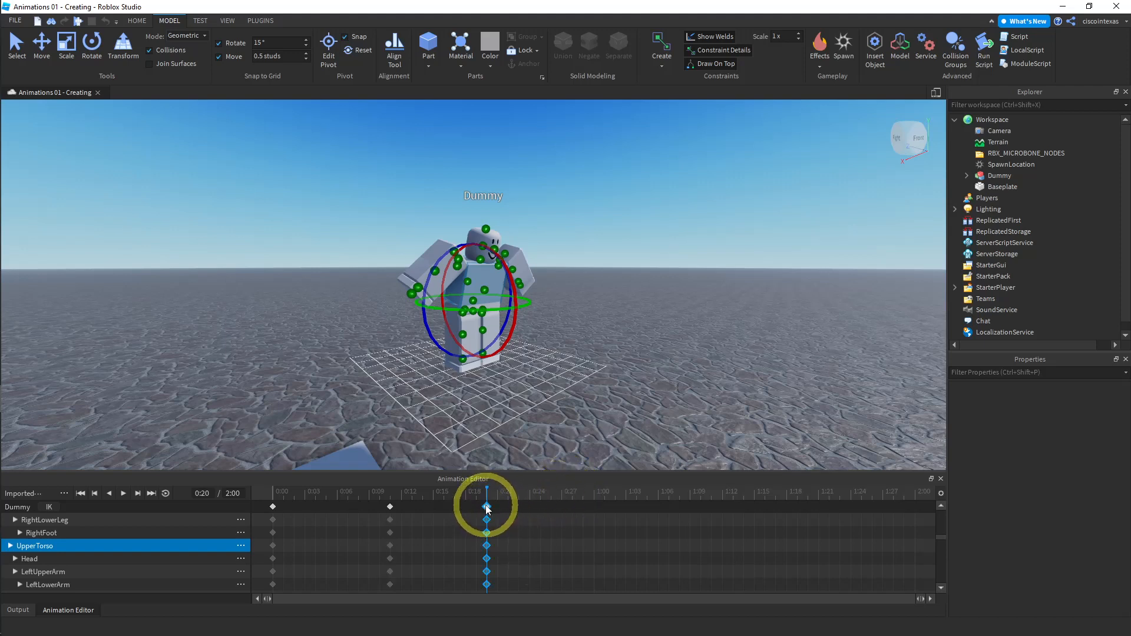
pyautogui.rightClick(486, 506)
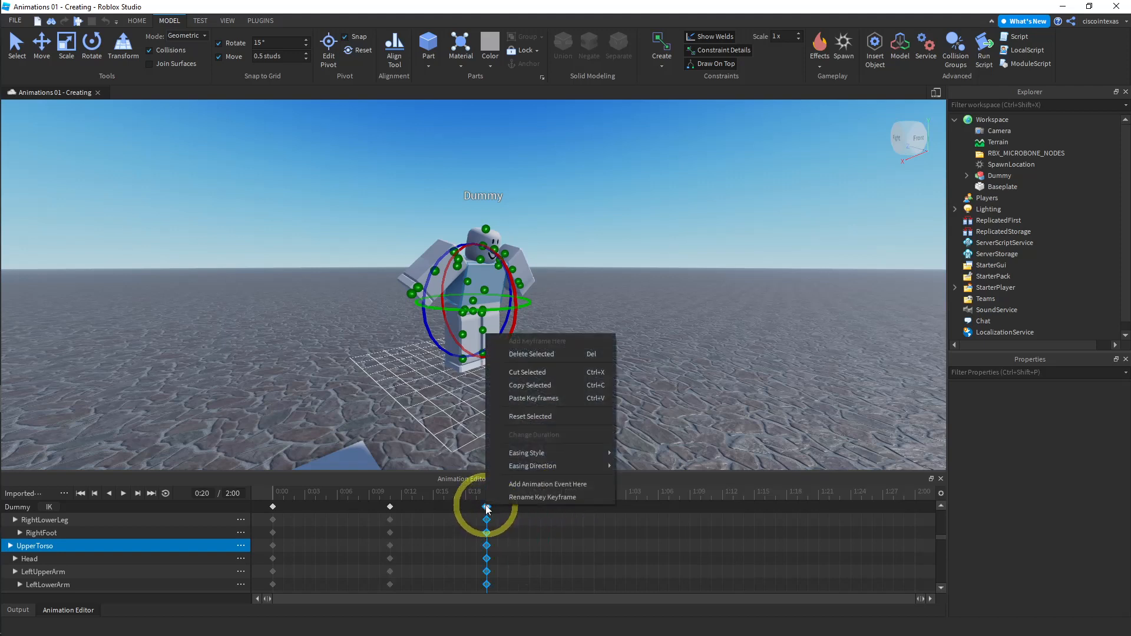
pyautogui.click(528, 385)
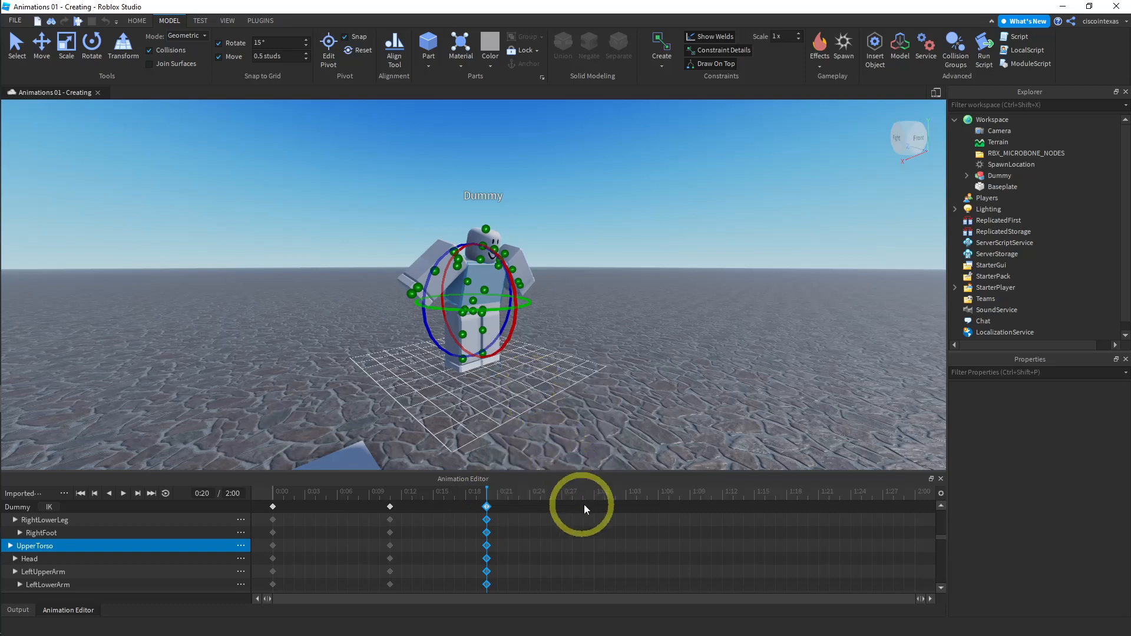
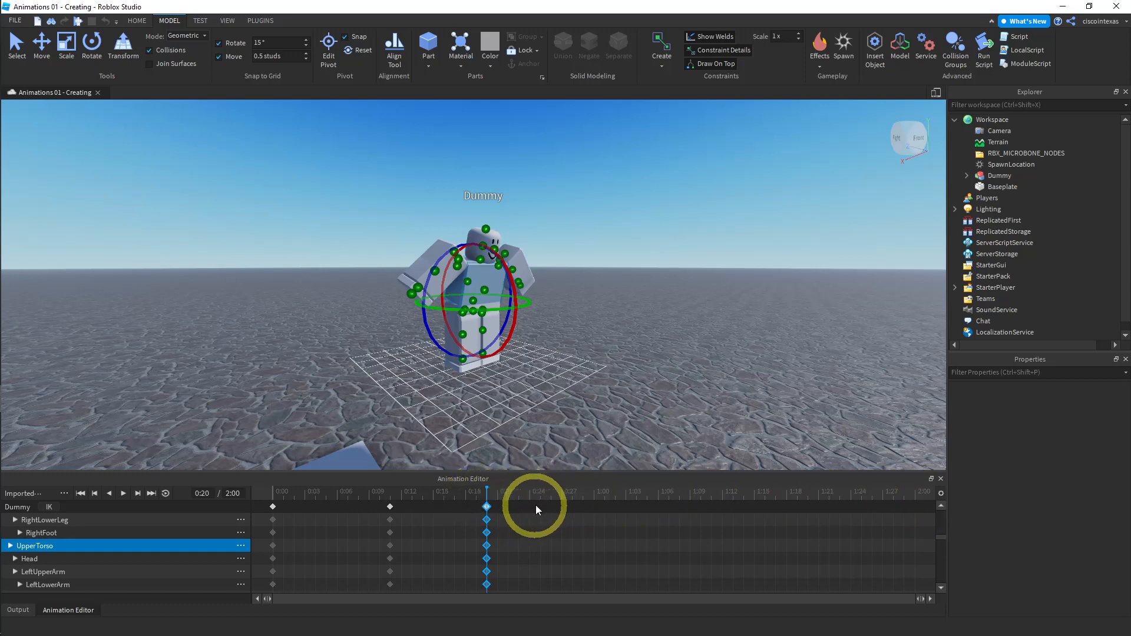
# - Copy the keyframes at 0:20 and paste them at 1:00
pyautogui.click(594, 502)
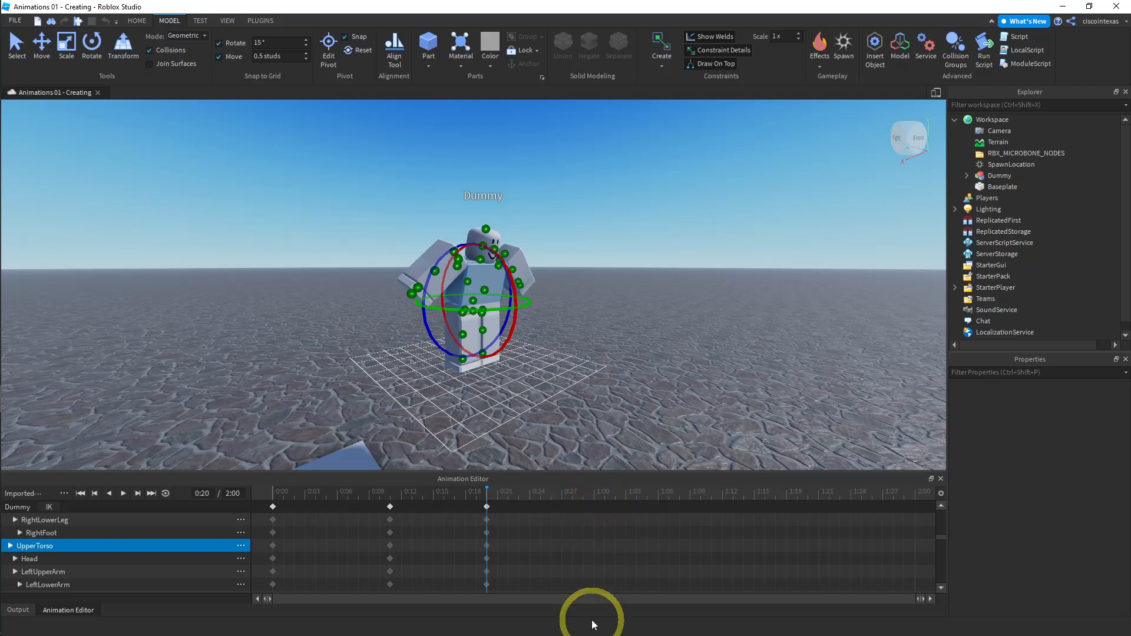
pyautogui.click(594, 500)
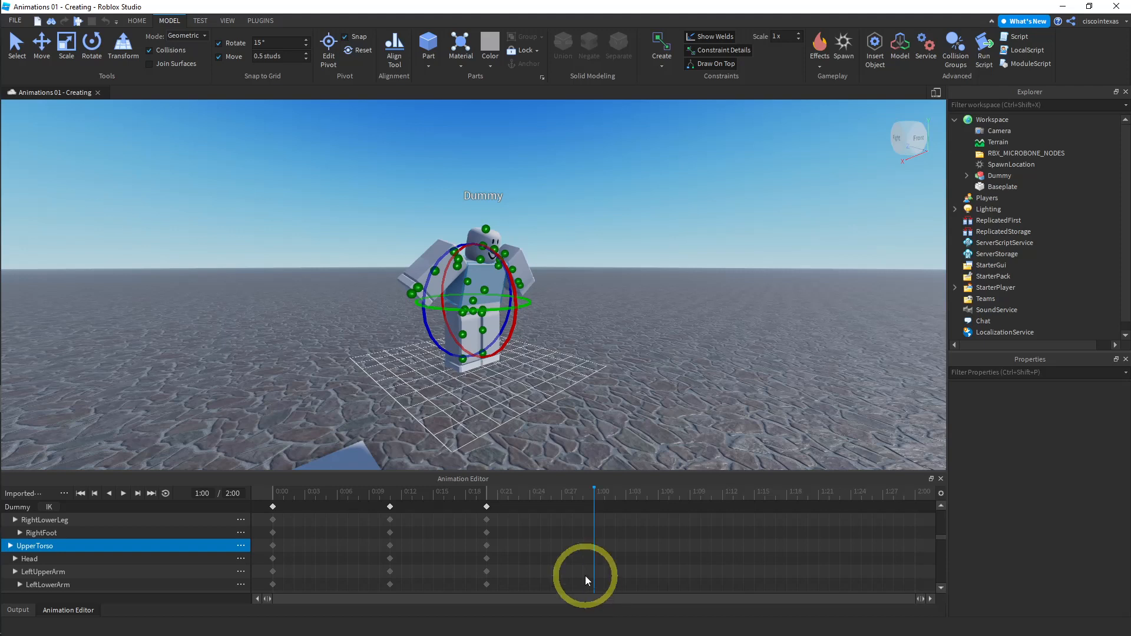
pyautogui.rightClick(595, 505)
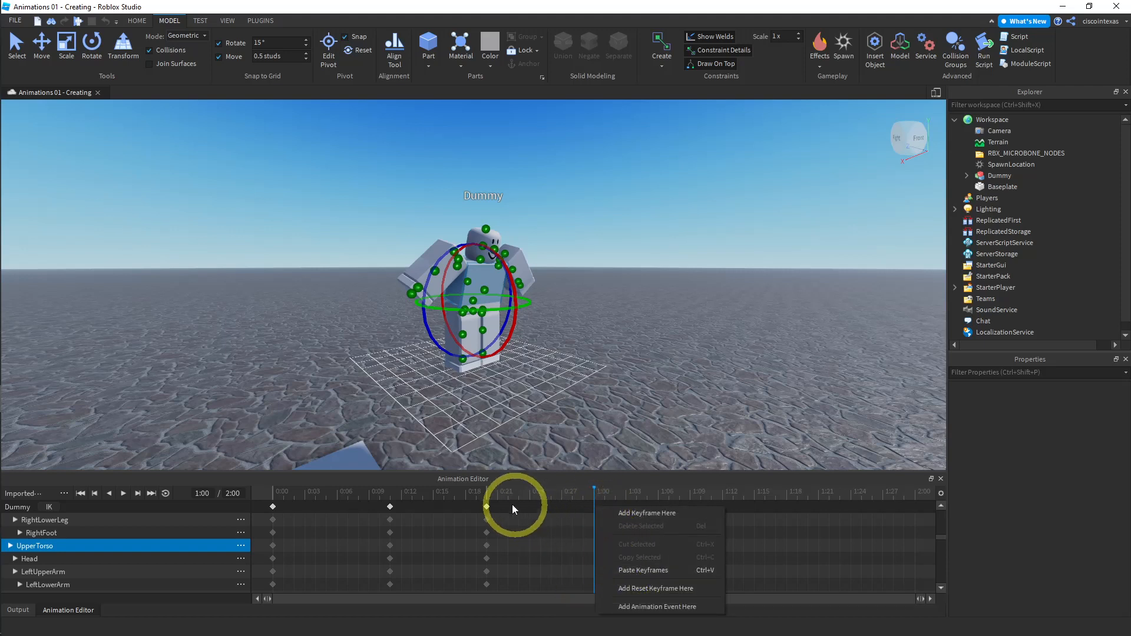
pyautogui.click(486, 506)
pyautogui.rightClick(487, 507)
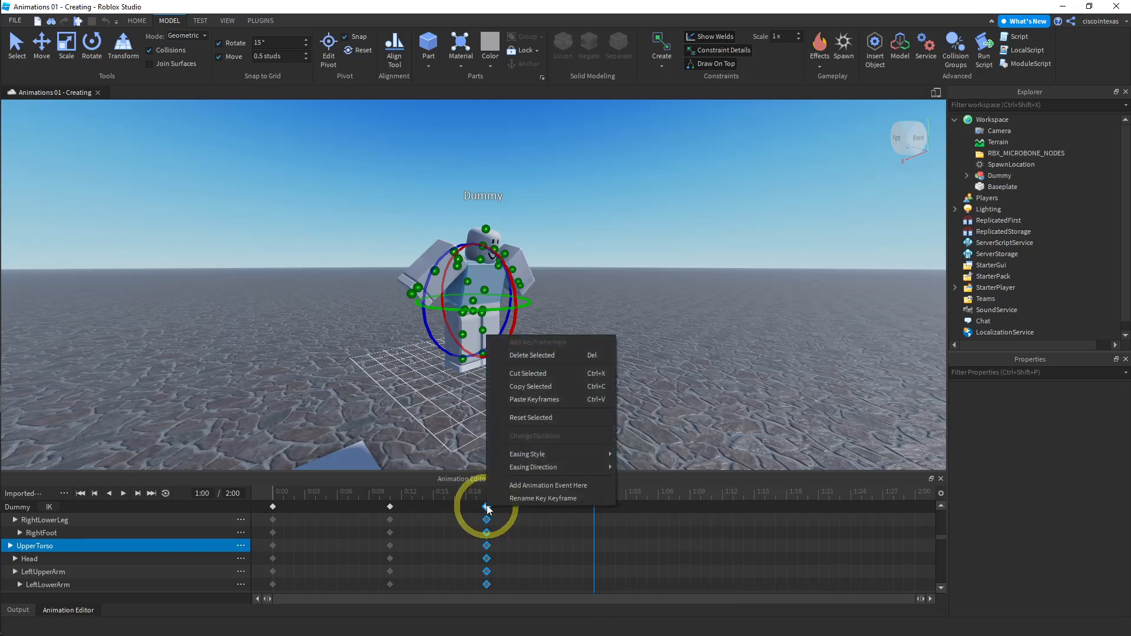
pyautogui.click(521, 386)
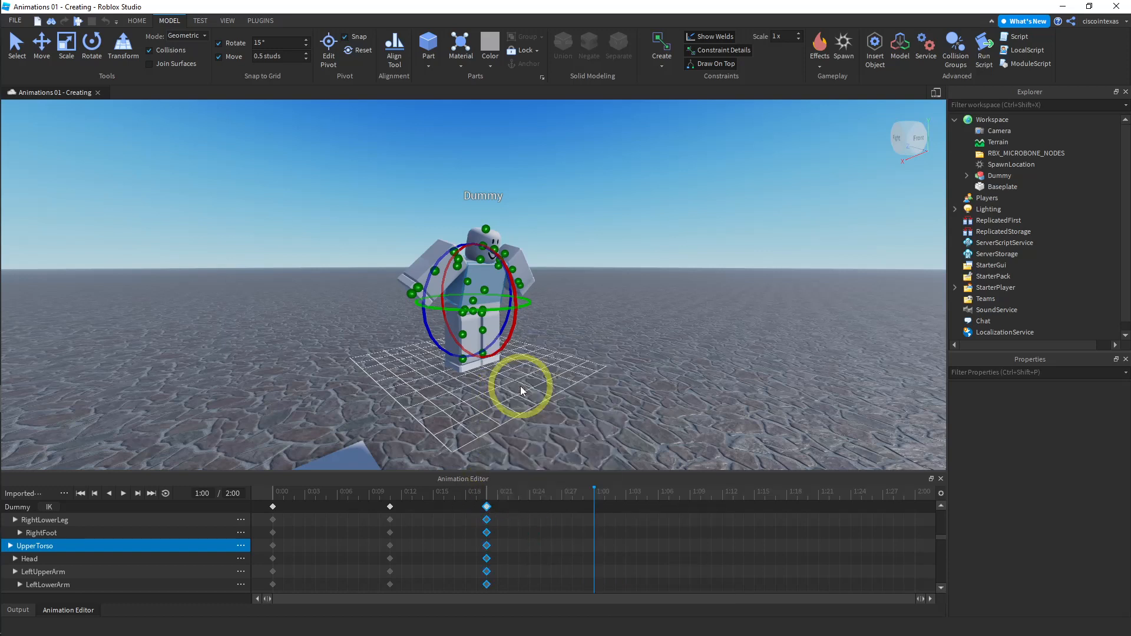
pyautogui.click(594, 506)
pyautogui.rightClick(593, 505)
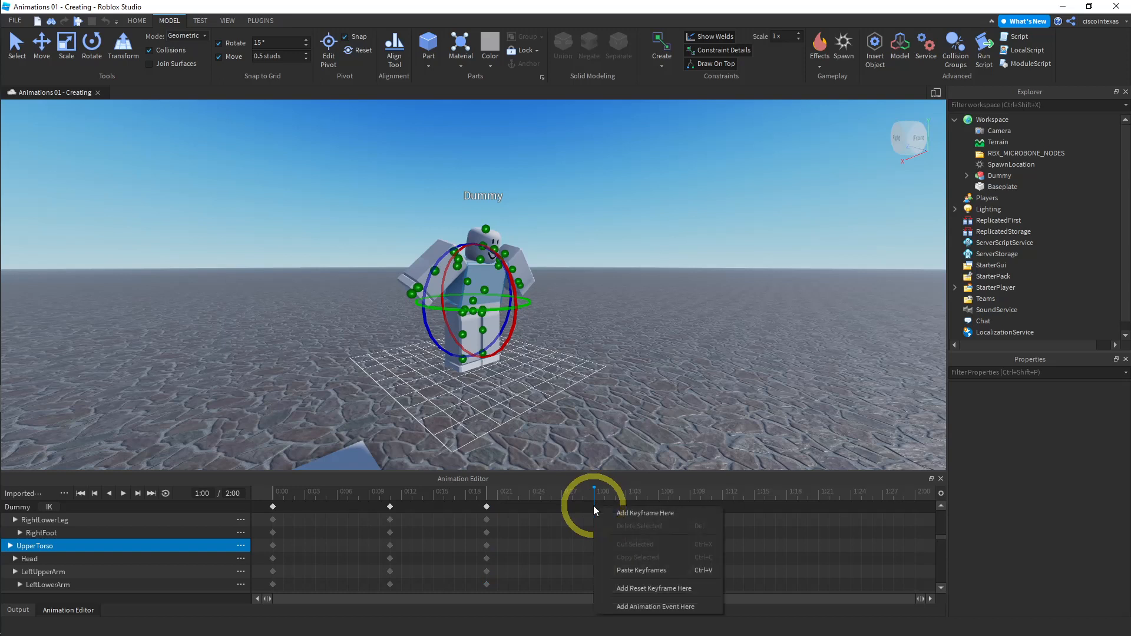
pyautogui.click(629, 571)
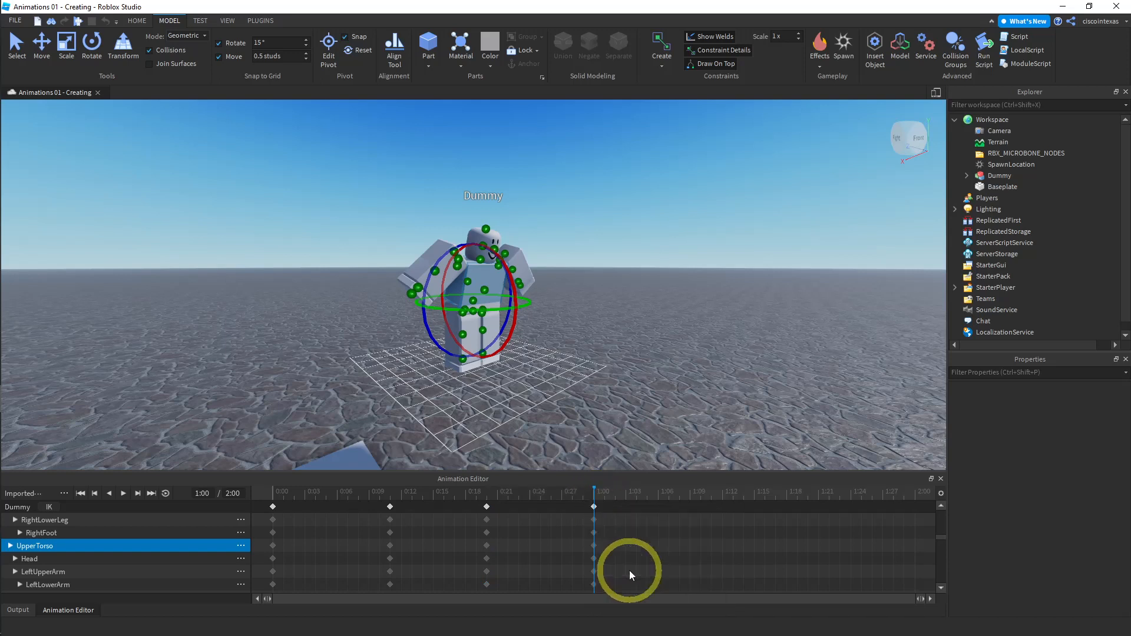
# - Return the playhead to the start and play the animation
pyautogui.click(273, 494)
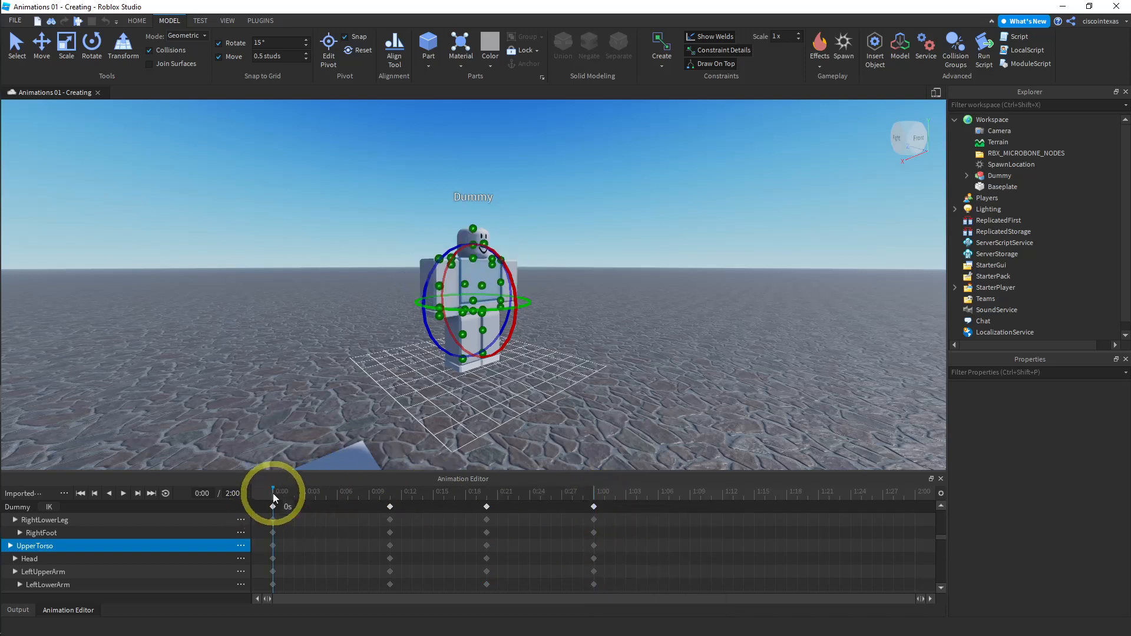
pyautogui.click(123, 494)
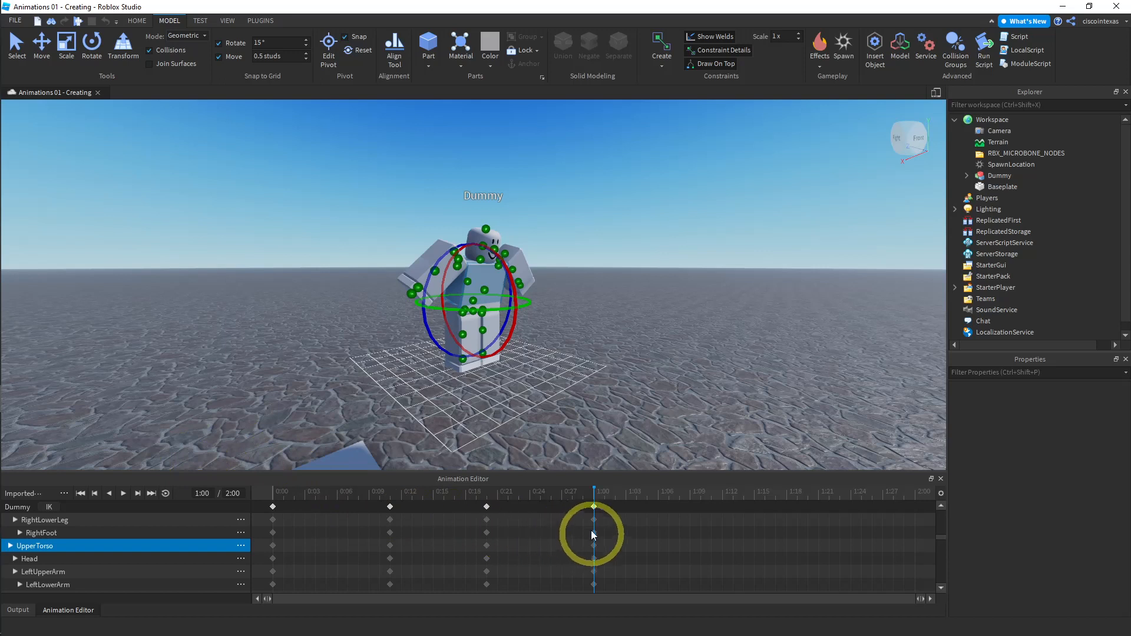
# - At 1:00, select the LowerTorso track and move the lower torso up about 1.5 studs with the Move tool
pyautogui.click(593, 507)
pyautogui.click(555, 511)
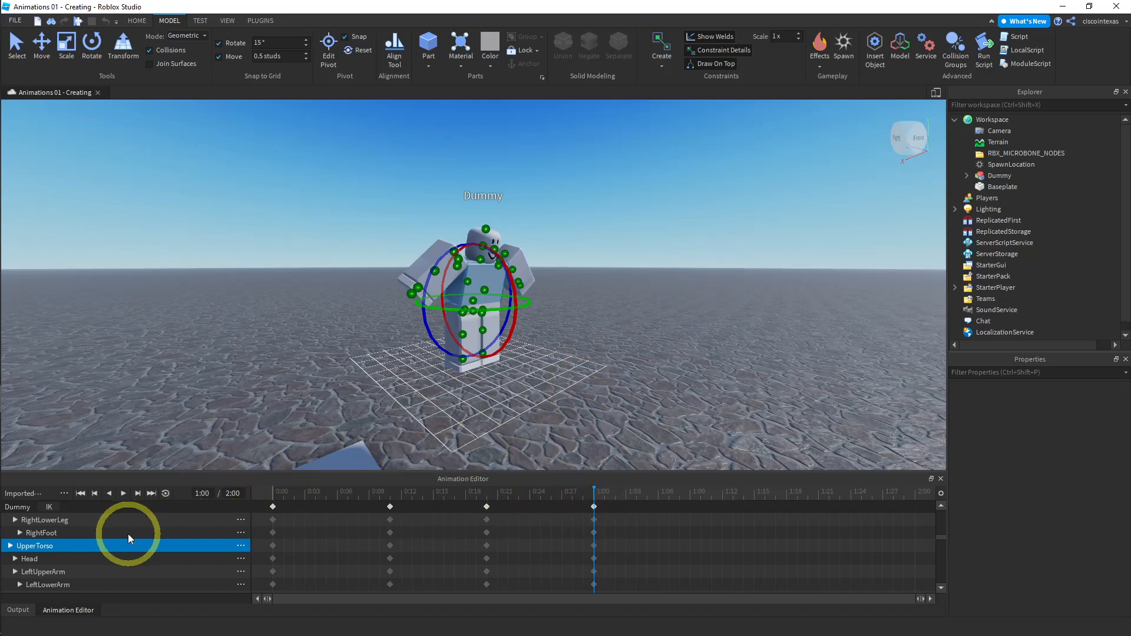
pyautogui.scroll(3, 114, 535)
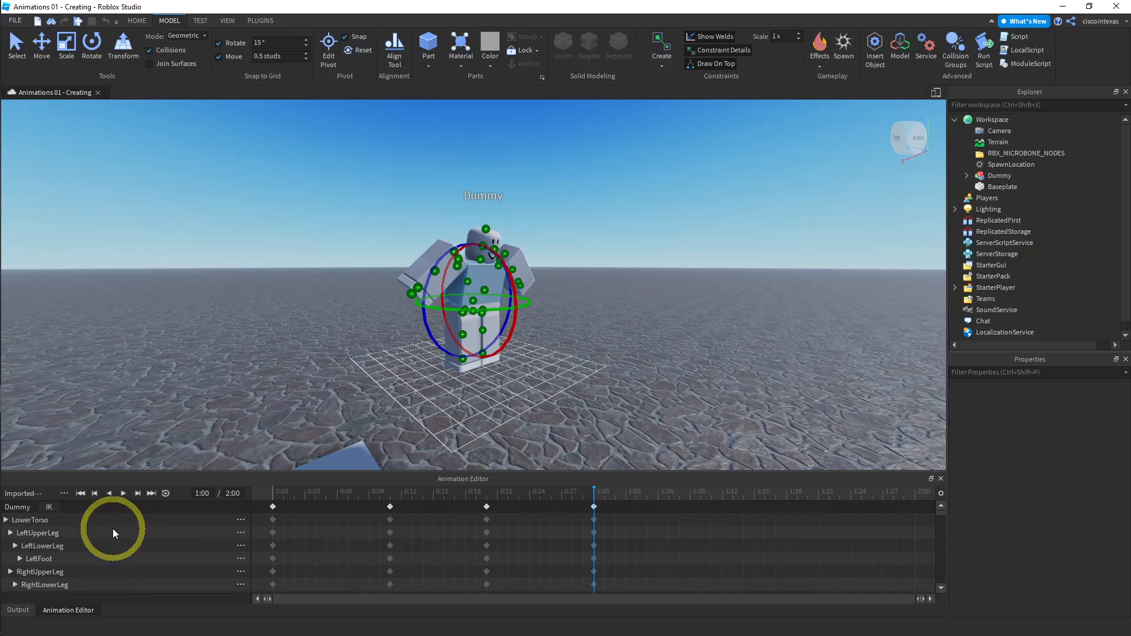
pyautogui.click(40, 520)
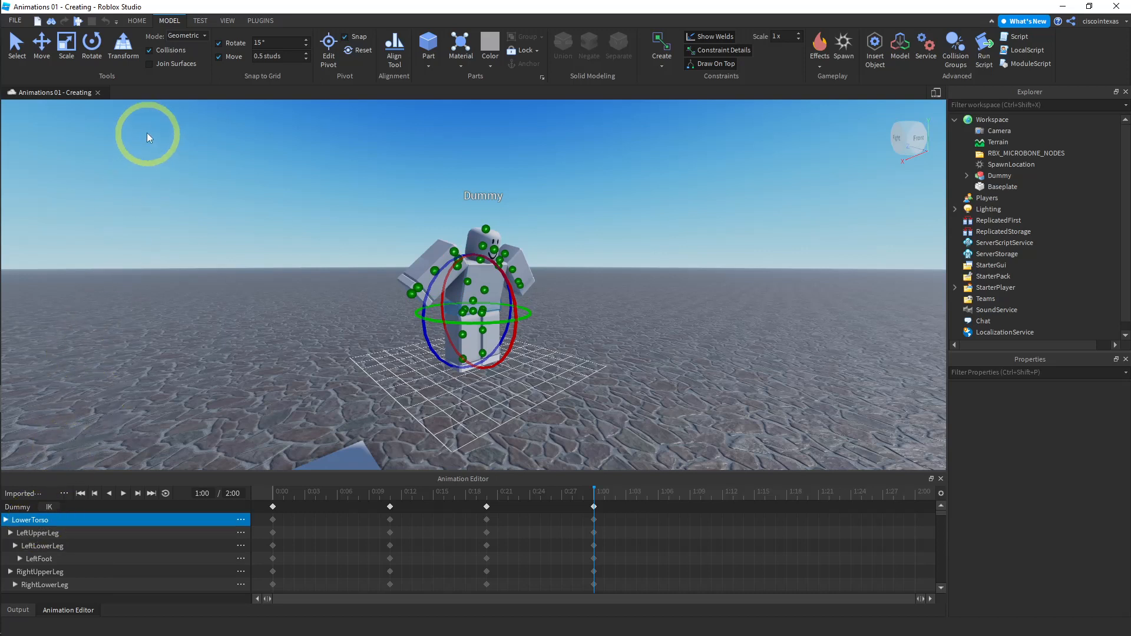
pyautogui.click(42, 49)
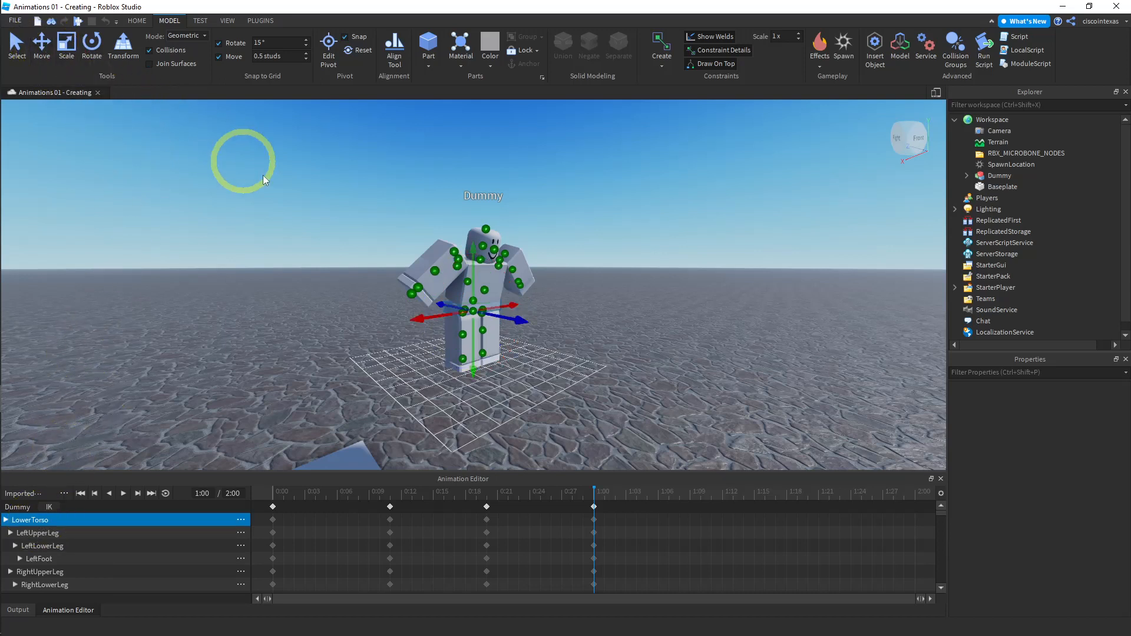
pyautogui.moveTo(472, 253); pyautogui.dragTo(475, 214)
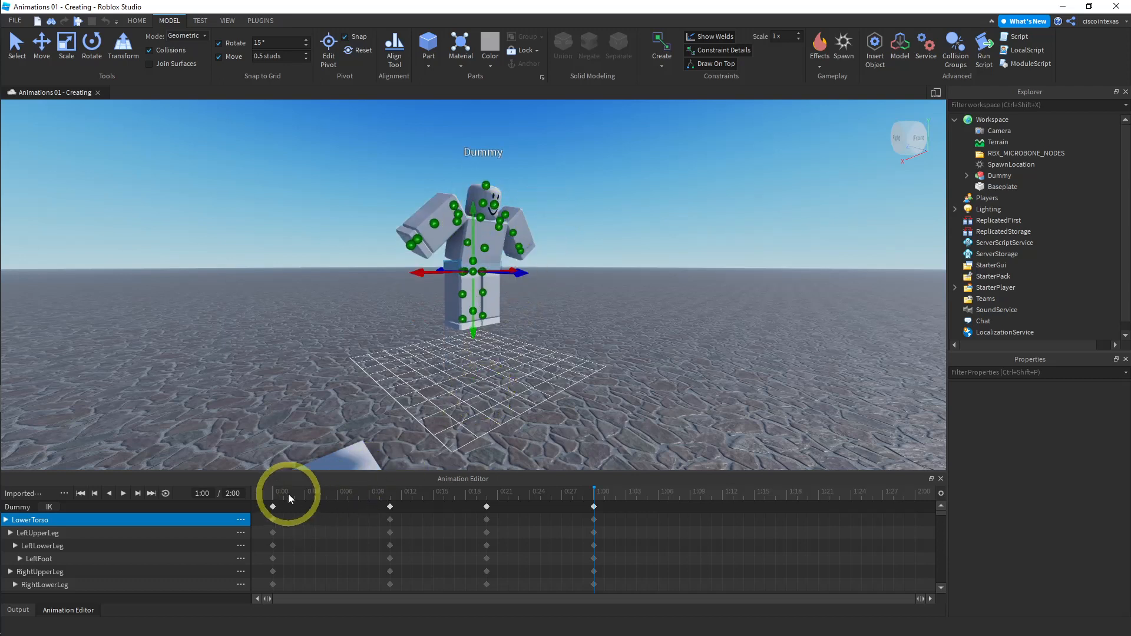
# - Replay the animation from the beginning to preview the raised torso
pyautogui.click(273, 495)
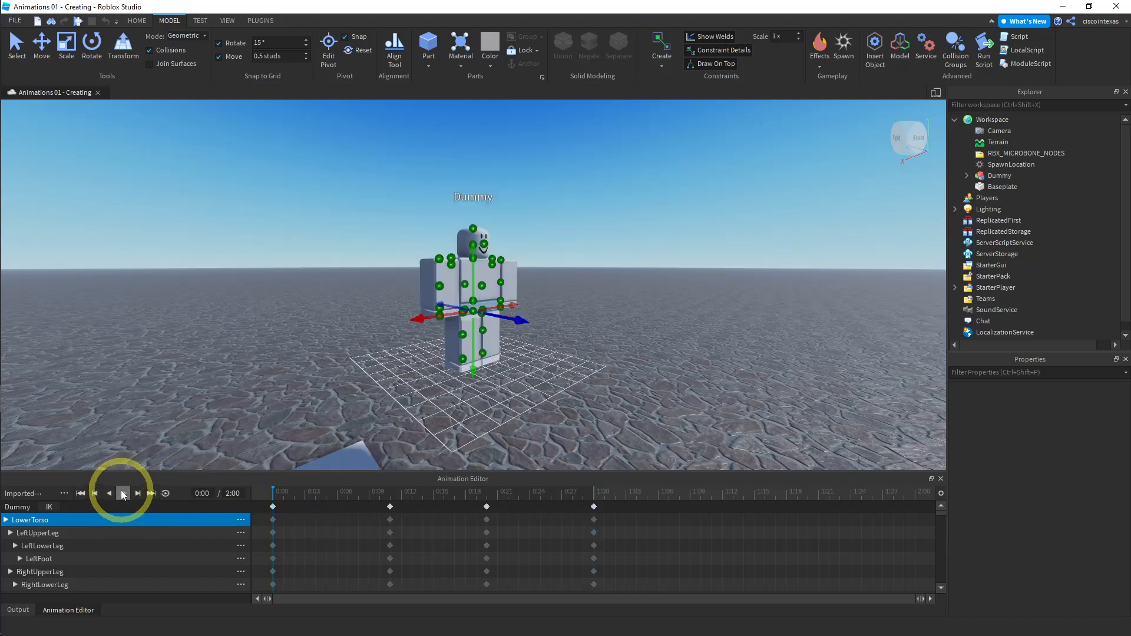
pyautogui.click(122, 493)
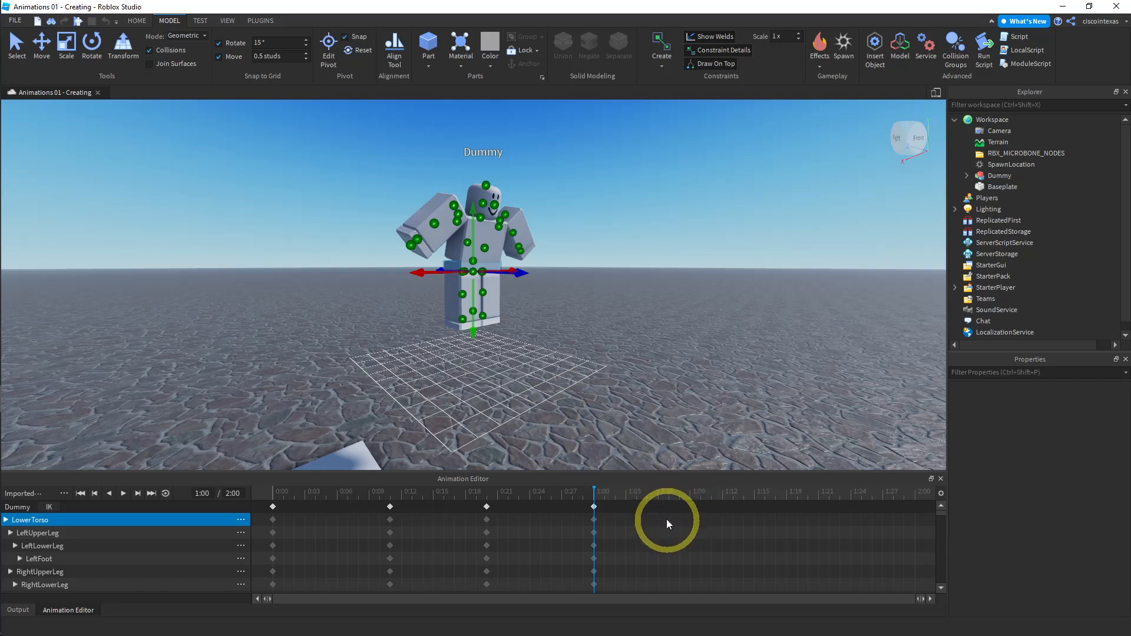
# - Copy the keyframes at 1:00 and paste them at 1:11
pyautogui.rightClick(594, 508)
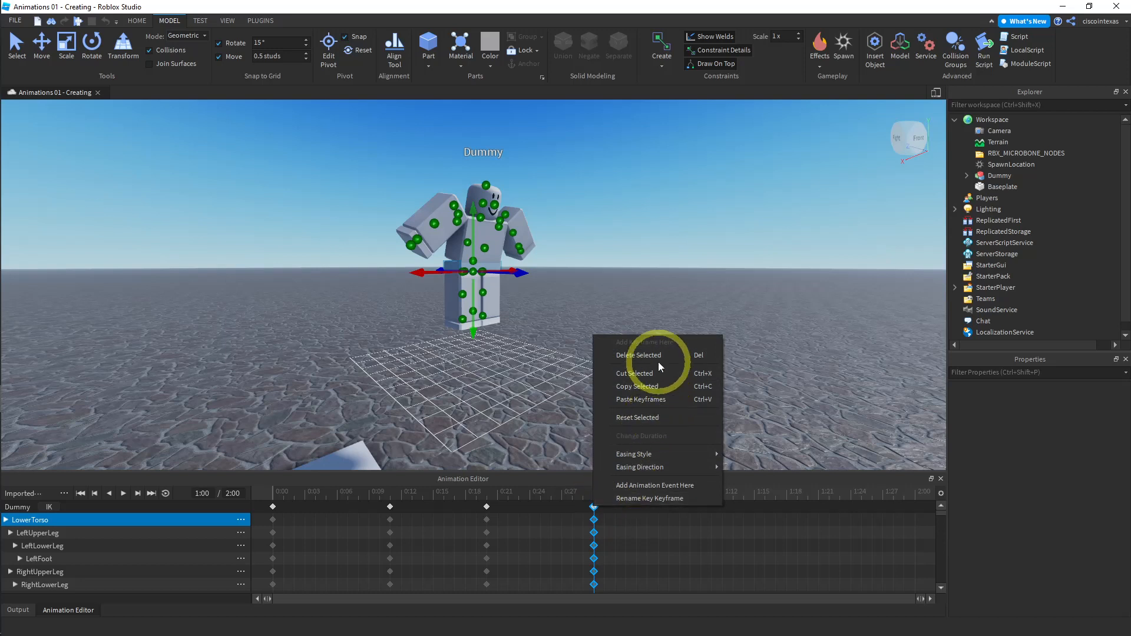
pyautogui.click(636, 386)
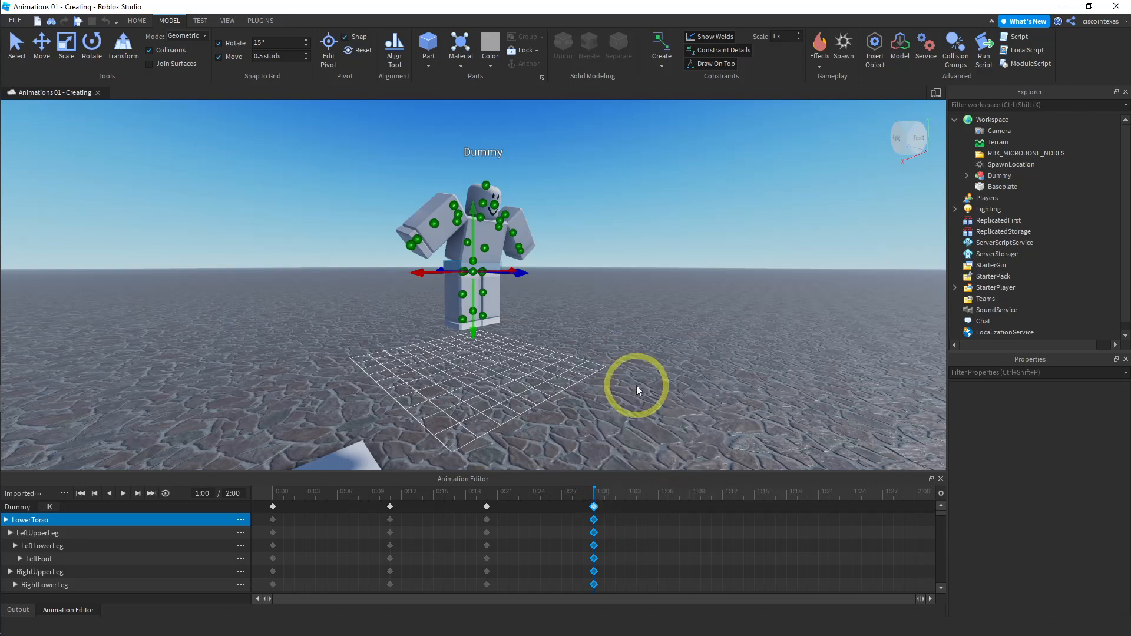
pyautogui.click(711, 499)
pyautogui.rightClick(711, 506)
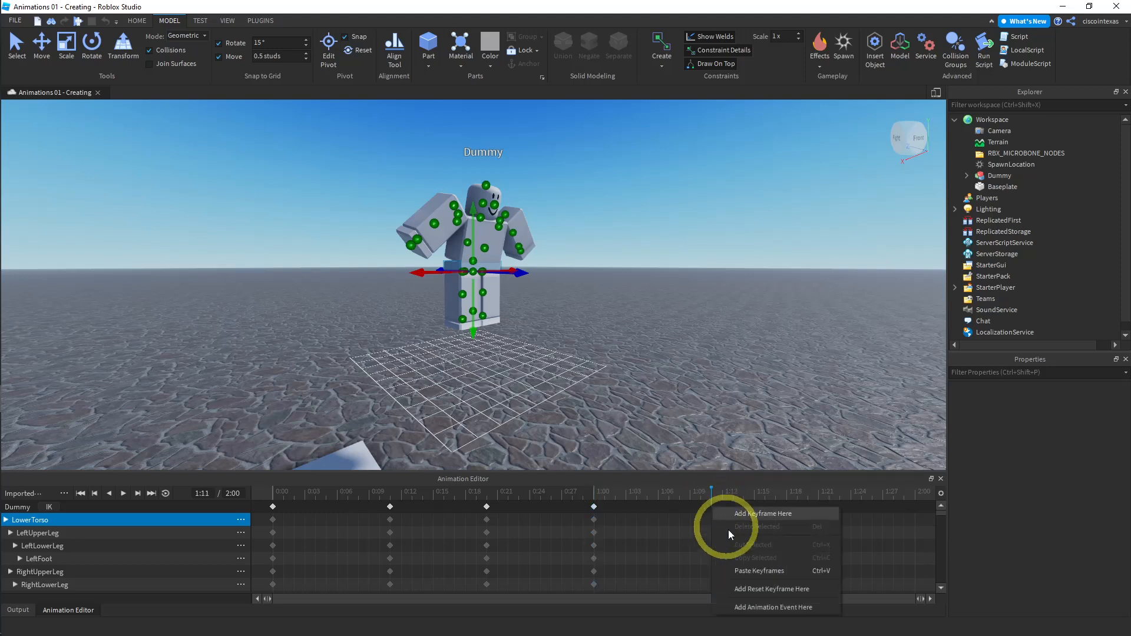
pyautogui.click(745, 570)
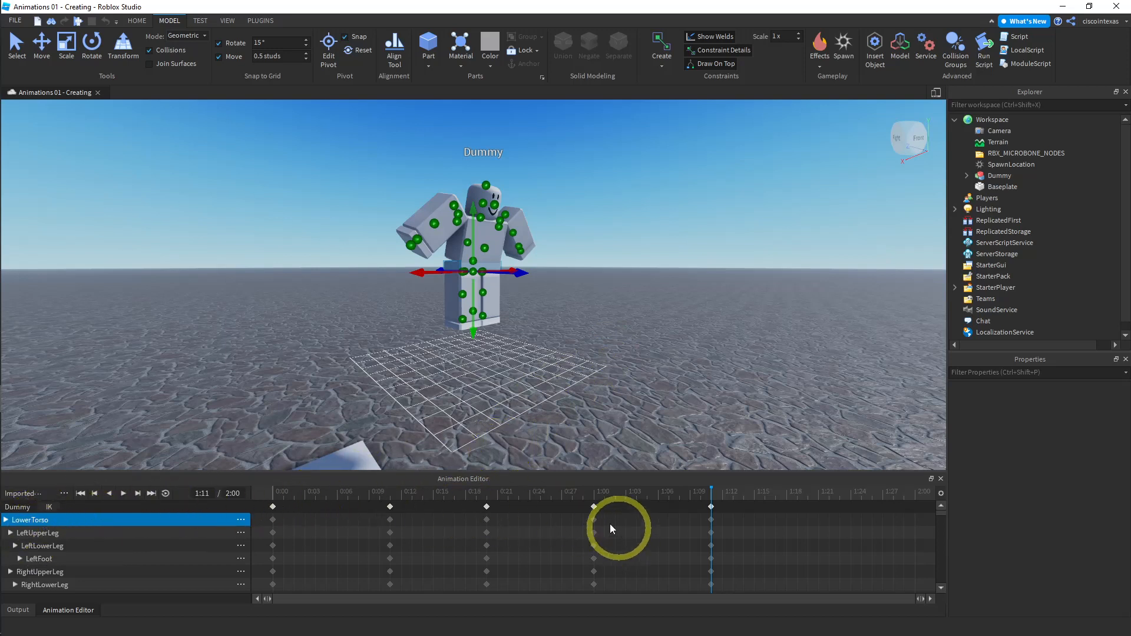
# - Select the 0:20 keyframes and inspect the LowerTorso position and rotation values
pyautogui.click(486, 508)
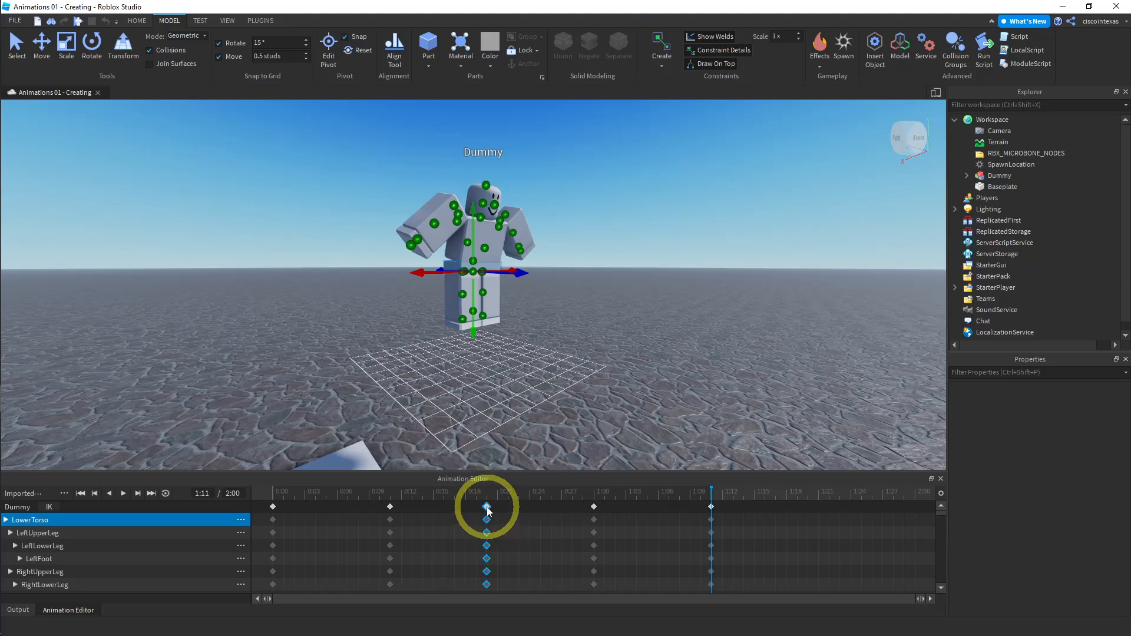
pyautogui.click(487, 509)
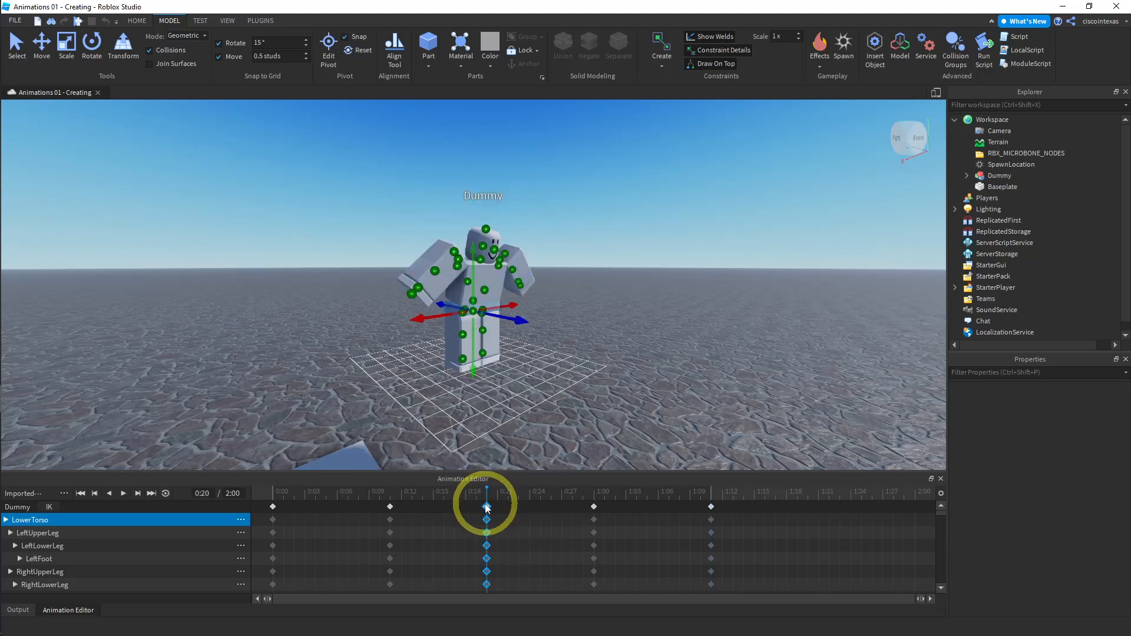
pyautogui.click(487, 508)
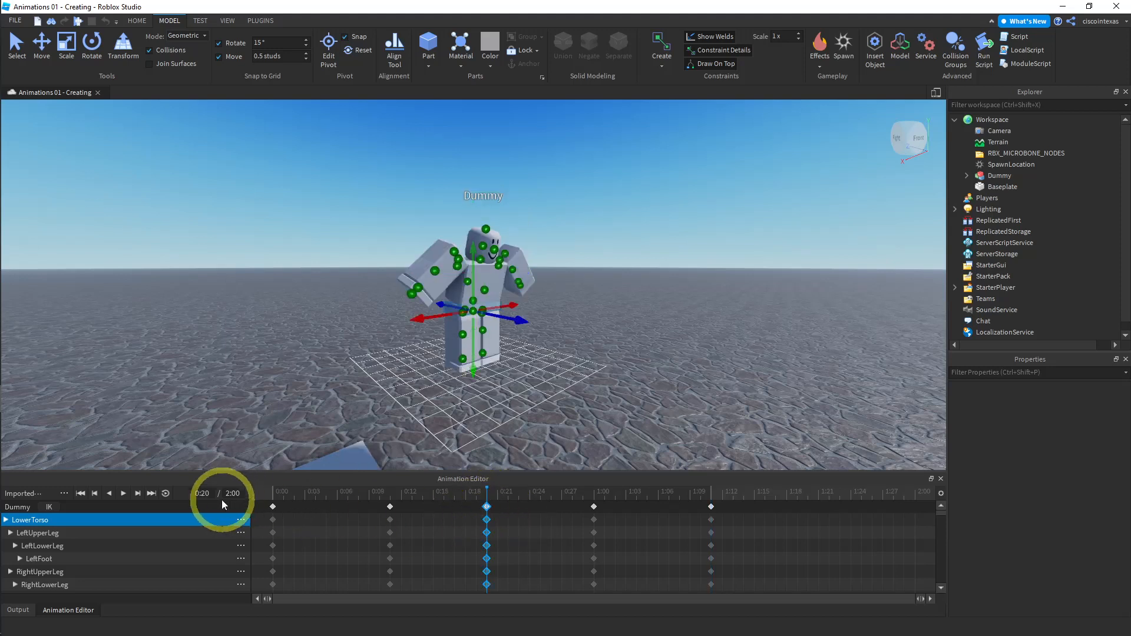
pyautogui.click(6, 521)
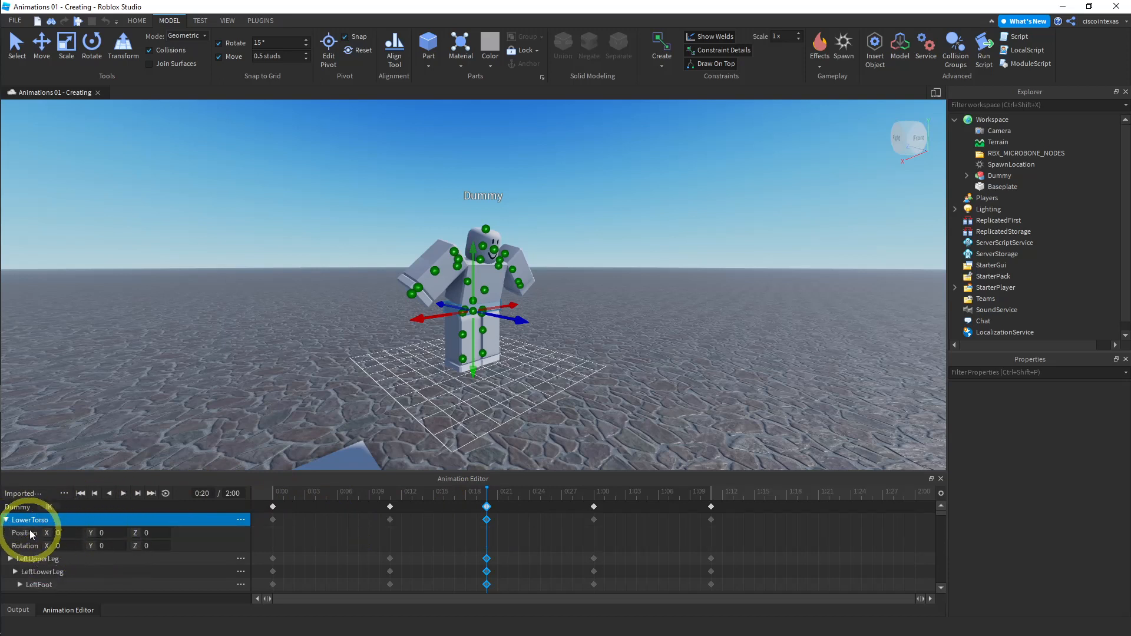
pyautogui.click(7, 520)
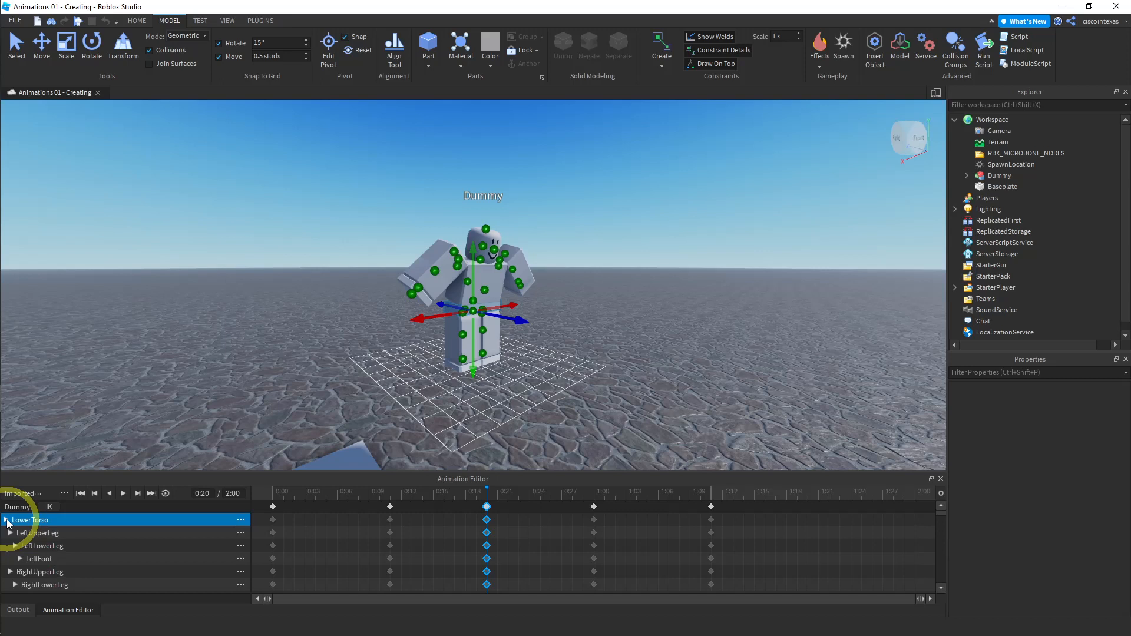
pyautogui.click(7, 520)
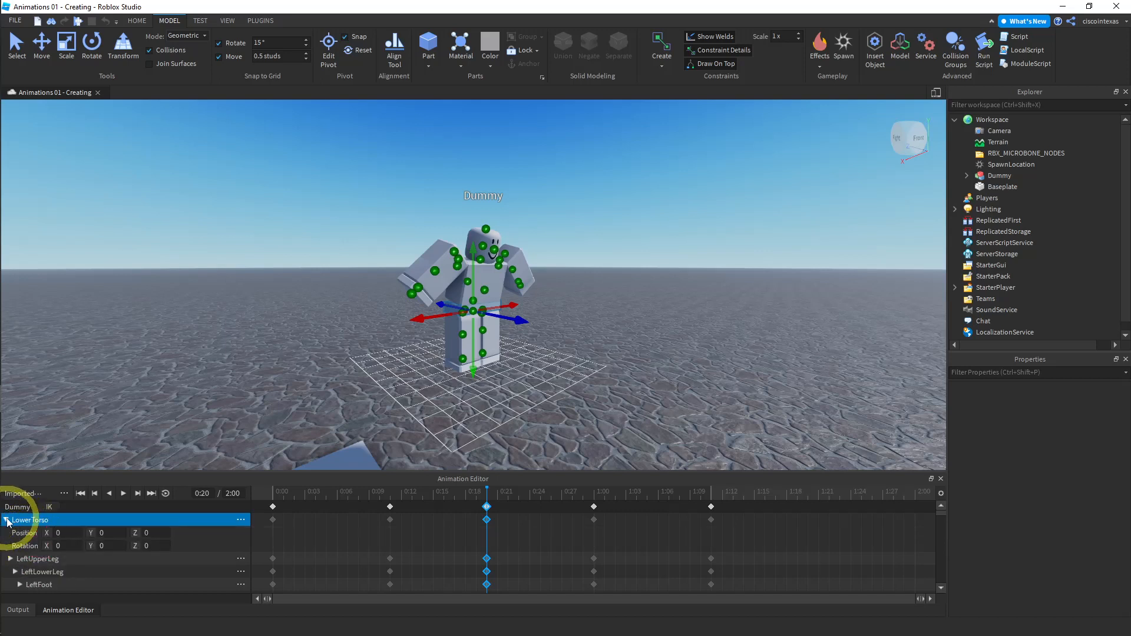
pyautogui.click(7, 521)
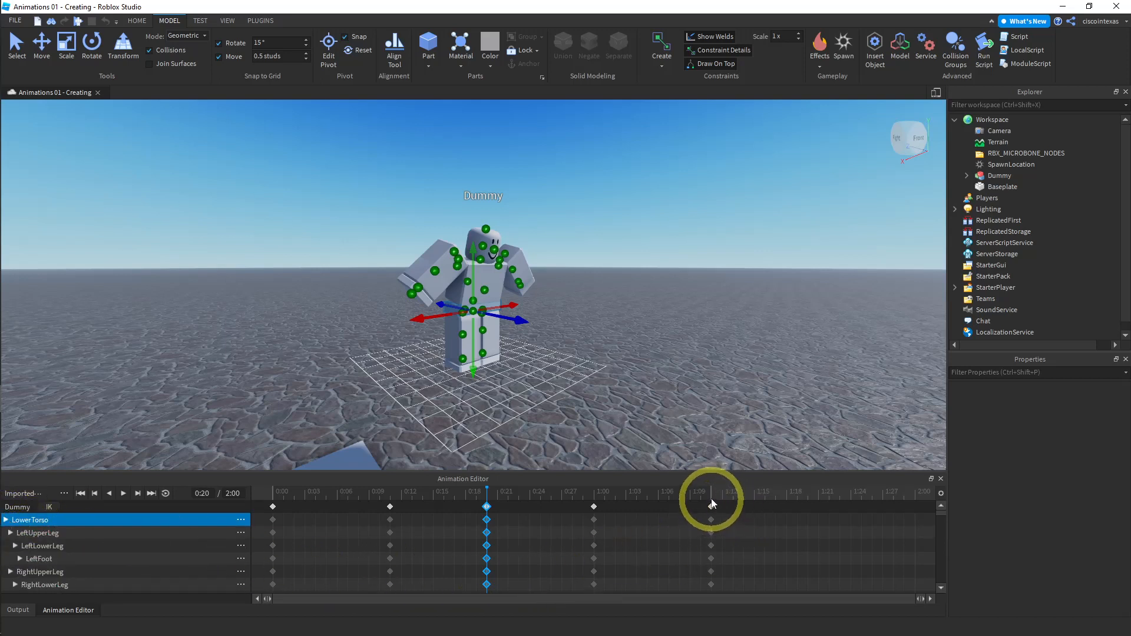
# - At 1:11, move the lower torso back down to position Y 0
pyautogui.click(595, 495)
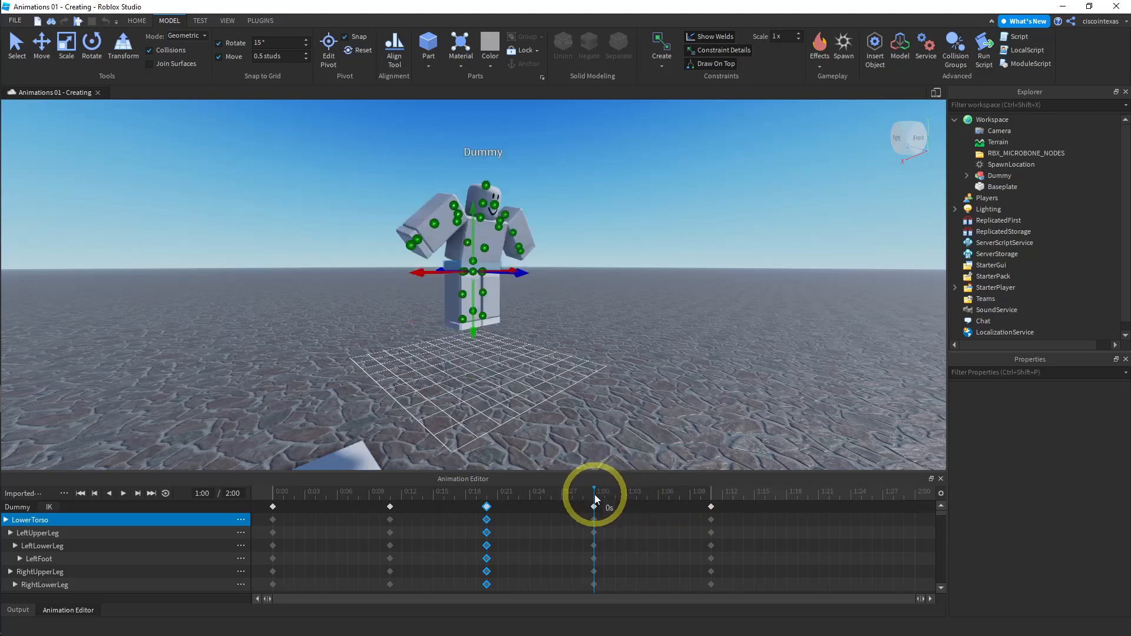
pyautogui.click(710, 496)
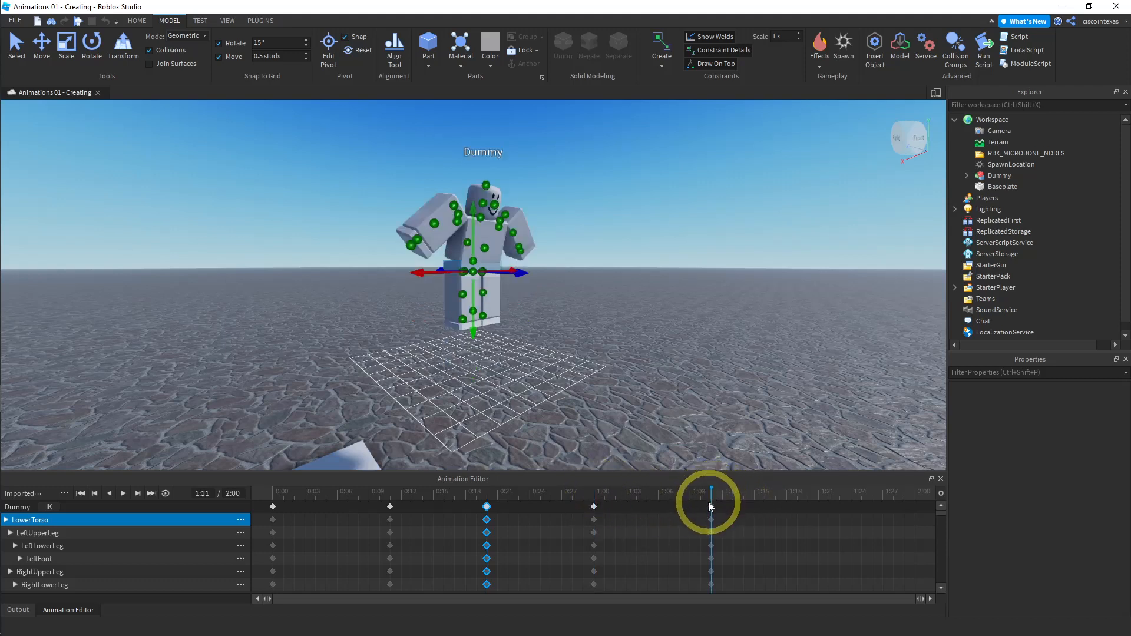
pyautogui.click(712, 507)
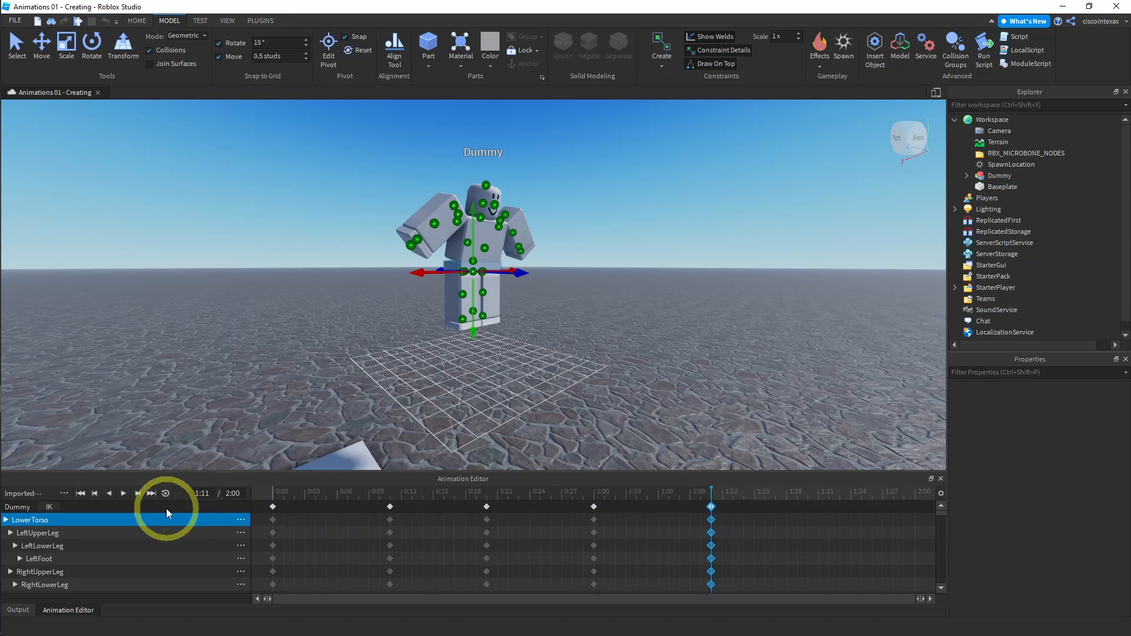
pyautogui.click(5, 520)
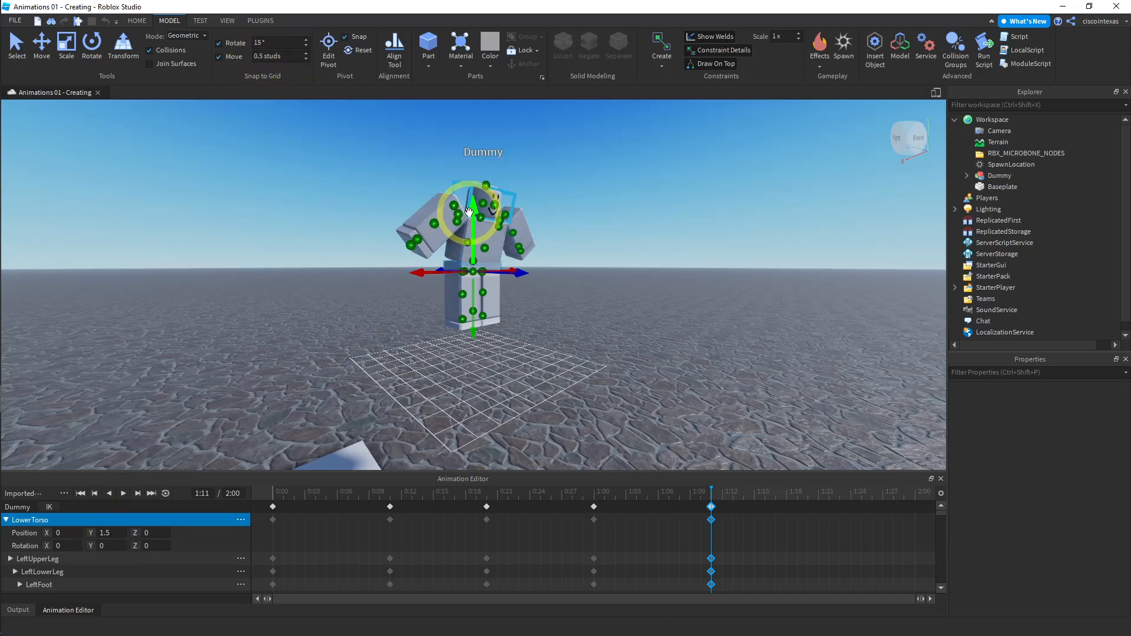
pyautogui.moveTo(469, 212); pyautogui.dragTo(471, 256)
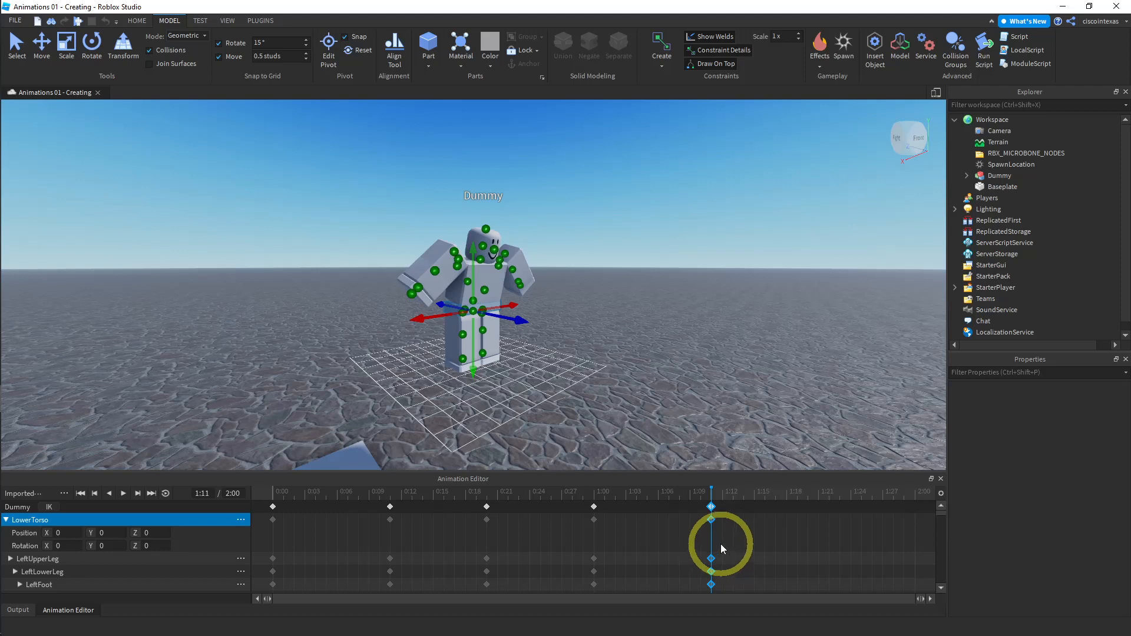
# - Copy the keyframes at 1:11 and paste them at 1:20
pyautogui.rightClick(712, 508)
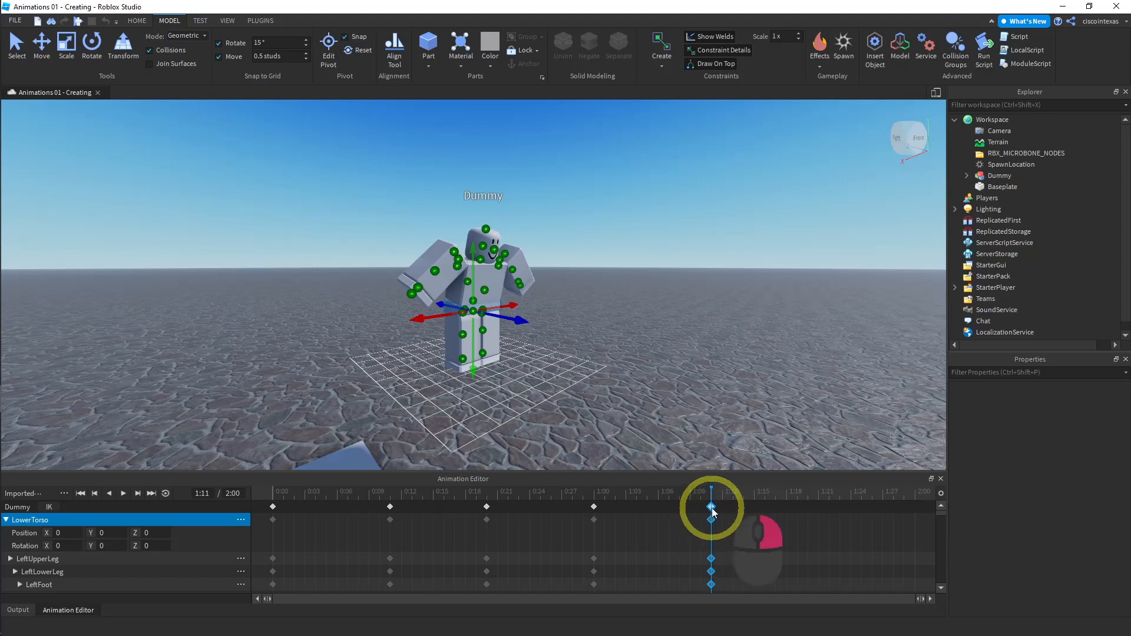
pyautogui.click(746, 393)
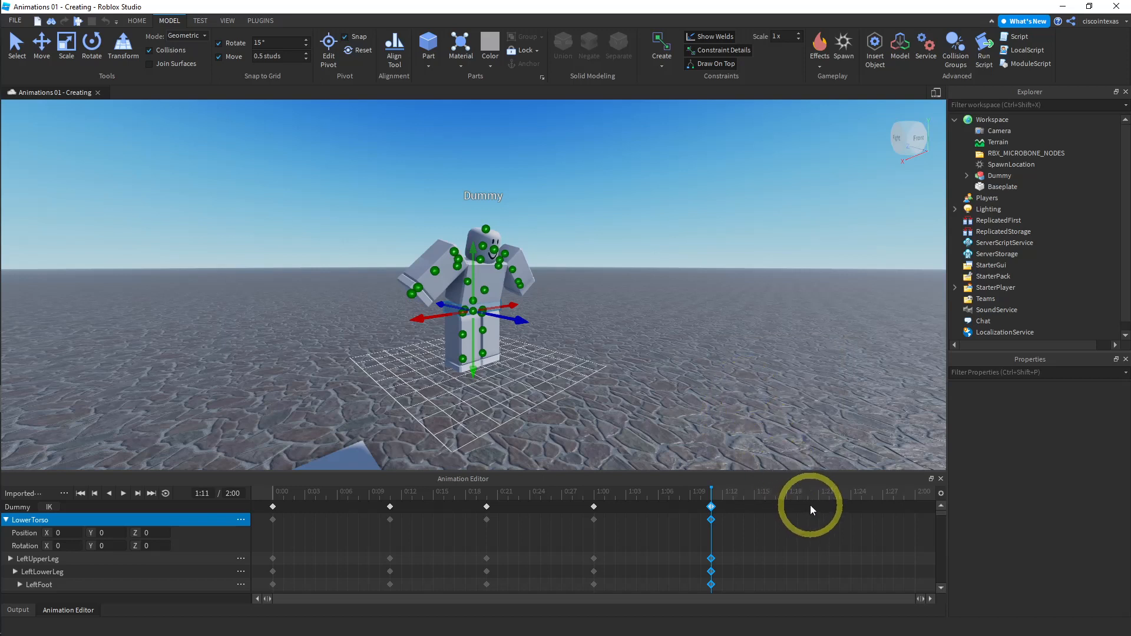
pyautogui.click(808, 507)
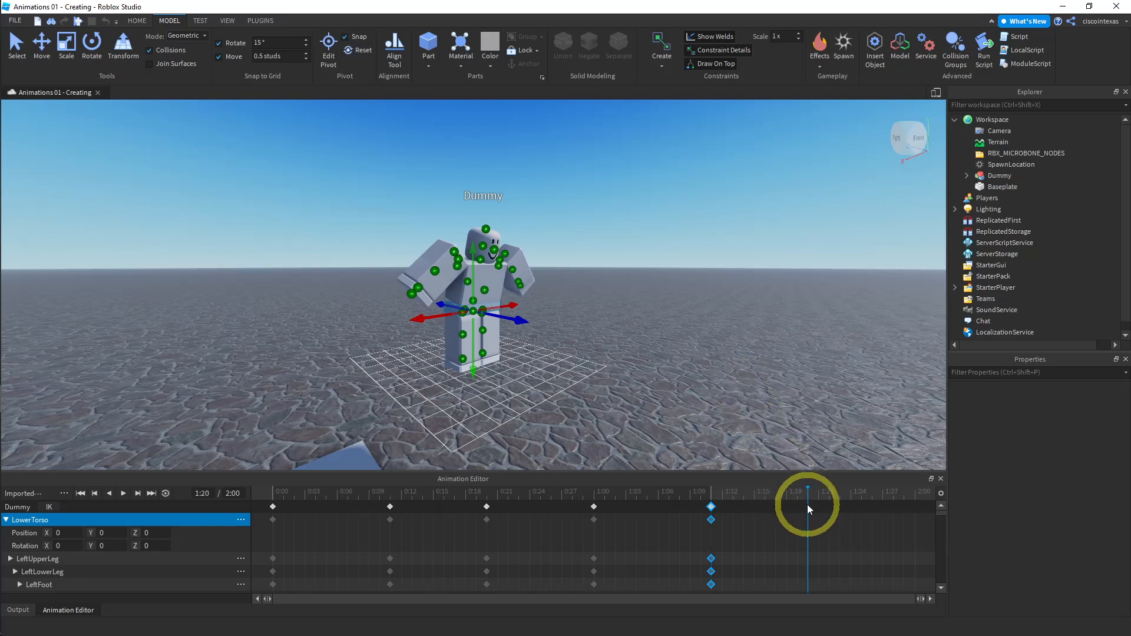
pyautogui.rightClick(808, 507)
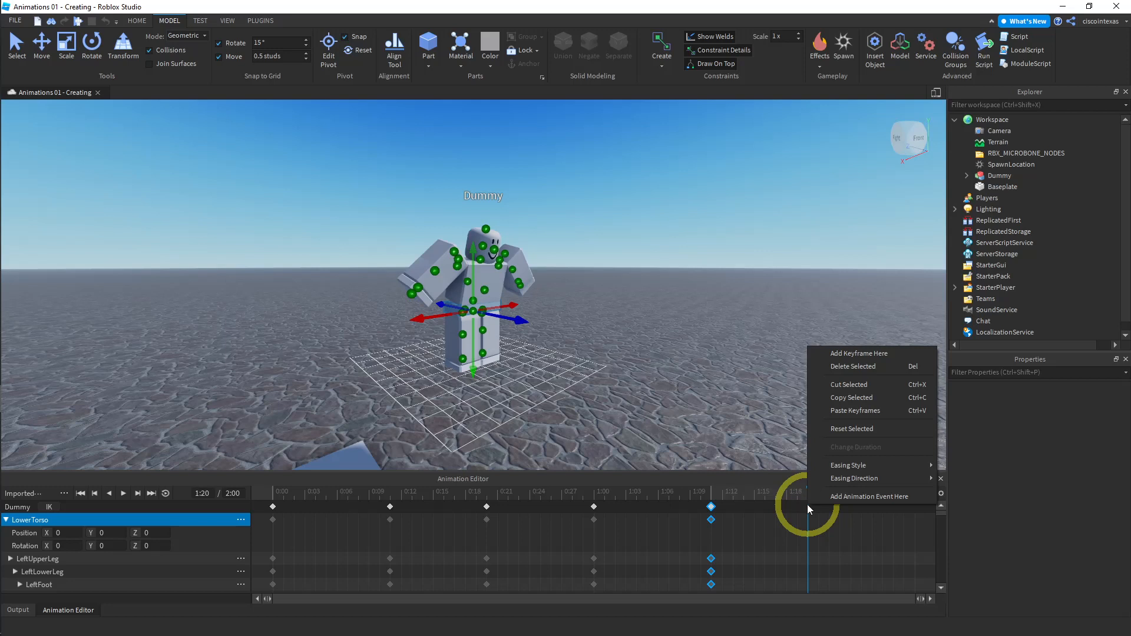
pyautogui.click(840, 410)
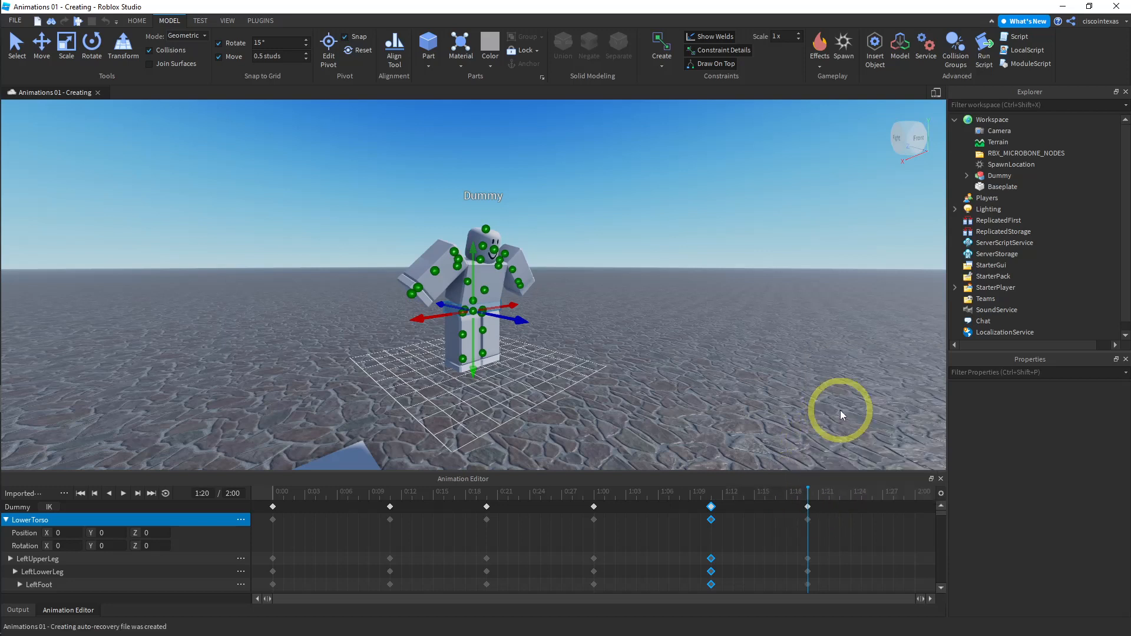
pyautogui.click(808, 507)
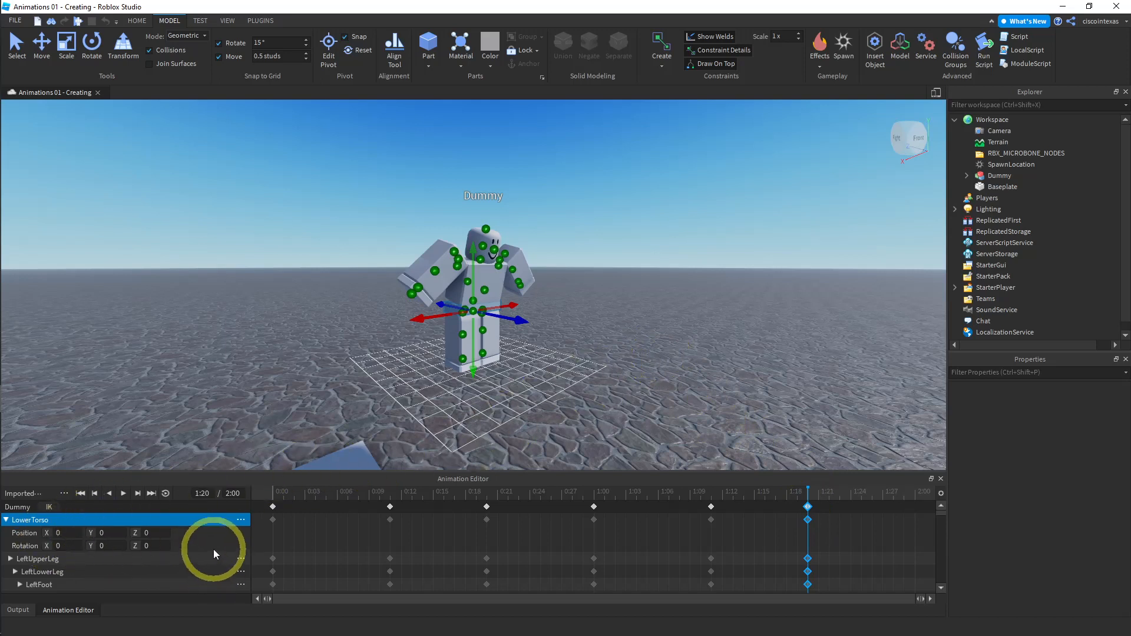
# - At 1:20, rotate the upper torso back upright to rotation 0 on all axes
pyautogui.scroll(-5, 213, 549)
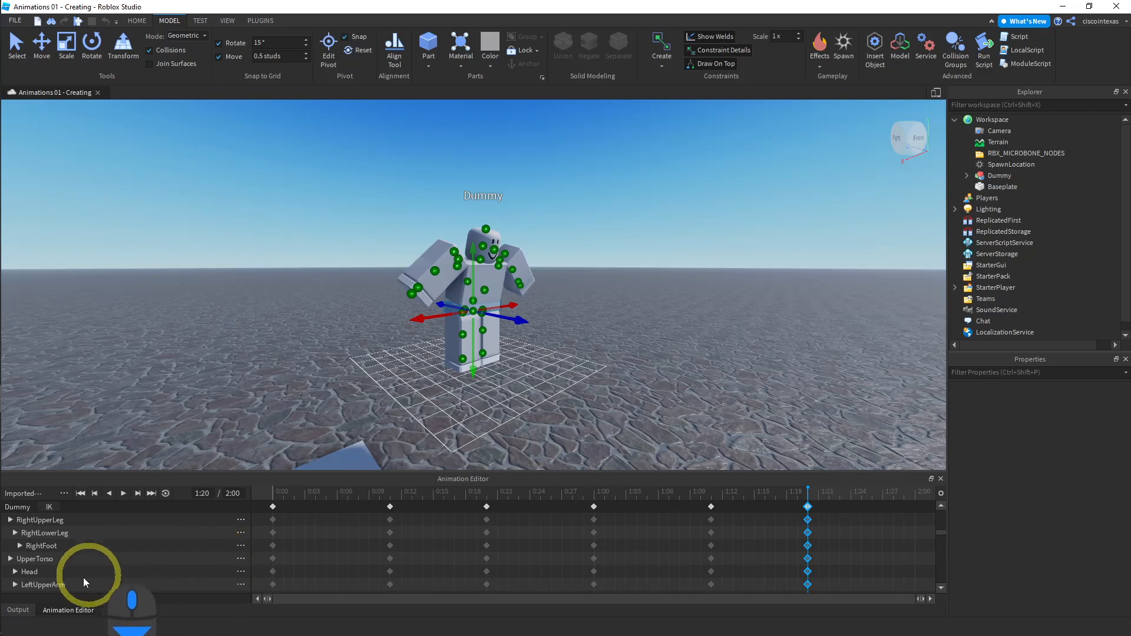
pyautogui.click(41, 557)
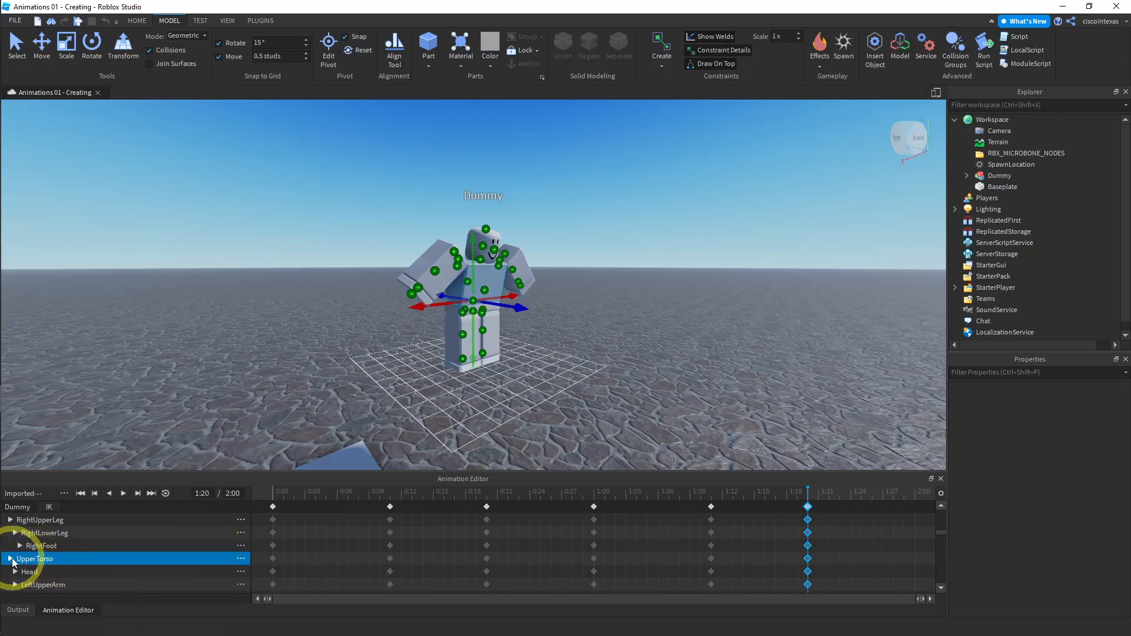
pyautogui.click(10, 558)
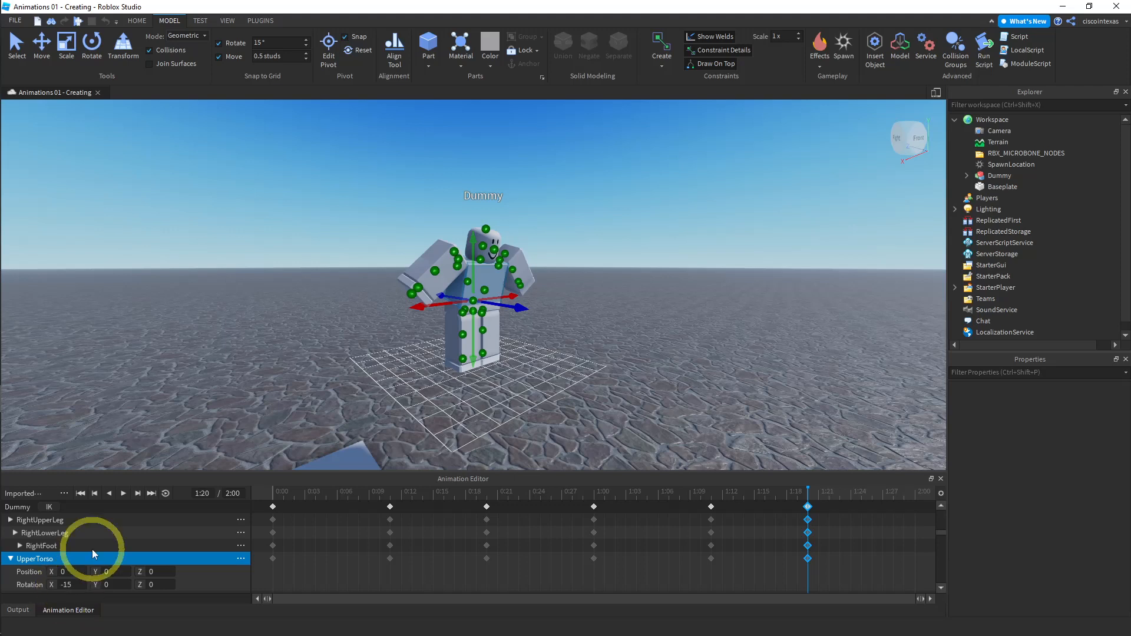
pyautogui.click(91, 44)
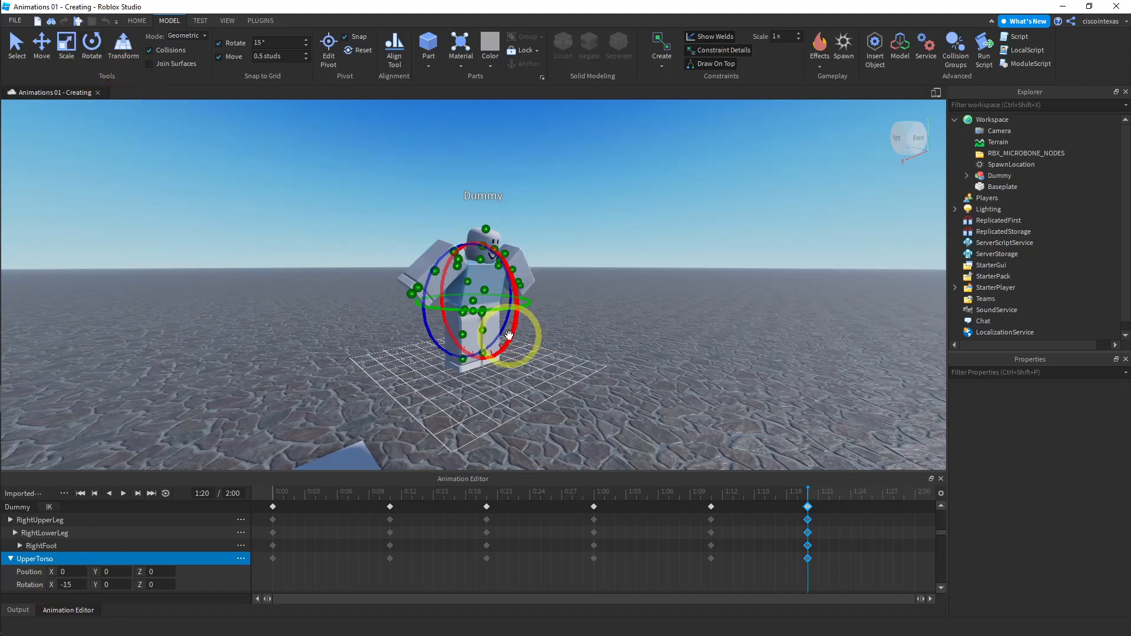
pyautogui.moveTo(509, 335); pyautogui.dragTo(506, 326)
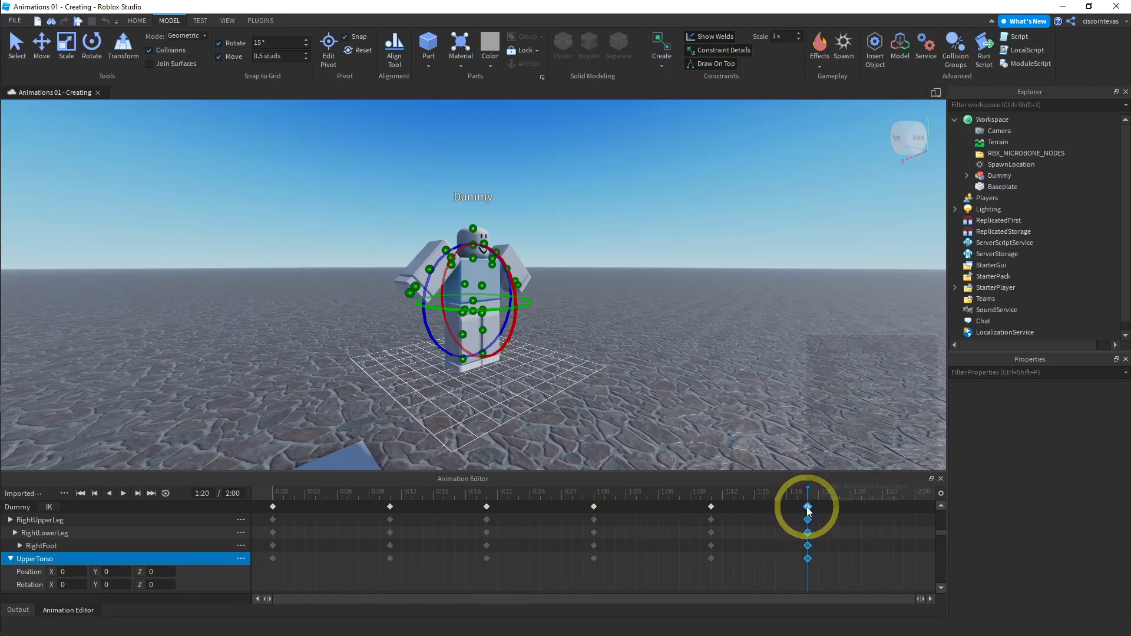
# - Copy the keyframes at 1:20 and paste them at 2:00, the end of the timeline
pyautogui.rightClick(808, 508)
pyautogui.click(838, 387)
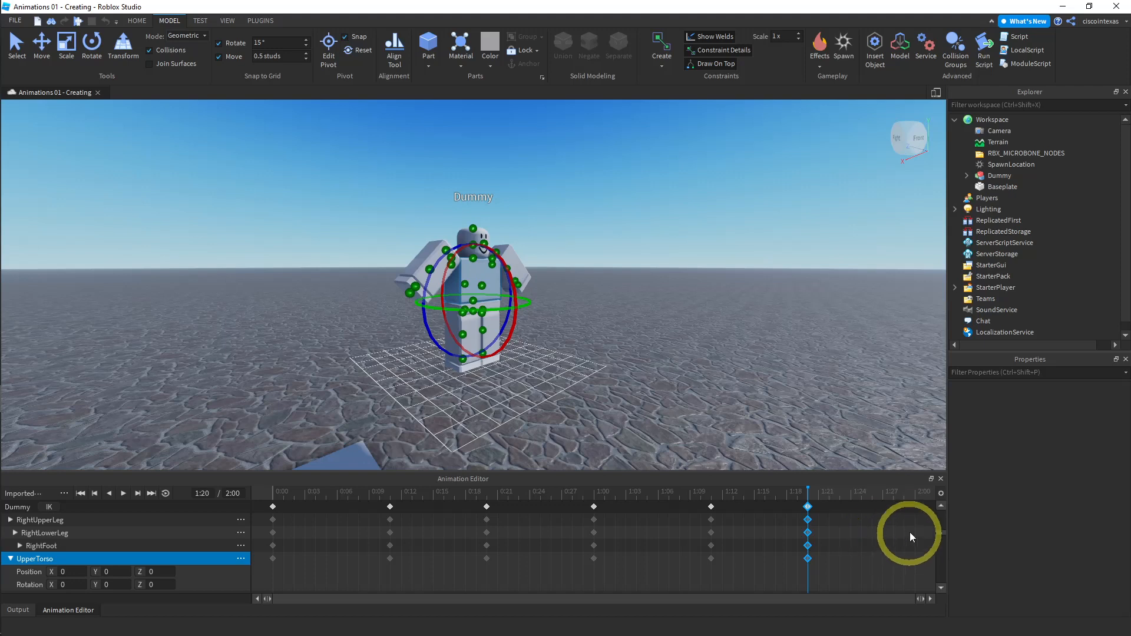
pyautogui.click(914, 494)
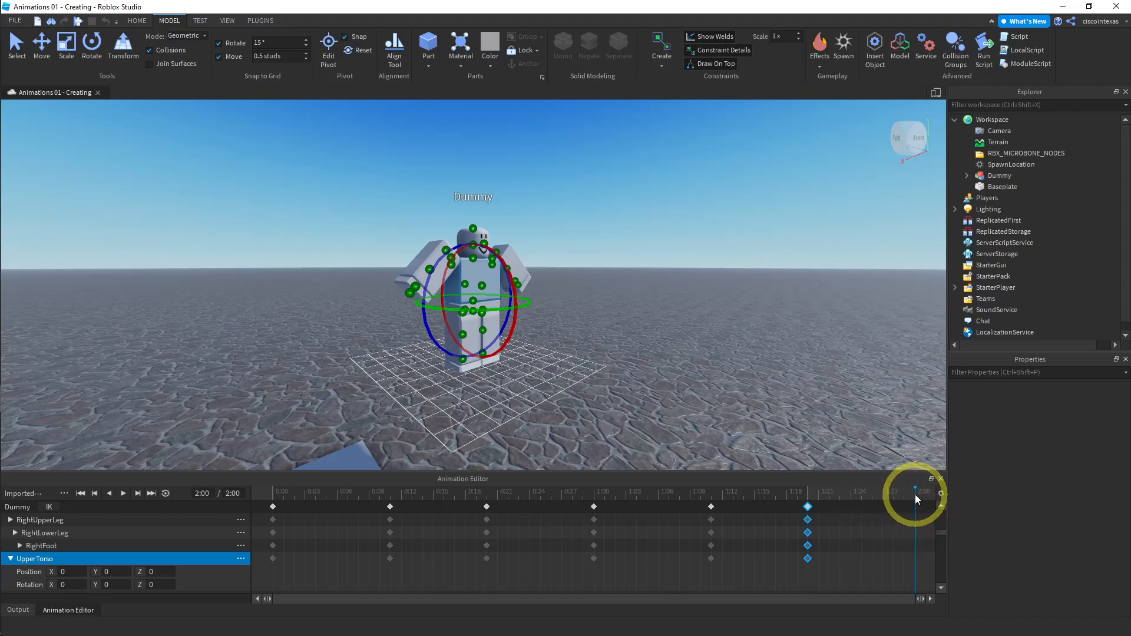
pyautogui.rightClick(915, 504)
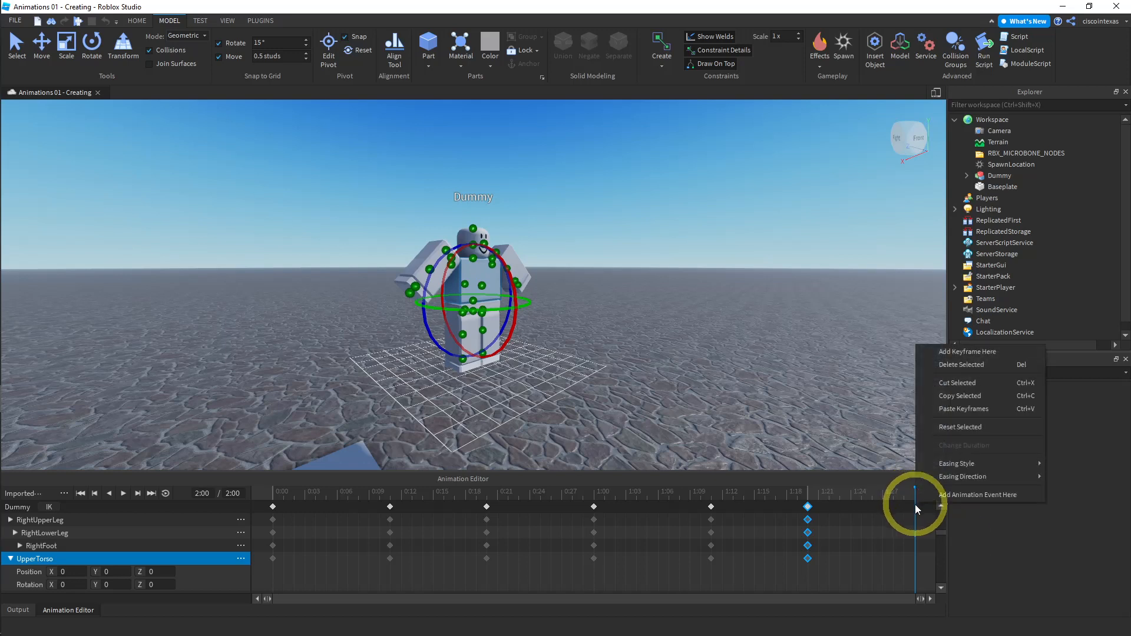
pyautogui.rightClick(915, 505)
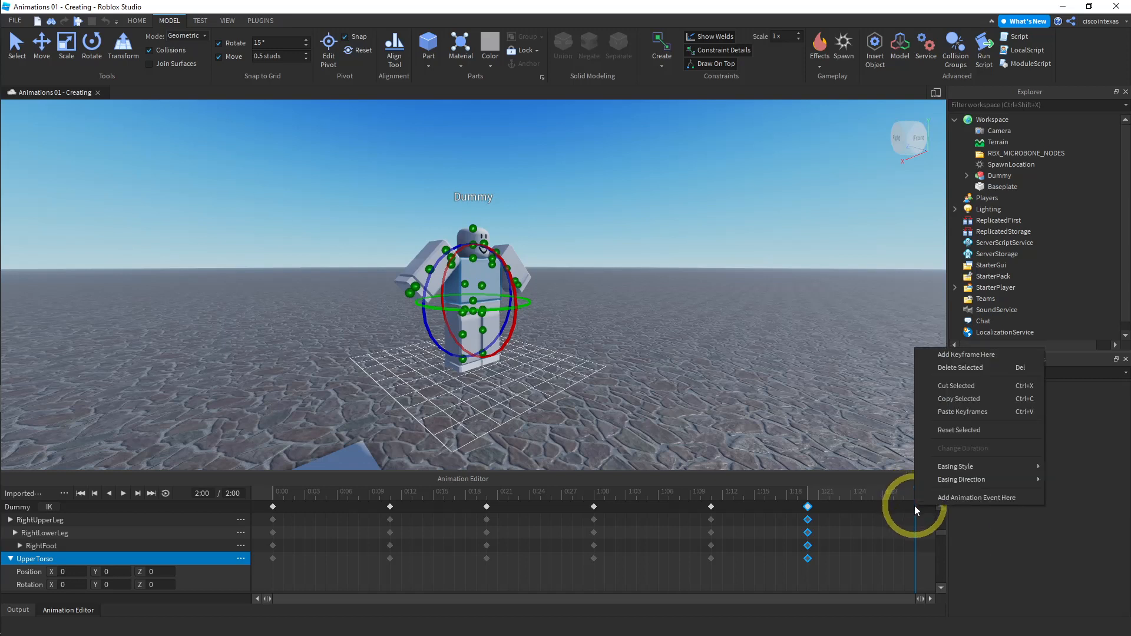
pyautogui.click(942, 409)
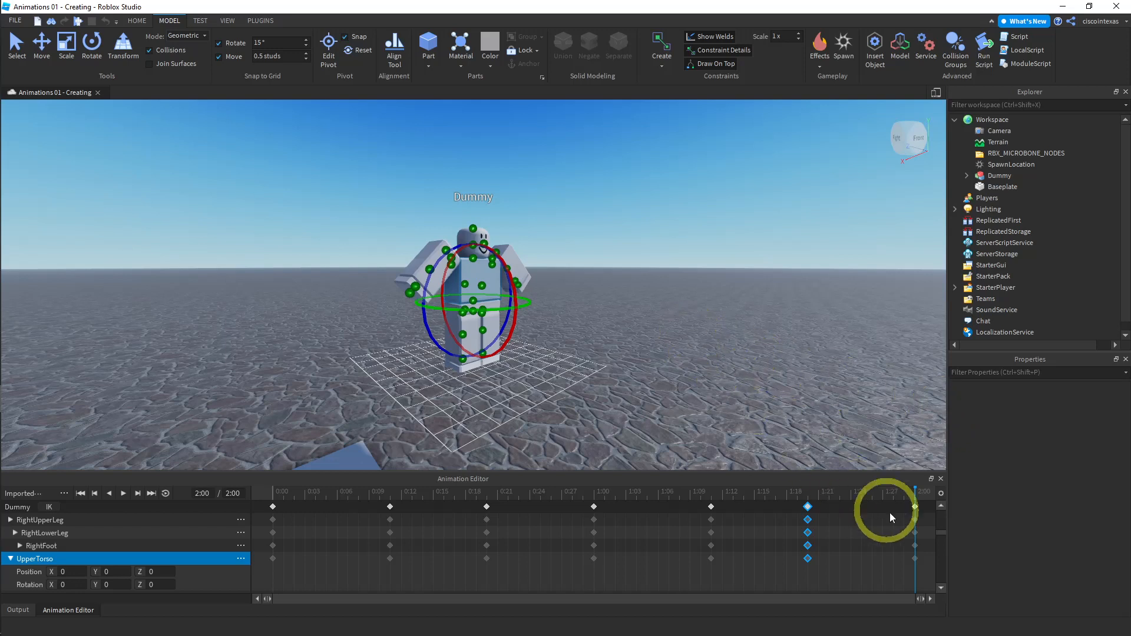
pyautogui.click(914, 507)
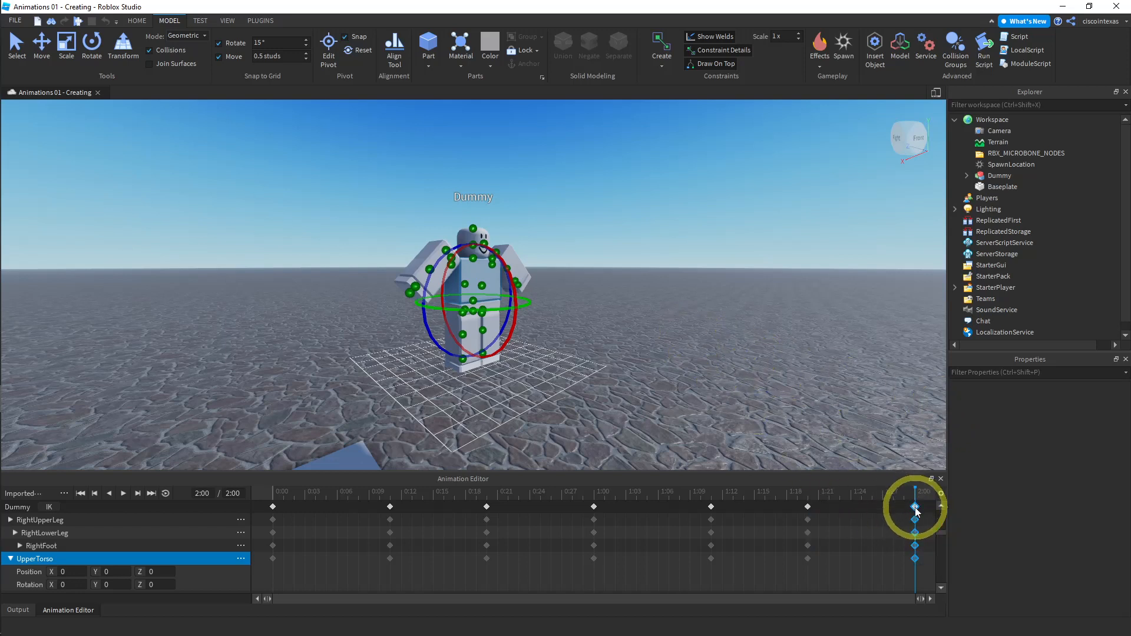
# - At 2:00, rotate the raised left upper arm back down to rotation 0, 0, 0
pyautogui.moveTo(660, 372); pyautogui.dragTo(646, 358, button='right')
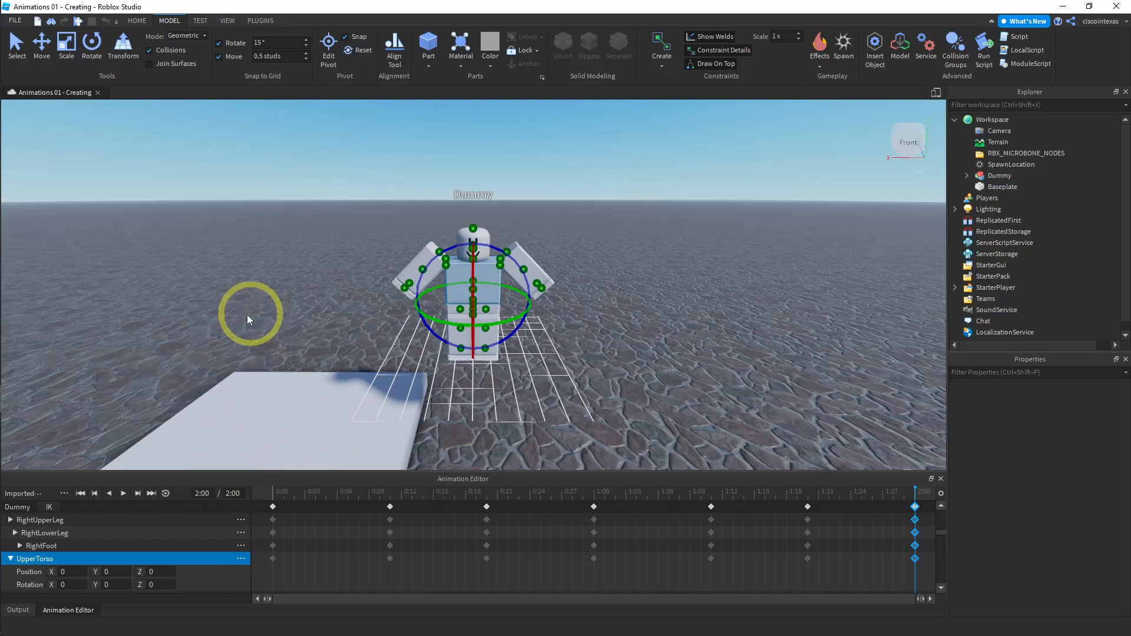
pyautogui.click(11, 559)
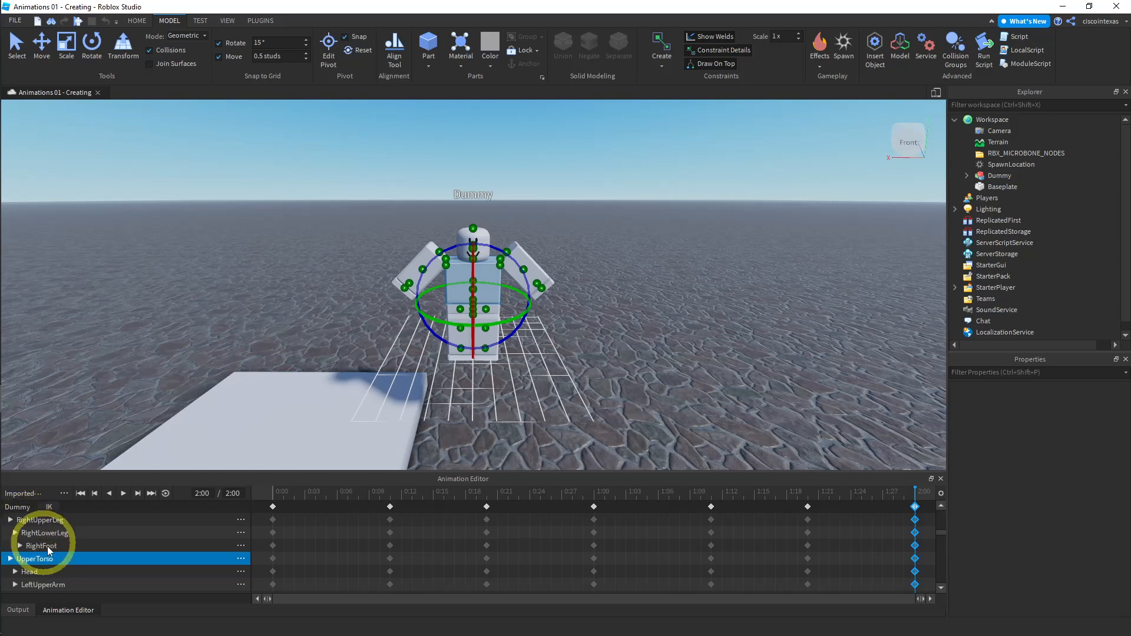
pyautogui.click(427, 249)
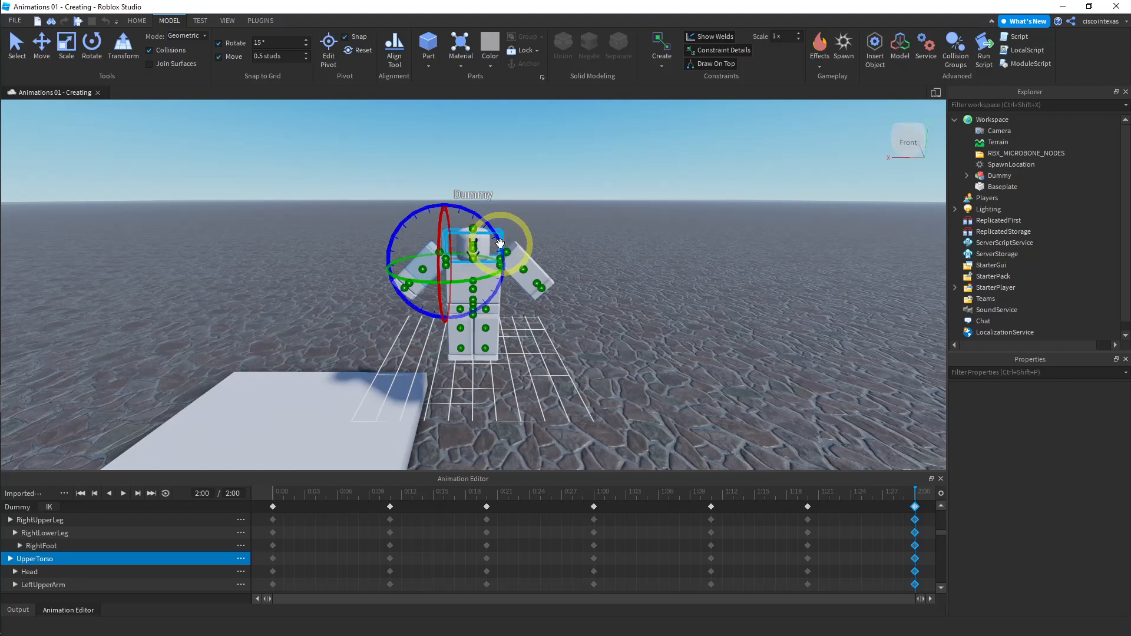
pyautogui.moveTo(500, 242); pyautogui.dragTo(550, 247)
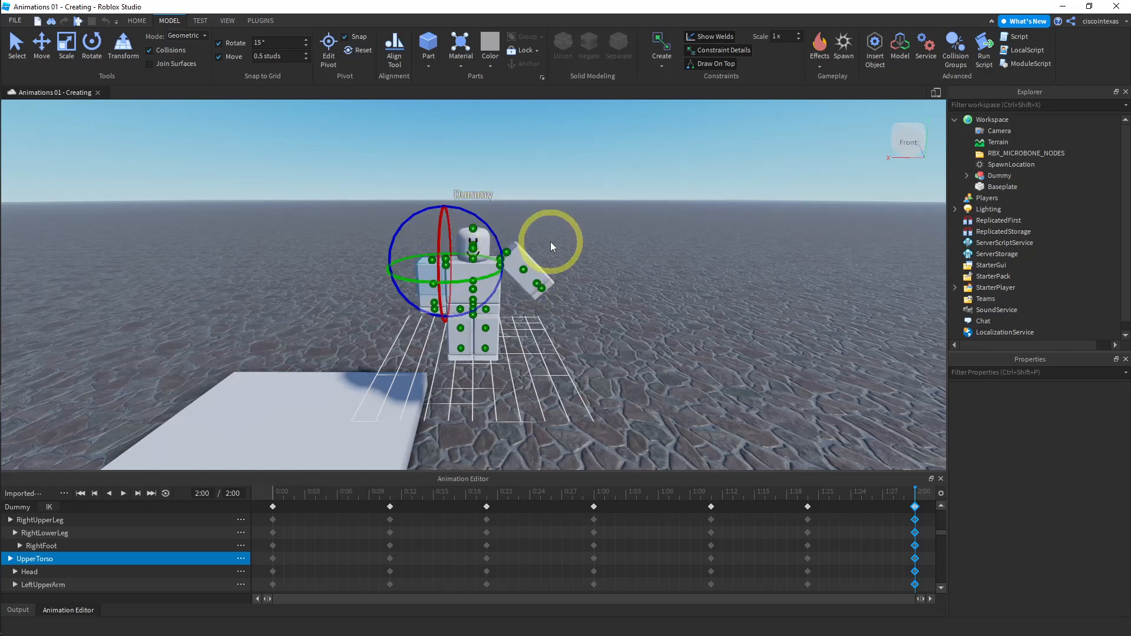
pyautogui.scroll(-3, 105, 554)
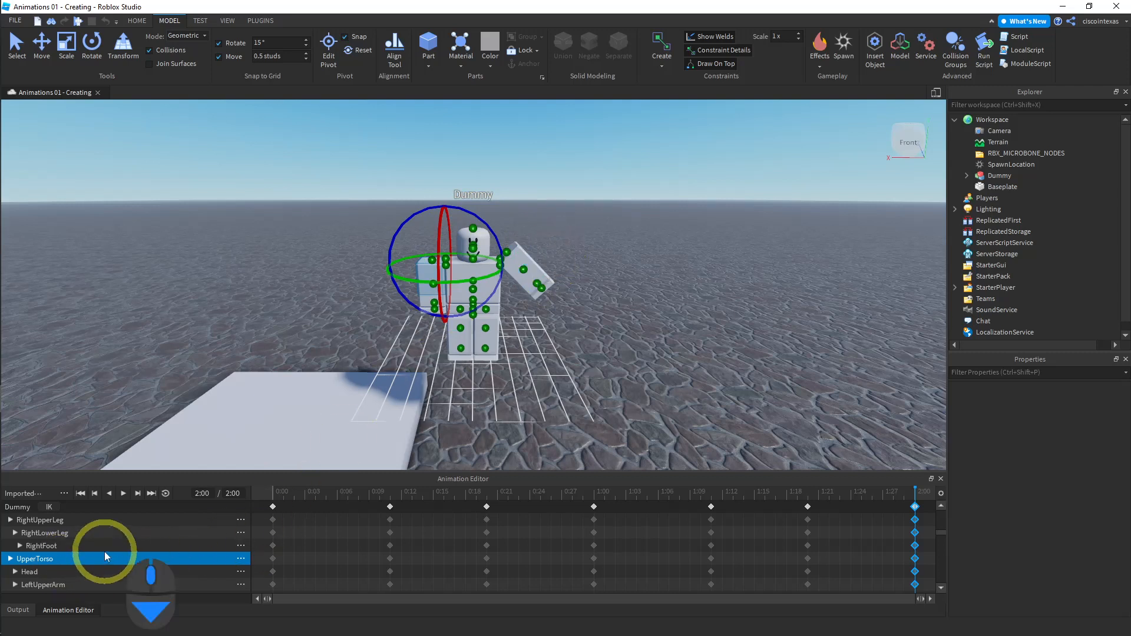
pyautogui.scroll(-2, 101, 556)
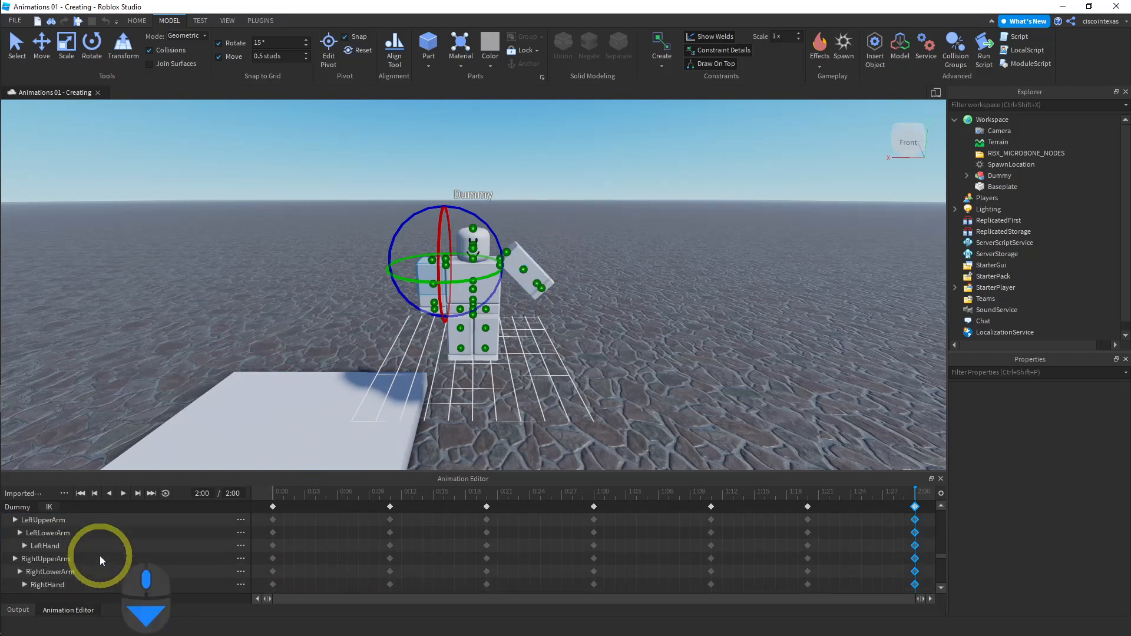
pyautogui.click(15, 520)
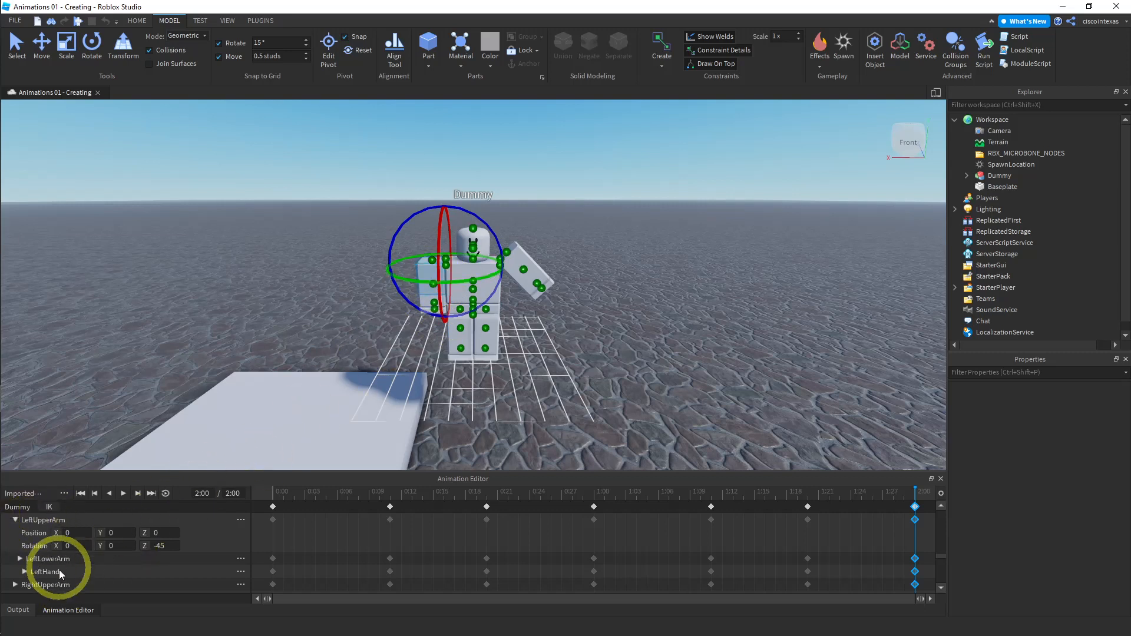
pyautogui.click(16, 583)
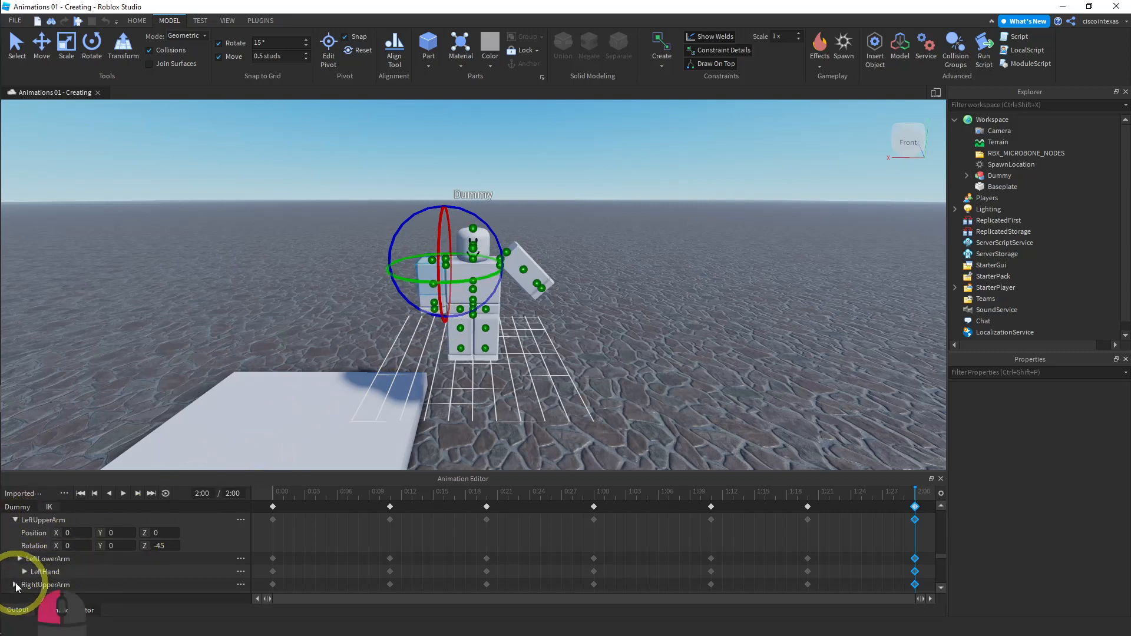
pyautogui.scroll(-2, 107, 583)
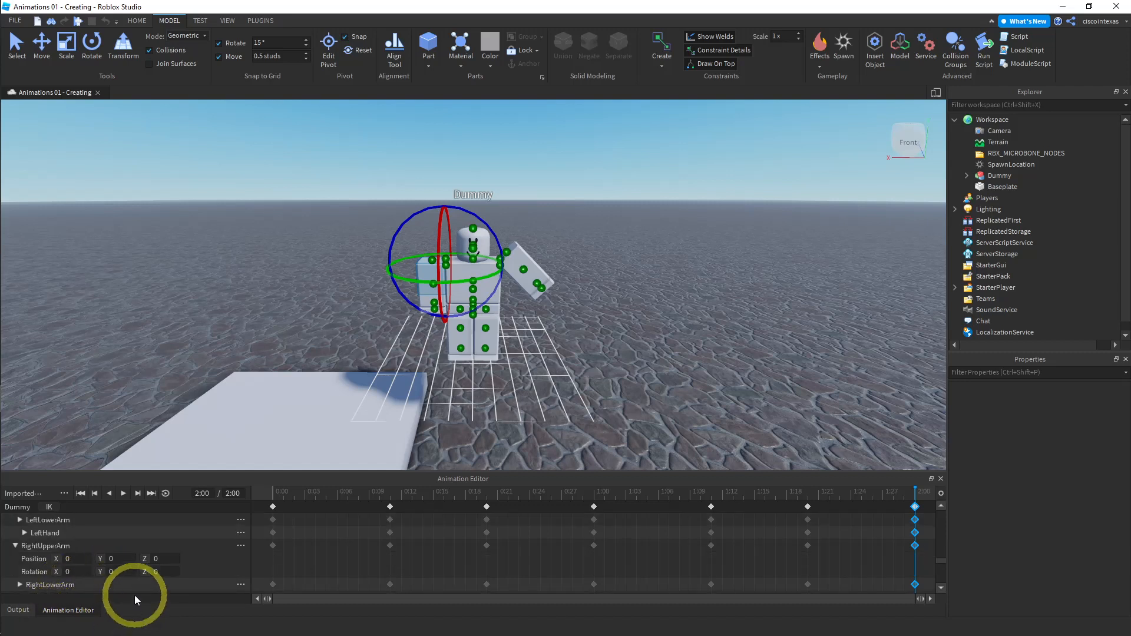
pyautogui.scroll(3, 125, 569)
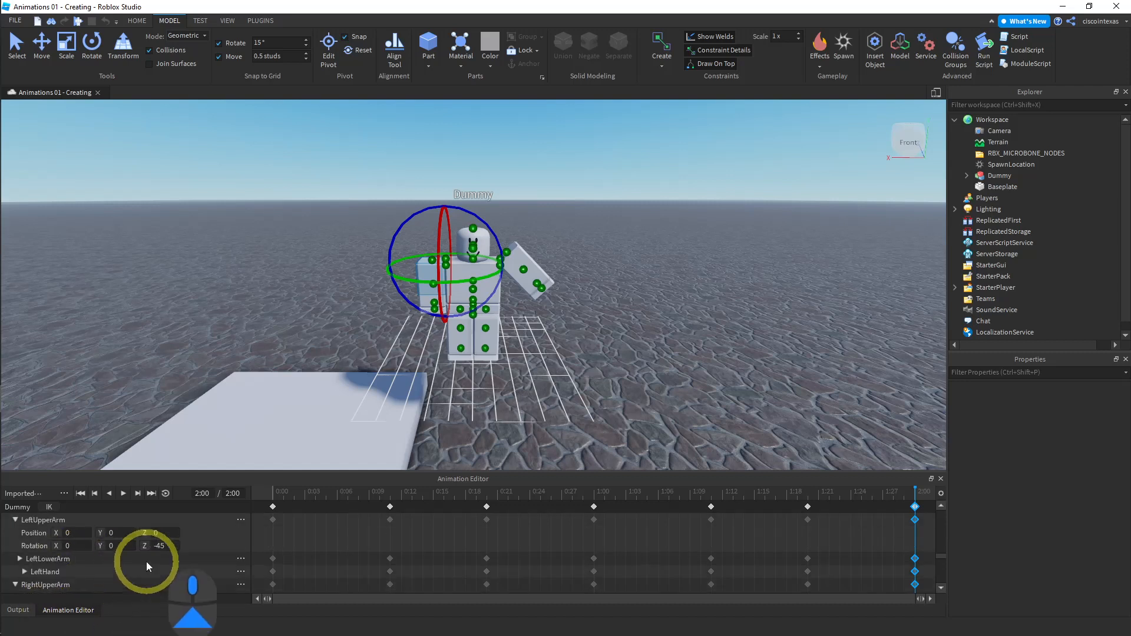
pyautogui.click(52, 521)
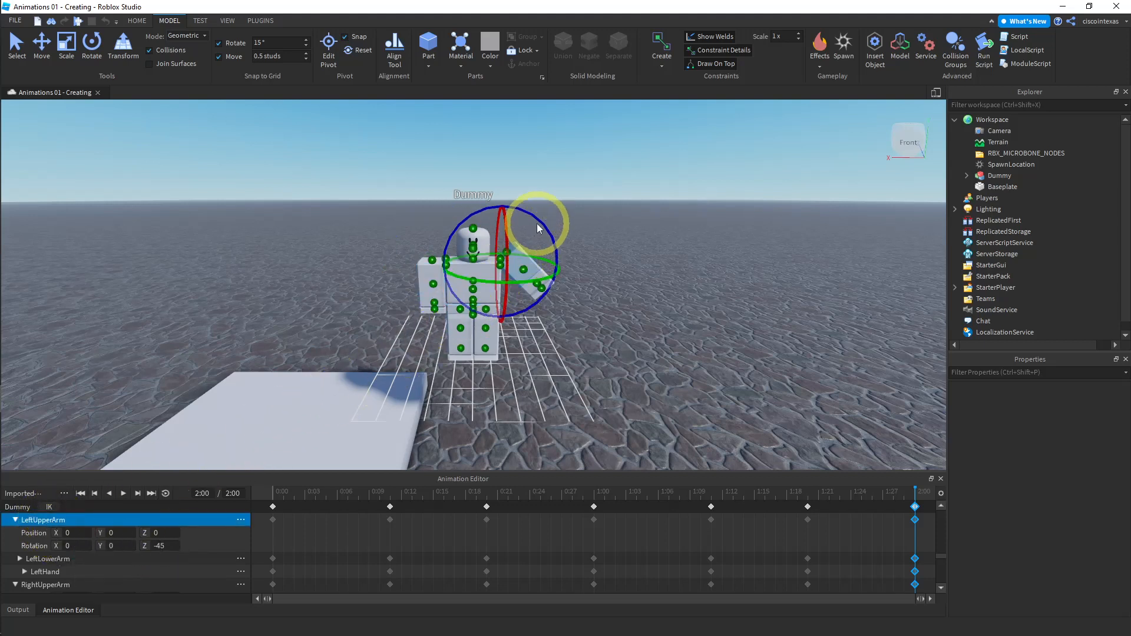
pyautogui.moveTo(542, 219); pyautogui.dragTo(592, 236)
pyautogui.click(609, 228)
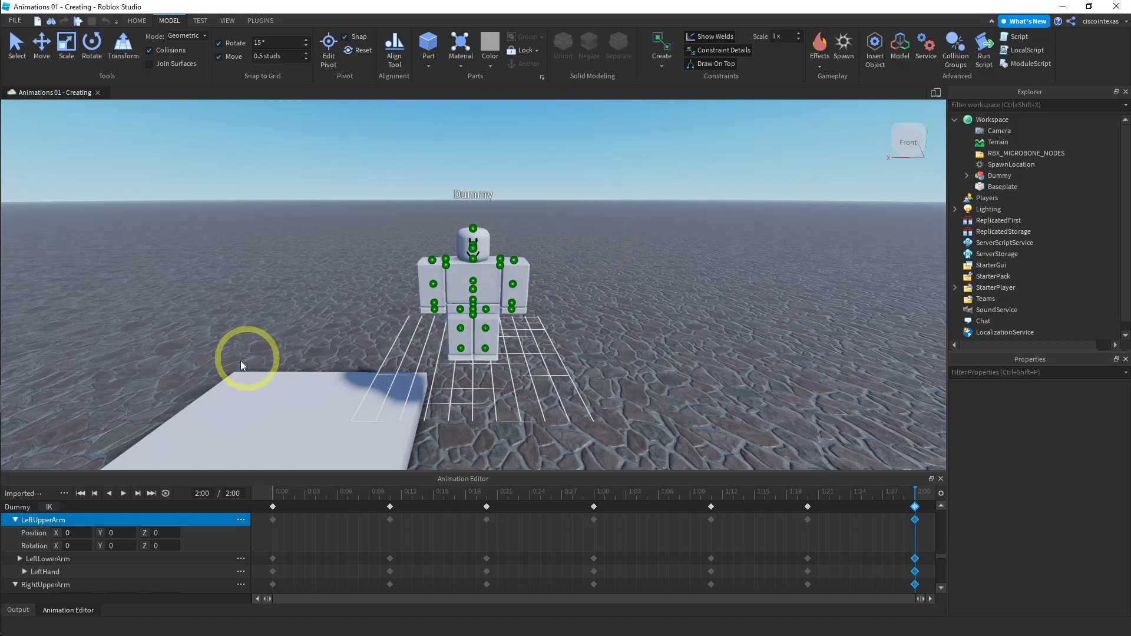
# - Play the animation from 0:00 to preview the full jump
pyautogui.click(275, 490)
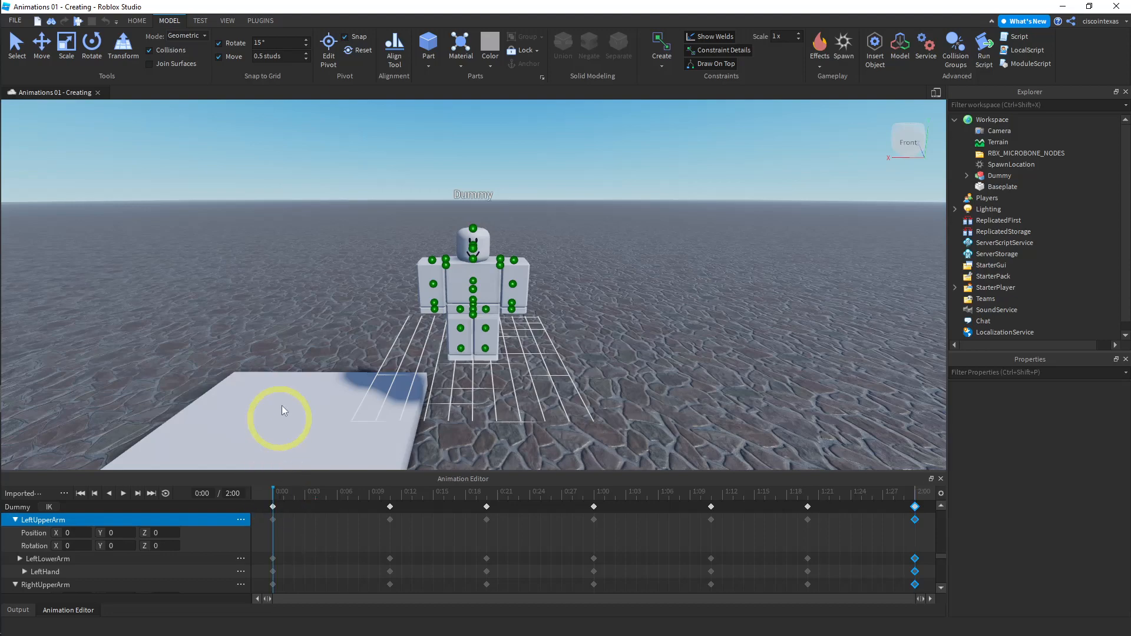
pyautogui.moveTo(245, 338)
pyautogui.mouseDown(button='right')
pyautogui.moveTo(266, 335)
pyautogui.moveTo(257, 335)
pyautogui.mouseUp(button='right')
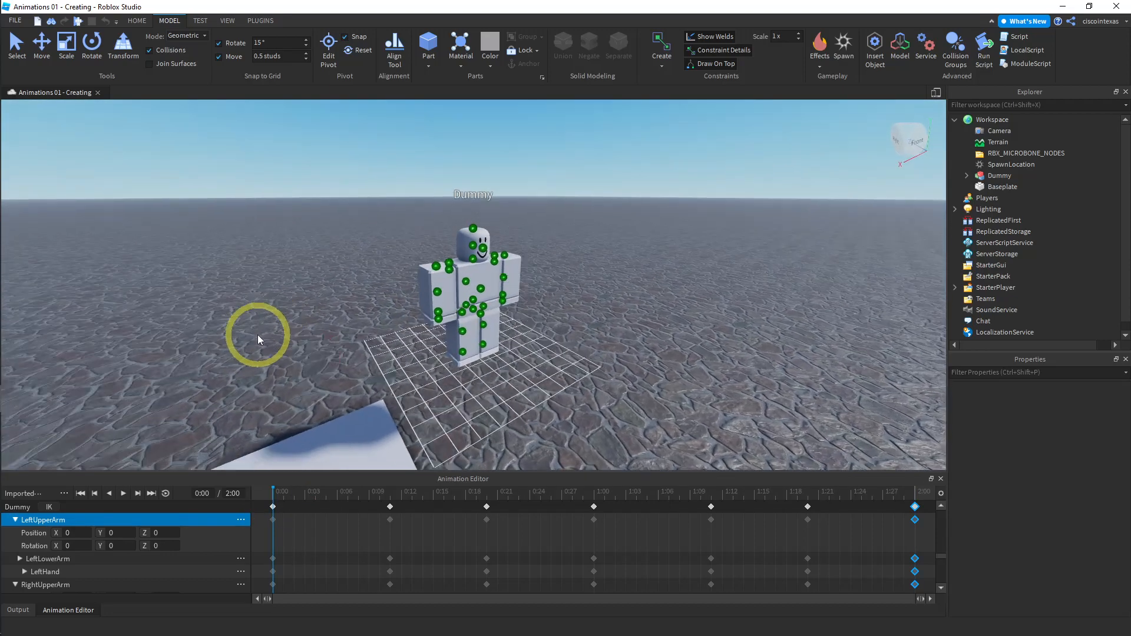
pyautogui.click(122, 498)
pyautogui.click(122, 493)
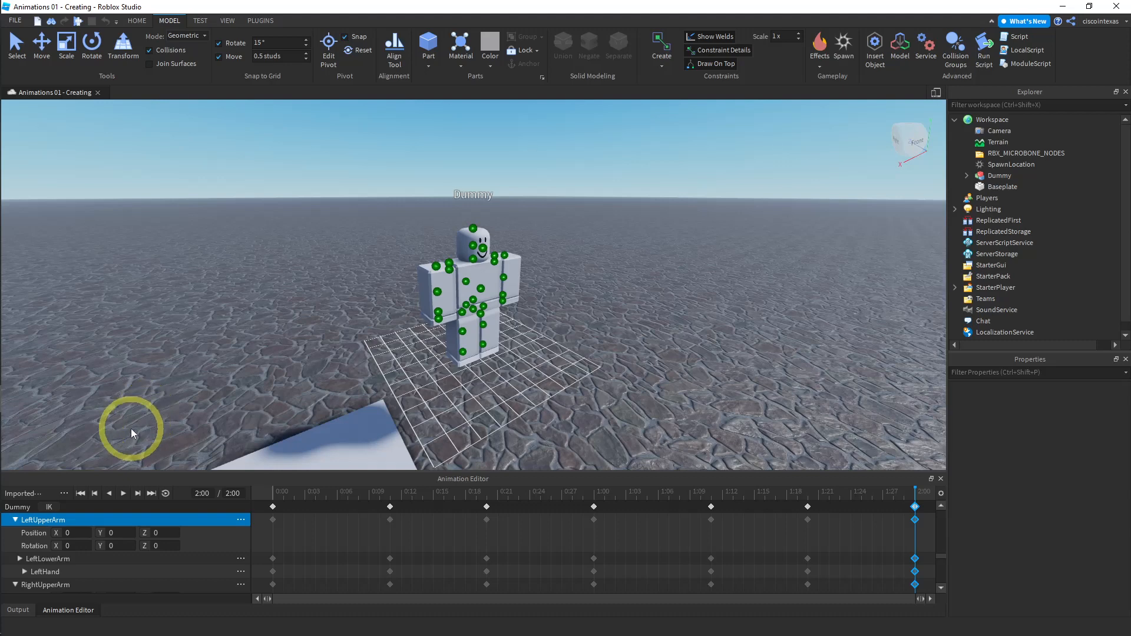
# - Save the animation clip
pyautogui.click(64, 495)
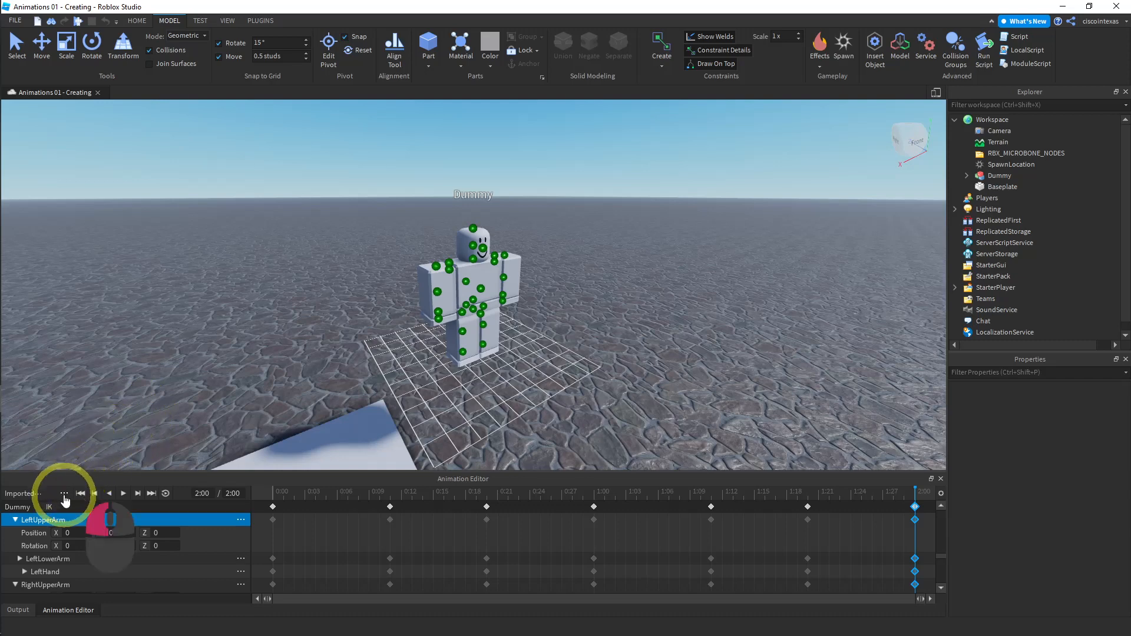
pyautogui.moveTo(107, 527)
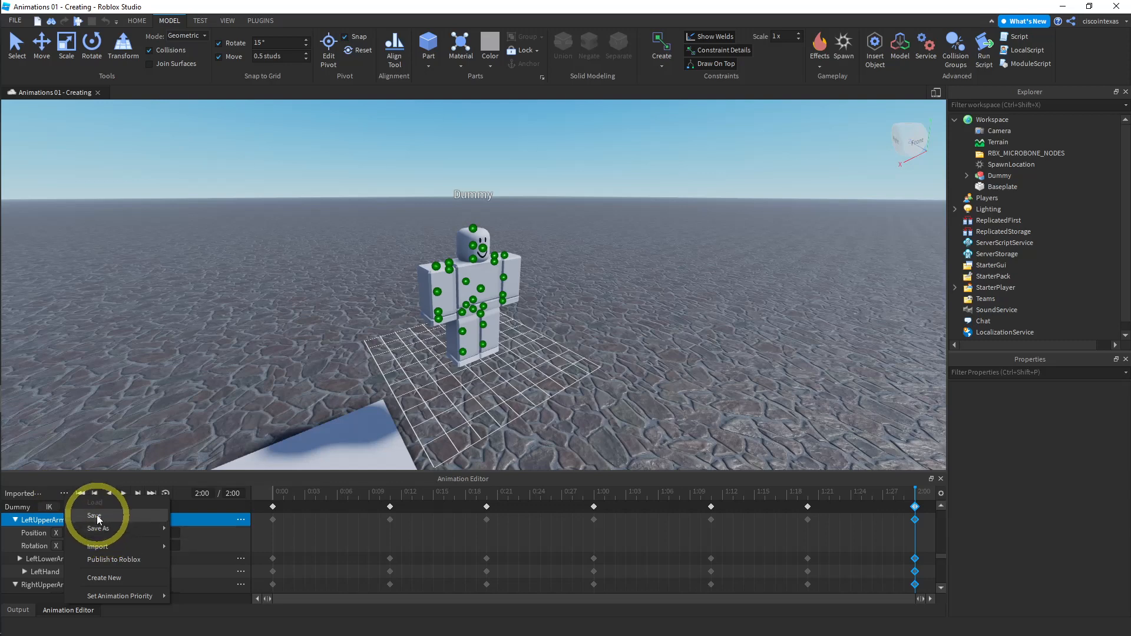
pyautogui.click(96, 515)
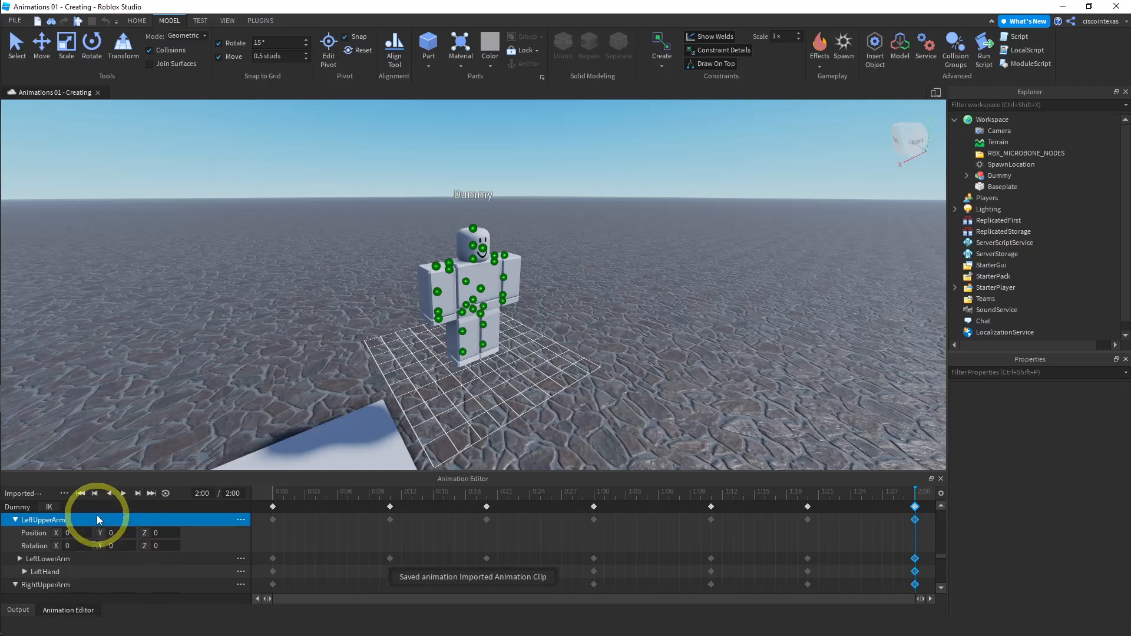
pyautogui.click(64, 493)
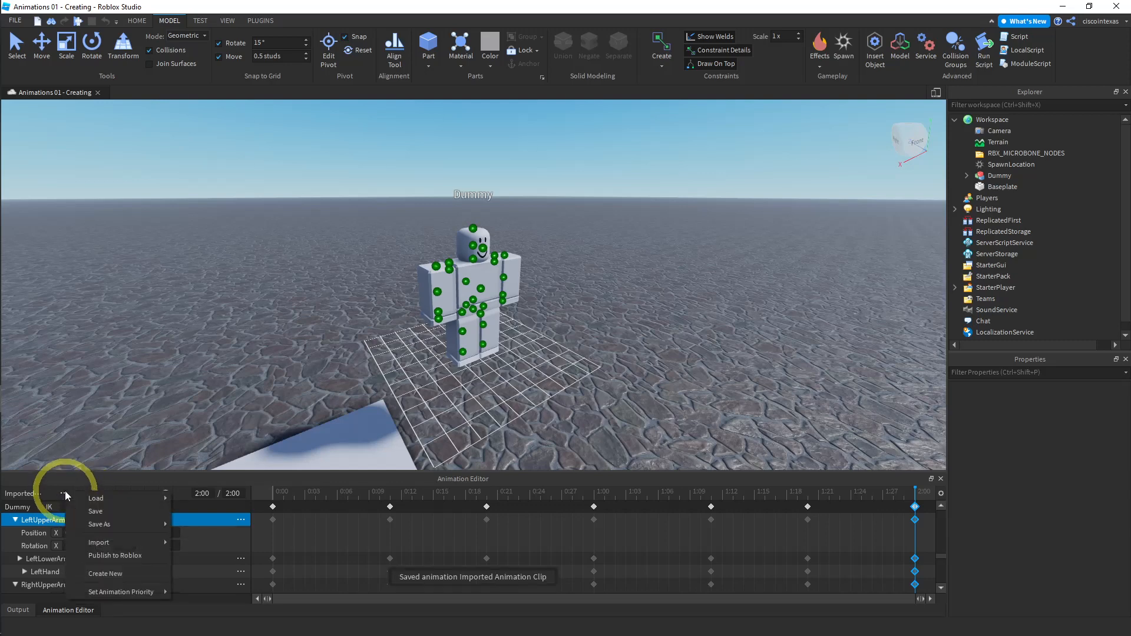
pyautogui.click(111, 554)
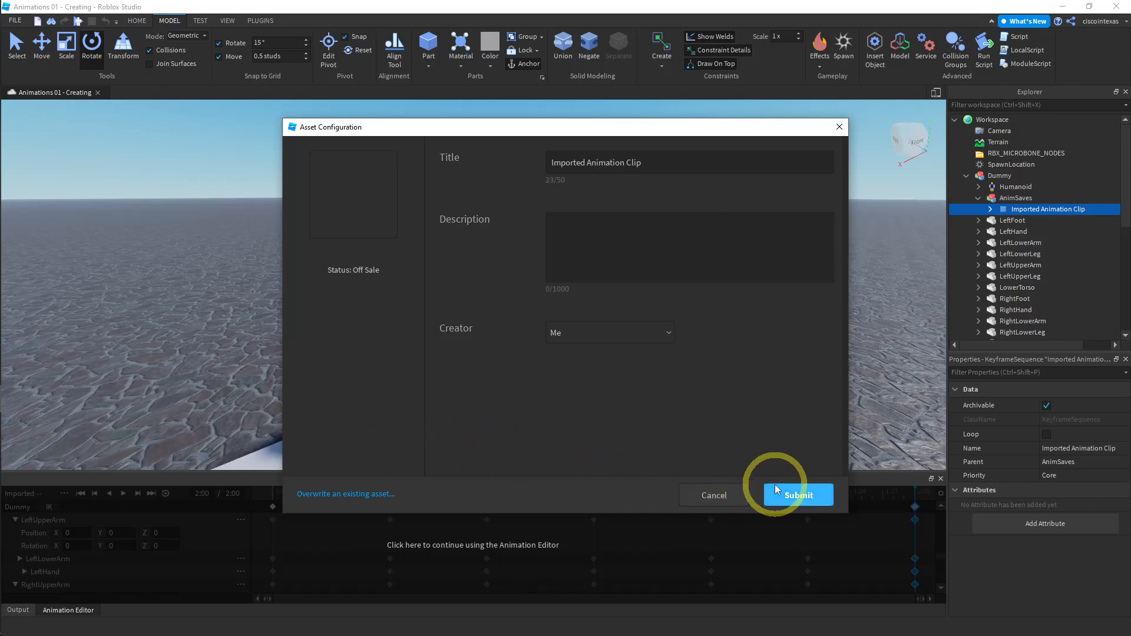
pyautogui.click(714, 496)
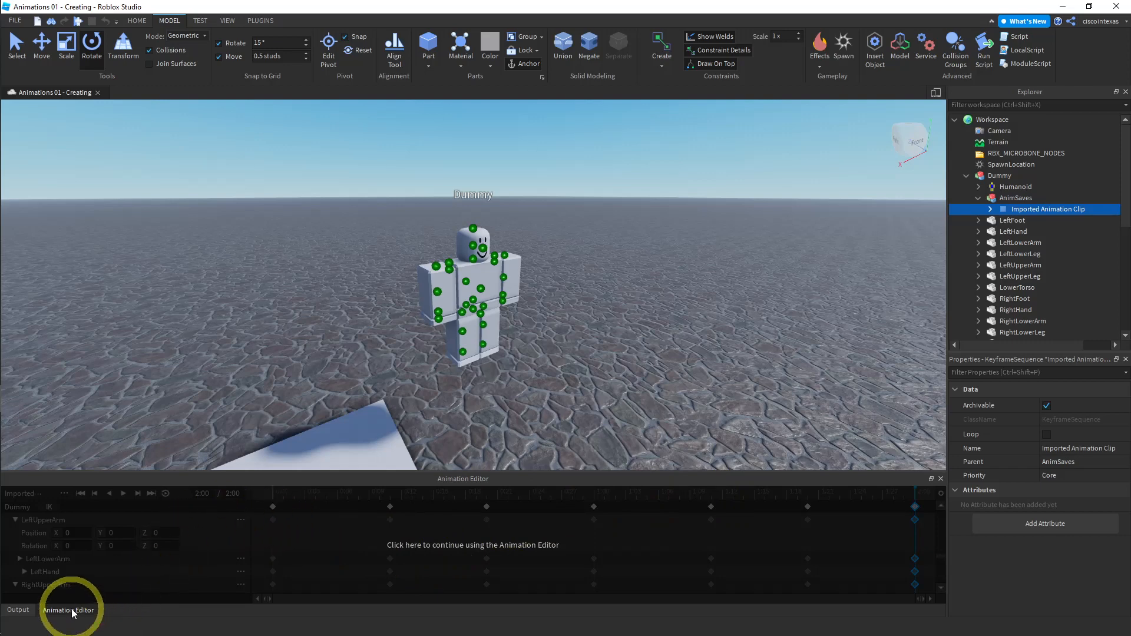
pyautogui.click(429, 550)
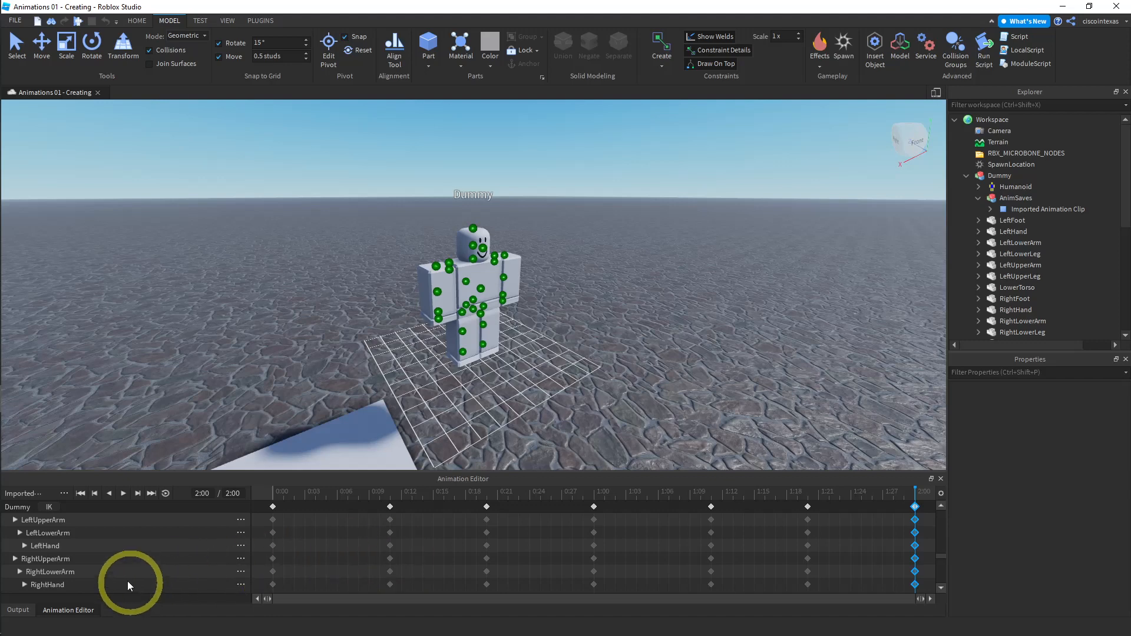
# - Save the animation over the existing Imported Animation Clip, confirming the overwrite
pyautogui.click(64, 494)
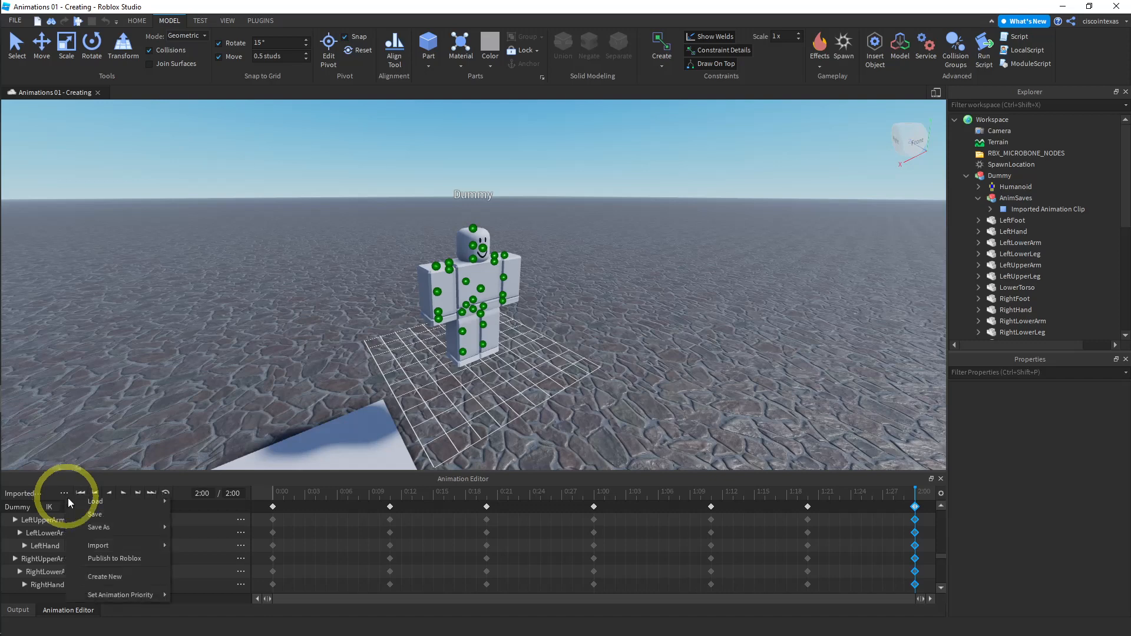
pyautogui.moveTo(108, 529)
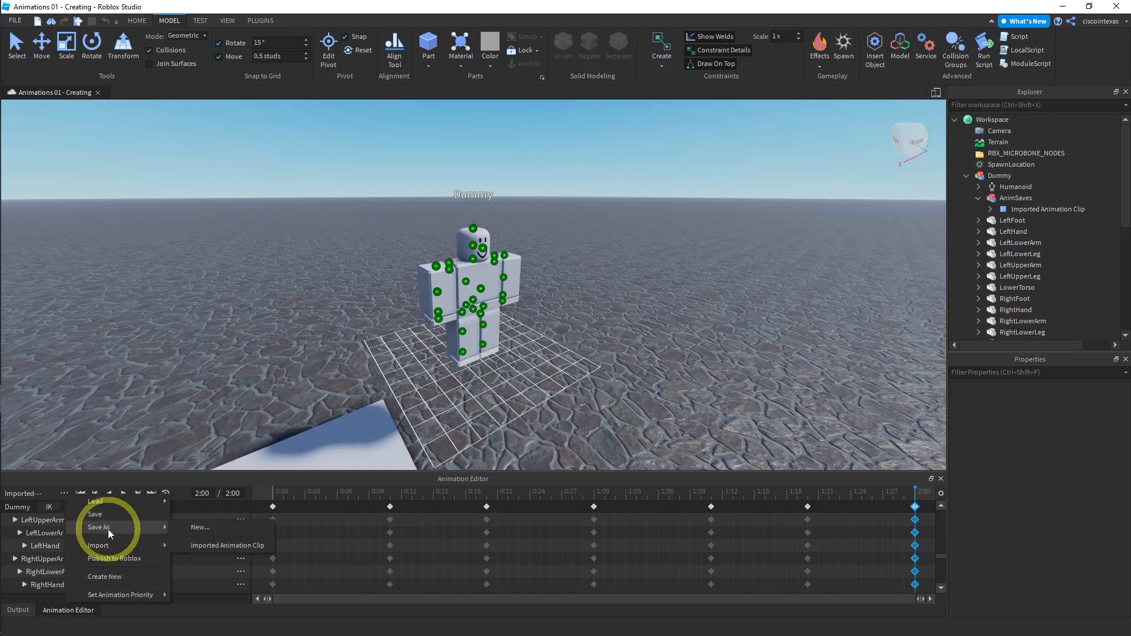
pyautogui.click(217, 546)
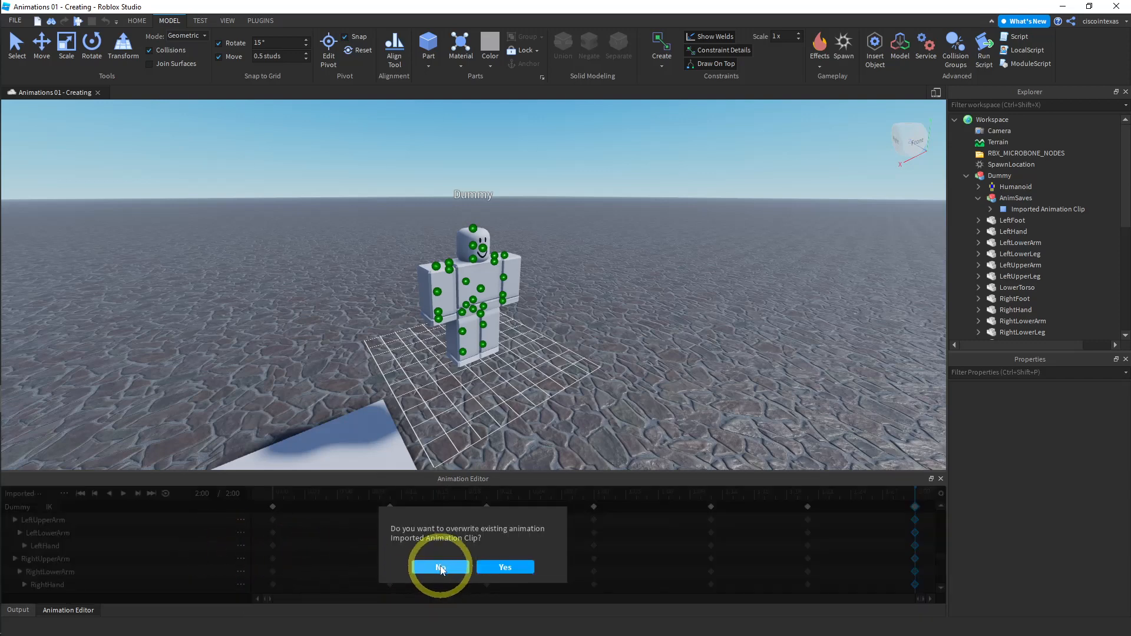
pyautogui.click(494, 566)
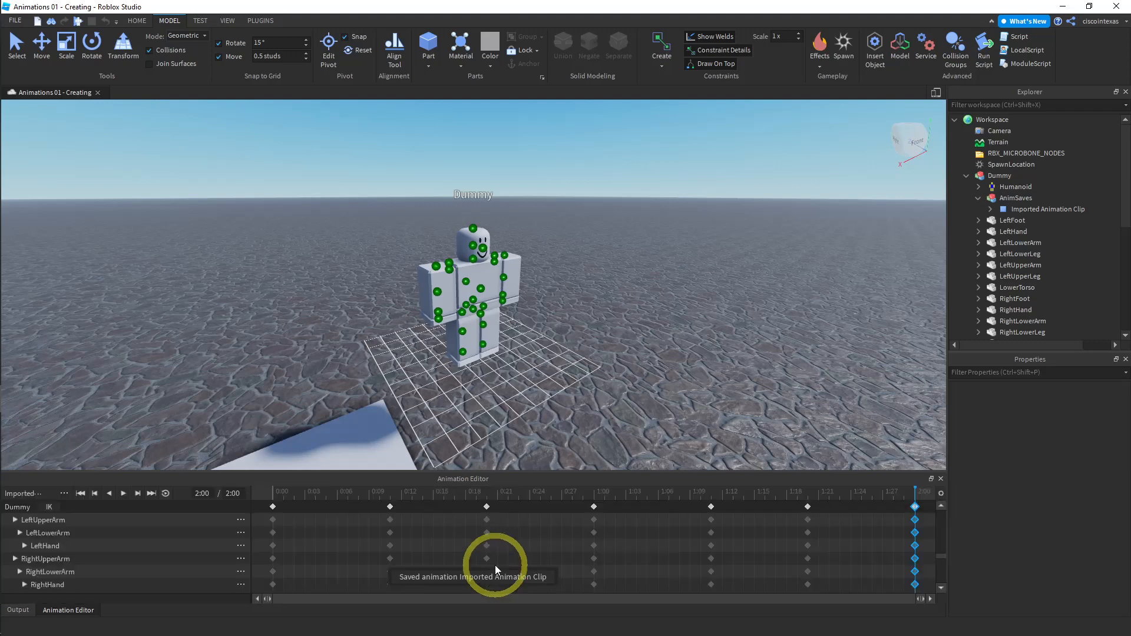
# - Publish the animation to Roblox, overwriting the existing Jump asset, and close the confirmation dialog
pyautogui.click(64, 494)
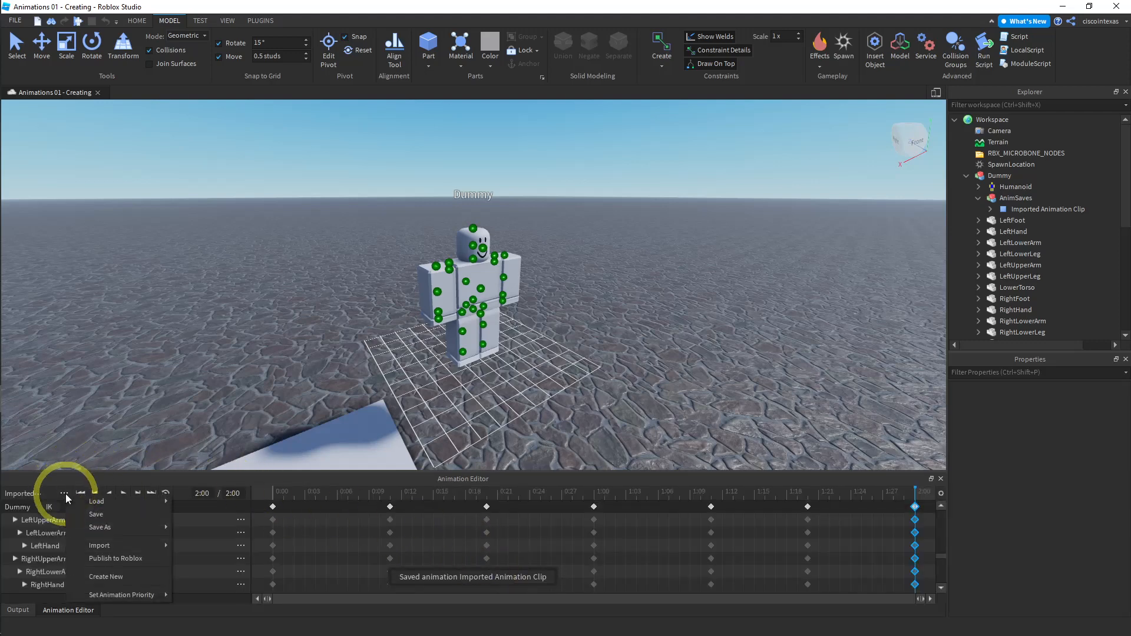
pyautogui.click(114, 558)
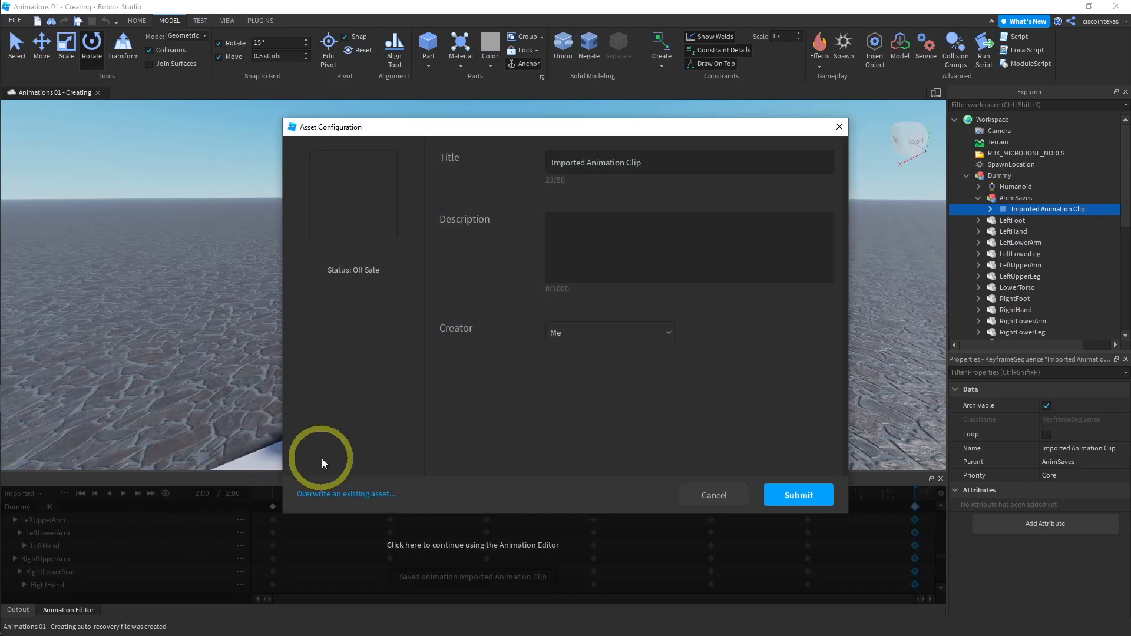
pyautogui.click(335, 494)
pyautogui.click(481, 278)
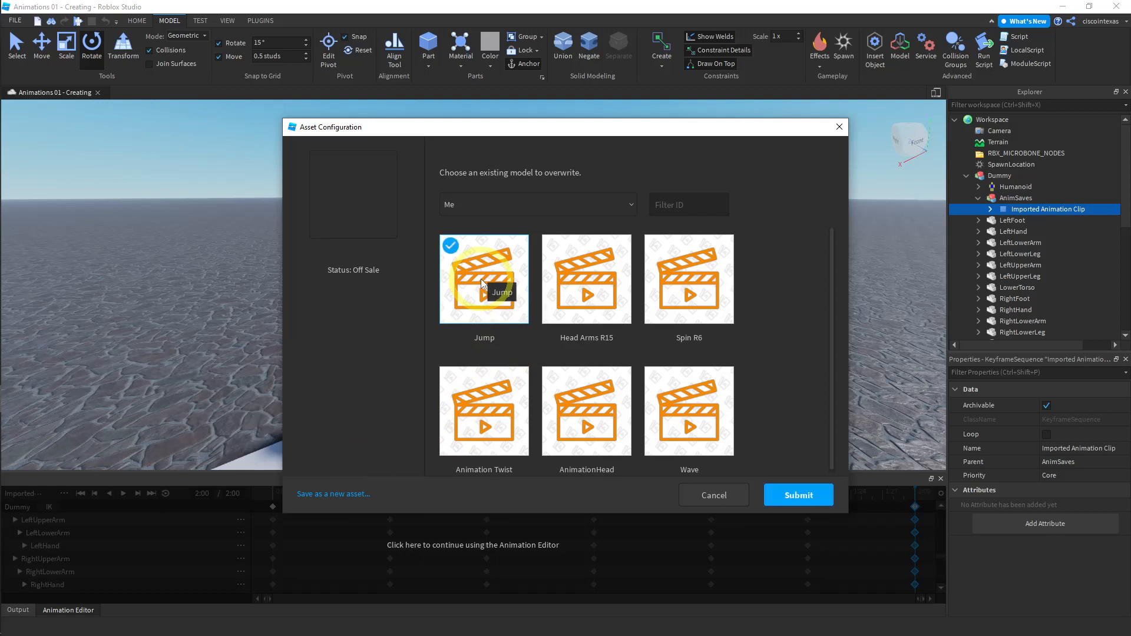
pyautogui.click(793, 496)
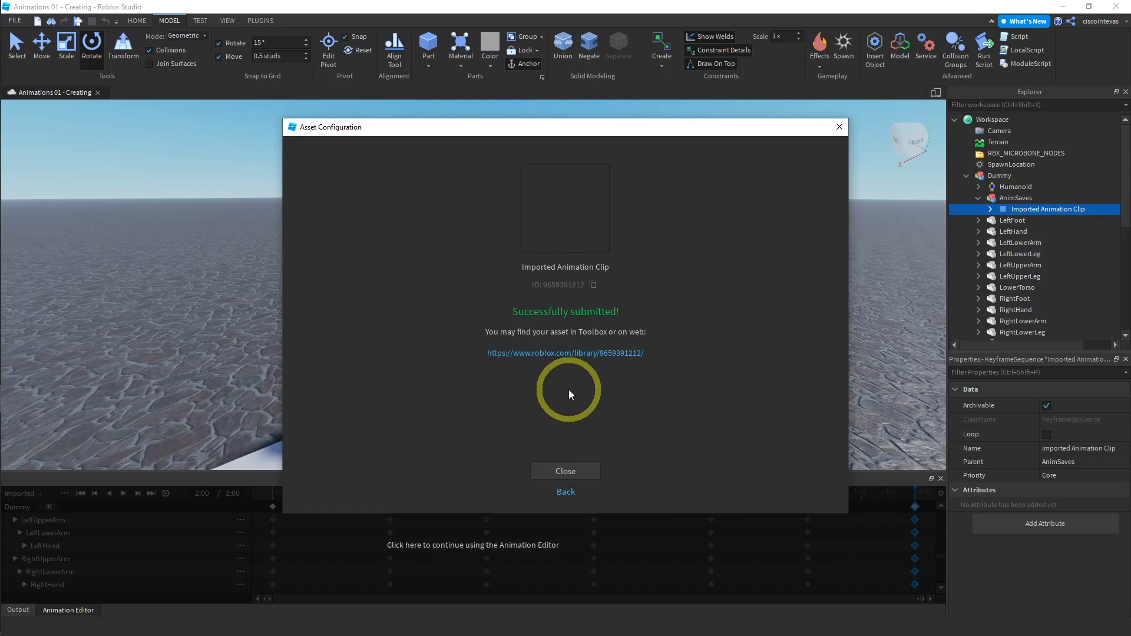
pyautogui.click(564, 472)
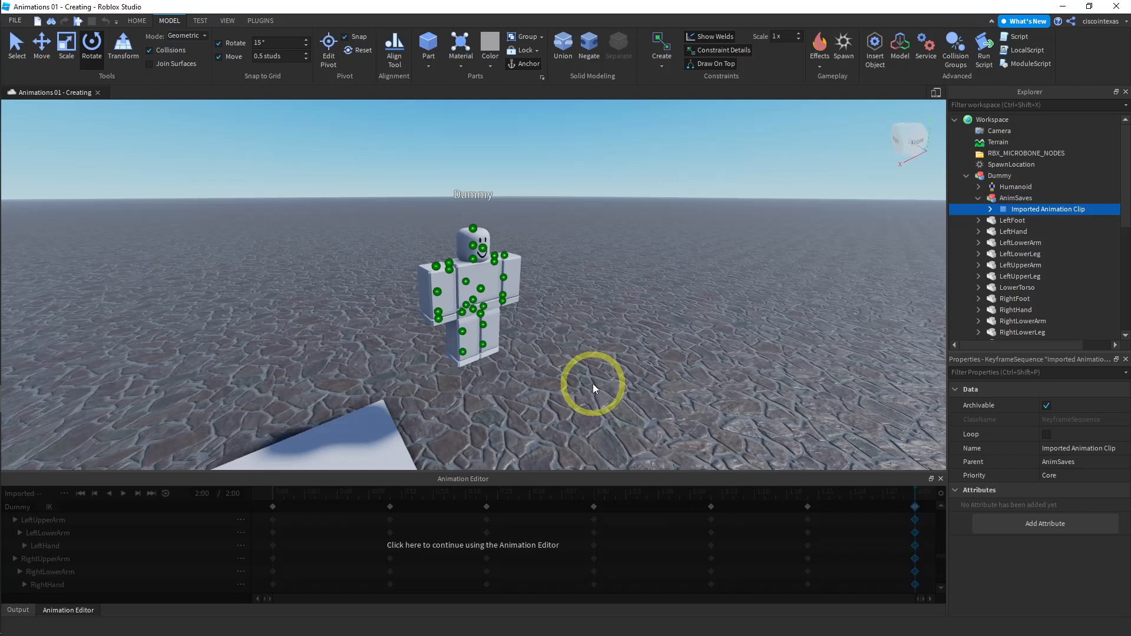
# - Close the Animation Editor and delete the Dummy rig from the workspace
pyautogui.click(941, 478)
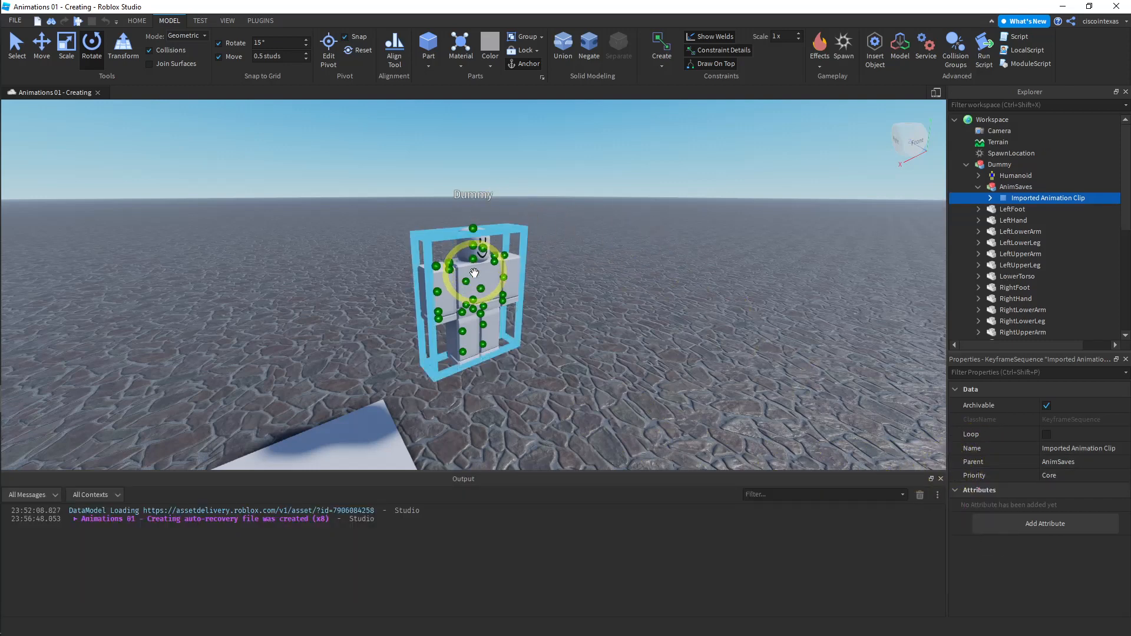
pyautogui.click(512, 312)
pyautogui.press('Delete')
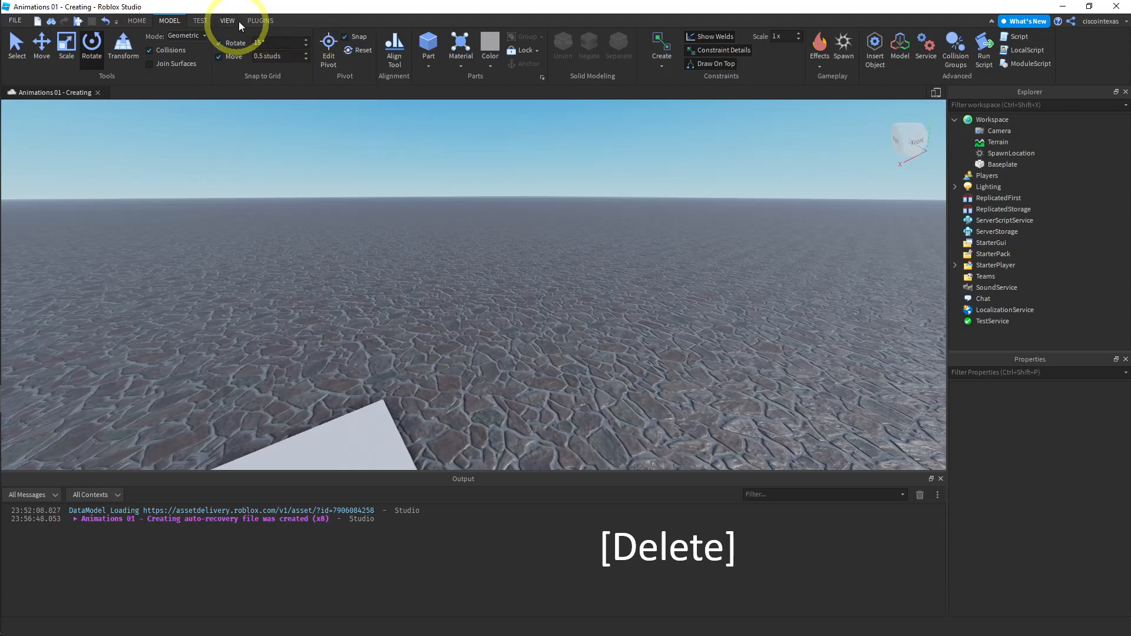
# - Build a new R15 Block Rig dummy with the Rig Builder plugin
pyautogui.click(260, 20)
pyautogui.click(85, 61)
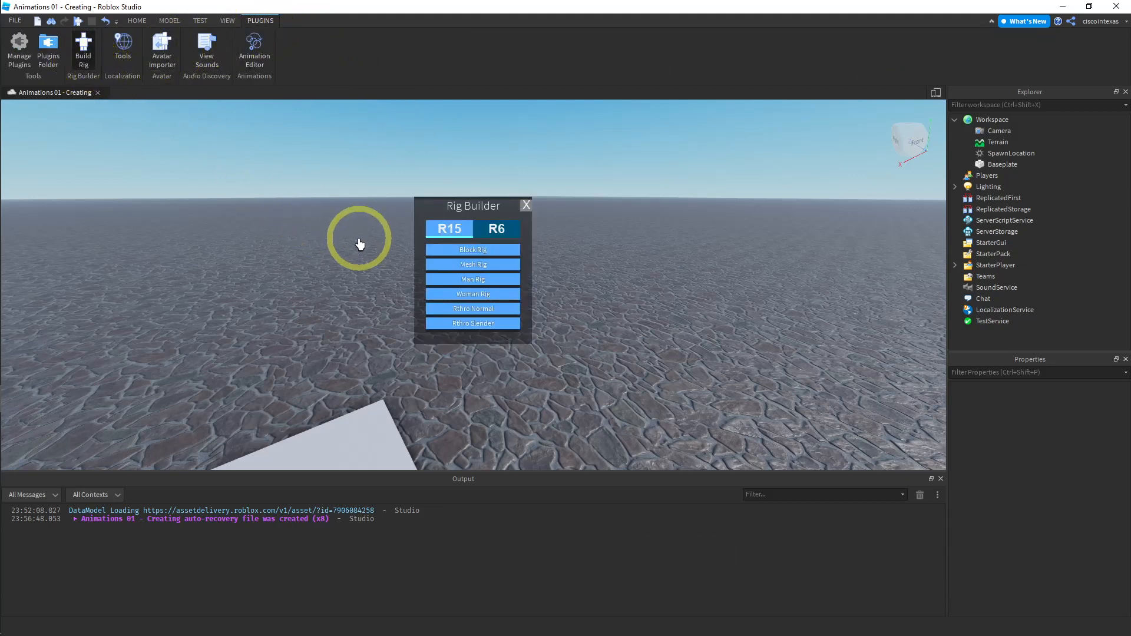
pyautogui.click(464, 250)
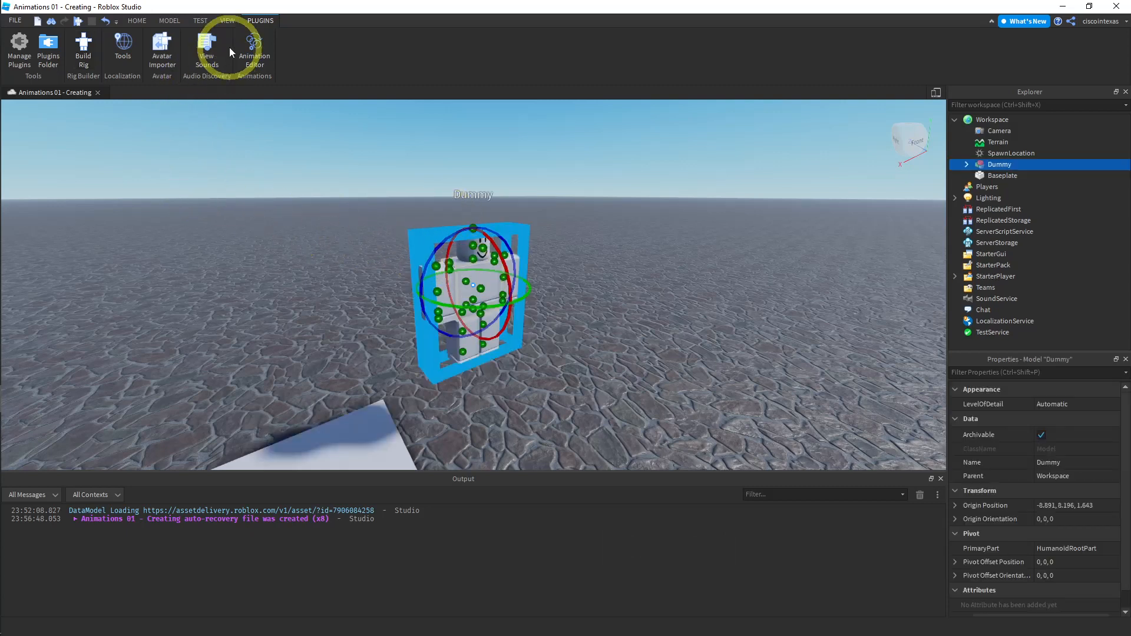
# - Open the Animation Editor on the new dummy and create an Untitled Animation Clip
pyautogui.click(253, 46)
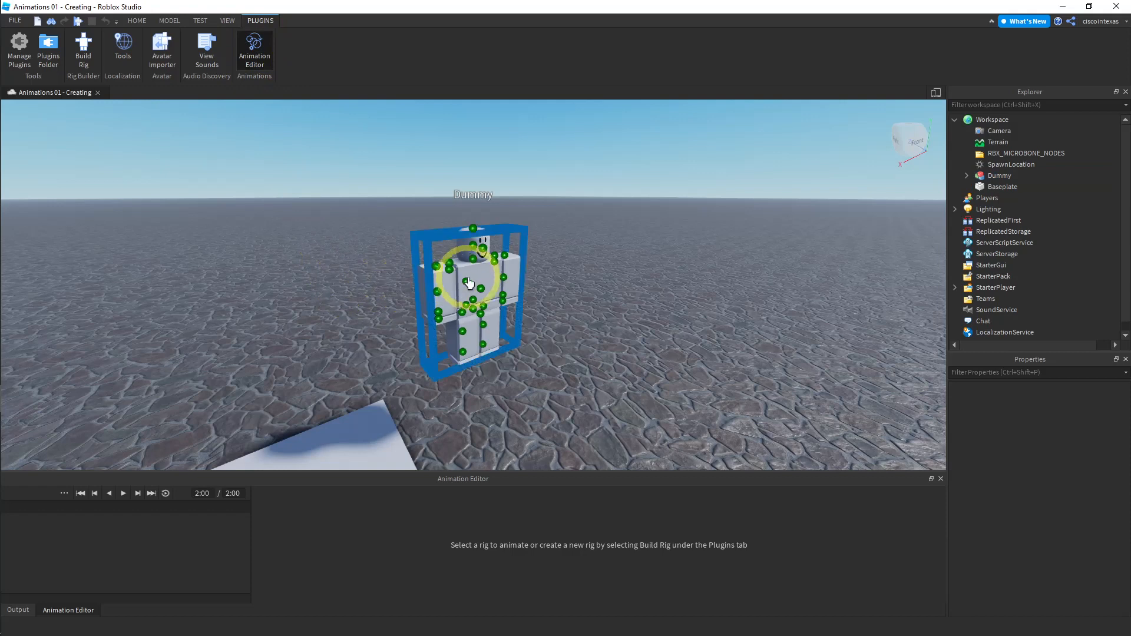
pyautogui.click(469, 284)
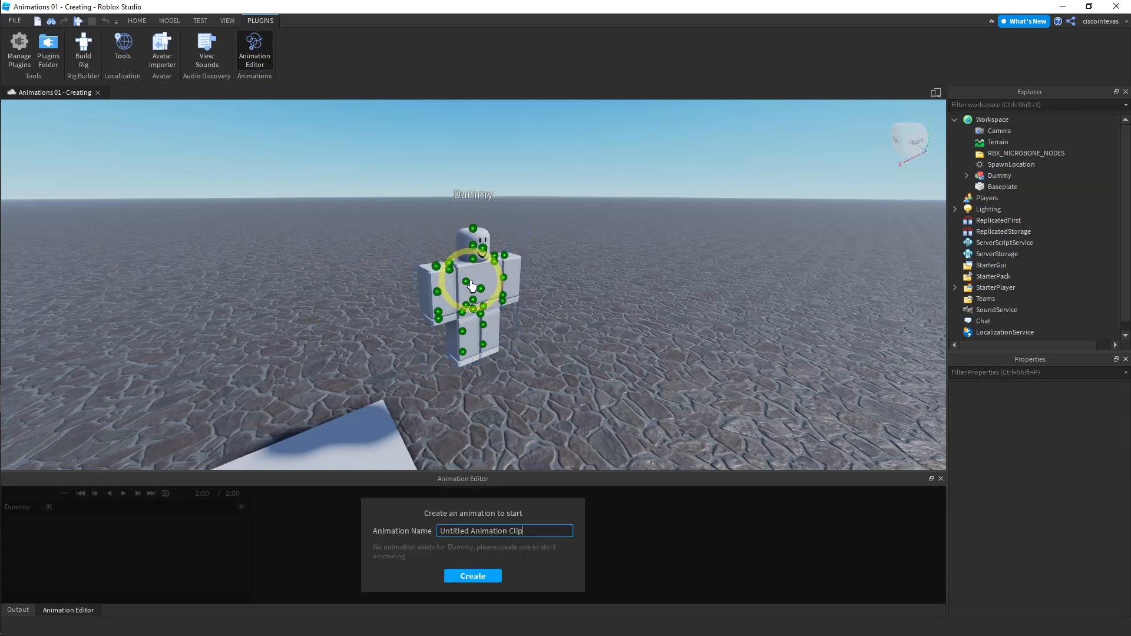
pyautogui.click(473, 576)
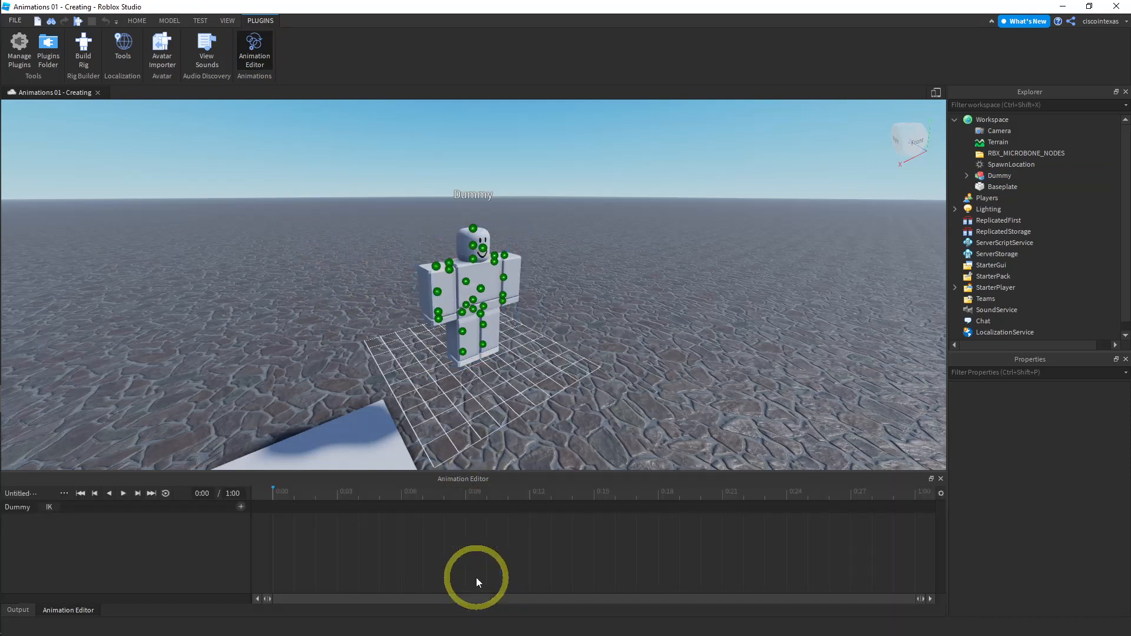
# - Import the published Jump animation from Roblox onto the new dummy
pyautogui.click(65, 493)
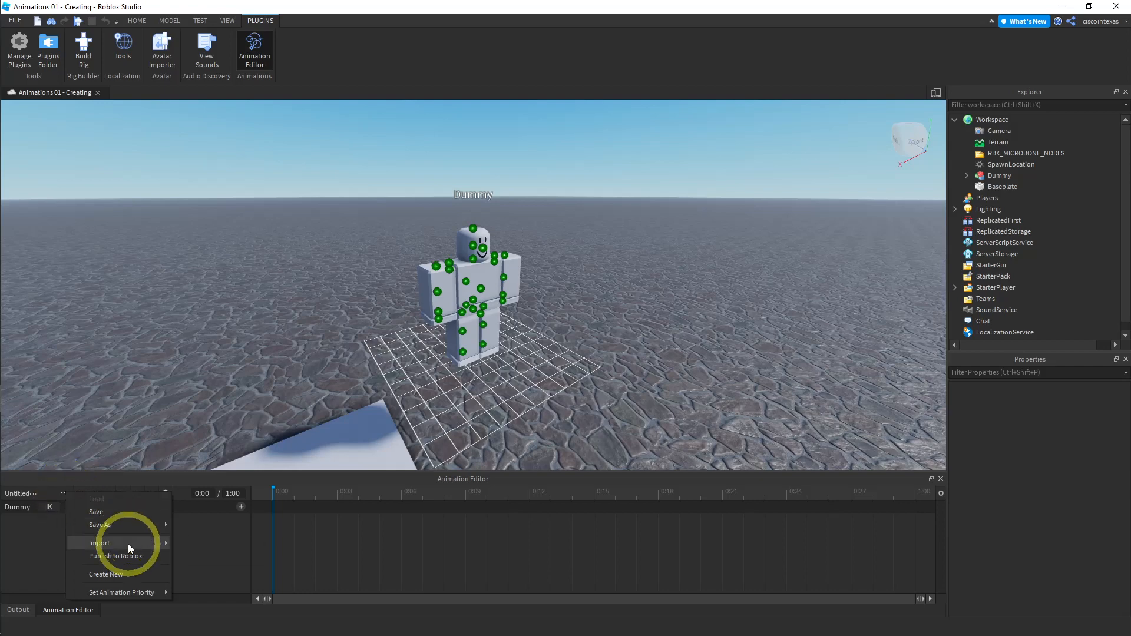
pyautogui.moveTo(128, 543)
pyautogui.click(215, 543)
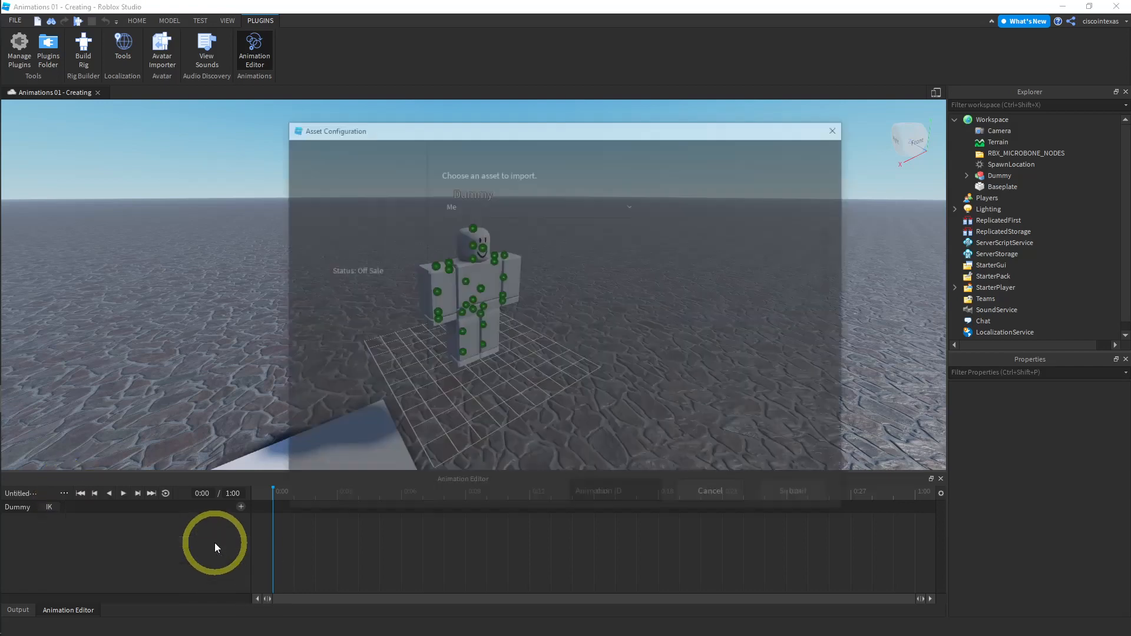
pyautogui.click(484, 310)
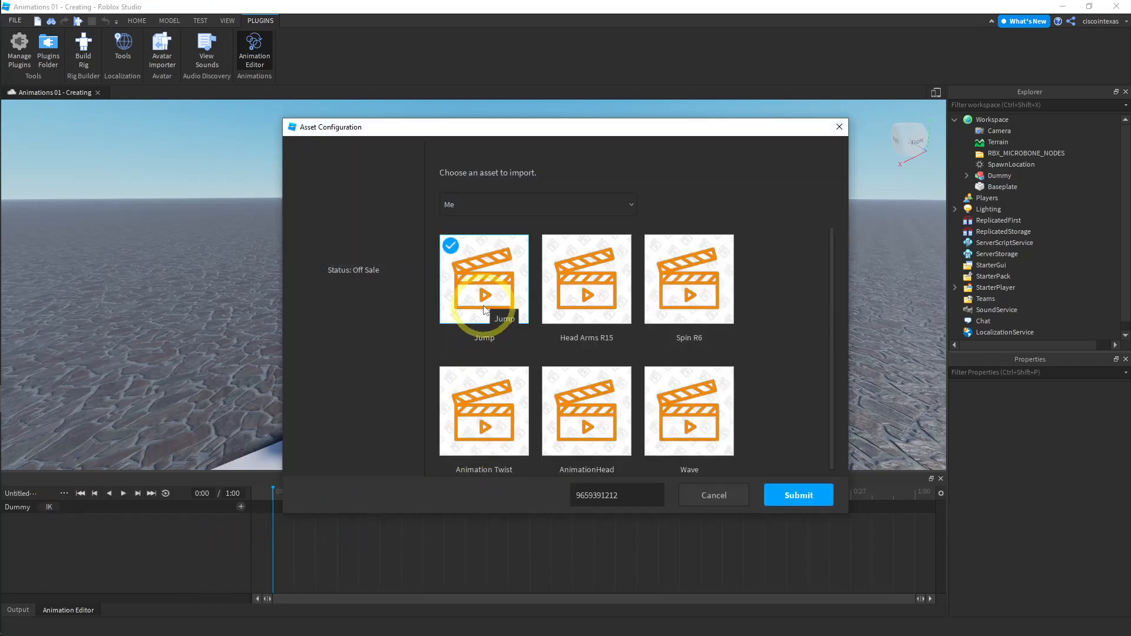
pyautogui.click(797, 495)
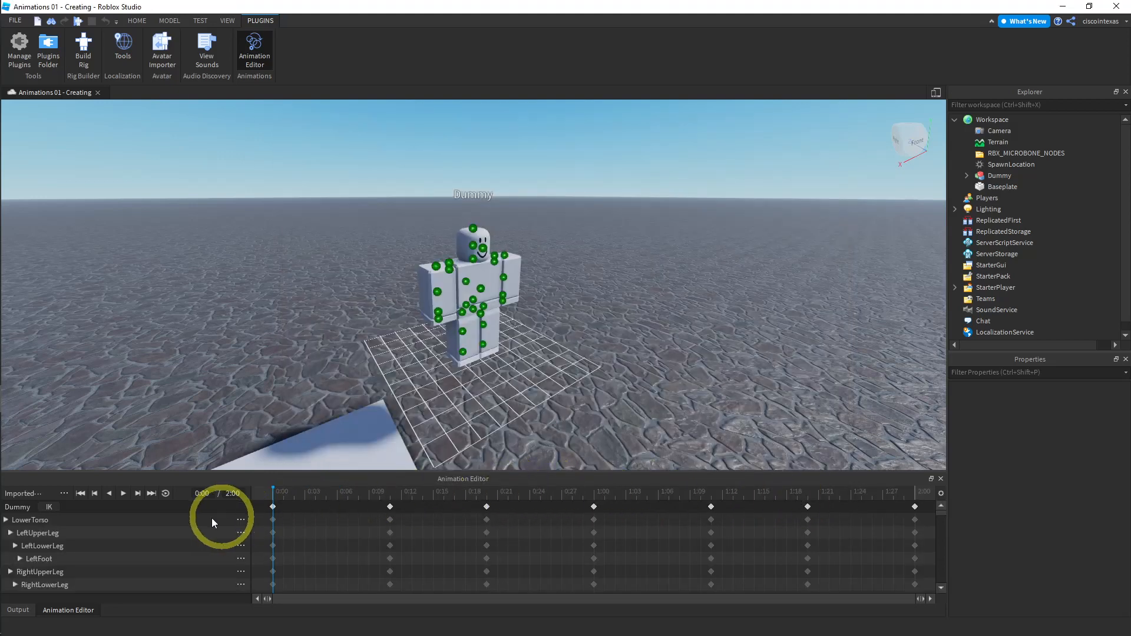
# - Preview the imported animation from 0:00 and turn on looping
pyautogui.click(122, 494)
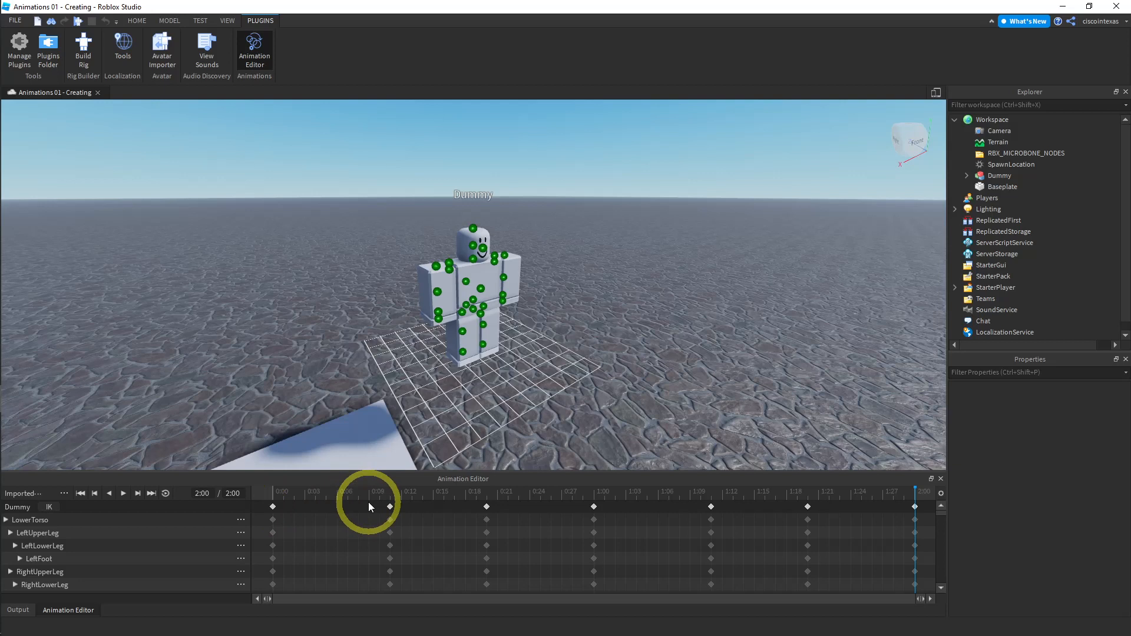
pyautogui.click(274, 492)
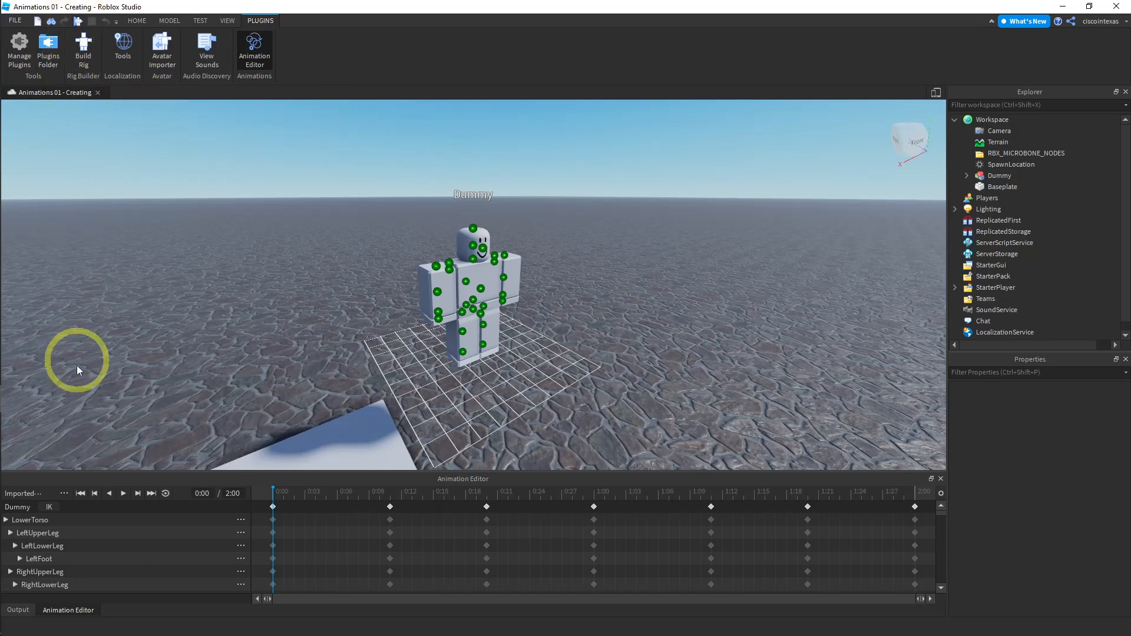
pyautogui.click(165, 494)
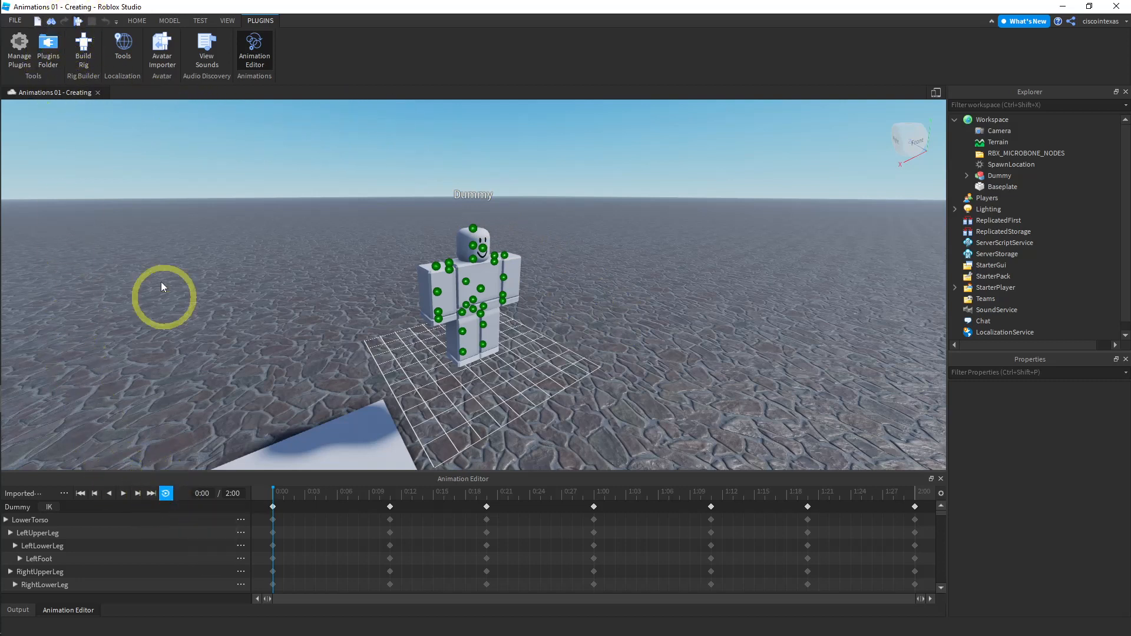
# - Run a playtest of the game to view the dummy, and stop the test
pyautogui.click(77, 21)
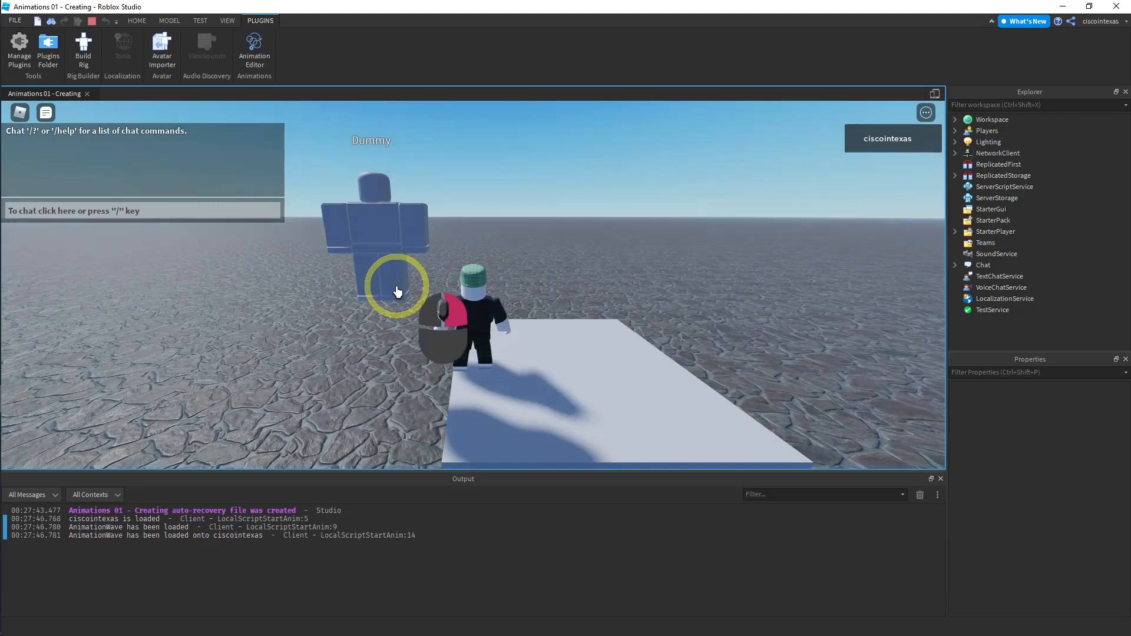
pyautogui.moveTo(396, 290); pyautogui.dragTo(397, 286, button='right')
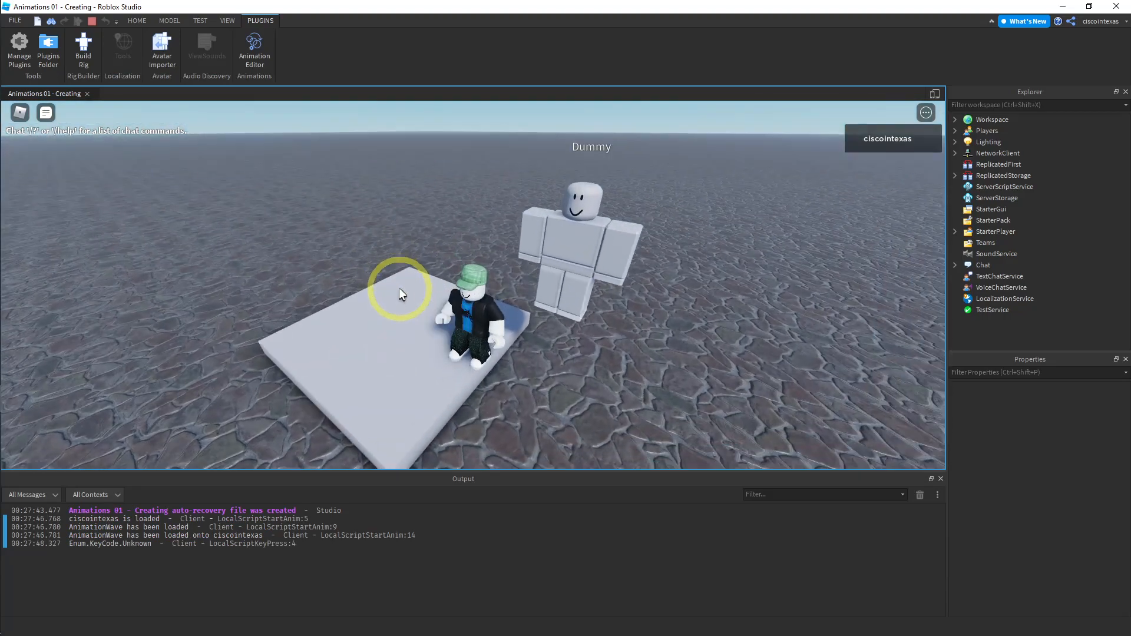
pyautogui.click(92, 22)
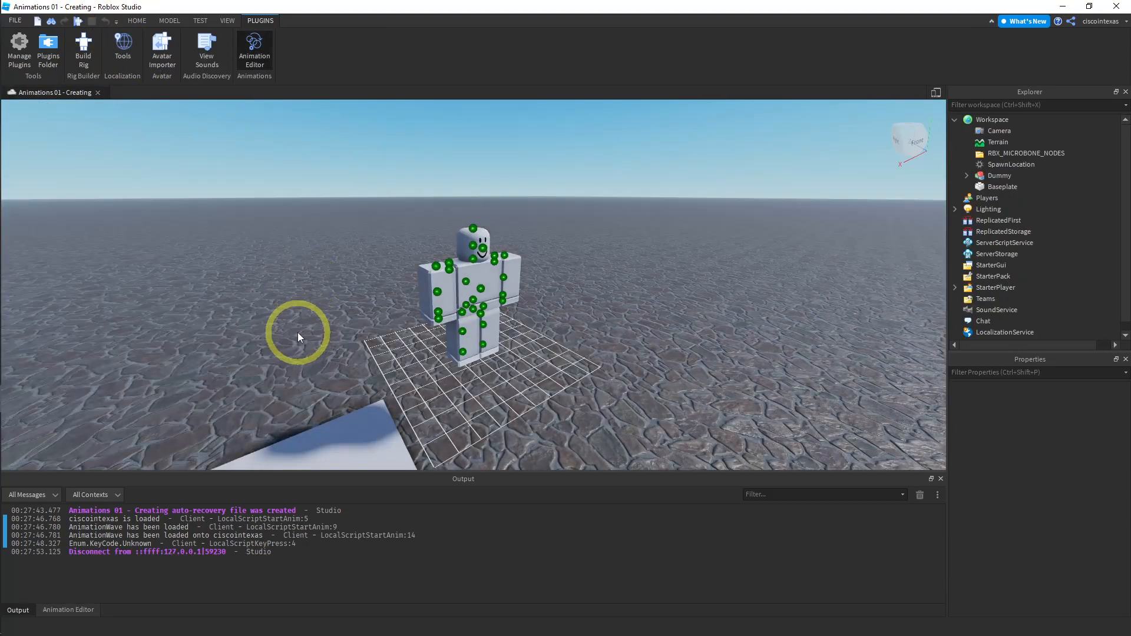
pyautogui.moveTo(298, 332); pyautogui.dragTo(300, 333, button='right')
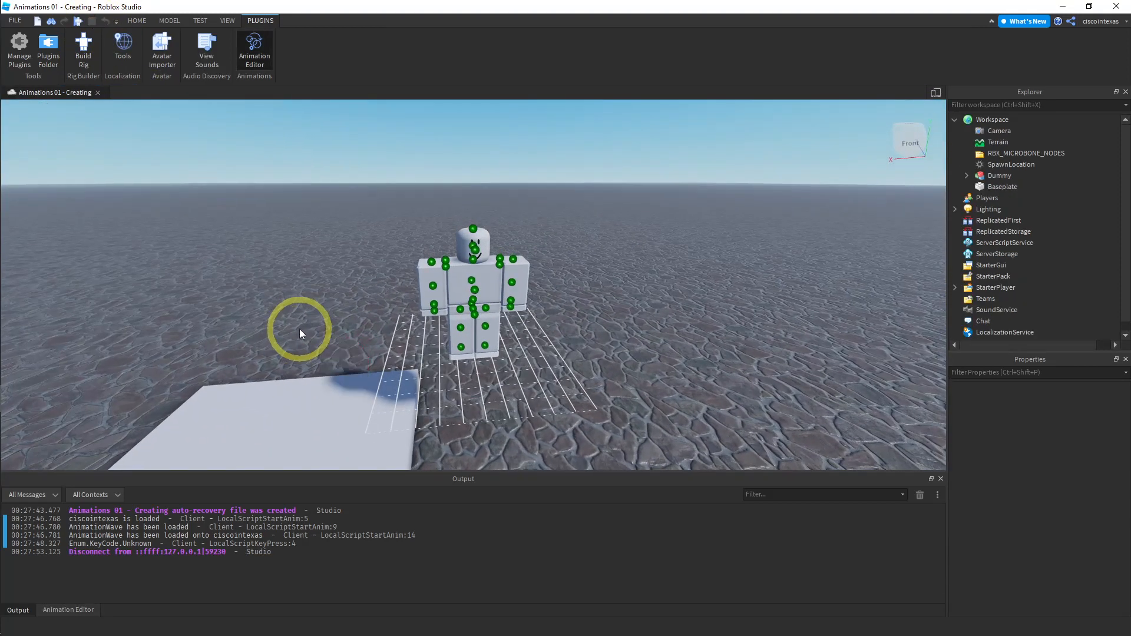